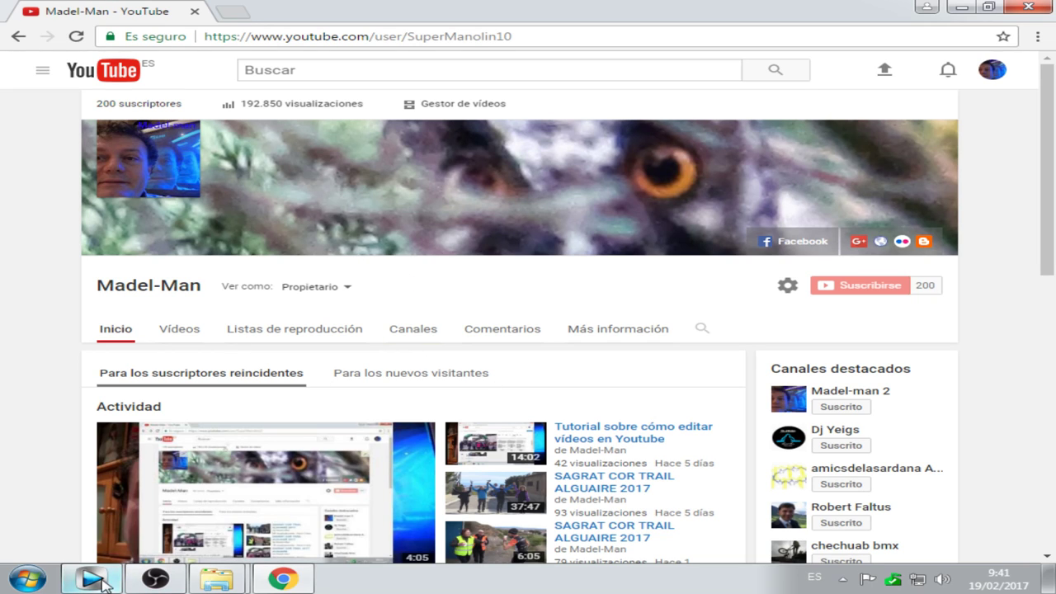
- Switch to Vegas Pro and widen the media generators pane beside the video preview
click(93, 579)
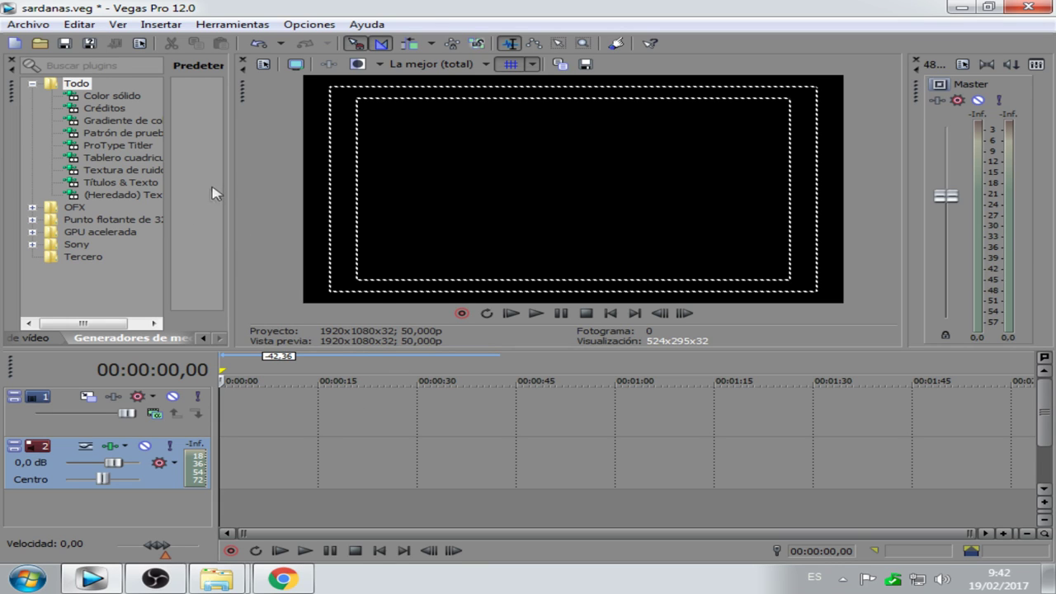
drag(232, 152, 299, 179)
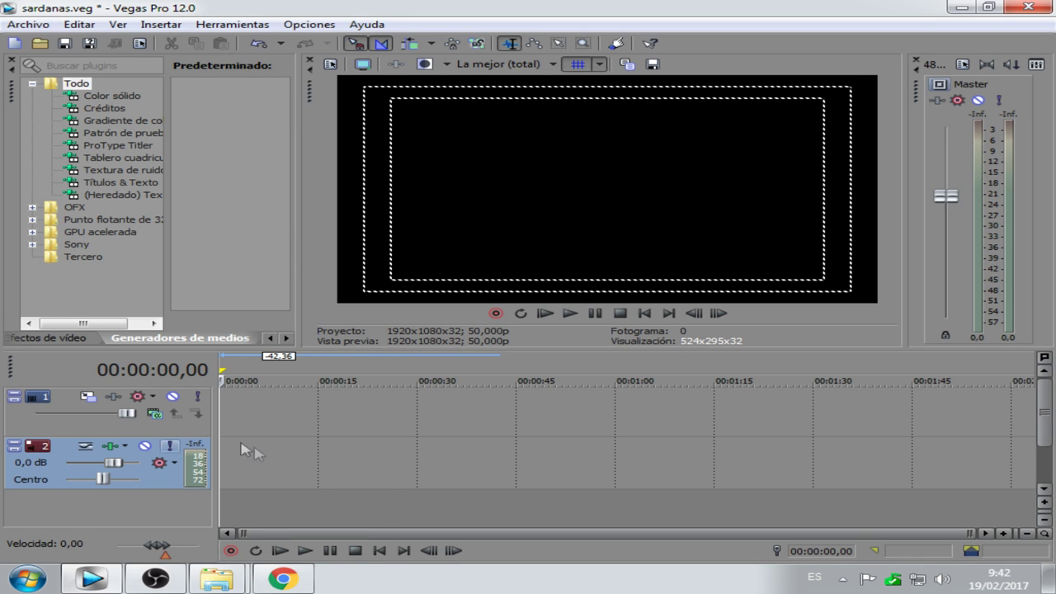
- Open video clips C0001 through C0033 from the 28-01-2017 folder in SARDANAS A BENAVENT DE SEGRIA to place them on the timeline
click(14, 24)
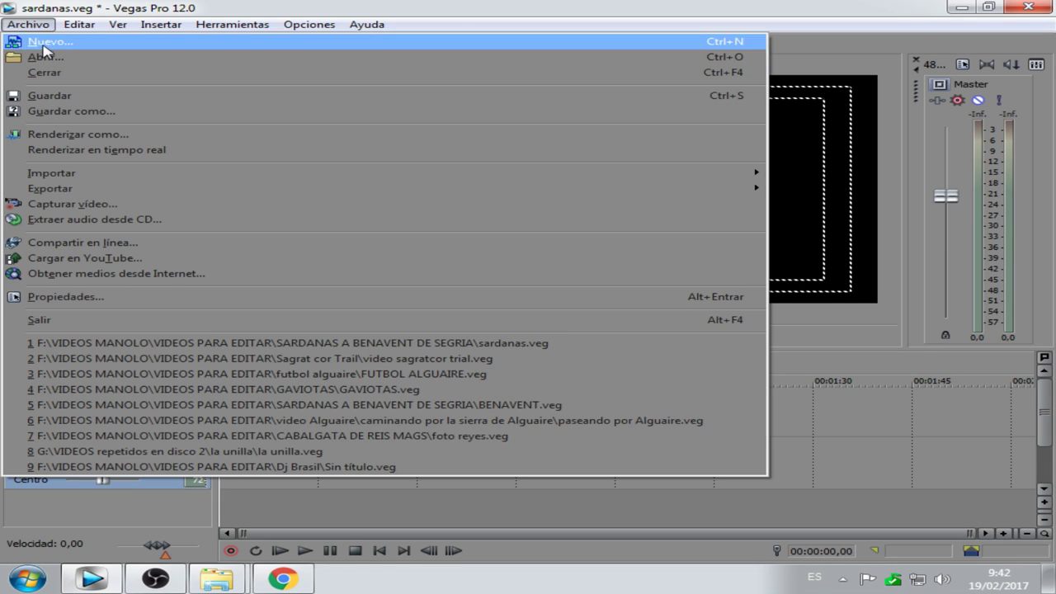
click(40, 58)
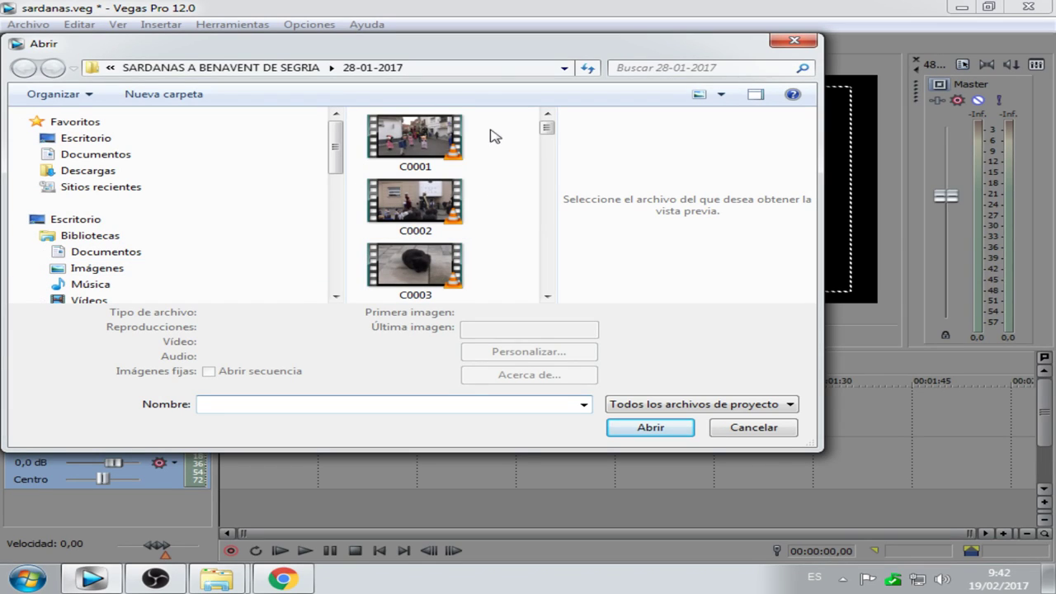
click(243, 70)
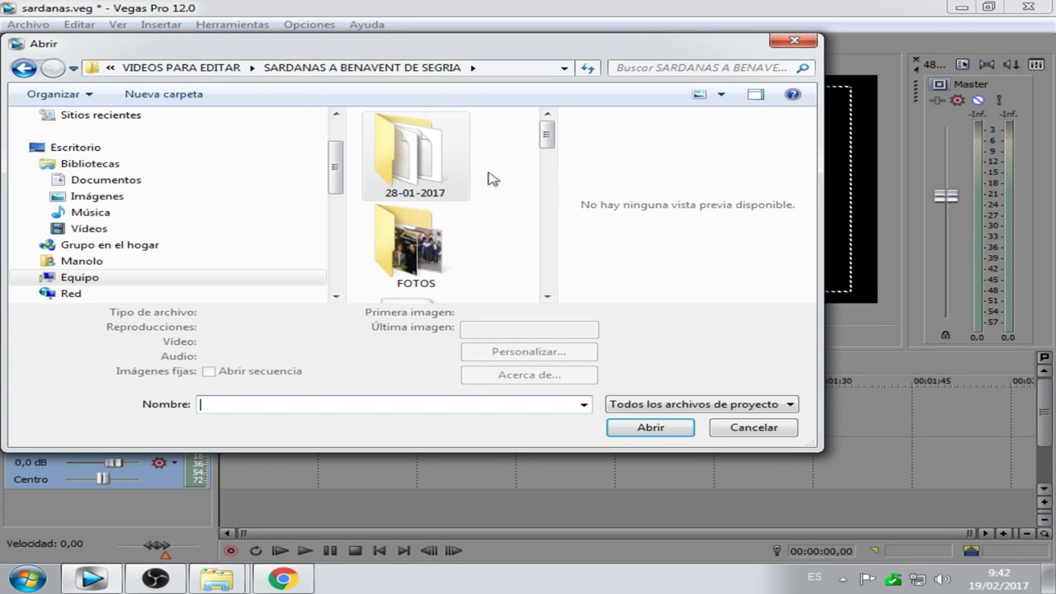
mouse_move(546, 134)
mouse_down()
mouse_move(538, 163)
mouse_move(535, 135)
mouse_up()
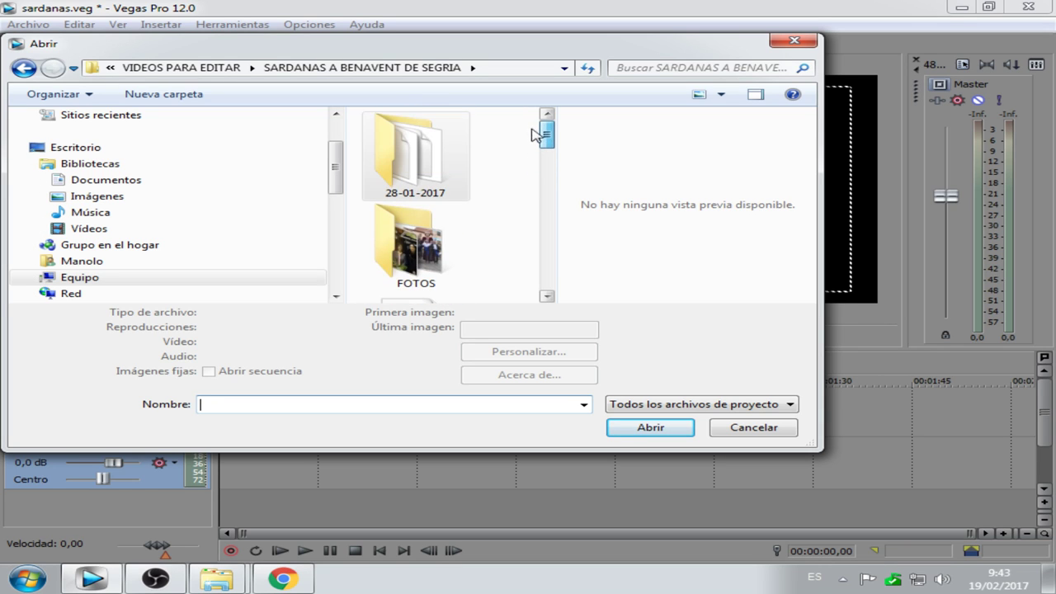
double_click(416, 168)
click(415, 165)
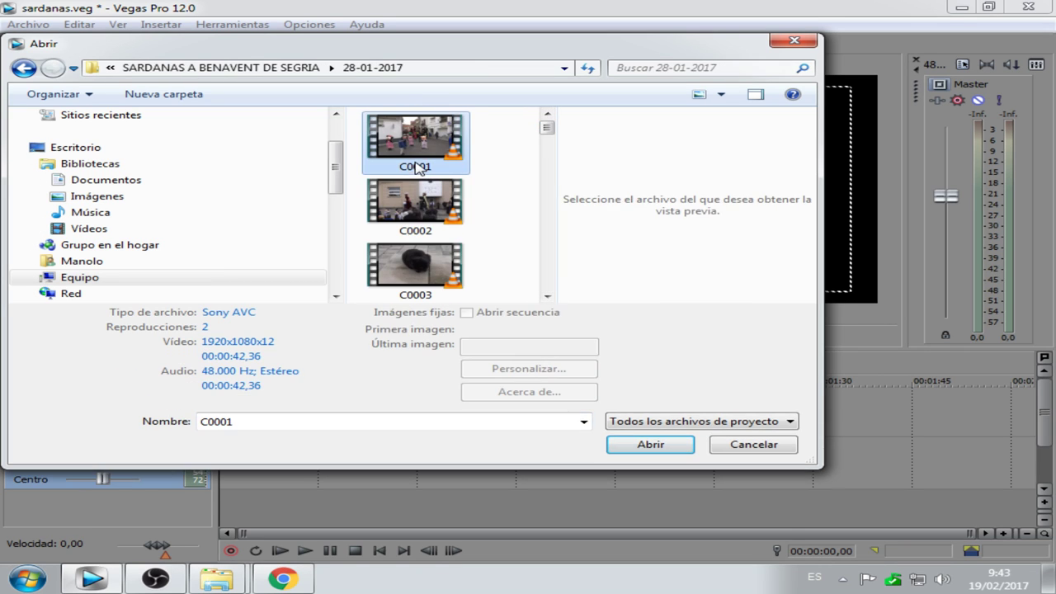
drag(503, 128, 344, 328)
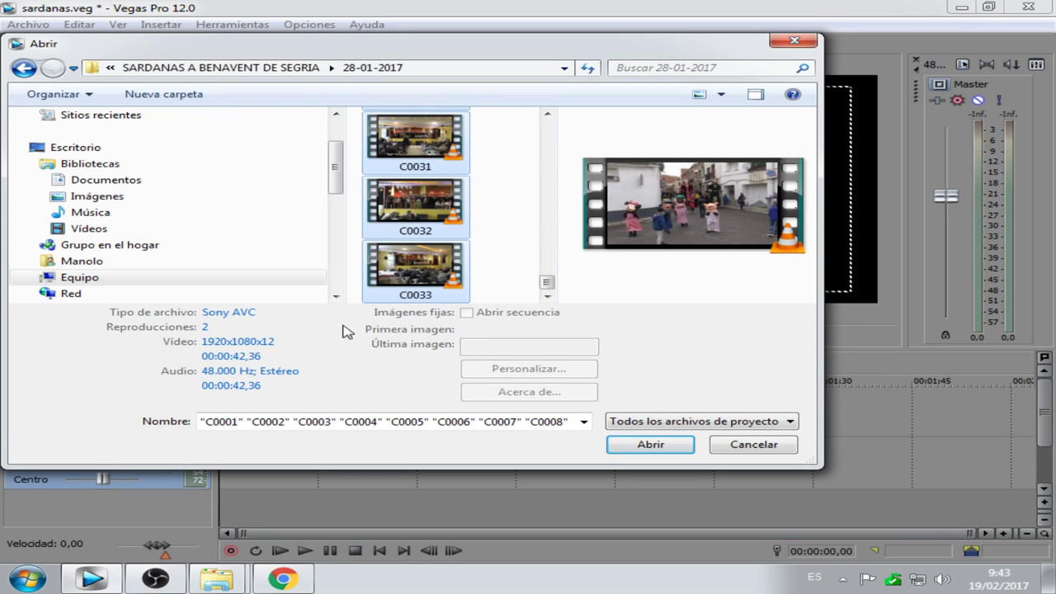
click(650, 445)
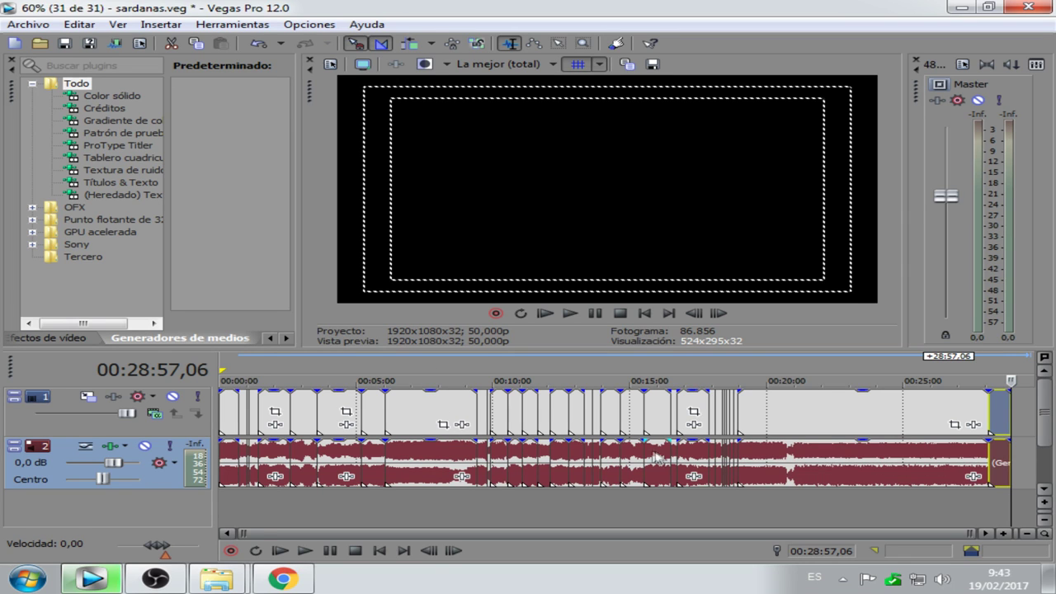
- Check the end and the beginning of the imported clip sequence on the timeline, finishing at the project start
click(643, 313)
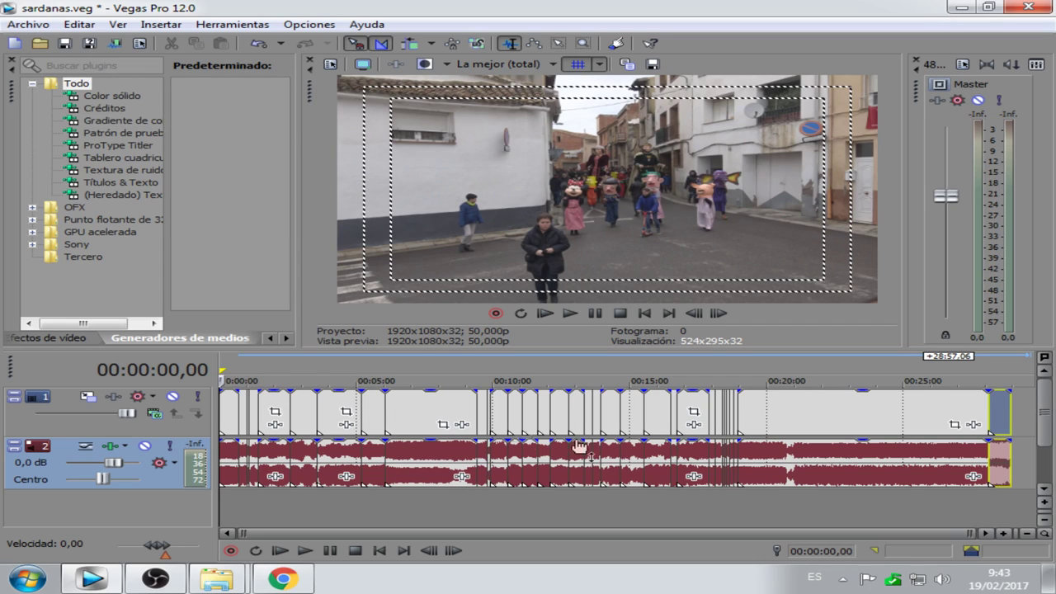
click(1016, 371)
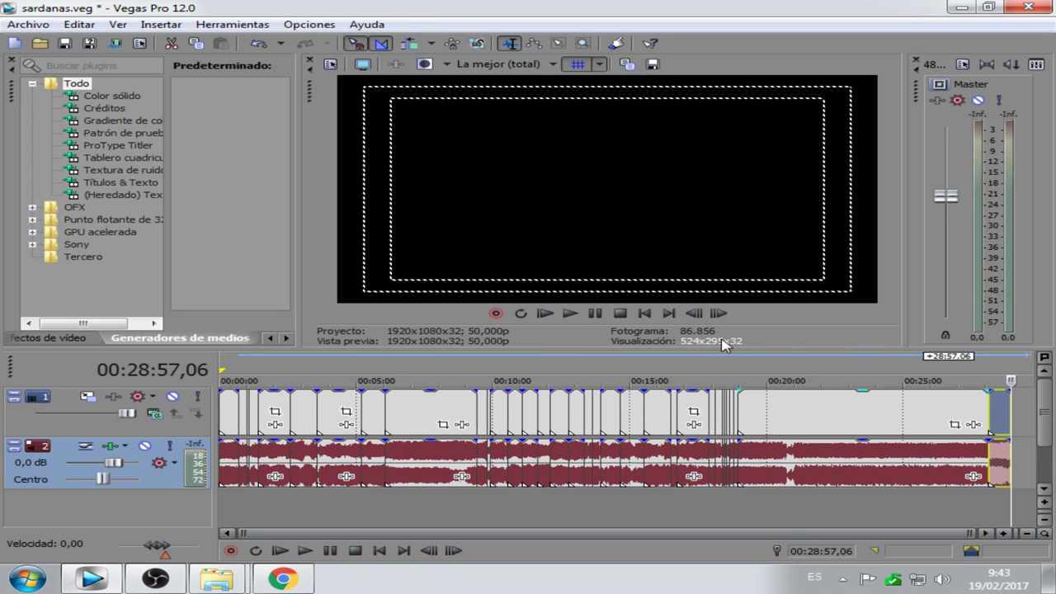
click(644, 312)
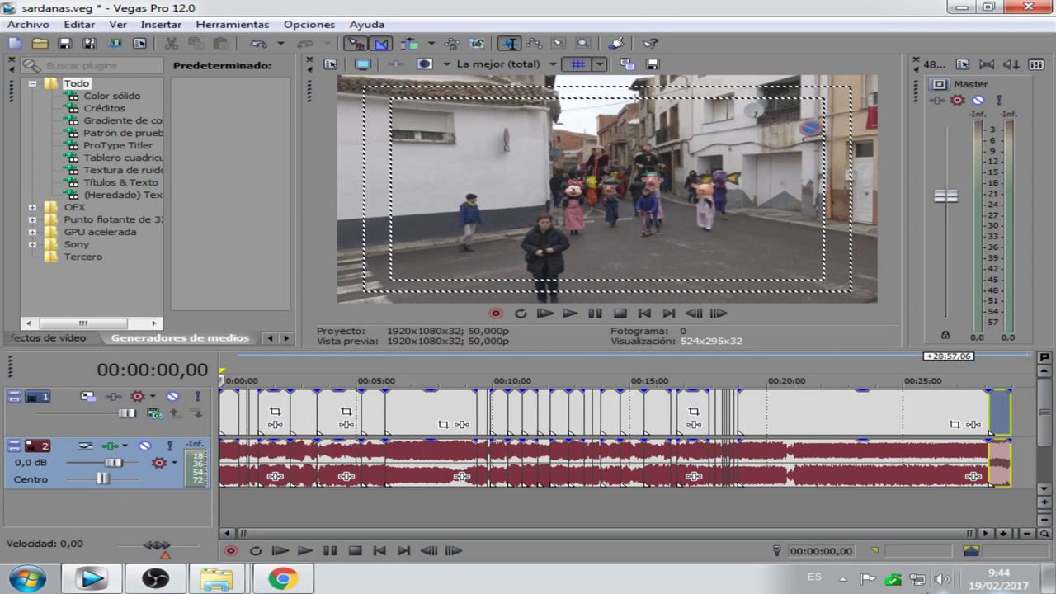
click(1005, 534)
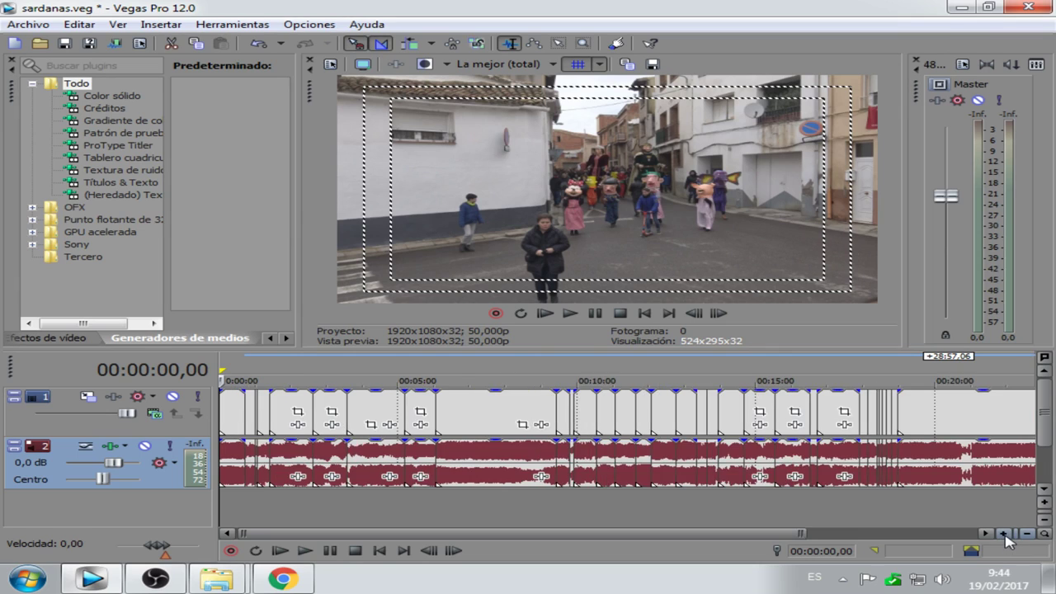
click(1004, 533)
click(1004, 533)
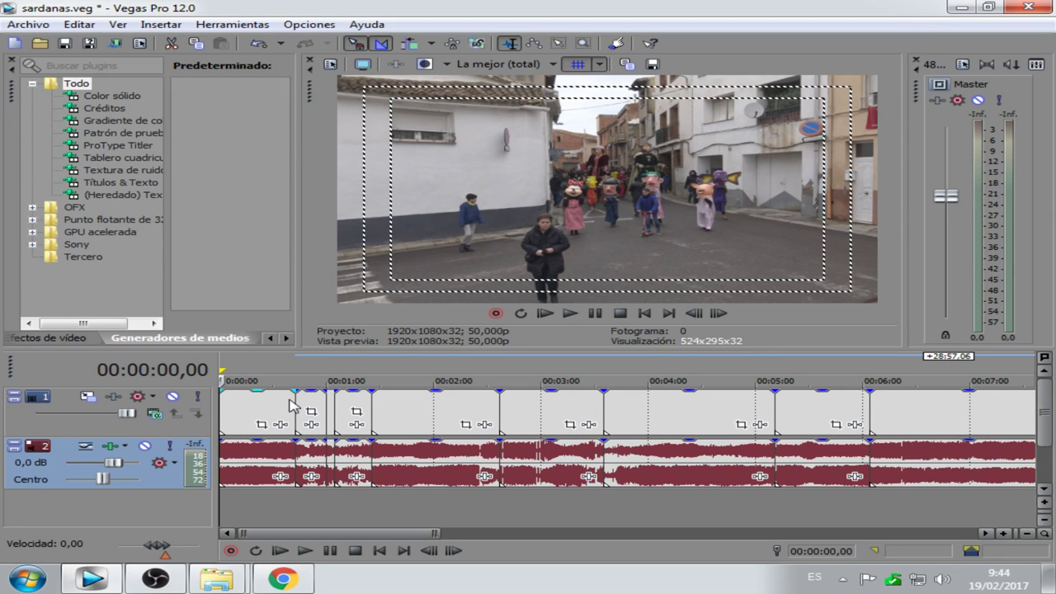
- Play the timeline from the start with the master volume lowered to -Inf, and pause within the second clip
click(570, 313)
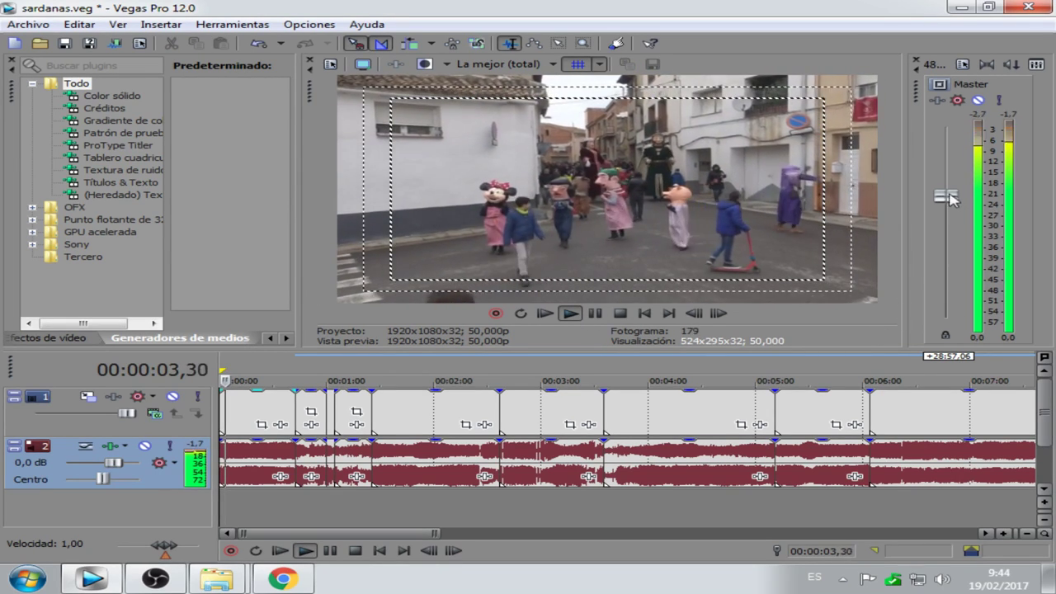
drag(948, 199, 947, 342)
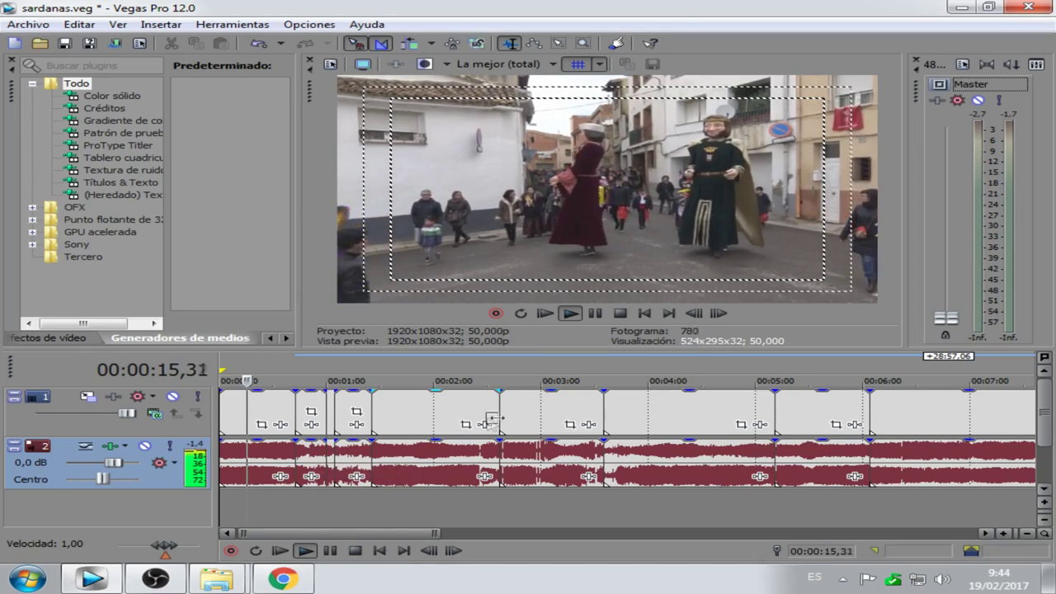
click(1003, 535)
click(1003, 533)
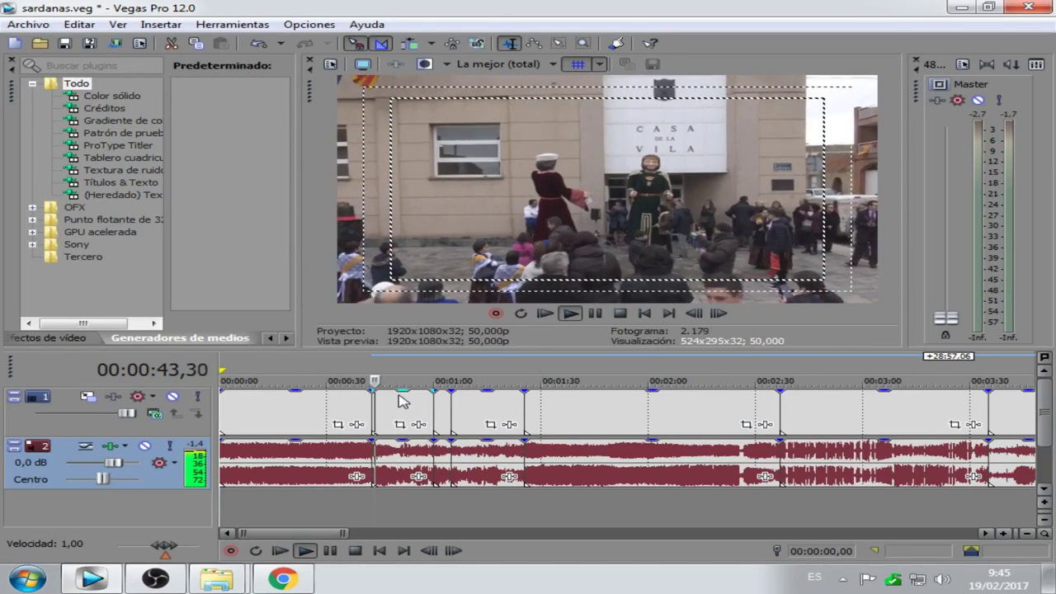
click(595, 313)
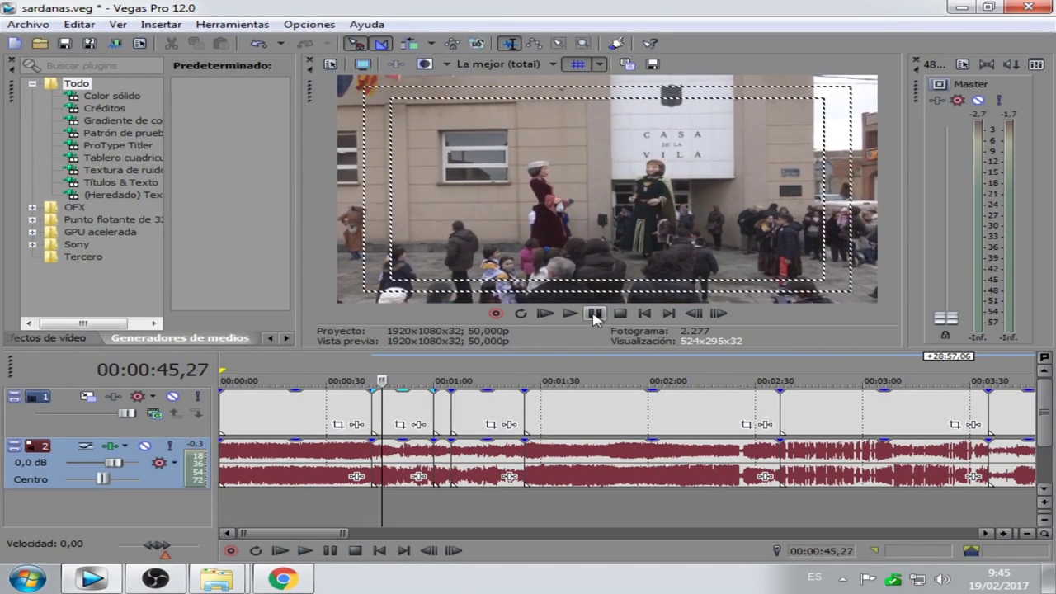
- Shift the second video clip earlier so it overlaps the first clip with a 1.00-second crossfade
click(407, 413)
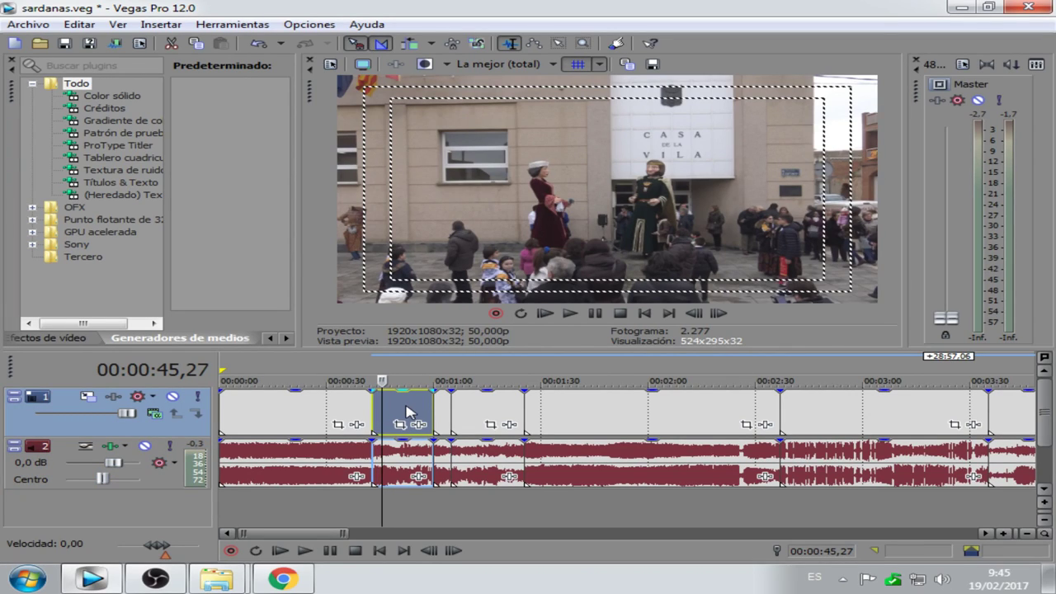
drag(399, 412, 403, 411)
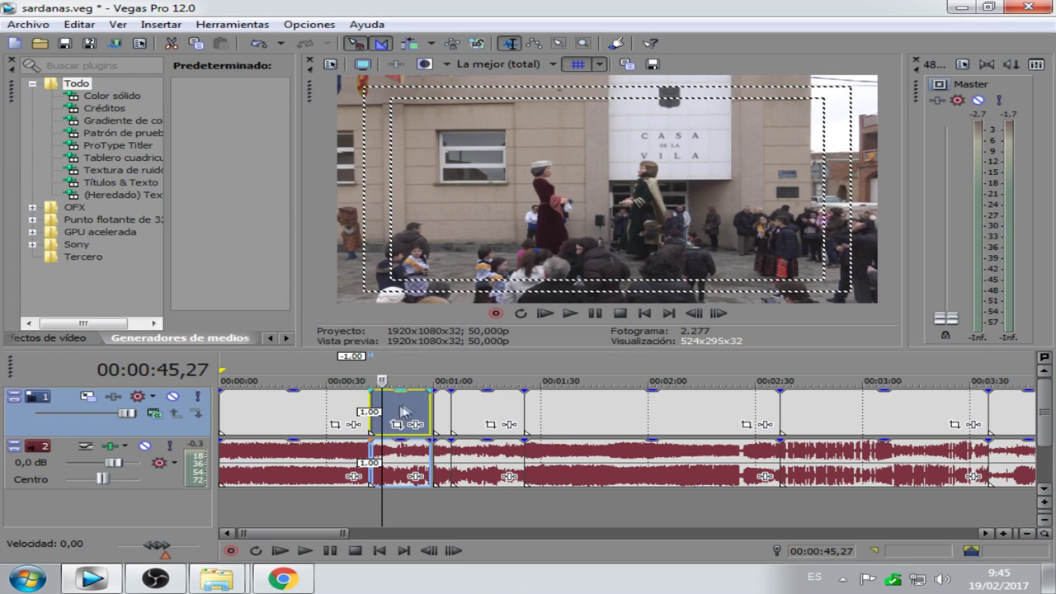
click(1003, 533)
click(1003, 533)
click(1003, 533)
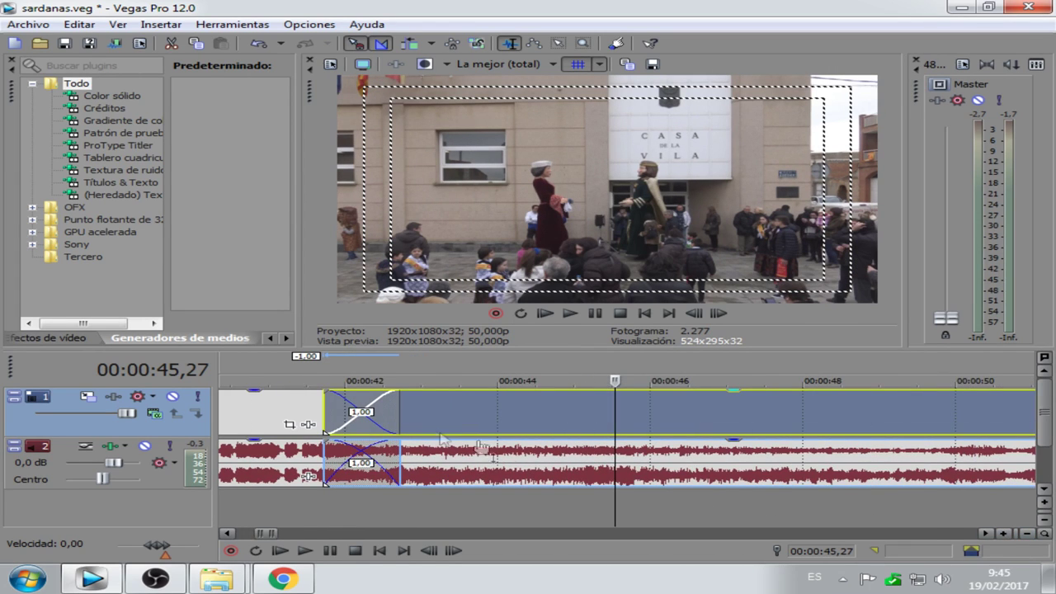
- Try shifting the second clip to vary the length of its crossfade with the first clip
mouse_move(431, 415)
mouse_down()
mouse_move(558, 427)
mouse_move(417, 418)
mouse_up()
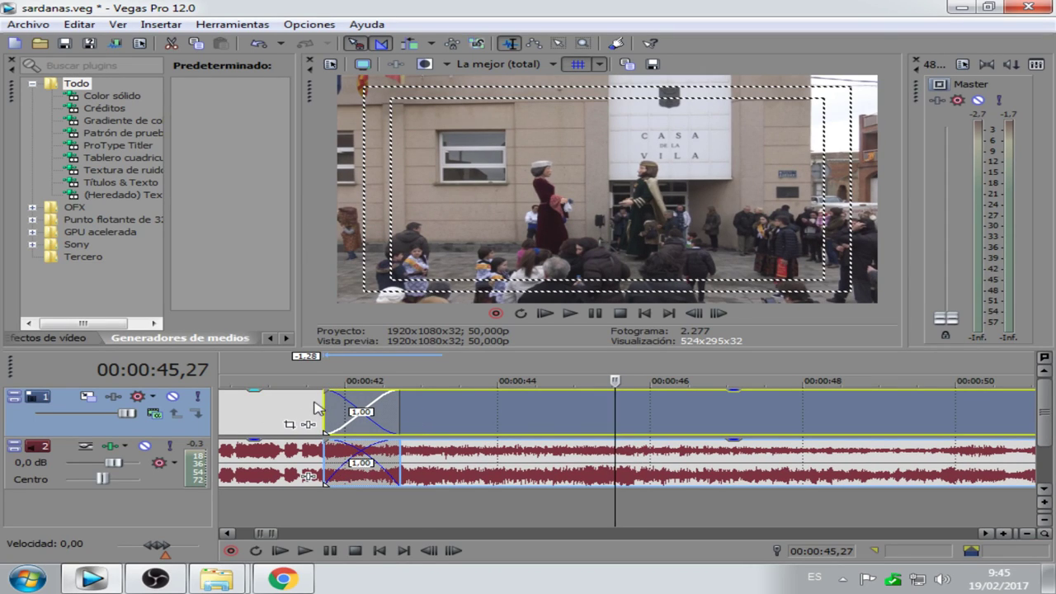
mouse_move(460, 422)
mouse_down()
mouse_move(469, 419)
mouse_move(451, 418)
mouse_up()
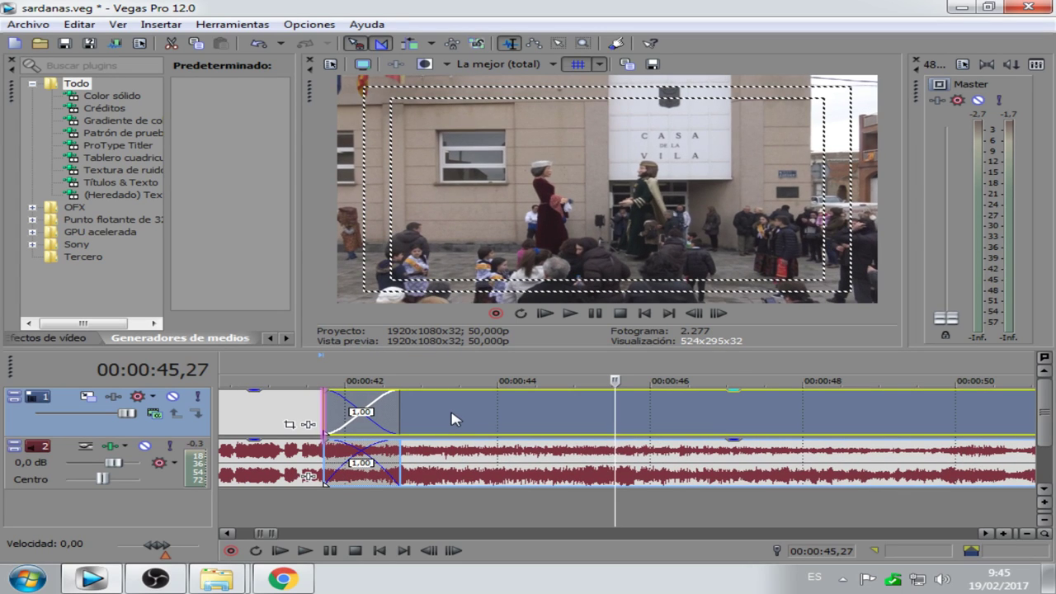
drag(452, 419, 450, 419)
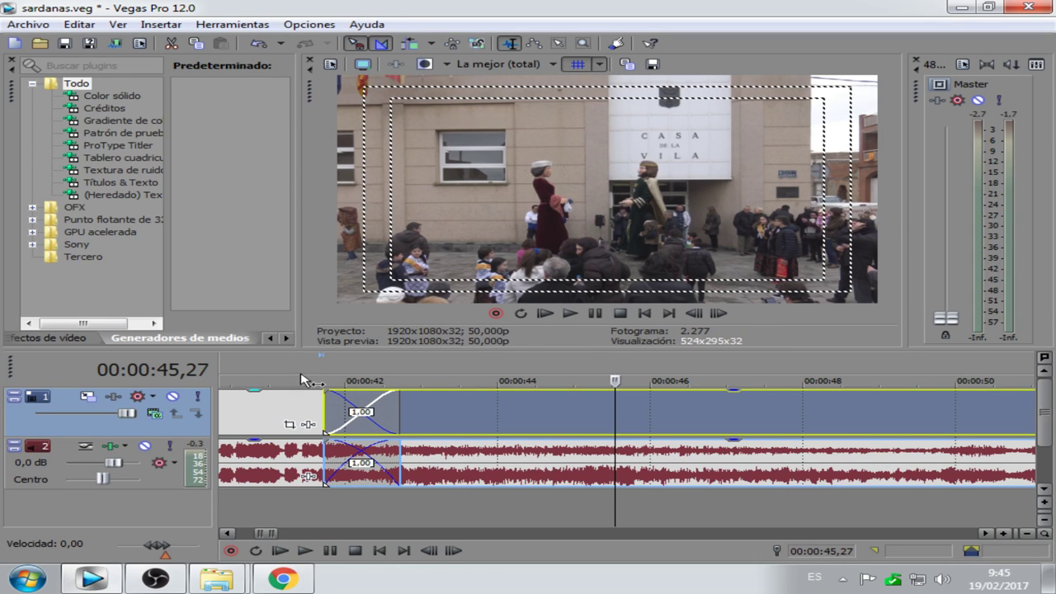
- Play through the crossfade between the first and second clips with the master volume raised to 0.9 dB
click(1026, 534)
click(1026, 534)
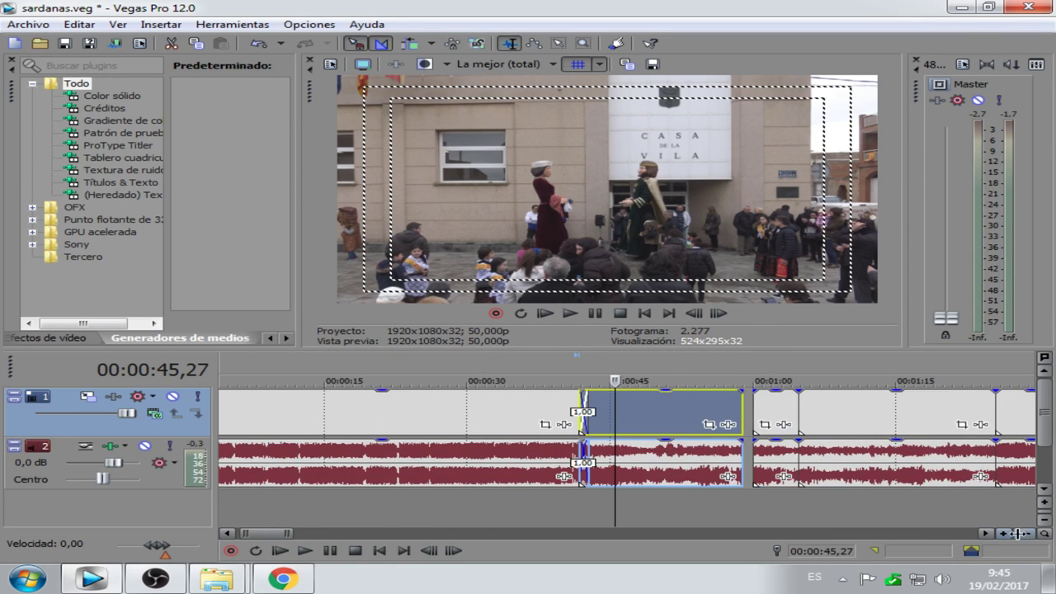
click(526, 367)
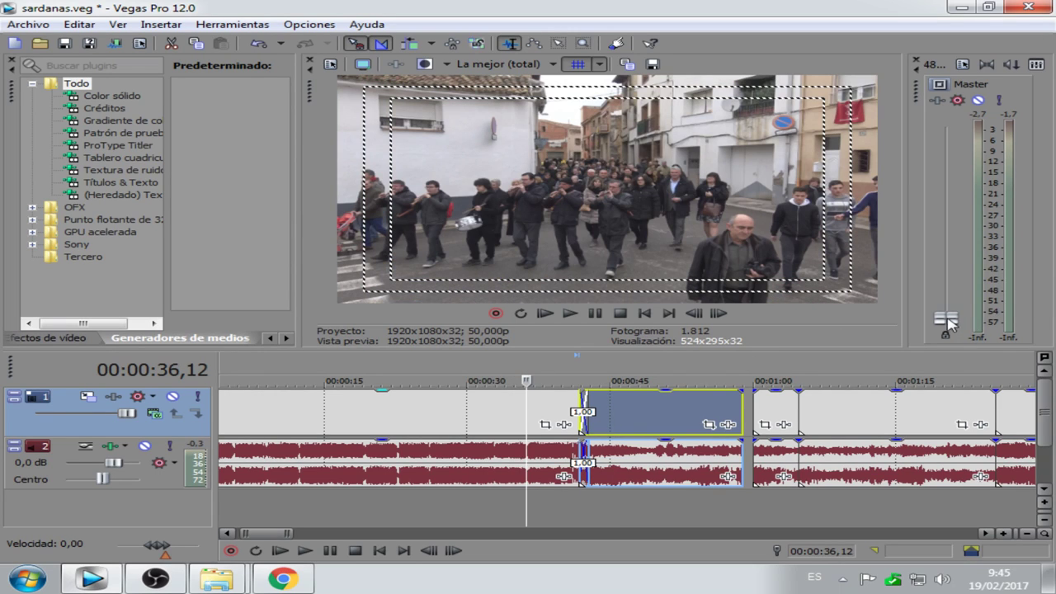
drag(949, 322, 950, 188)
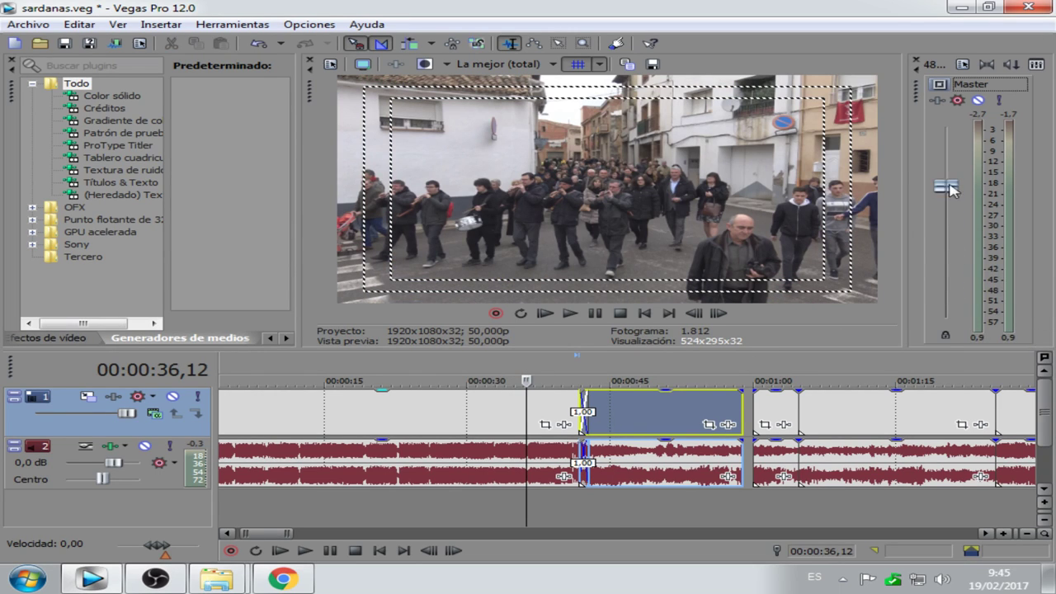
click(582, 314)
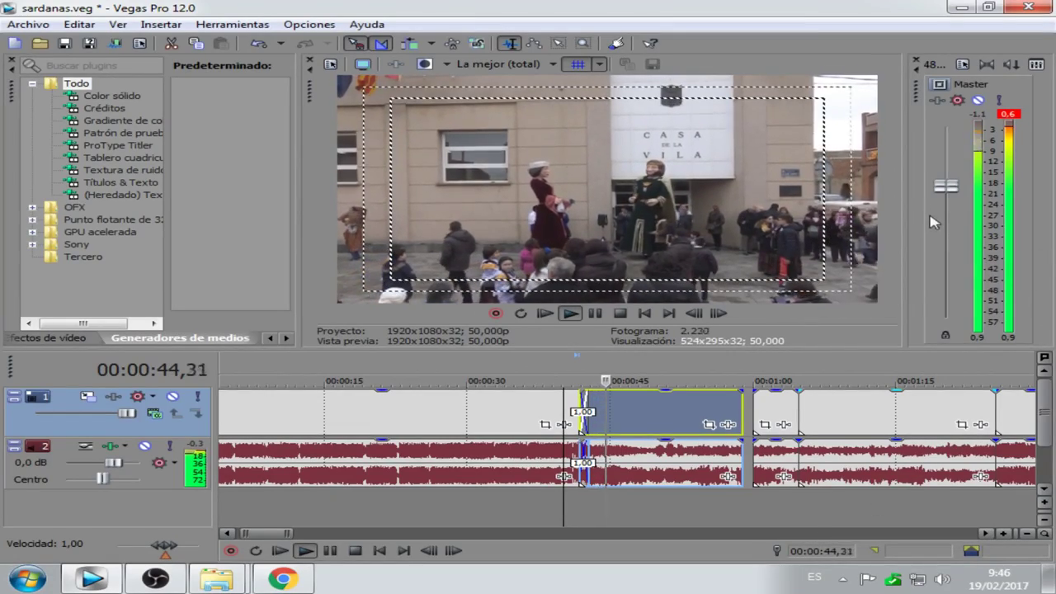
- Lower the master volume to -Inf and overlap the third and fourth clips with their preceding clips, using 1.00-second crossfades and automatic ripple
drag(961, 188, 961, 319)
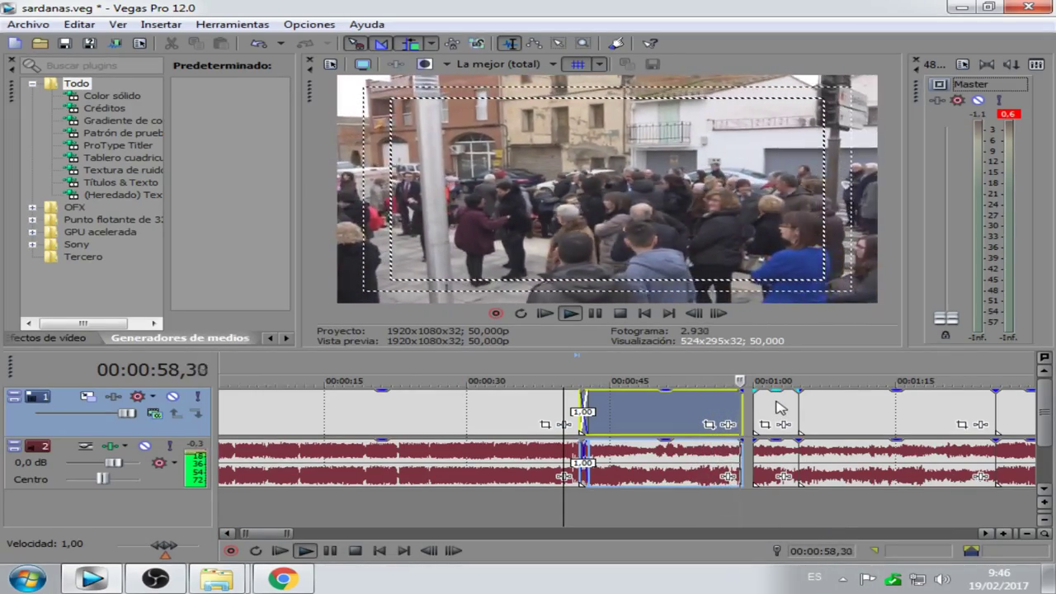
mouse_move(779, 407)
mouse_down()
mouse_move(759, 407)
mouse_move(769, 407)
mouse_up()
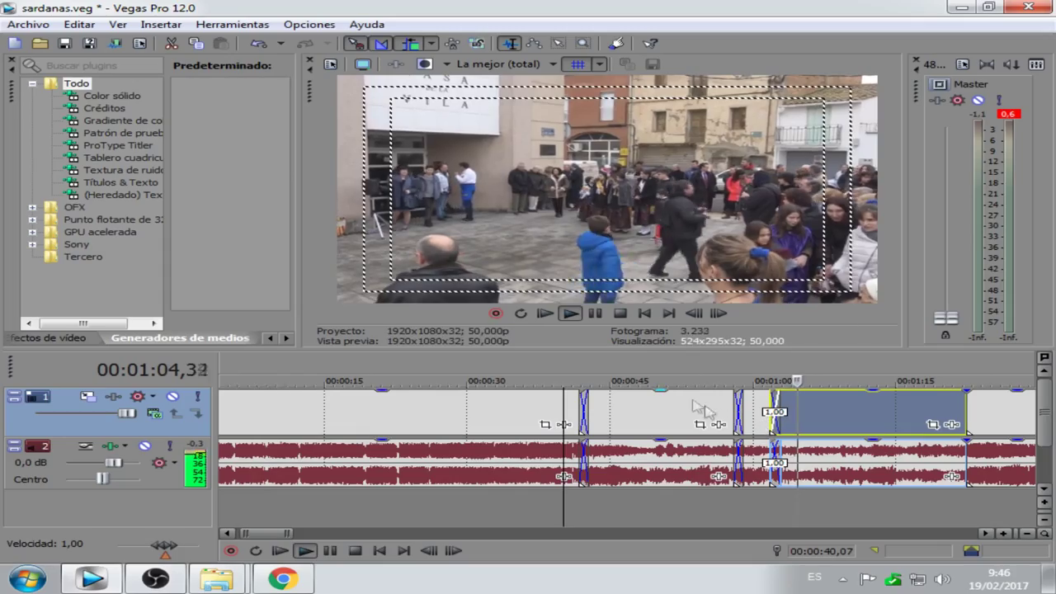
click(683, 363)
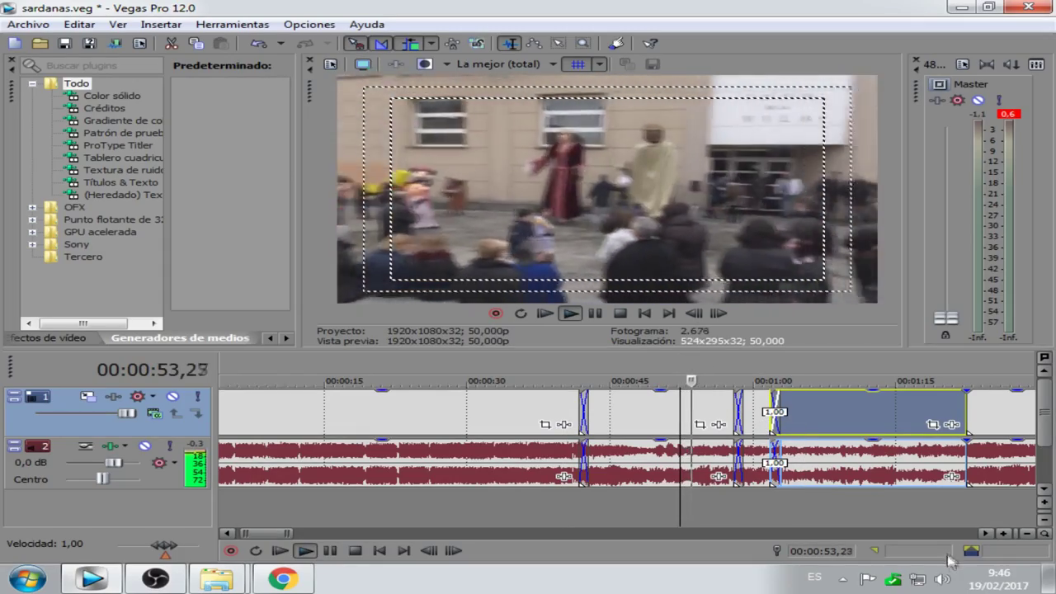
- Shift the fifth video clip earlier so it overlaps the end of the fourth clip with a 1.00-second crossfade
click(983, 533)
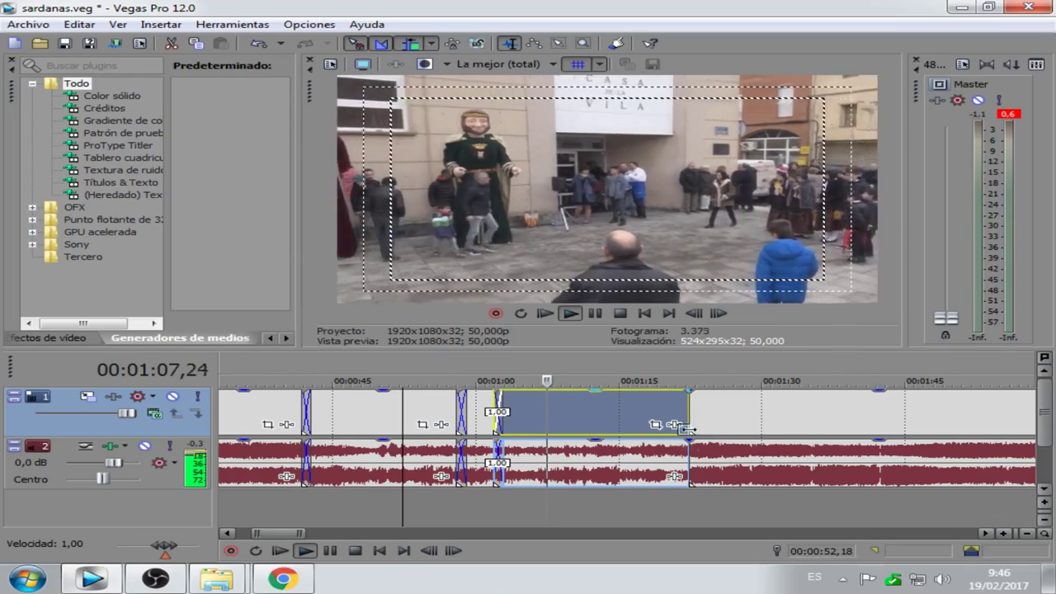
click(765, 414)
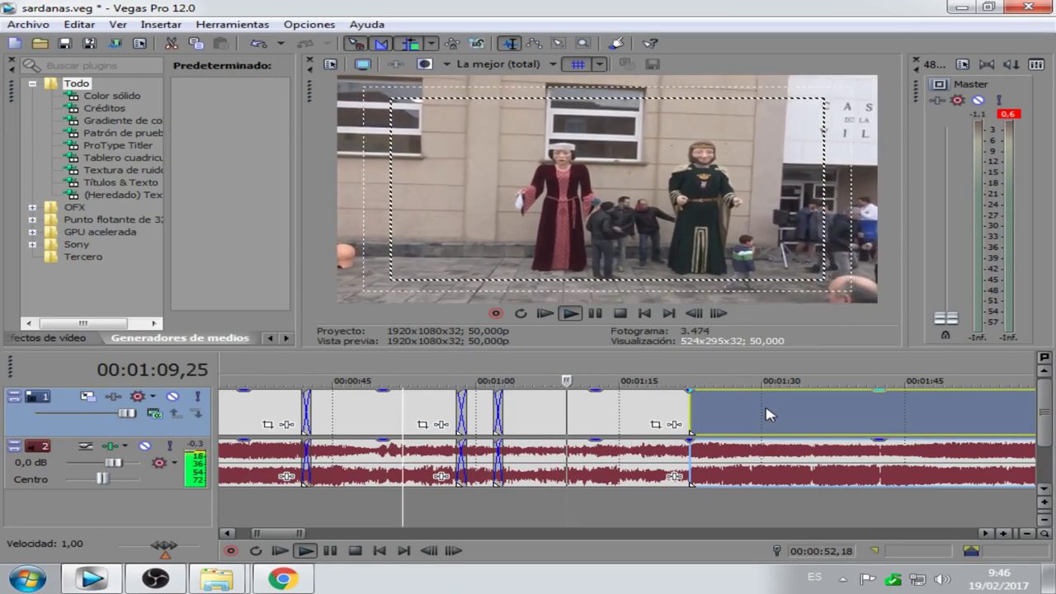
drag(766, 414, 761, 415)
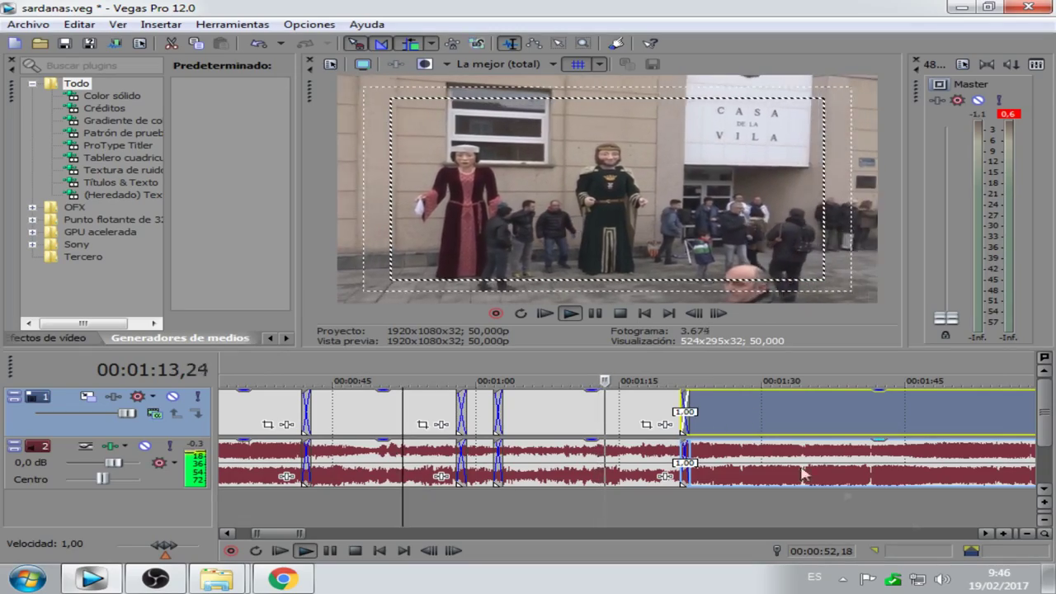
click(985, 534)
click(986, 533)
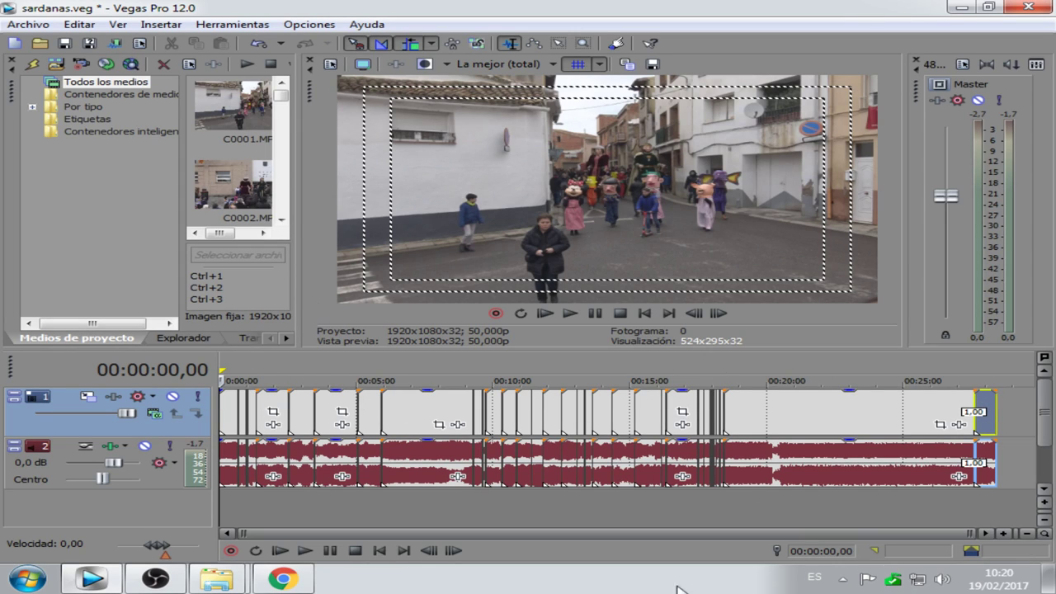
- Examine the crossfades between the joined clips along the timeline
click(1004, 536)
click(1003, 536)
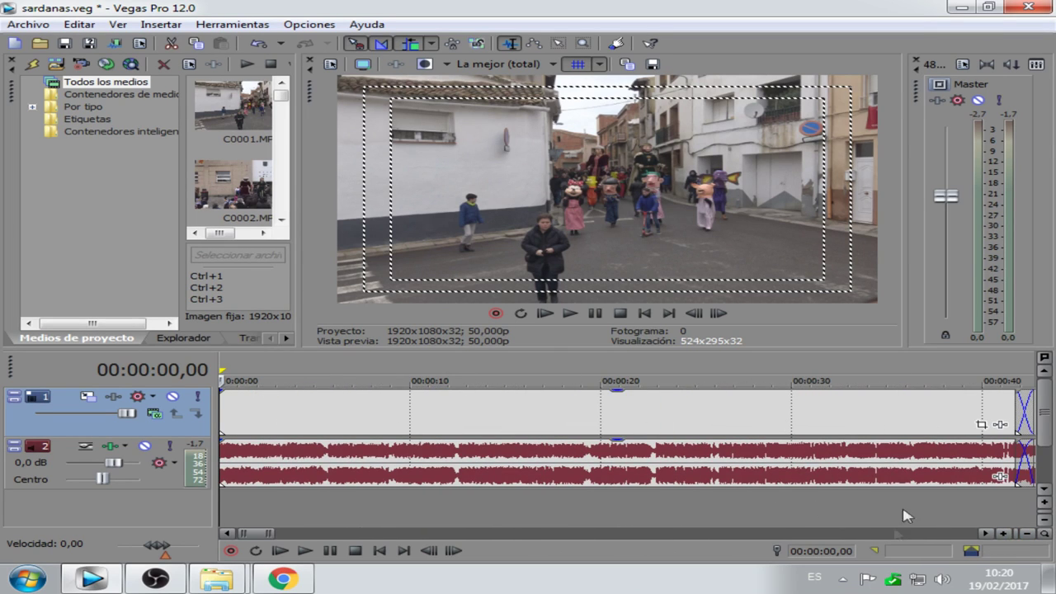
click(986, 534)
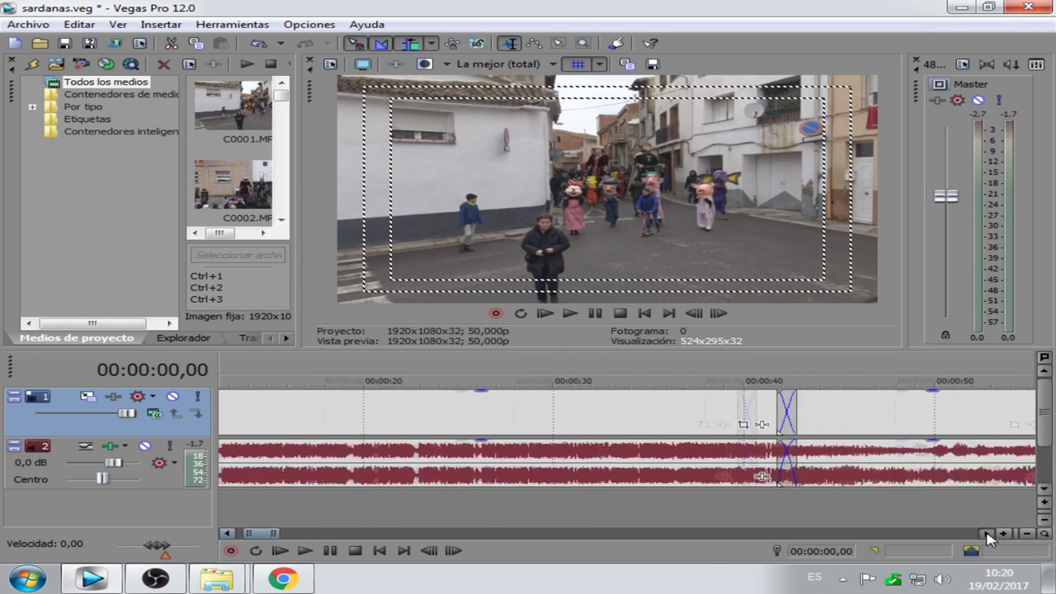
drag(986, 533, 986, 533)
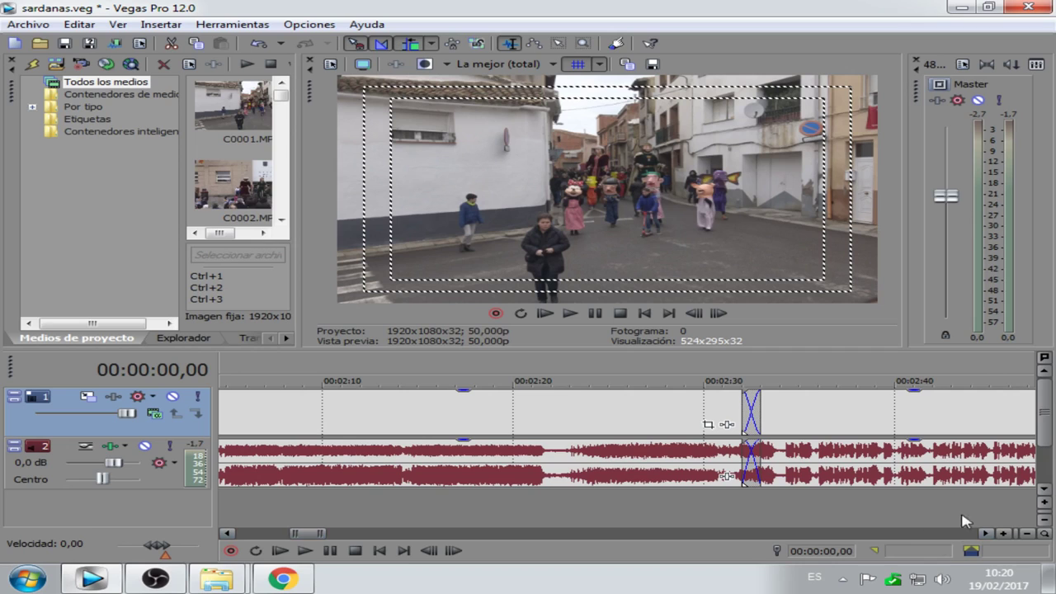
drag(986, 534, 1029, 537)
- Try pulling the last clip away from the preceding clip, and return it to a 1.00-second crossfade overlap
click(965, 379)
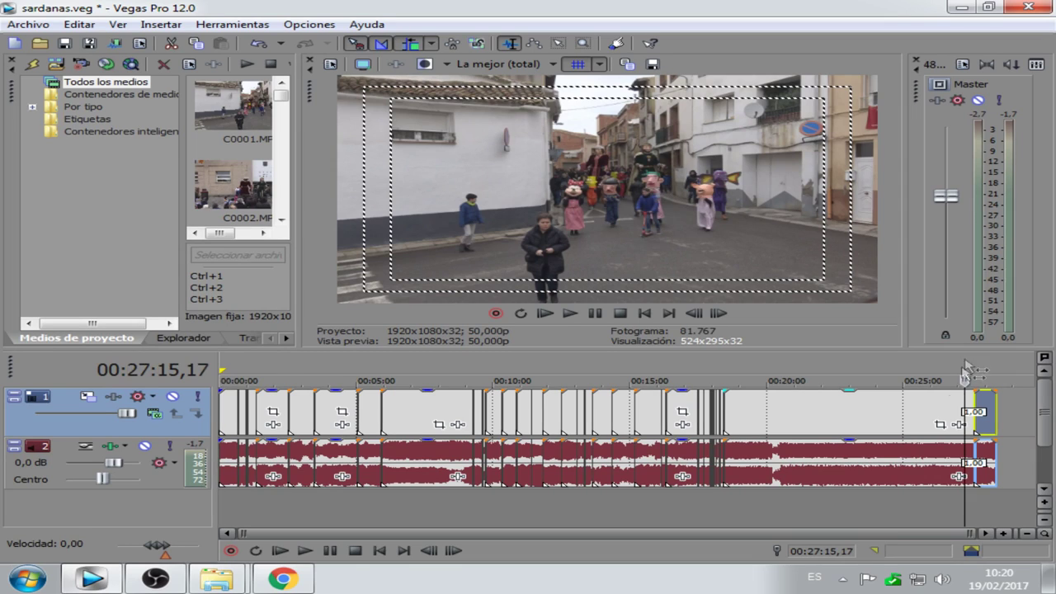
drag(1008, 534, 1007, 535)
drag(923, 538, 936, 537)
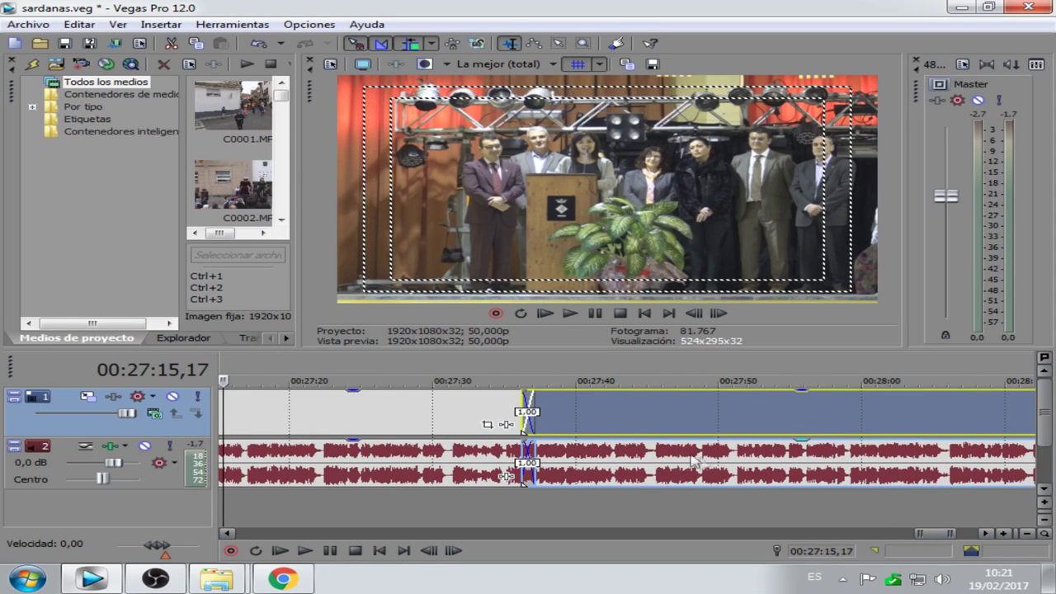
drag(575, 412, 620, 419)
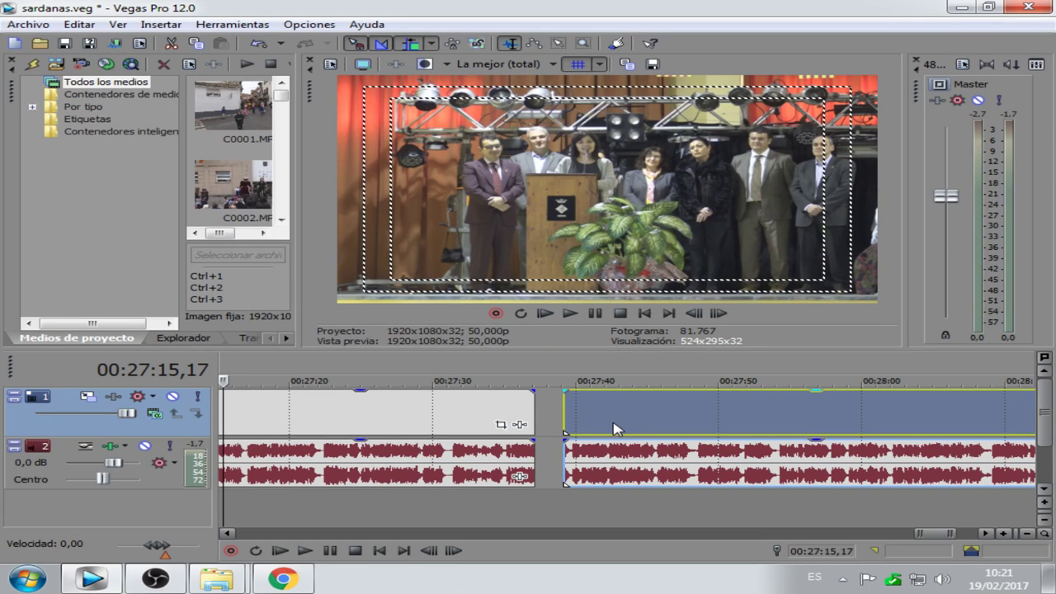
mouse_move(620, 423)
mouse_down()
mouse_move(590, 426)
mouse_move(666, 437)
mouse_move(574, 434)
mouse_up()
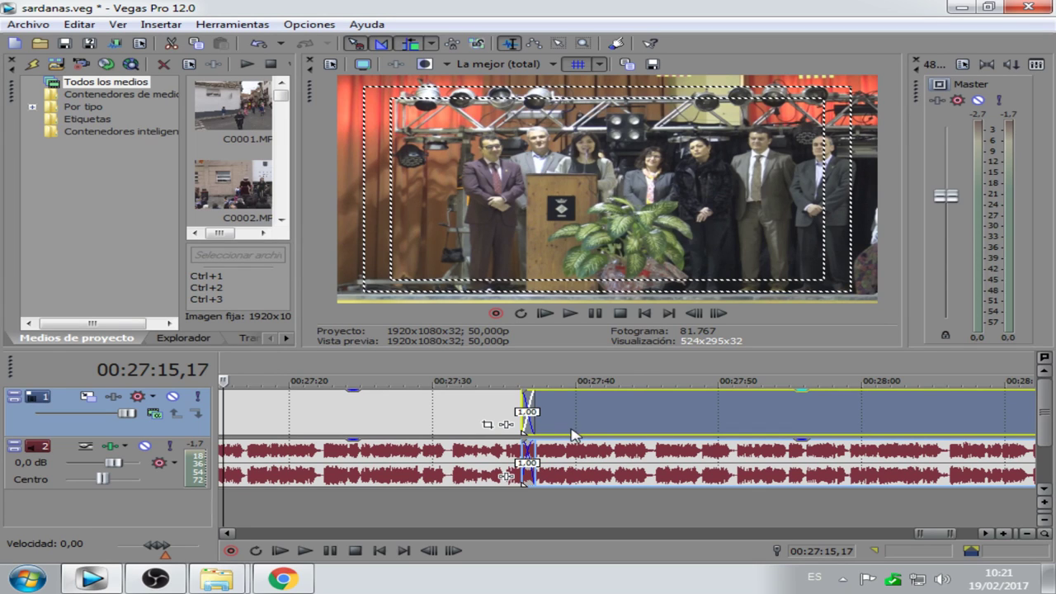
- Try butting the last clip against the end of the preceding clip without overlap, and play across the cut from 00:27:35,16
click(508, 366)
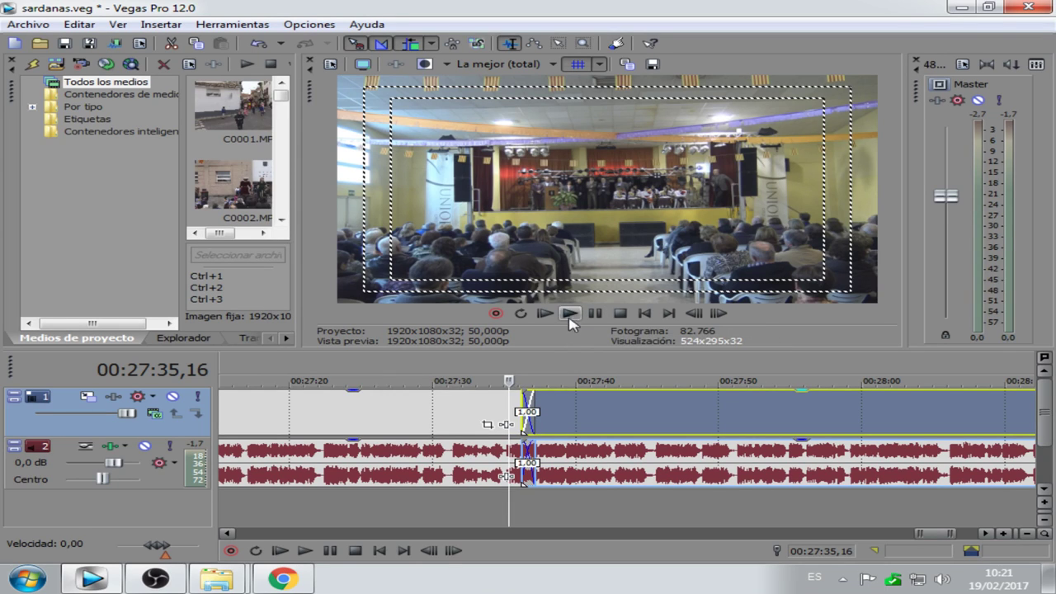
drag(566, 416, 588, 422)
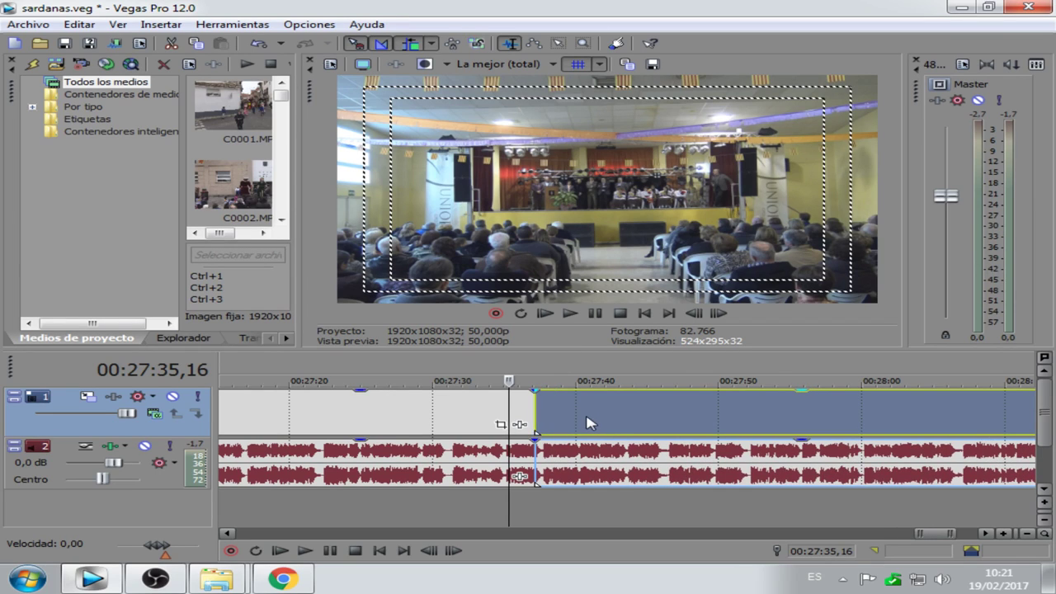
click(570, 315)
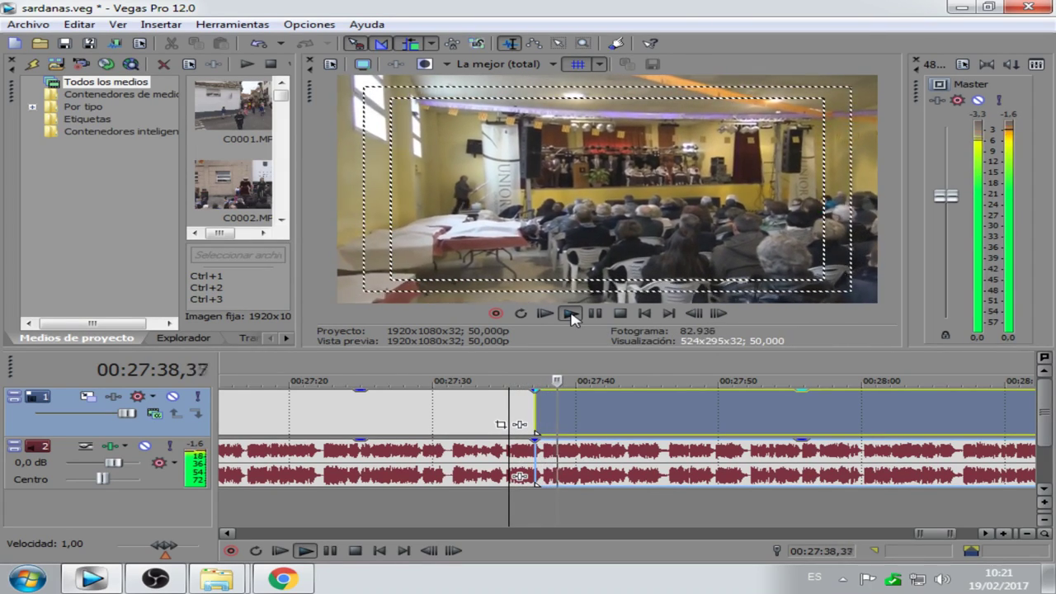
click(570, 314)
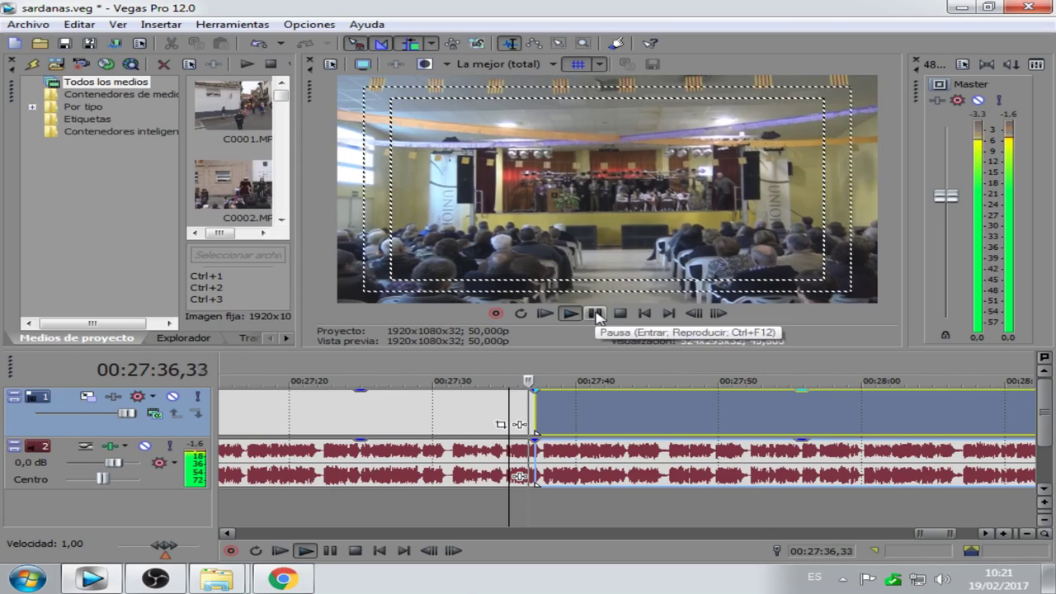
click(594, 314)
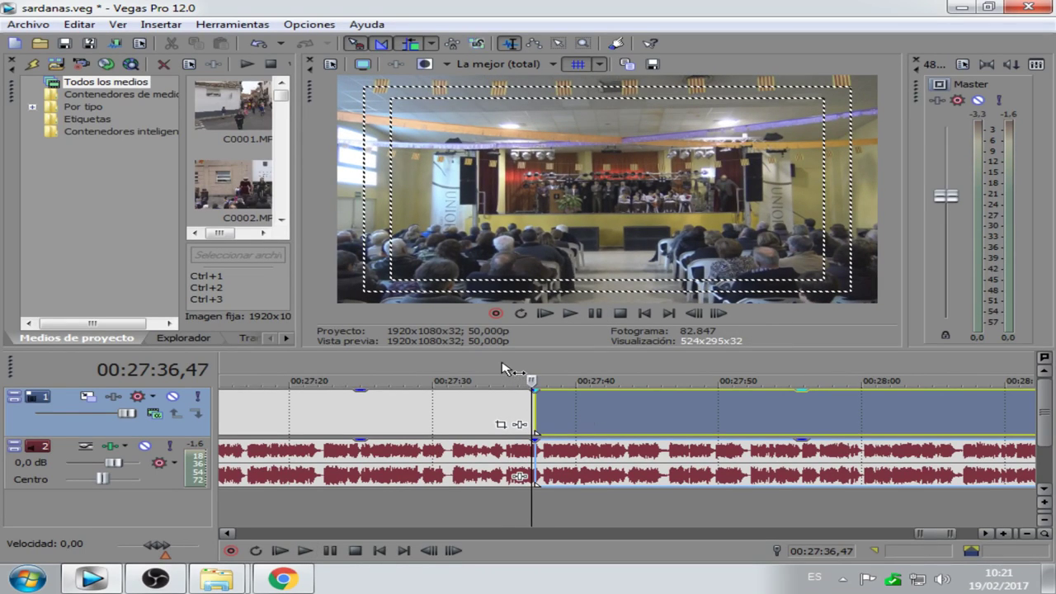
- Overlap the last clip with the preceding one using a 1.00-second crossfade, and play through it from 00:27:34,41
click(501, 369)
drag(574, 410, 559, 410)
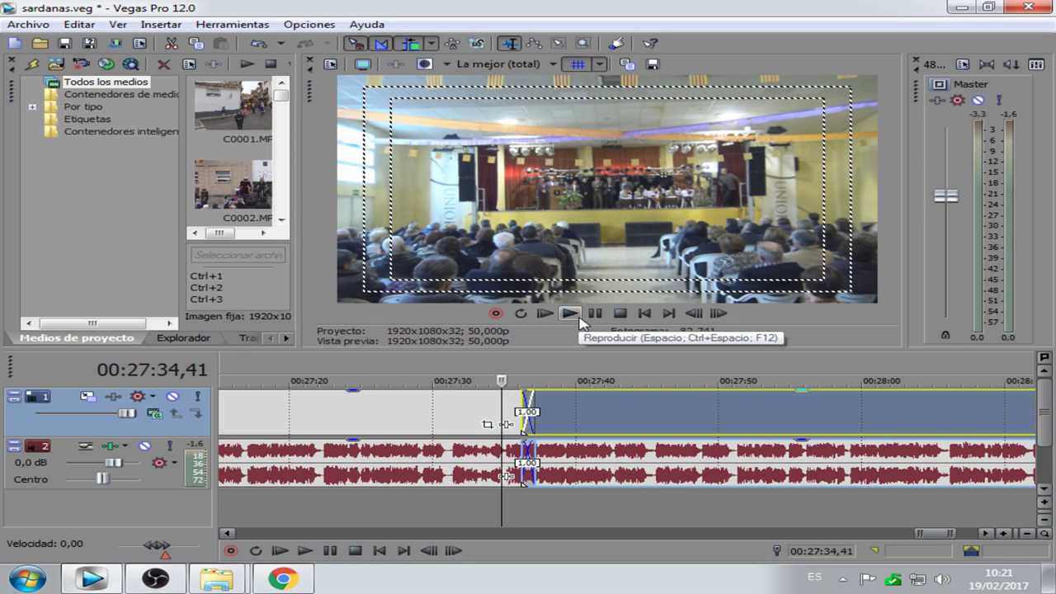
click(577, 316)
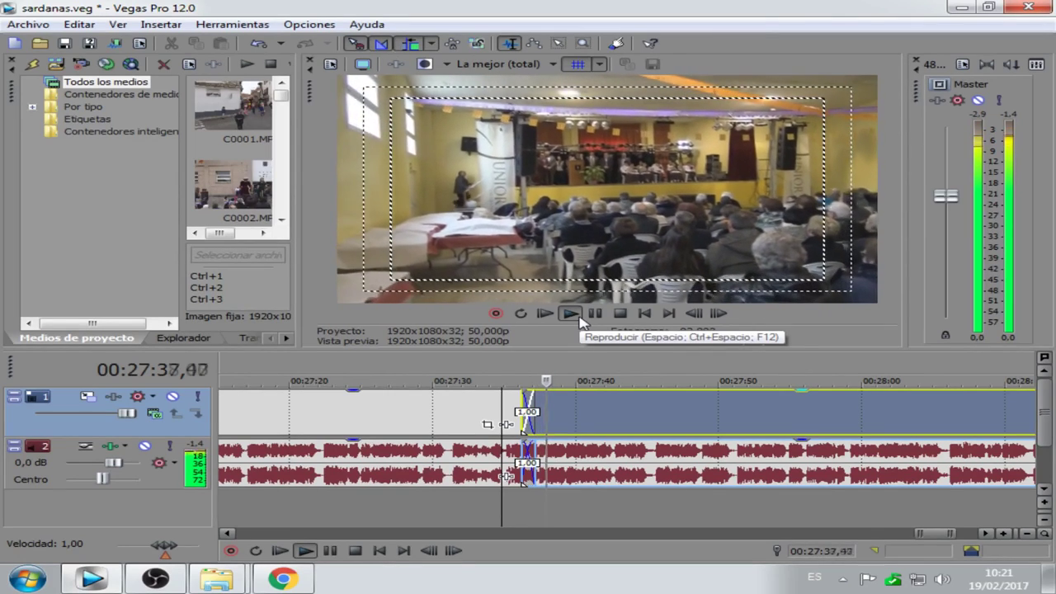
click(596, 314)
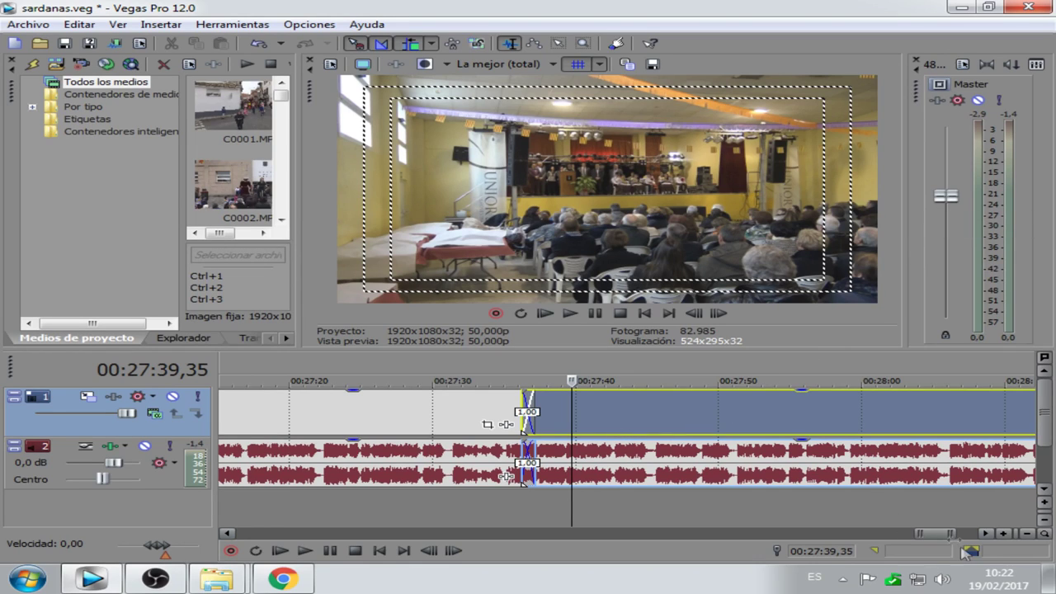
- Examine the last clip, its joint with the preceding clip and its closing fade-out, both close up and within the whole timeline
drag(940, 538, 947, 539)
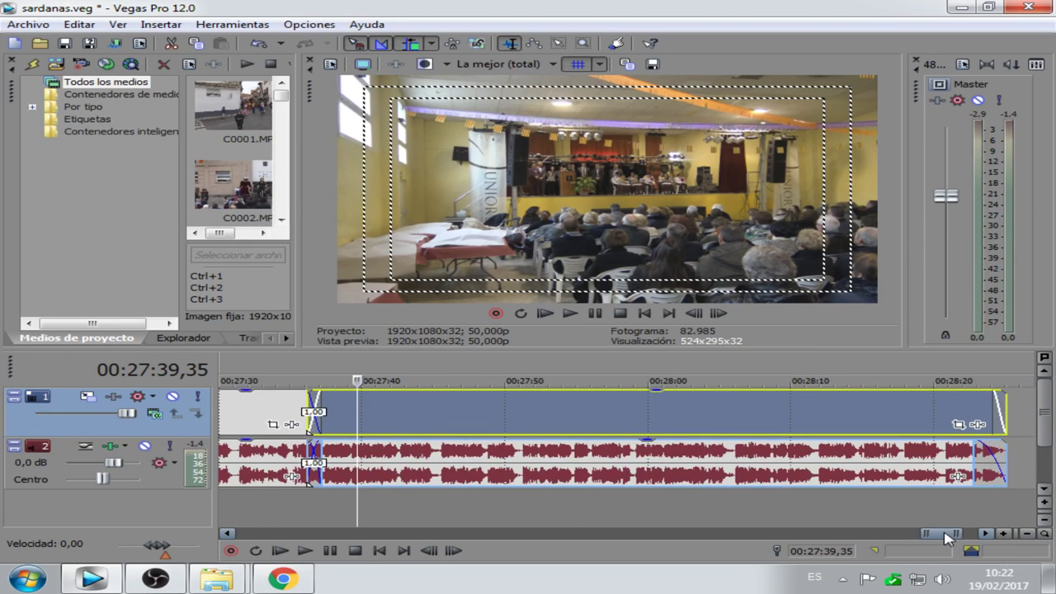
click(1026, 533)
click(1026, 534)
click(1026, 534)
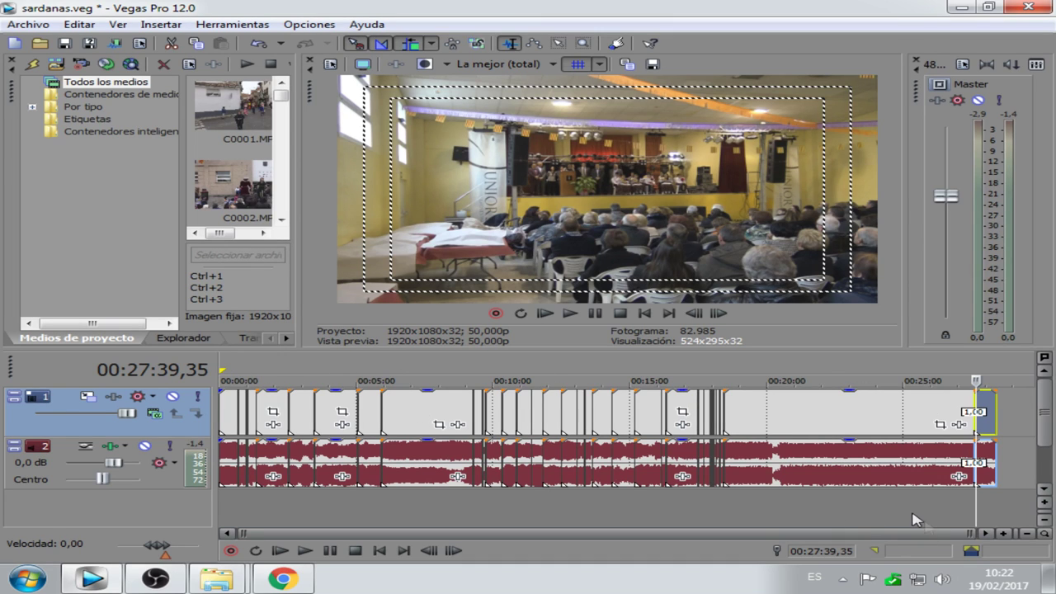
click(1004, 534)
click(1004, 534)
click(1003, 537)
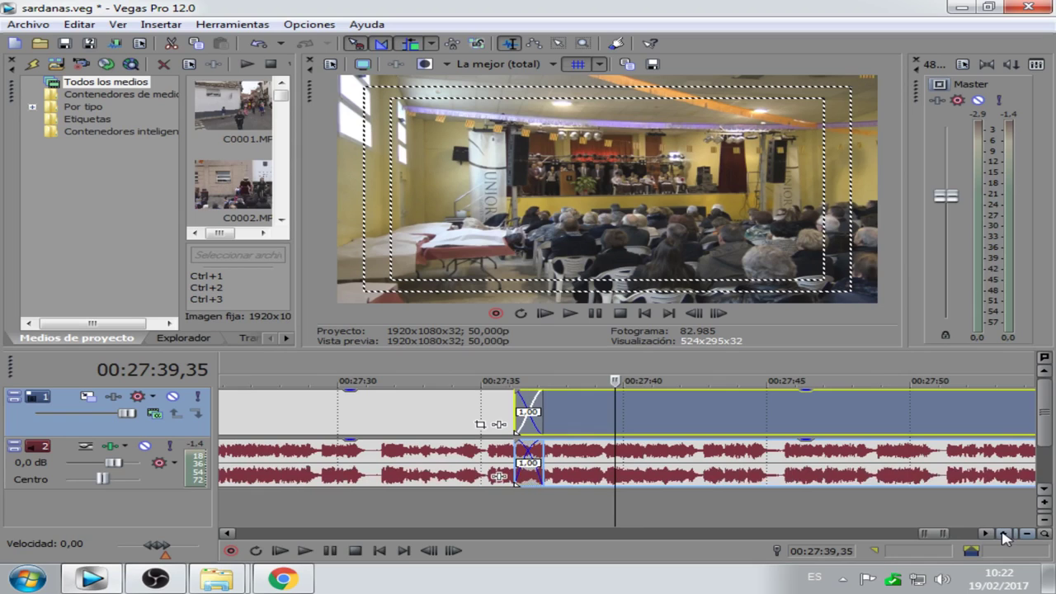
click(940, 538)
drag(940, 538, 949, 538)
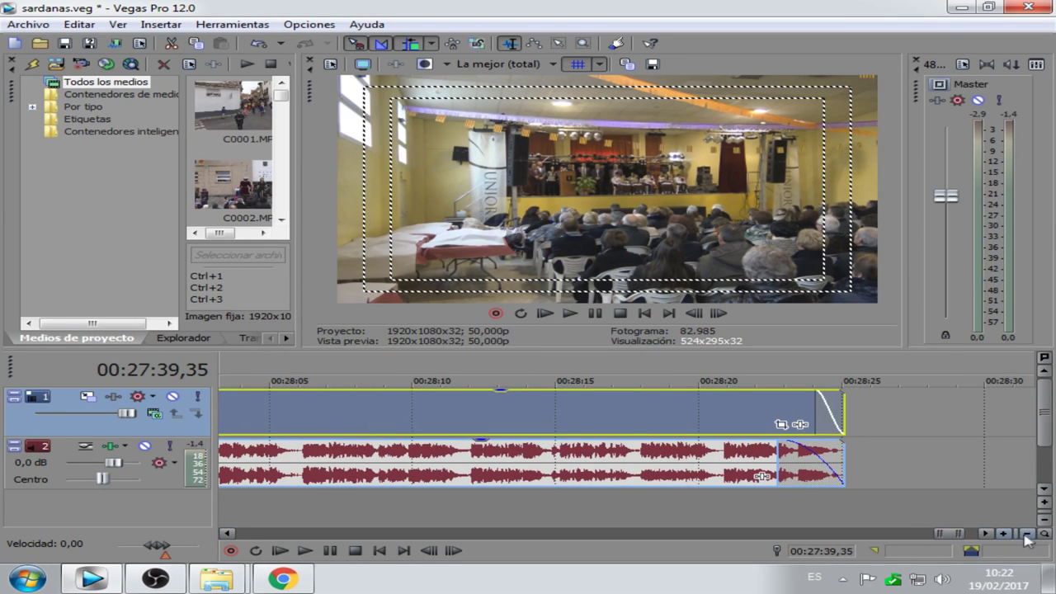
click(1027, 534)
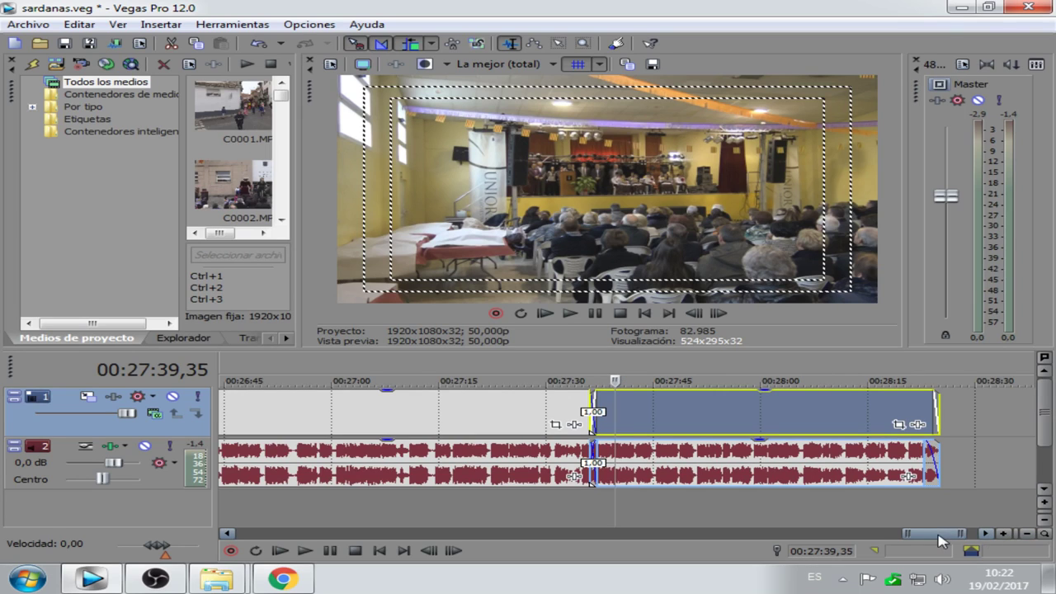
drag(942, 540, 944, 541)
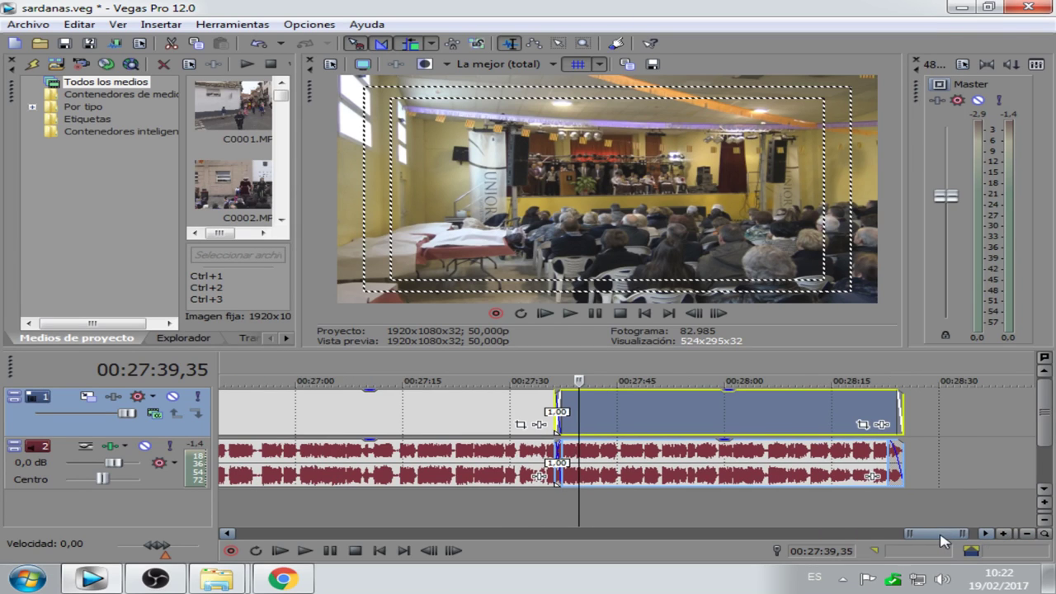
- Split the last clip at 00:27:55,39, undo the split once and apply it again at the same point
click(683, 371)
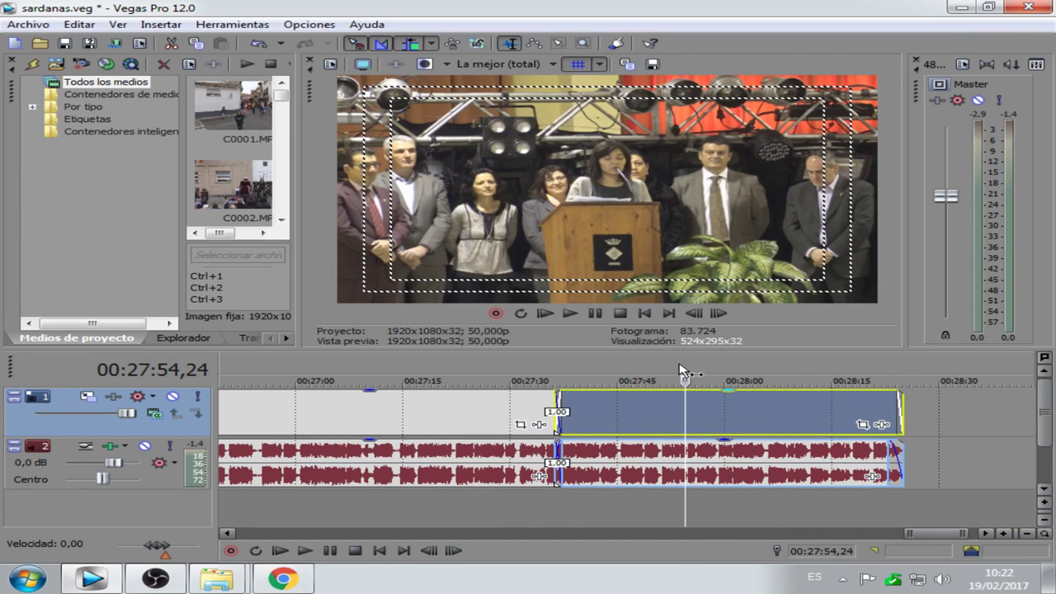
click(693, 368)
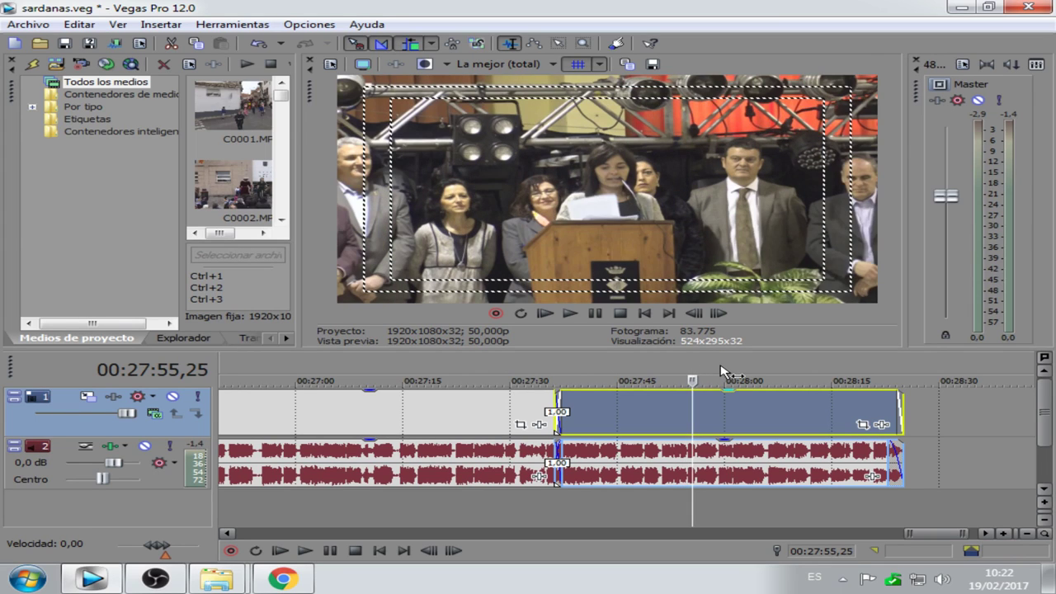
click(695, 412)
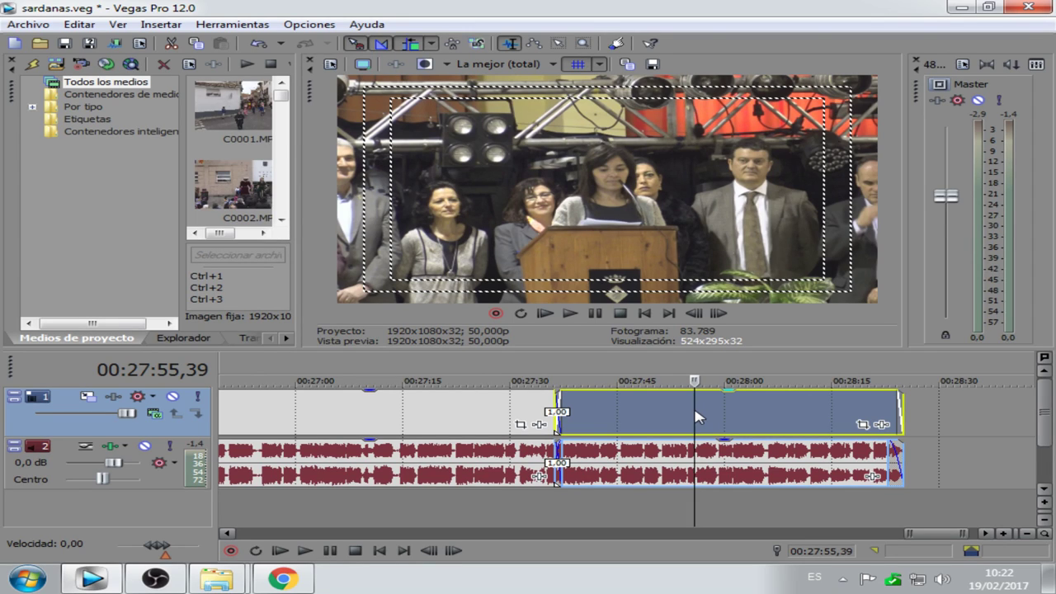
key(s)
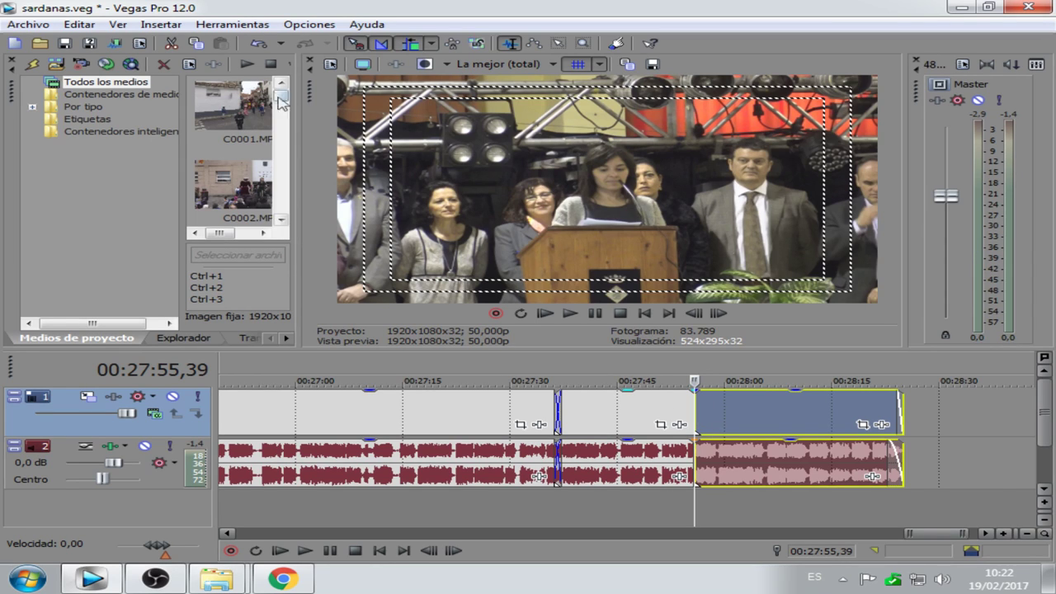
click(258, 44)
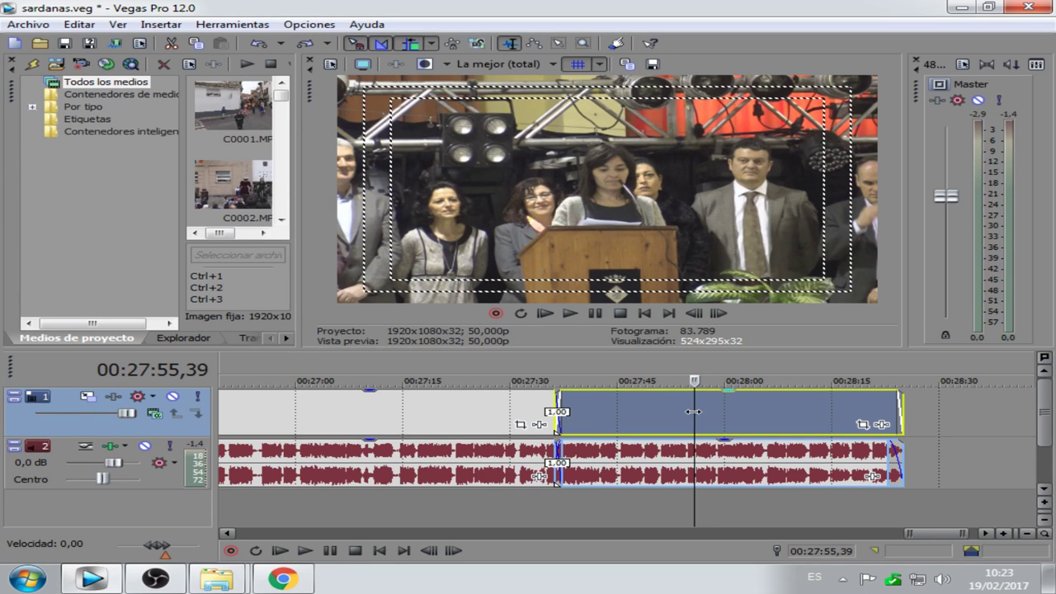
key(s)
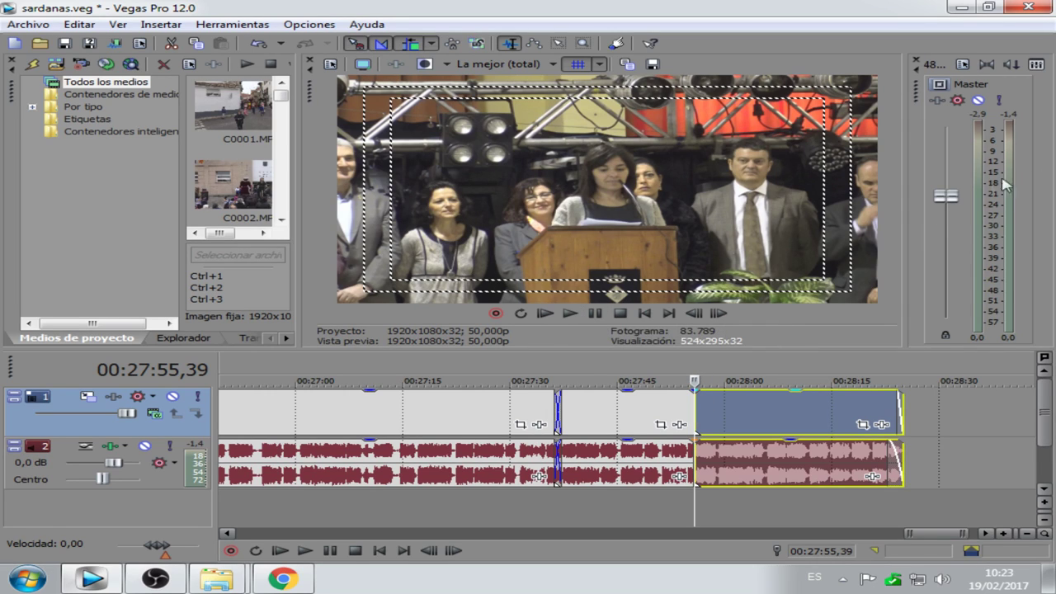
- Lower the master volume to -Inf, play ahead to 00:27:58,24 and split the last clip there
drag(948, 198, 938, 328)
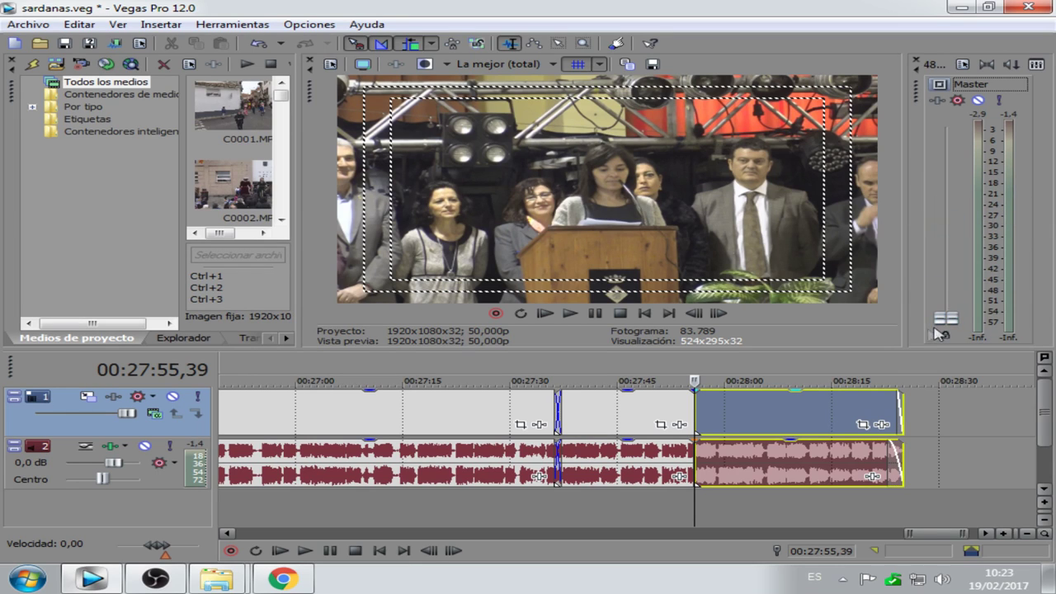
click(570, 312)
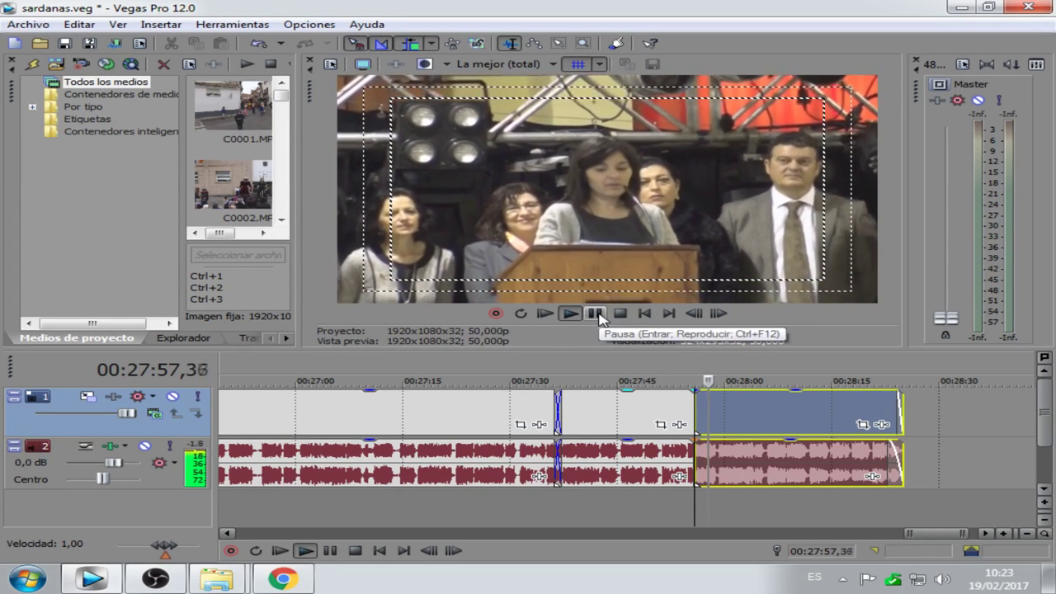
click(594, 313)
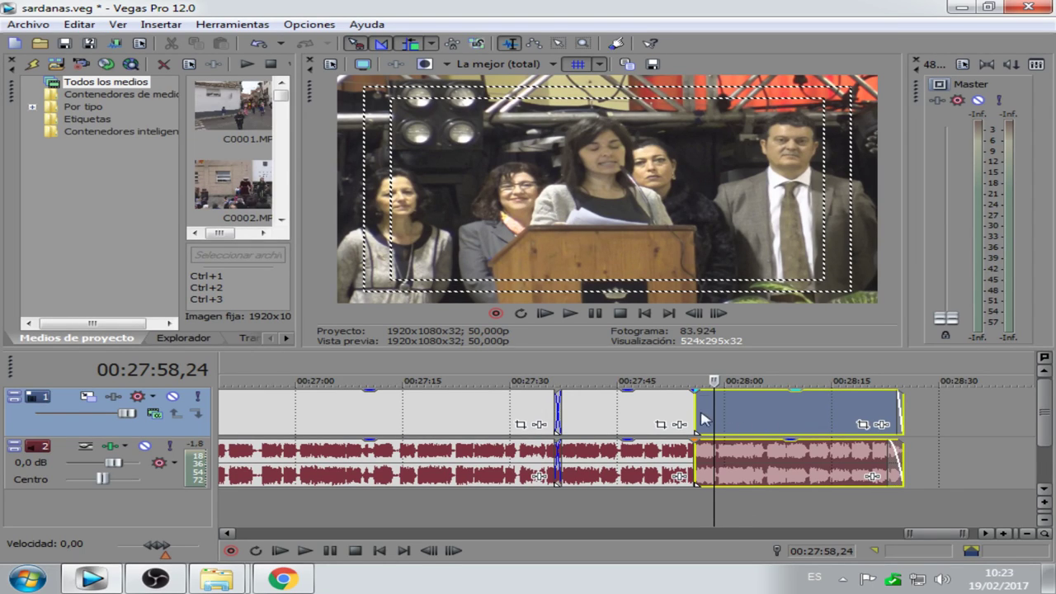
key(s)
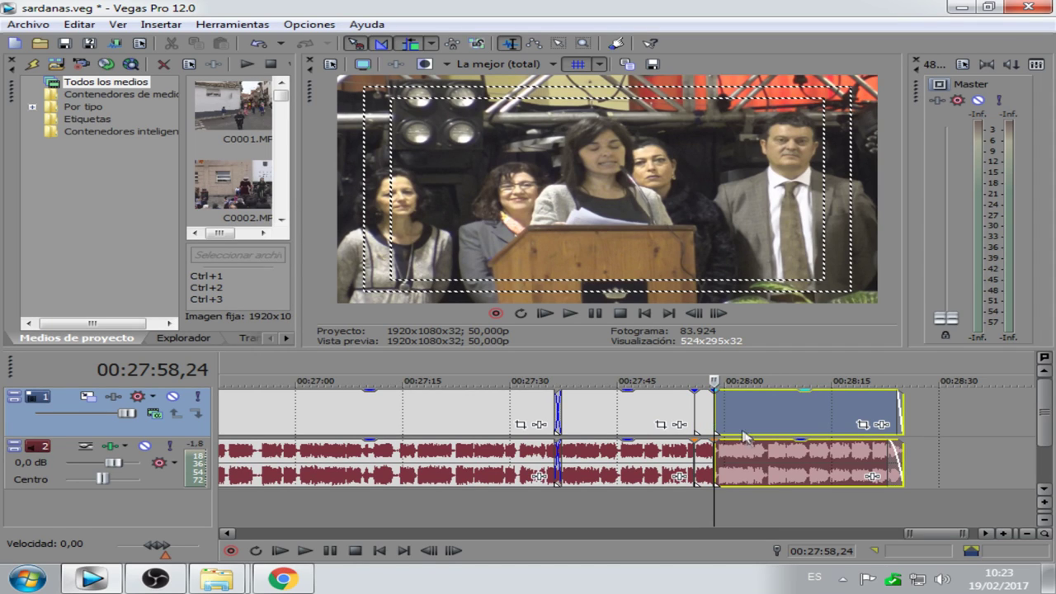
- Select the short isolated segment, and shift the closing piece after it further along the timeline to leave a gap
click(702, 401)
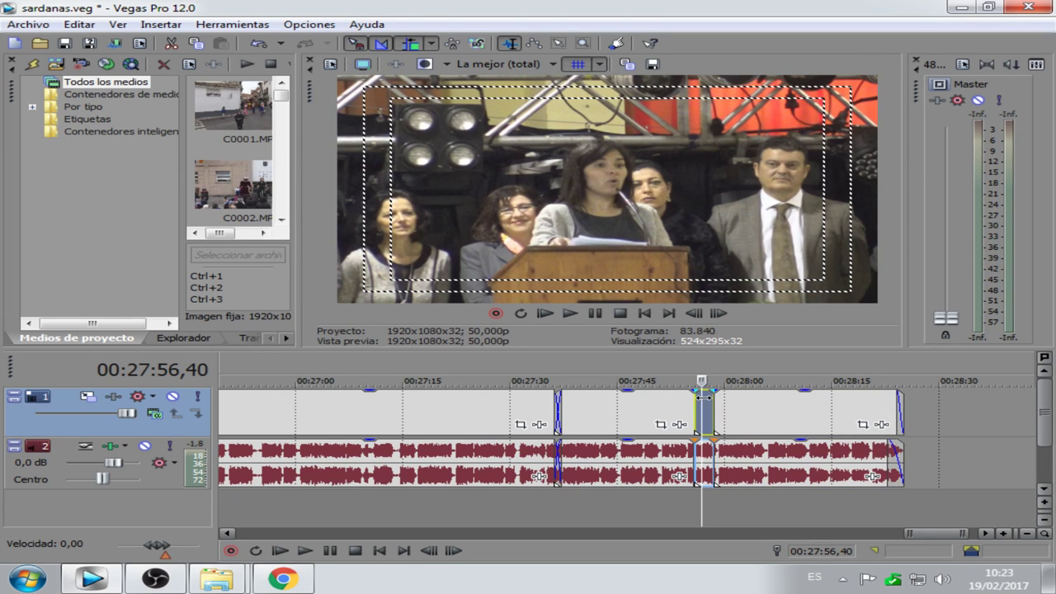
right_click(707, 405)
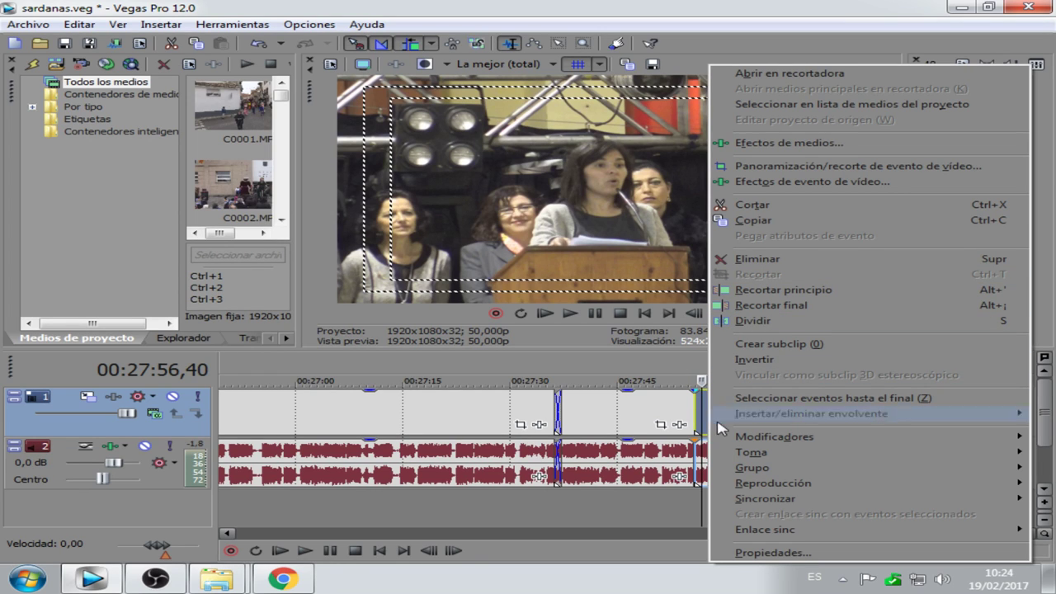
click(666, 371)
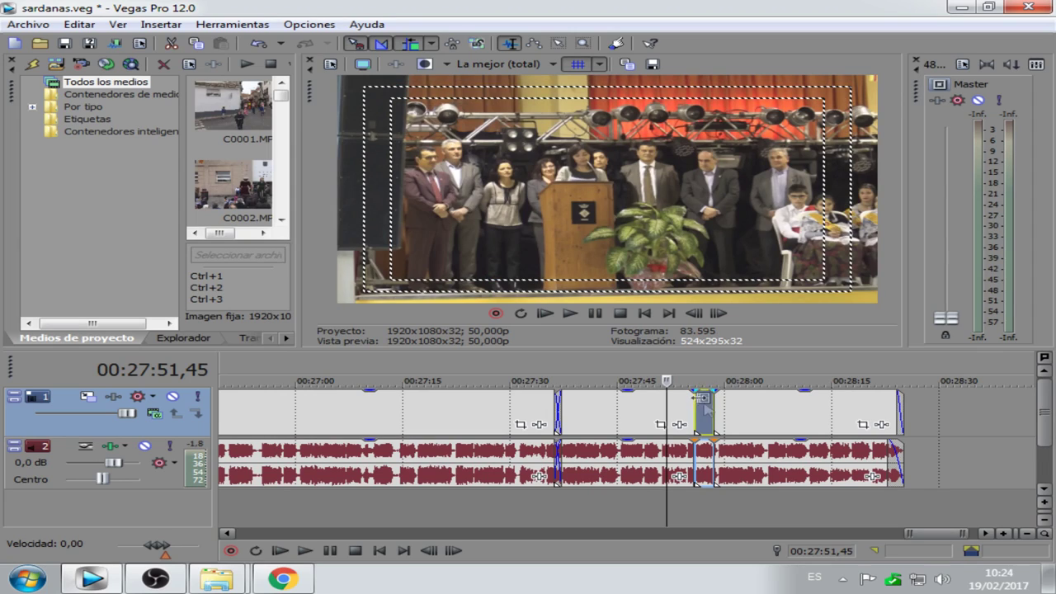
click(703, 454)
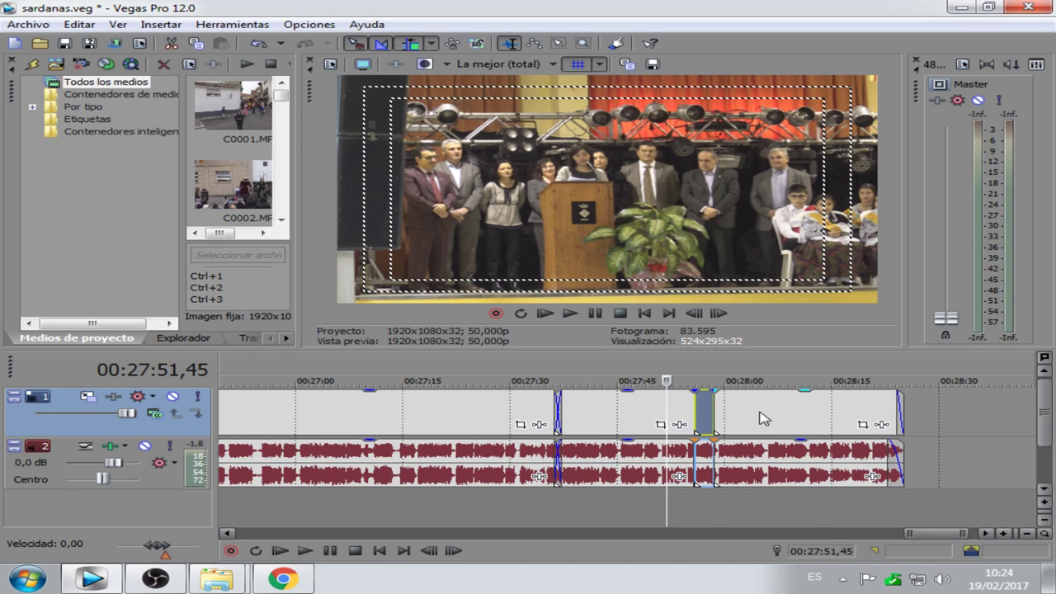
drag(753, 418, 780, 414)
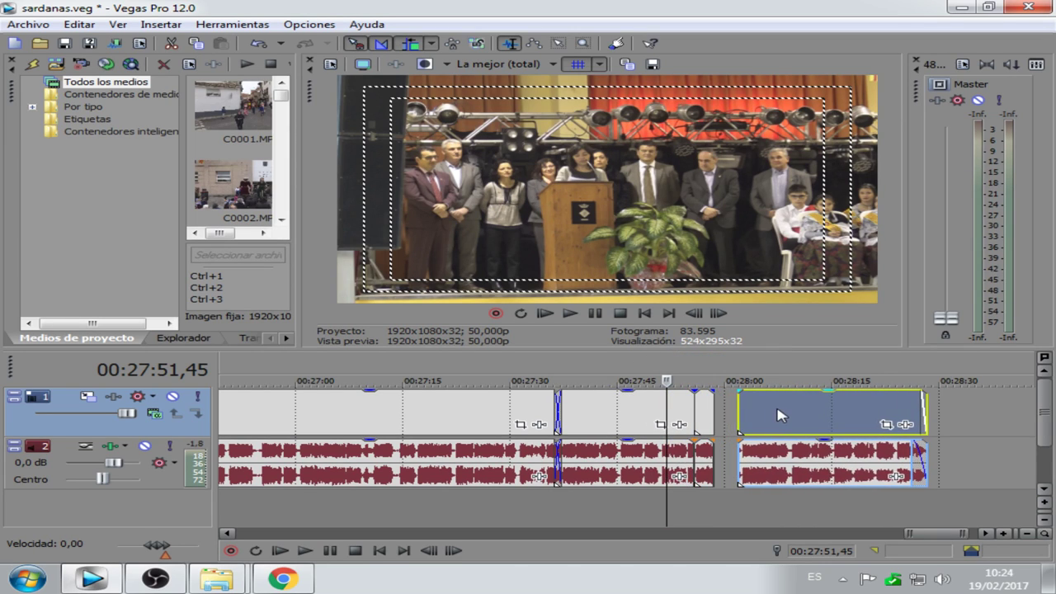
- Undo the closing piece's shift, both splits of the last clip and the lowering of the master volume
click(259, 43)
click(259, 43)
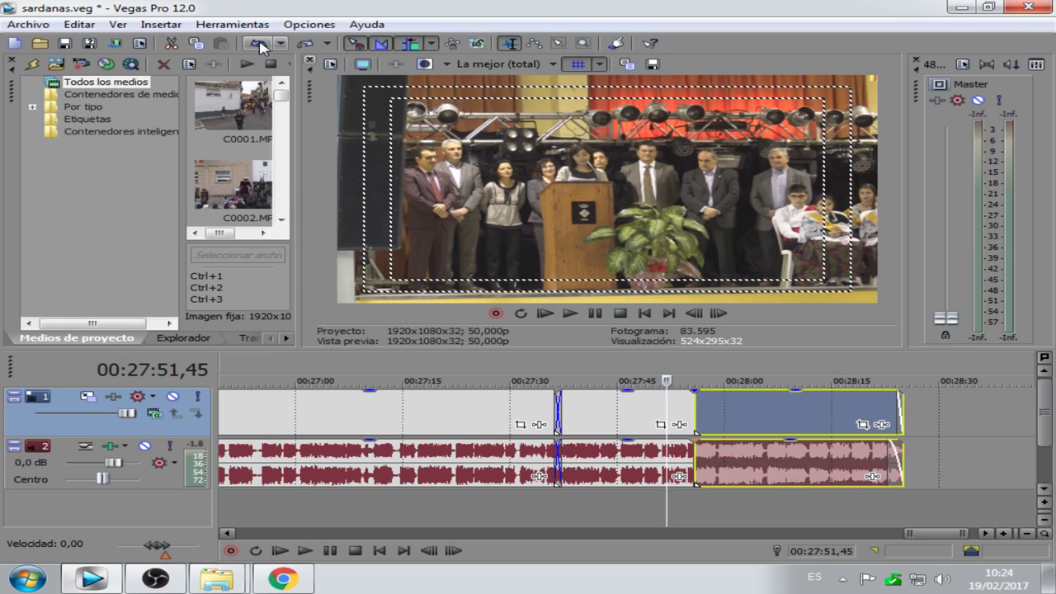
click(259, 43)
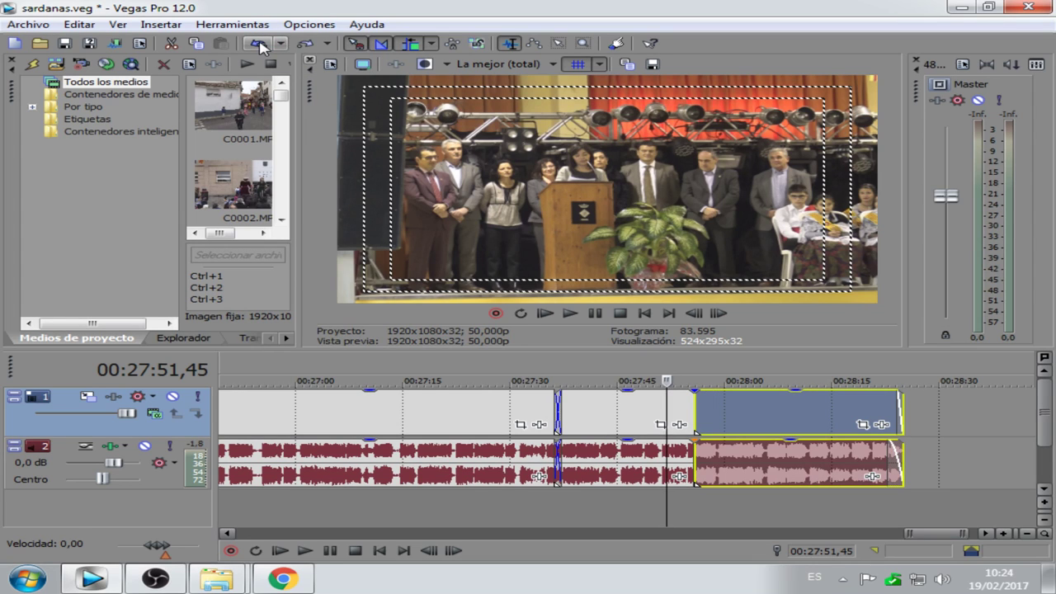
click(259, 44)
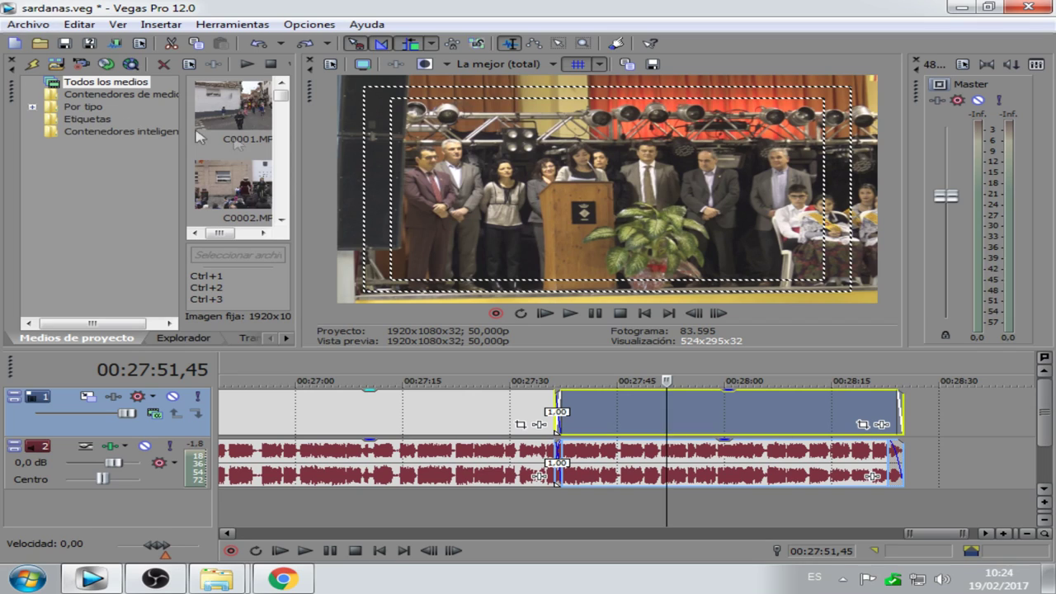
- Save the sardanas.veg project under its existing name
click(66, 45)
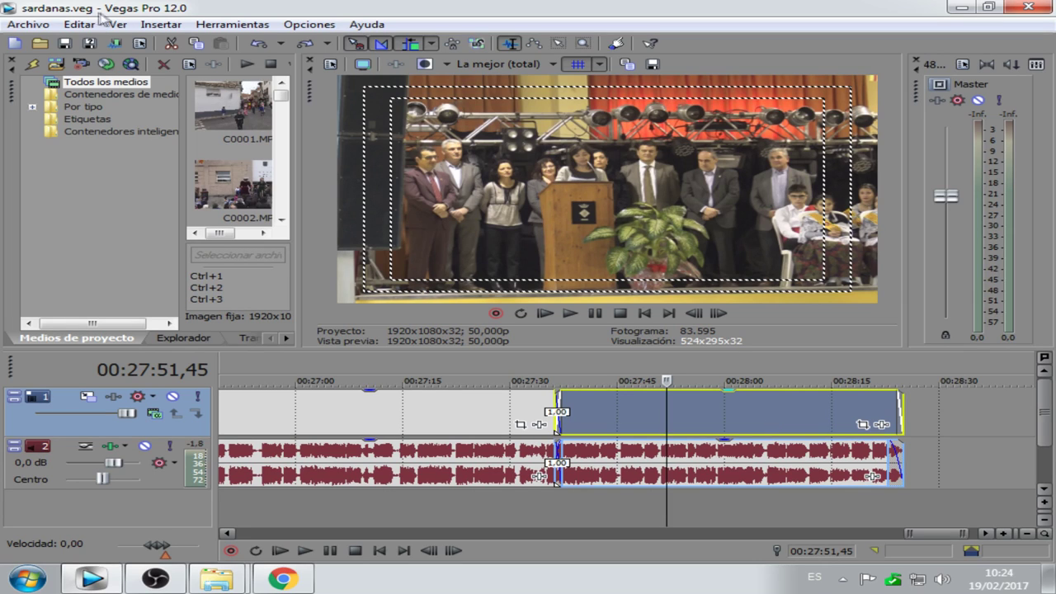
click(28, 27)
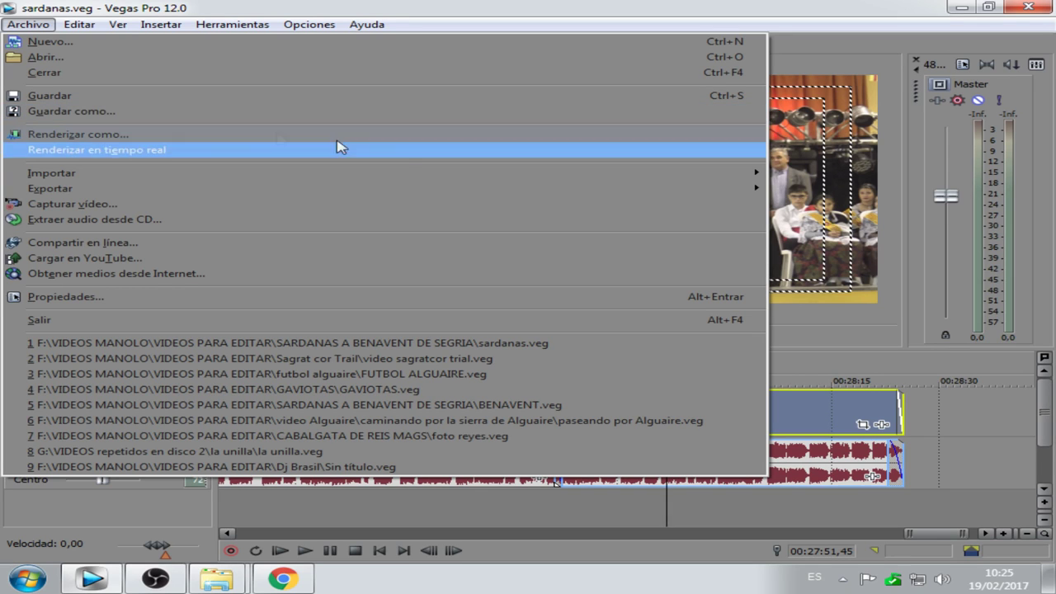
click(908, 52)
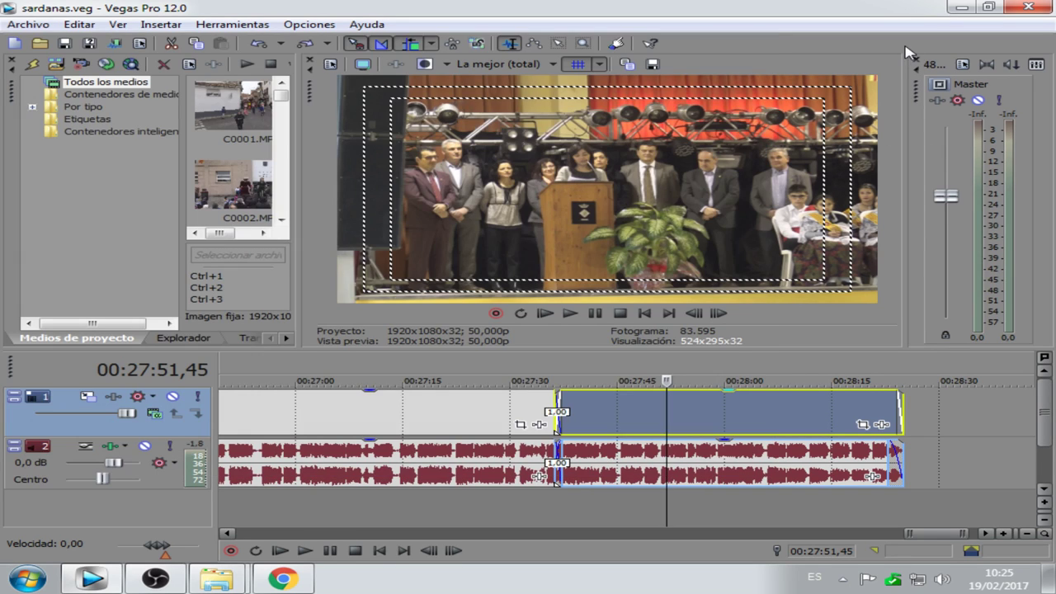
click(66, 46)
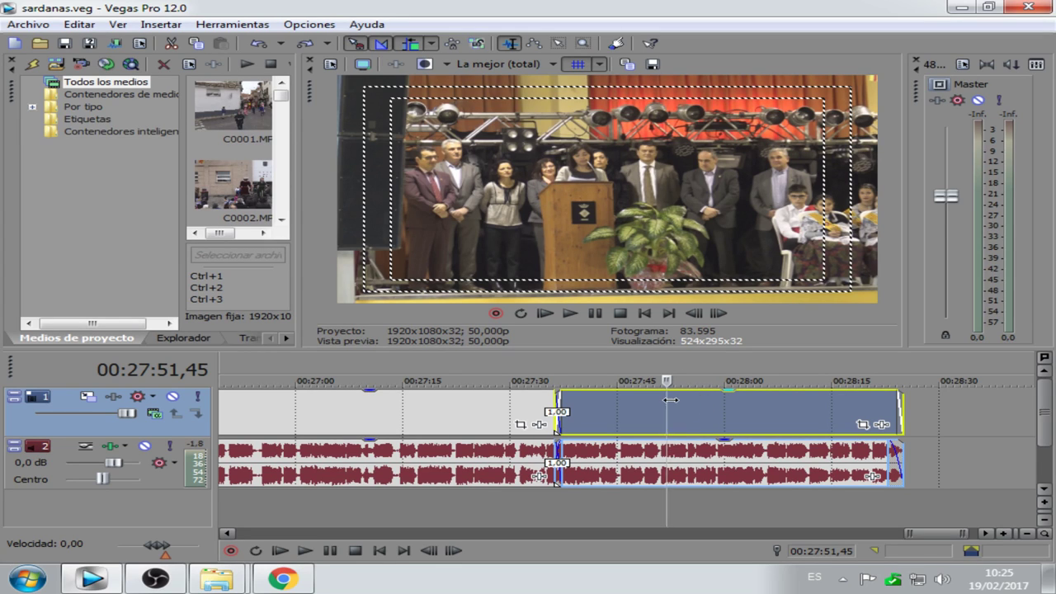
- Split the last clip at 00:27:51,45 and undo the split
key(s)
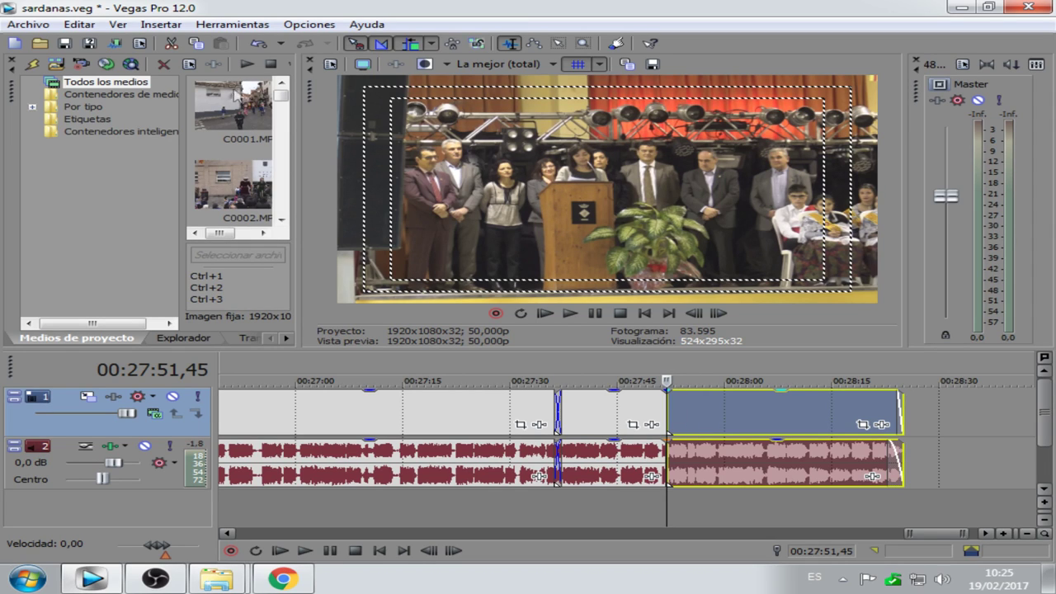
click(254, 44)
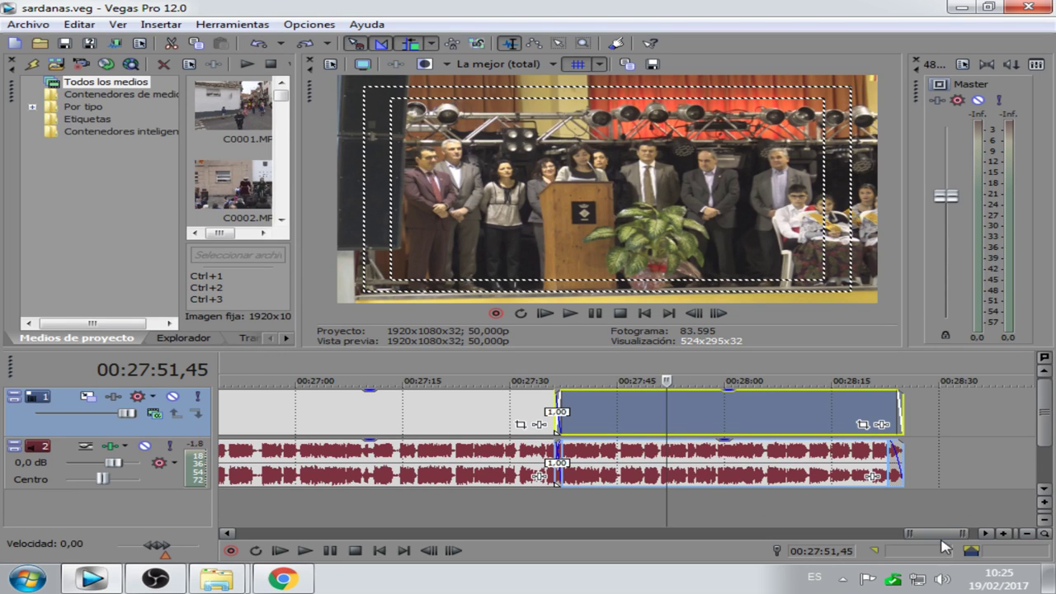
- Play the project from its beginning, lower the master volume to -Inf and pause at 00:00:09,11
drag(945, 536, 937, 536)
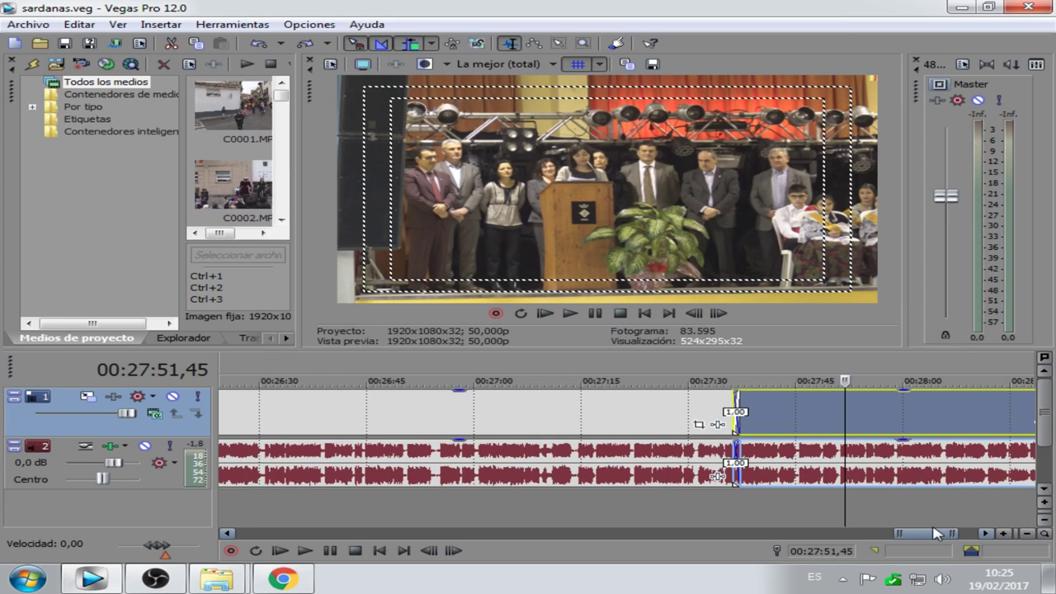
click(1027, 534)
click(1027, 534)
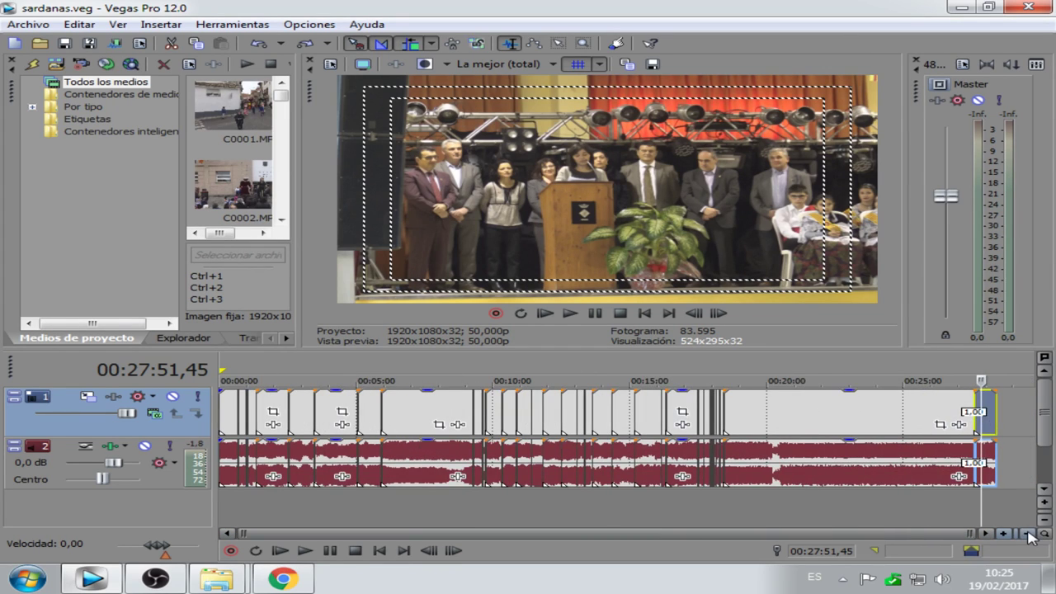
click(644, 313)
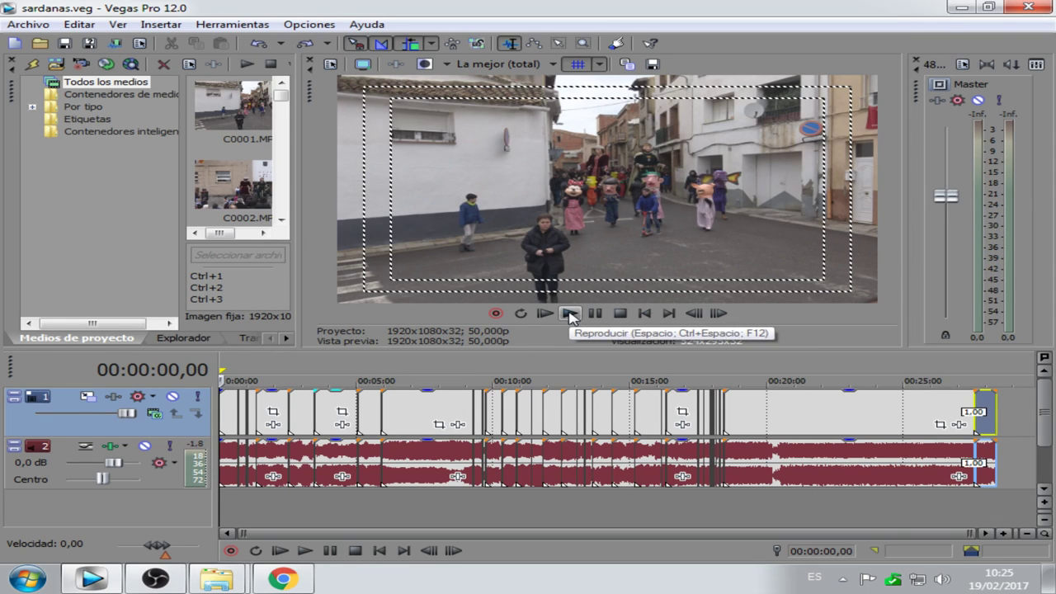
click(569, 314)
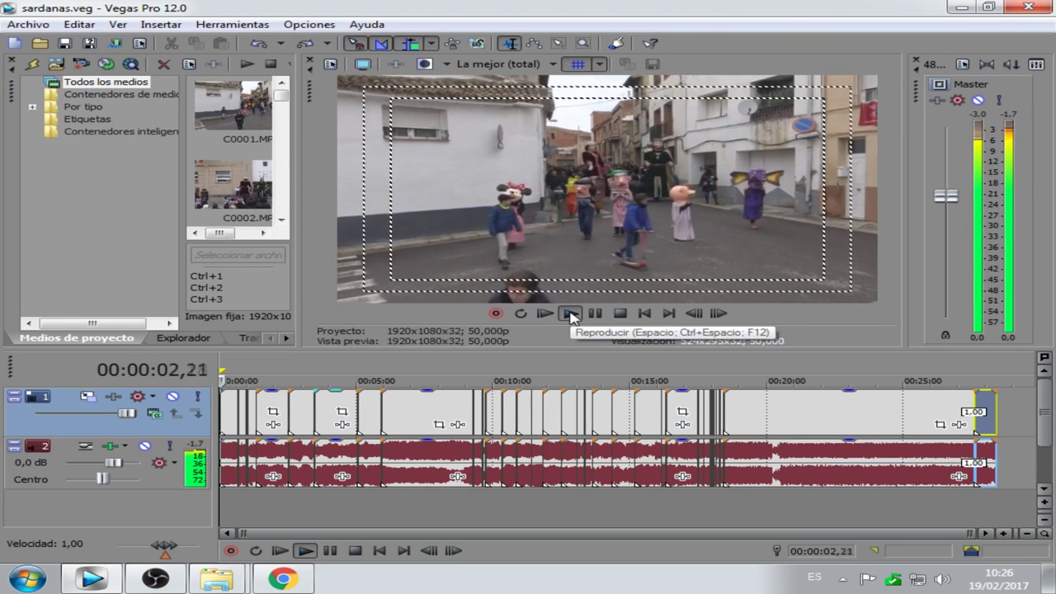
click(569, 315)
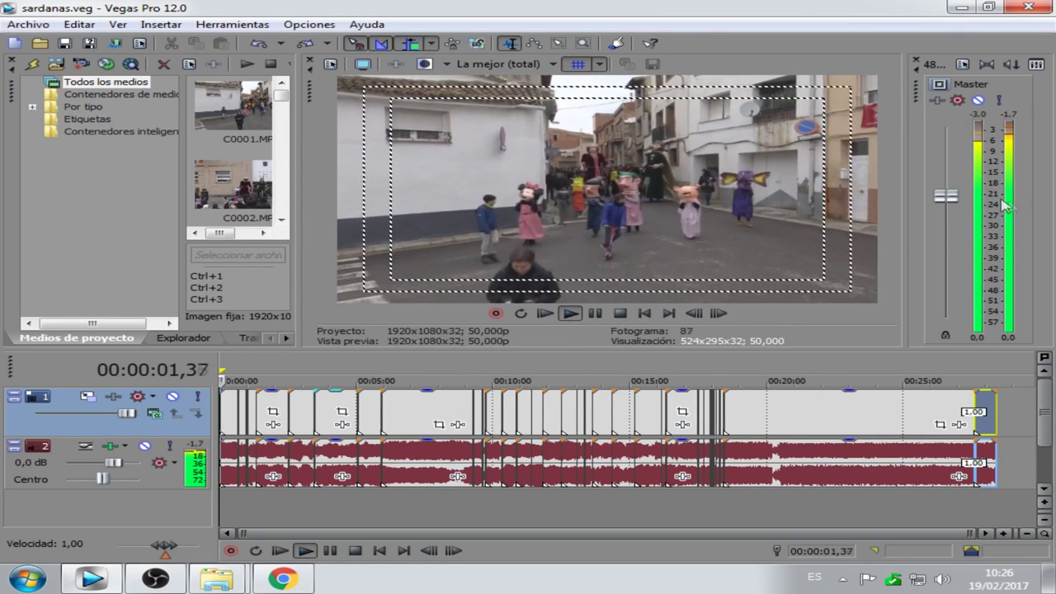
drag(945, 196, 945, 319)
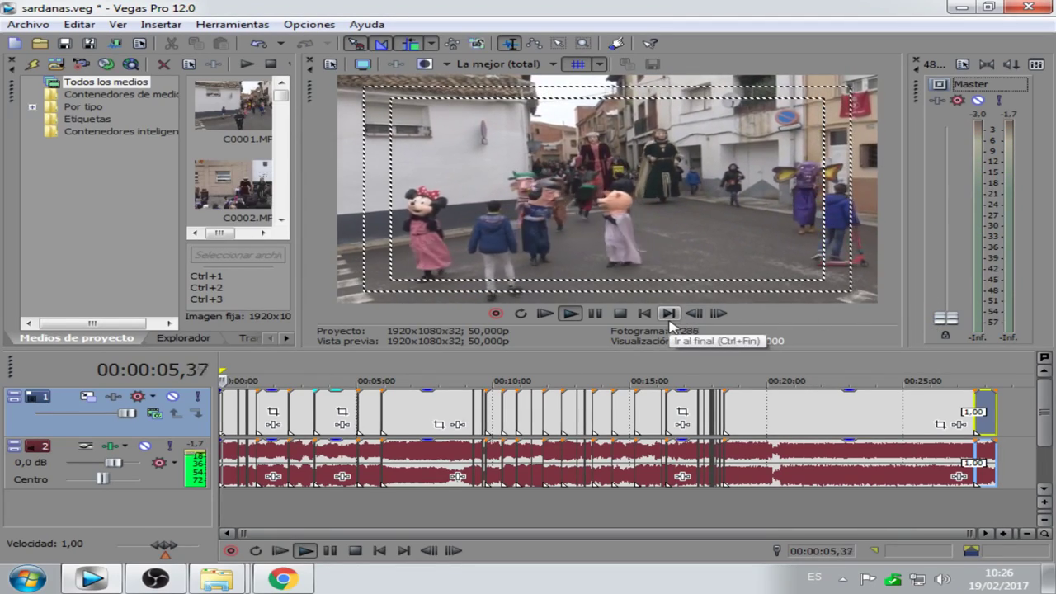
click(594, 314)
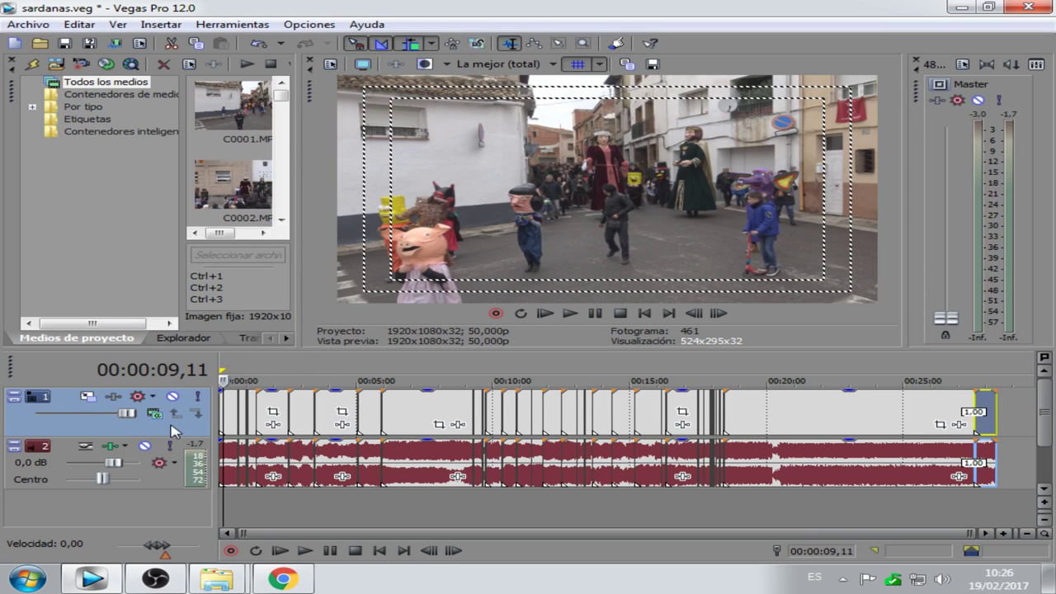
- Insert a new video track above the existing one and return the playhead to the project start
right_click(171, 427)
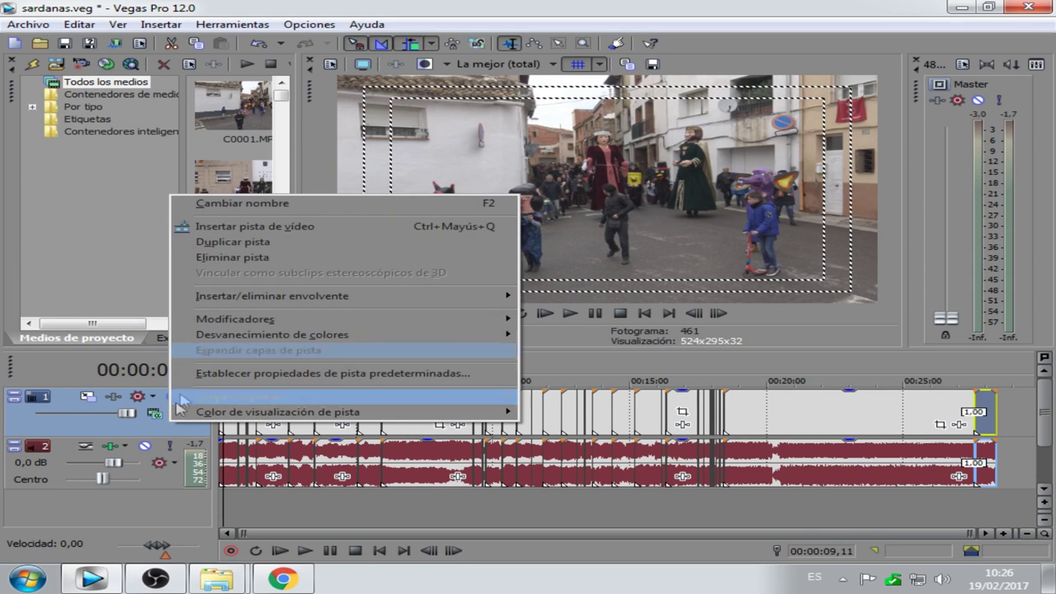
click(242, 234)
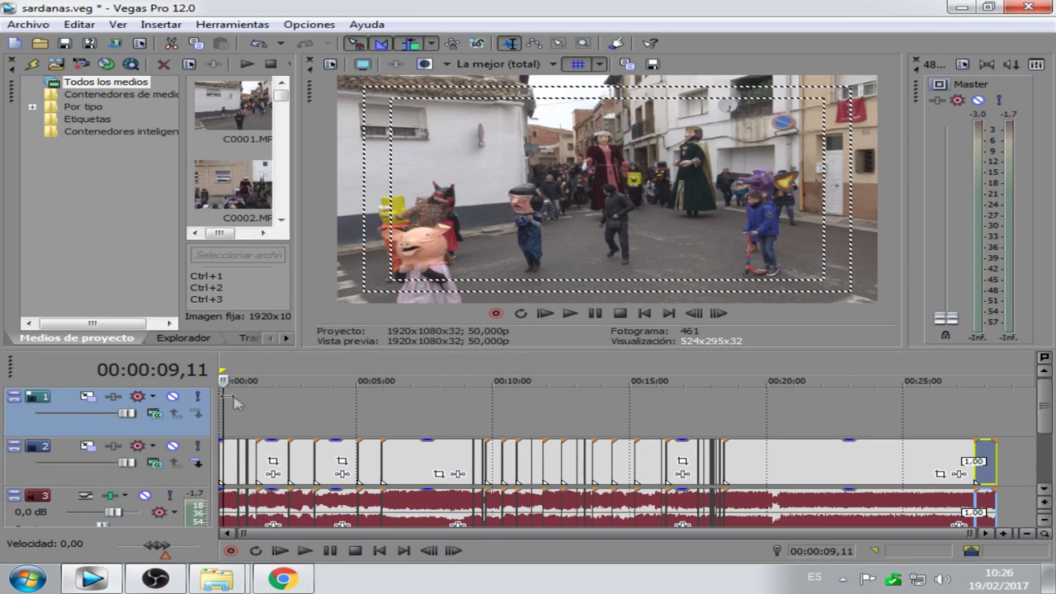
click(644, 313)
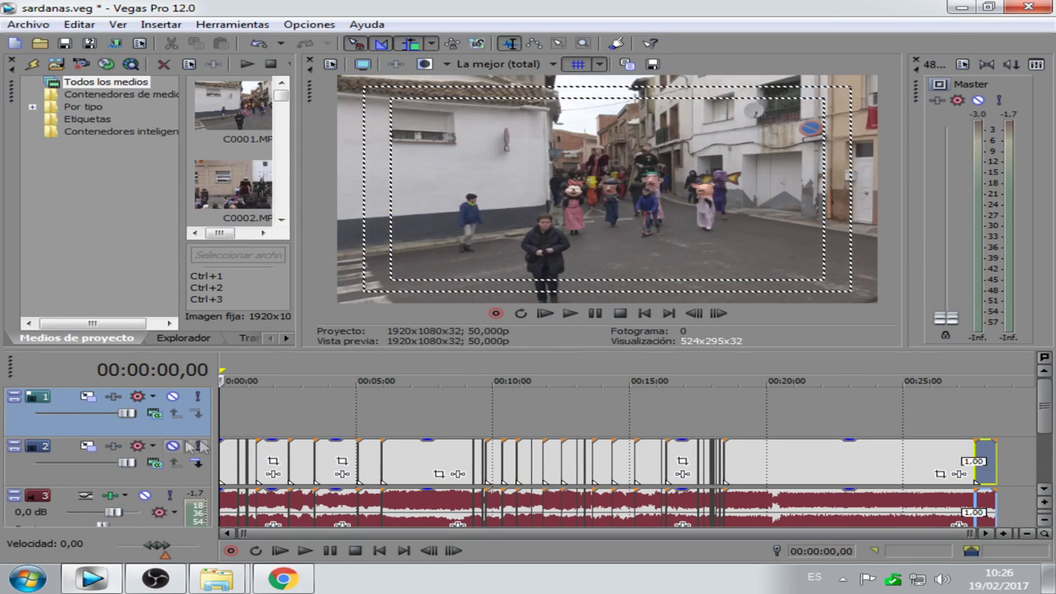
- Import the photo DSC00068 from the SARDANAS A BENAVENT DE SEGRIA folder onto the new video track at the project start
click(39, 27)
click(56, 64)
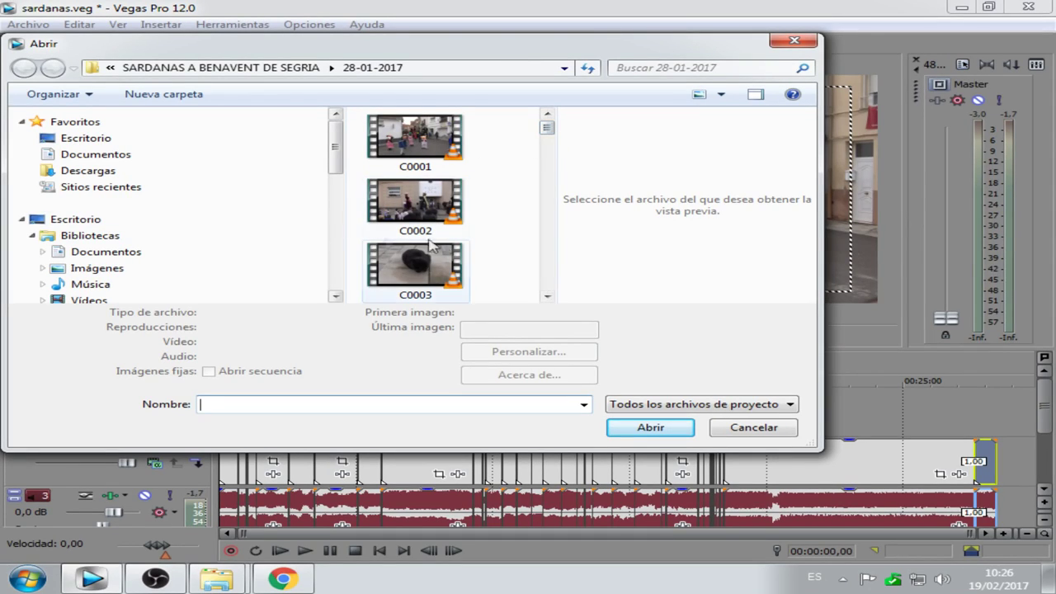
click(245, 73)
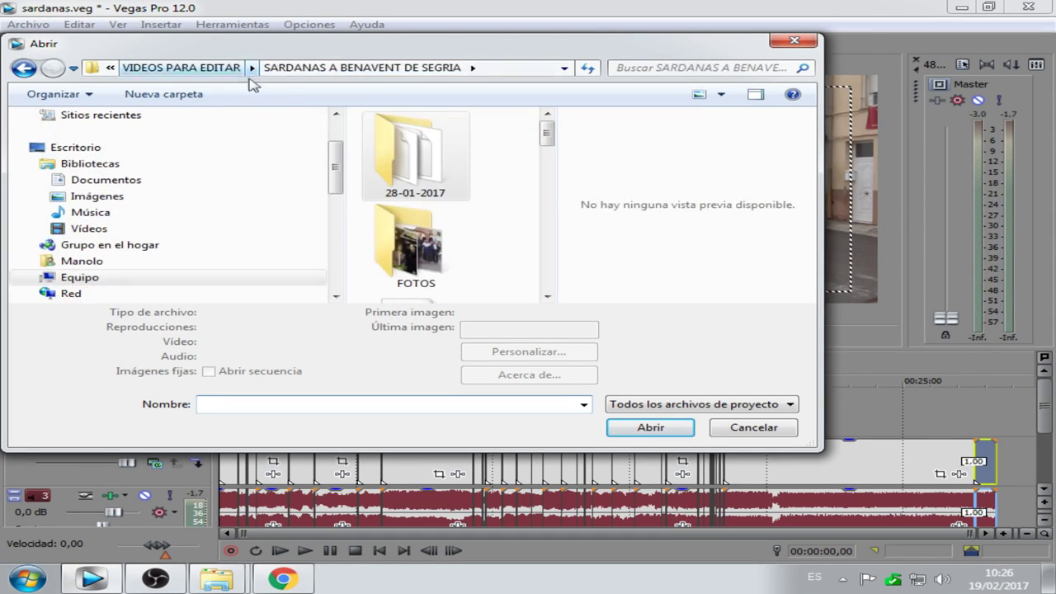
drag(545, 134, 547, 171)
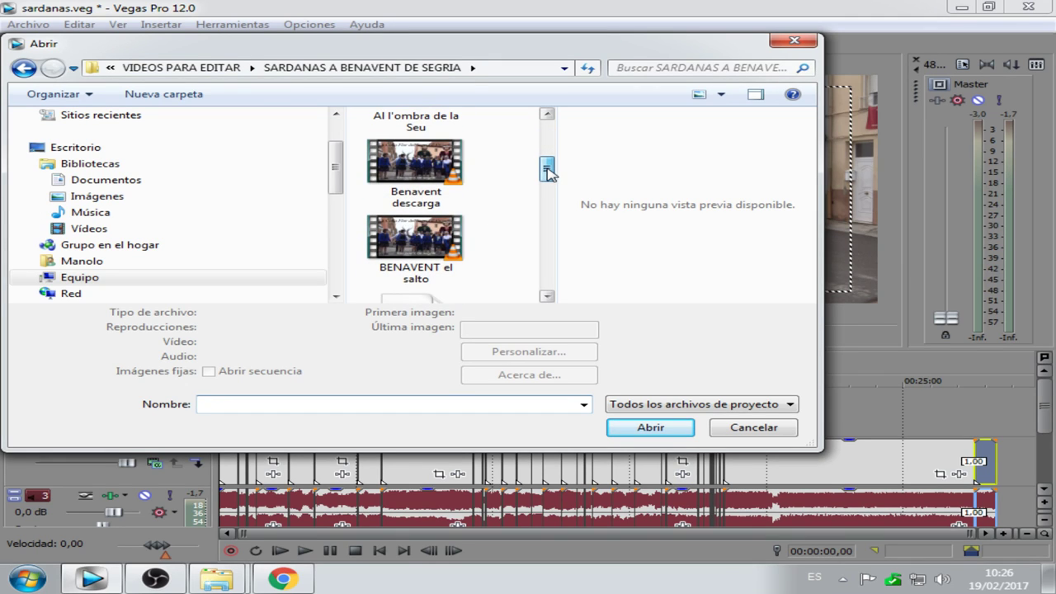
drag(548, 170, 553, 206)
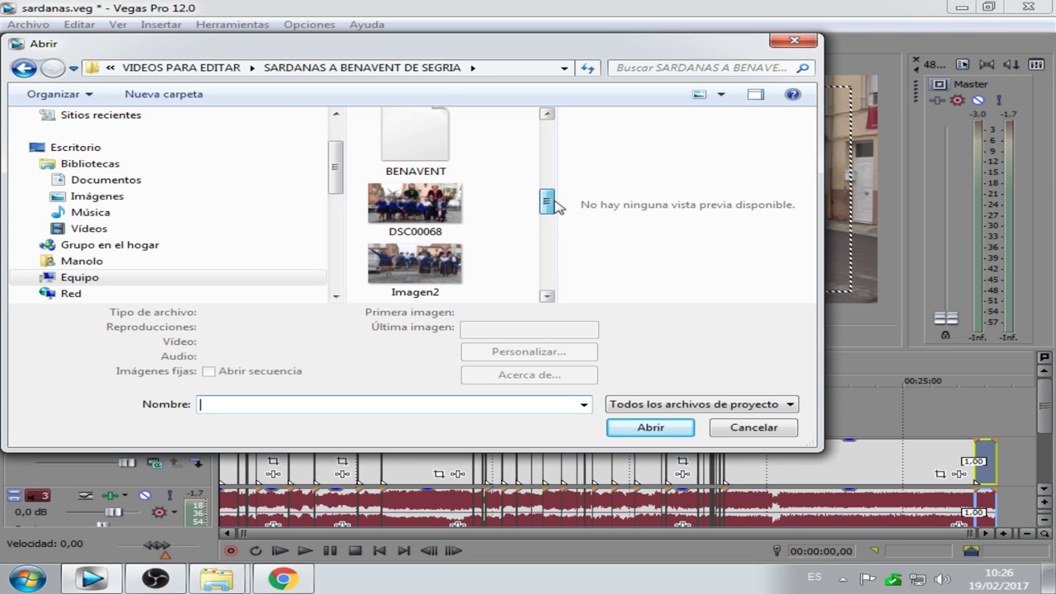
click(415, 208)
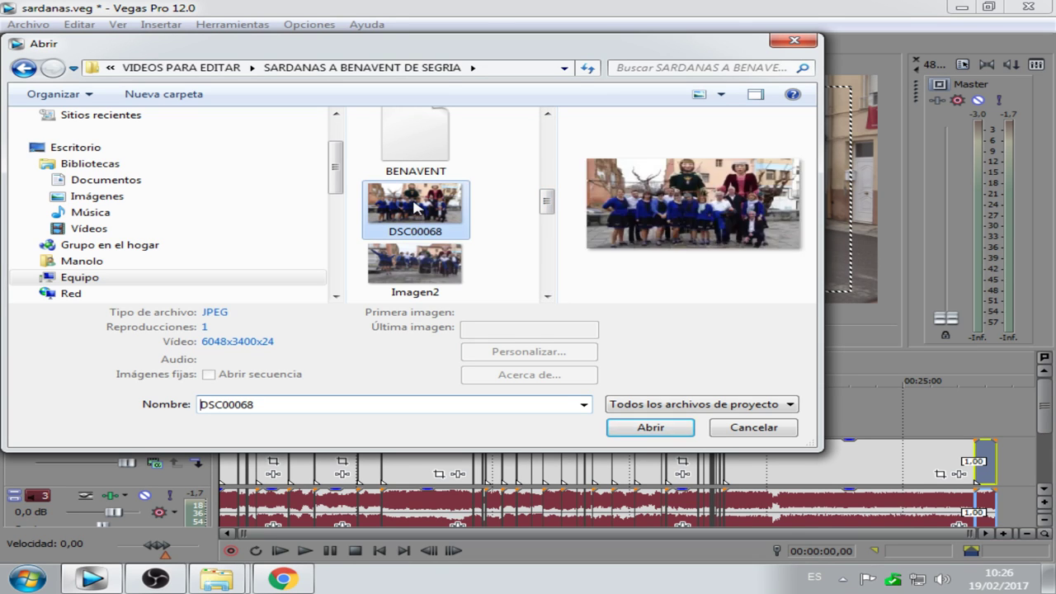
right_click(417, 208)
click(412, 207)
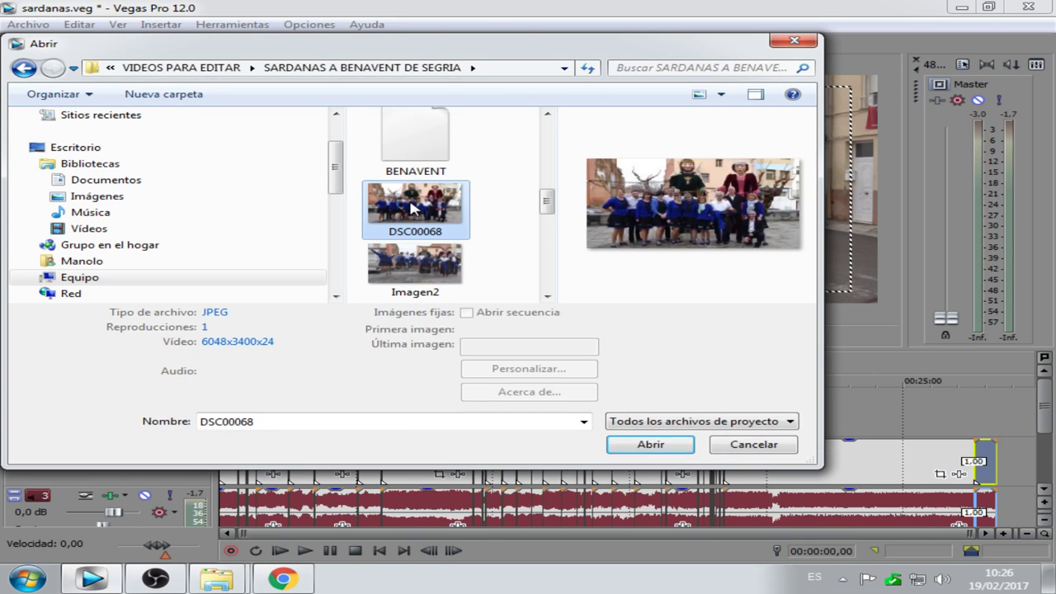
click(649, 445)
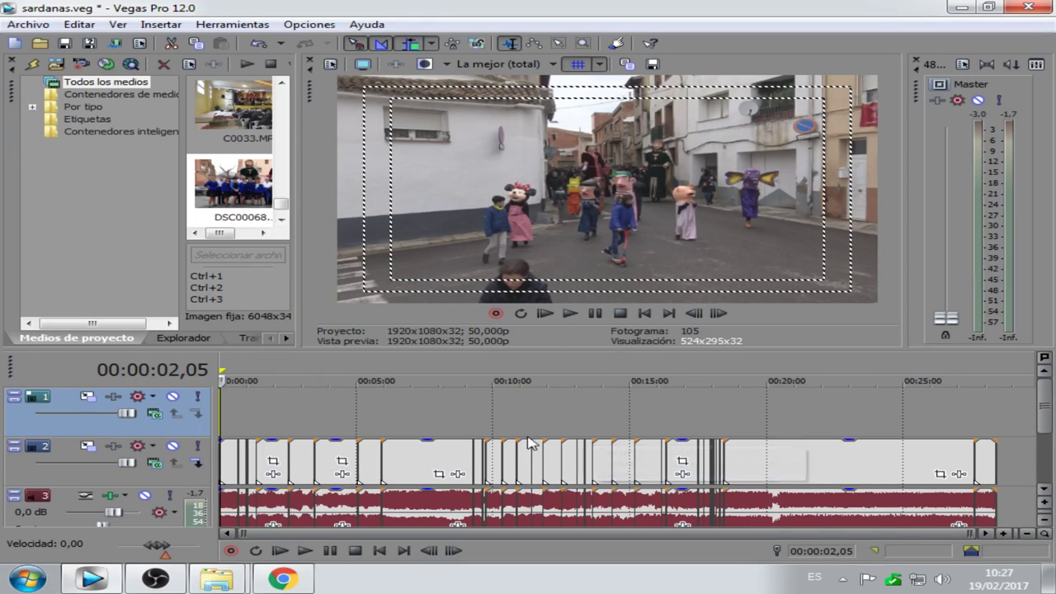
- Examine the photo's extent on the new track close up and play it from the project start
click(1006, 535)
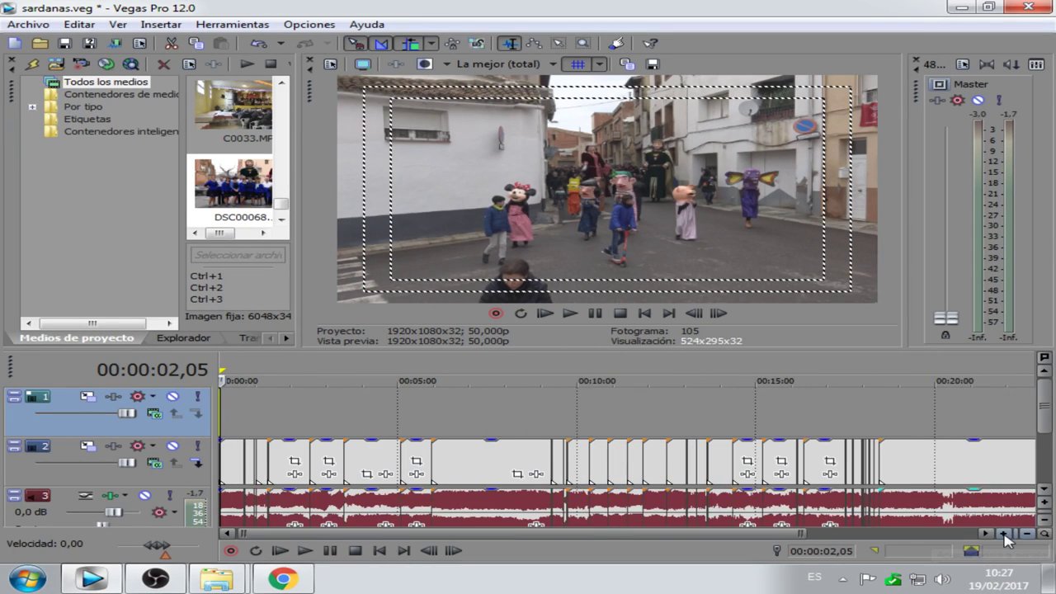
click(1006, 534)
click(1006, 534)
scroll(1006, 535, down, 8)
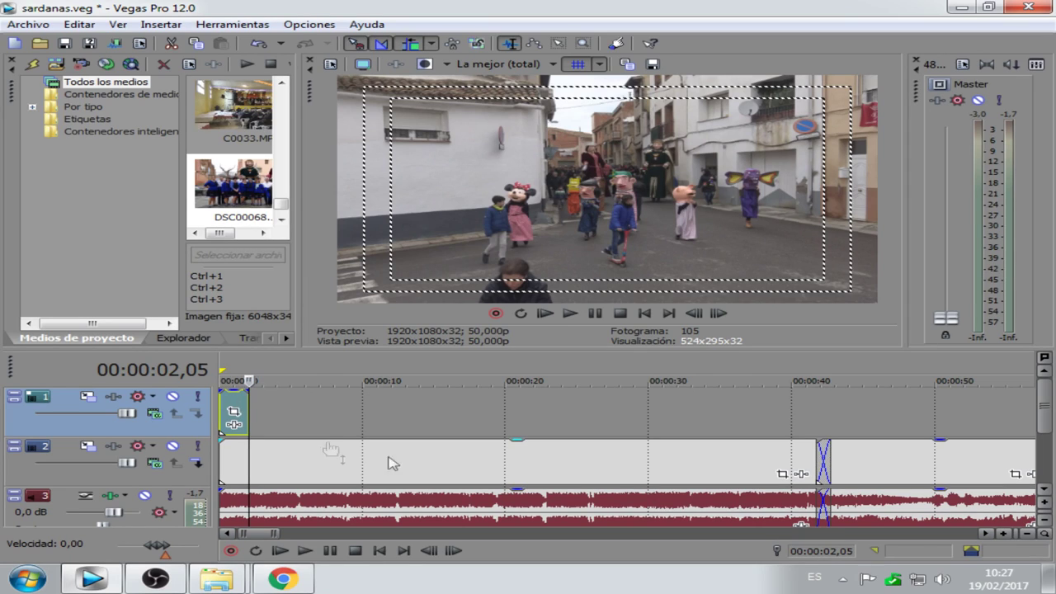
click(1005, 534)
click(1005, 534)
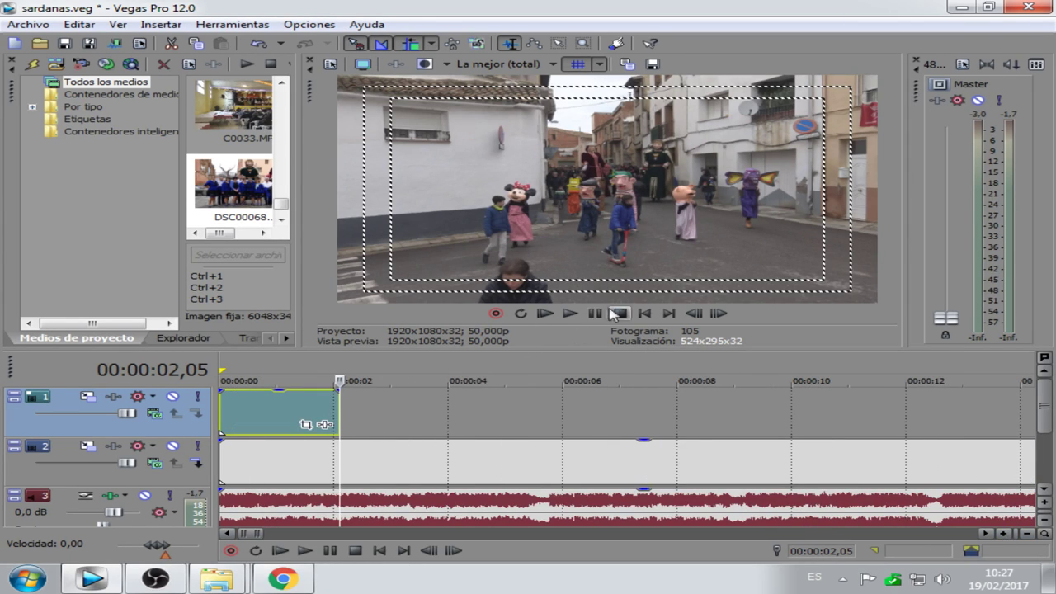
click(644, 313)
click(572, 315)
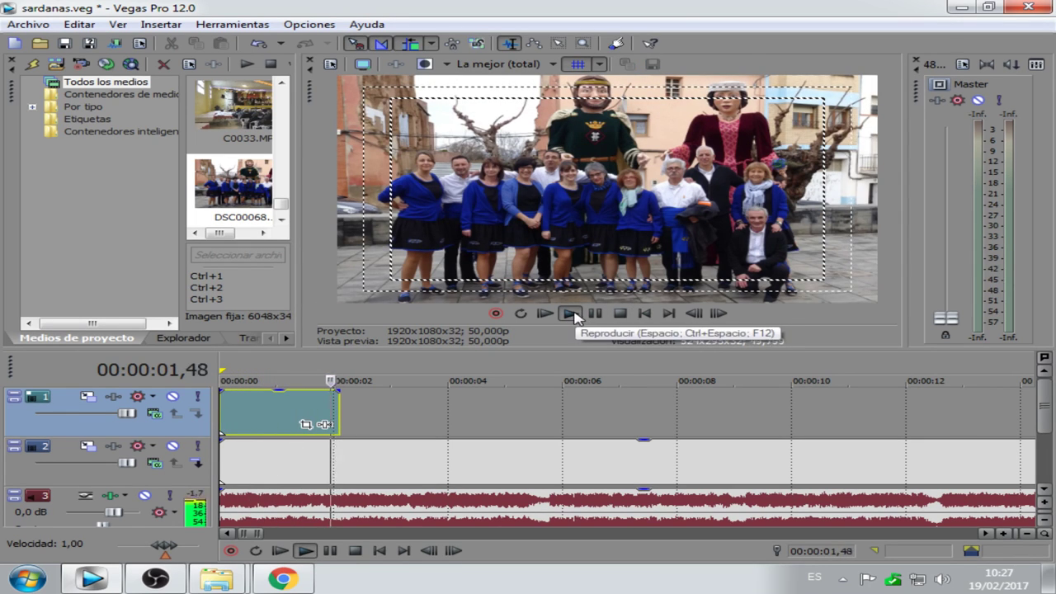
- Pause playback and replay the opening photo from 00:00:00,11, pausing at 00:00:01,34
click(595, 312)
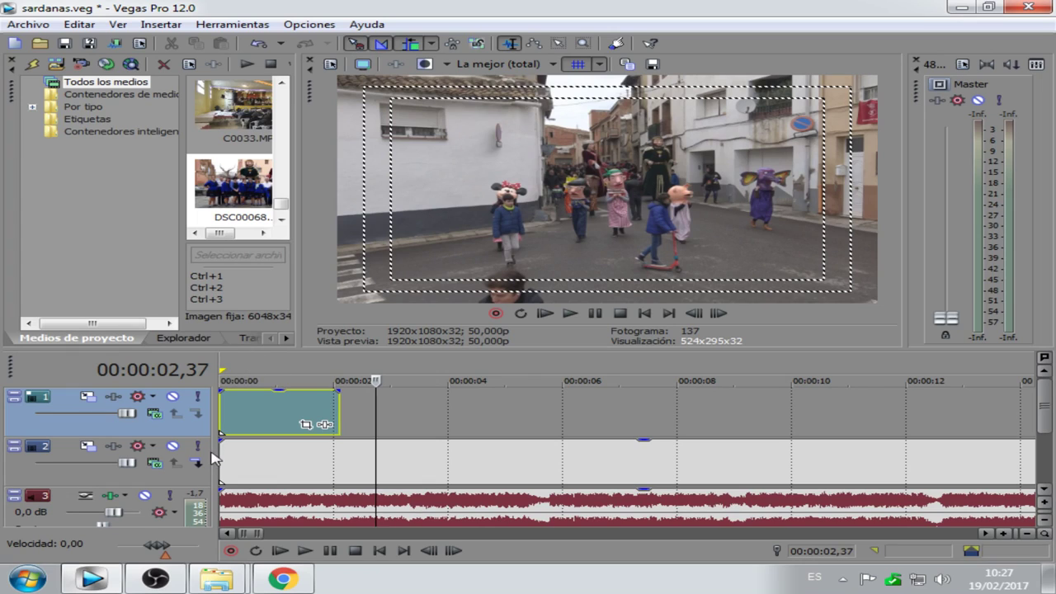
click(233, 364)
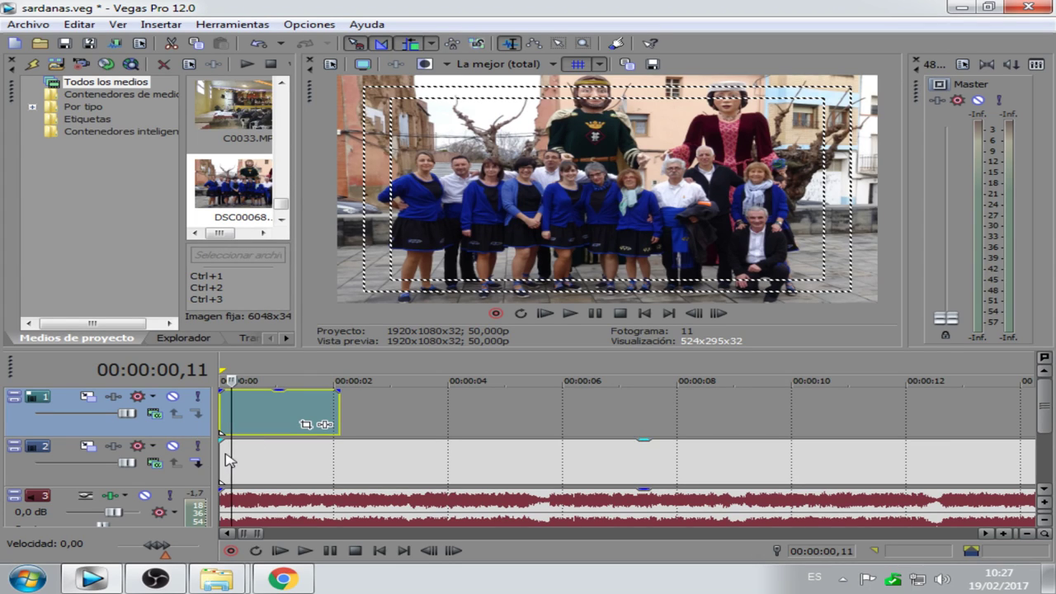
click(568, 314)
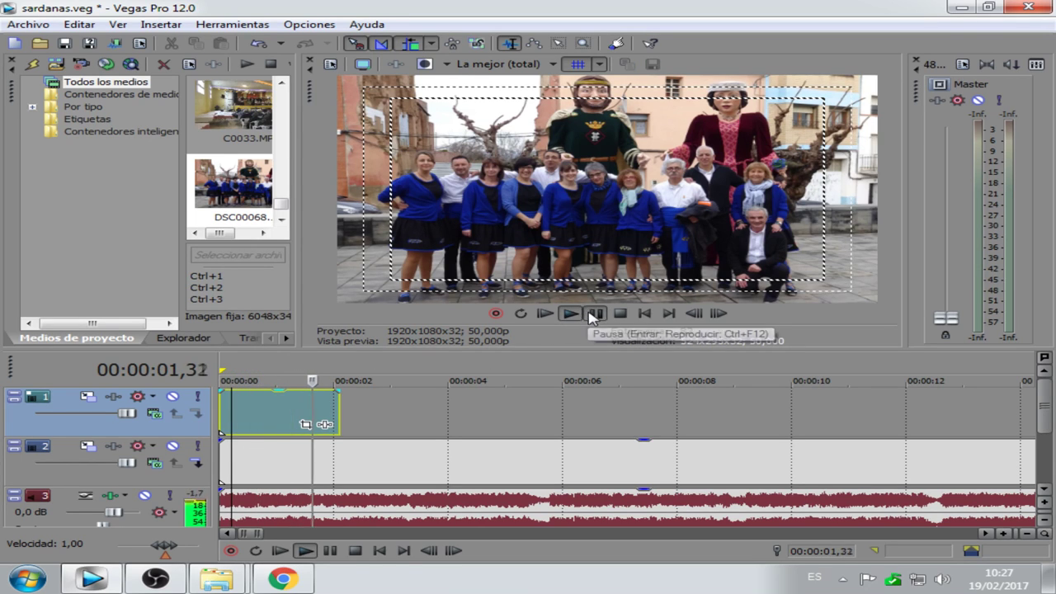
click(595, 314)
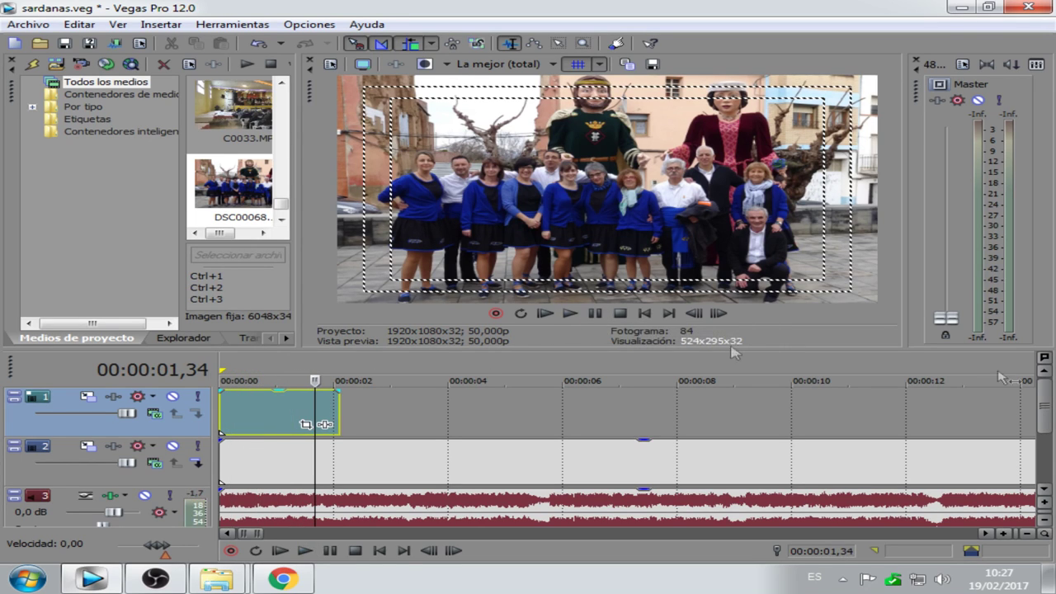
- Play the opening from the project start with the master volume at -0.9, pause, and return the volume to -Inf
click(644, 314)
drag(947, 322, 951, 216)
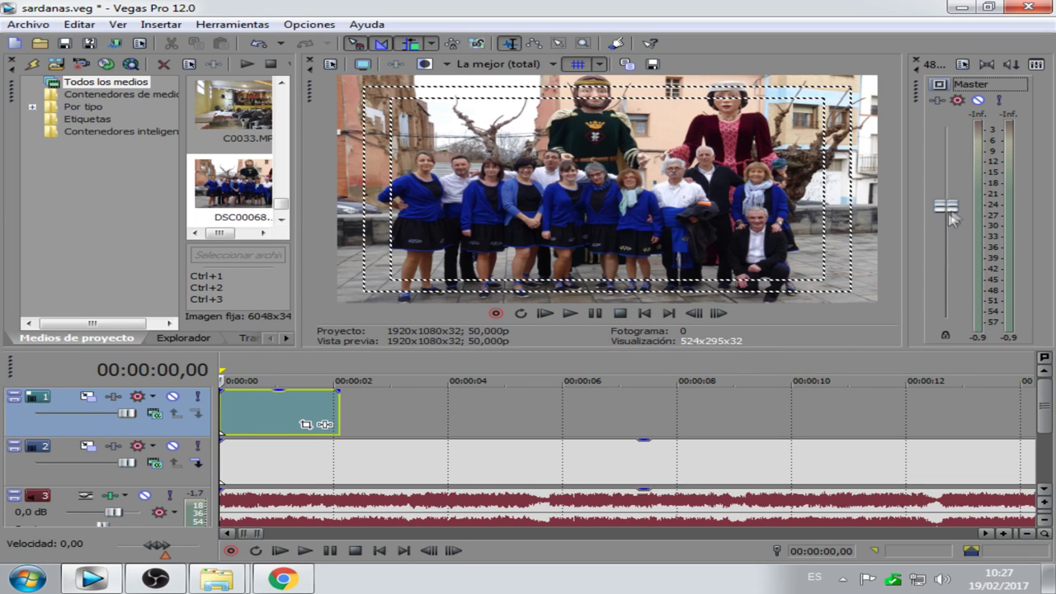
click(570, 315)
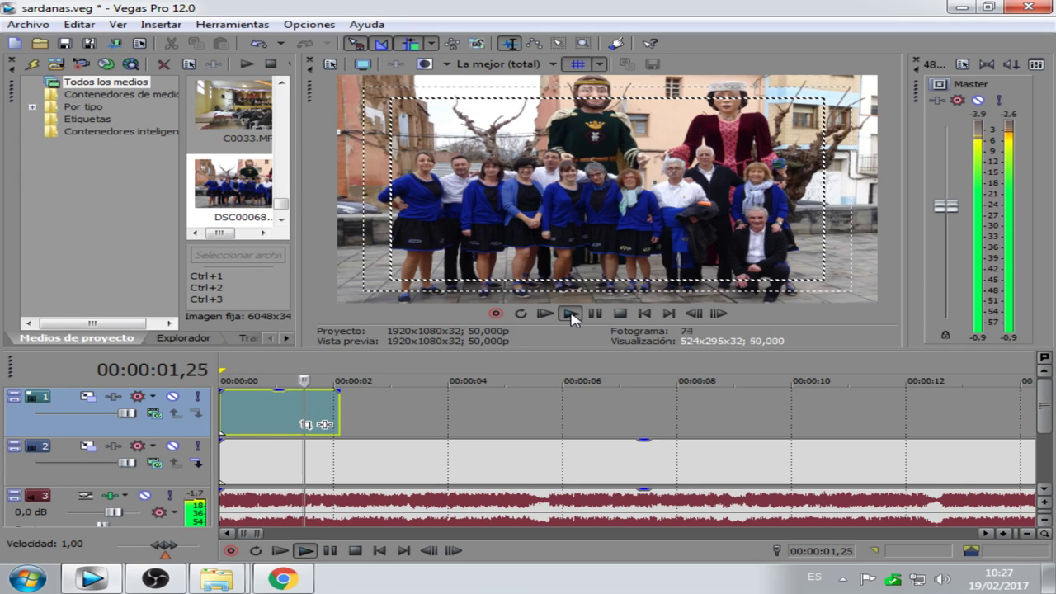
click(595, 313)
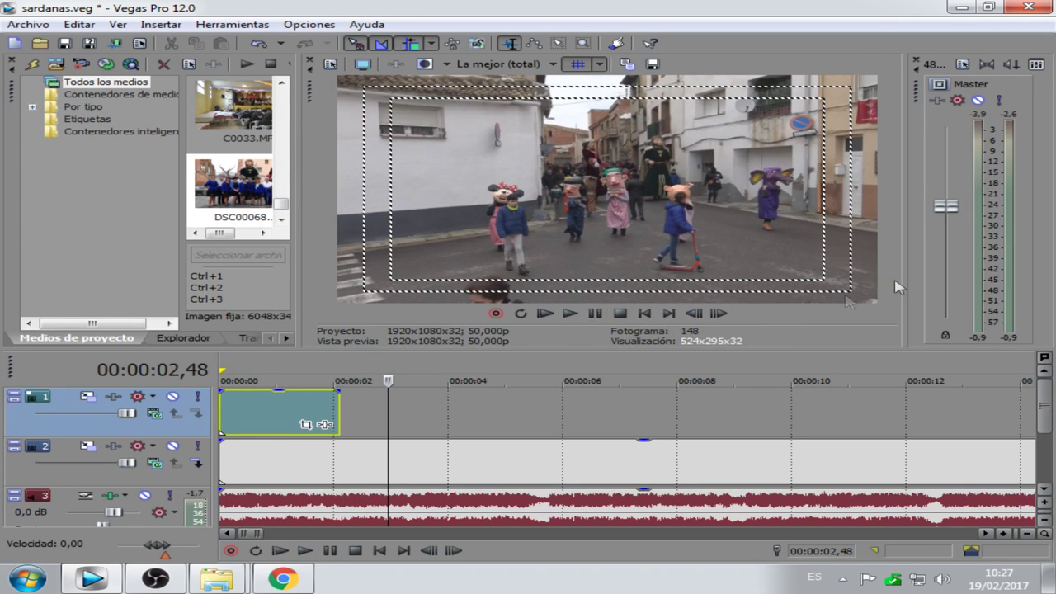
drag(953, 215, 949, 327)
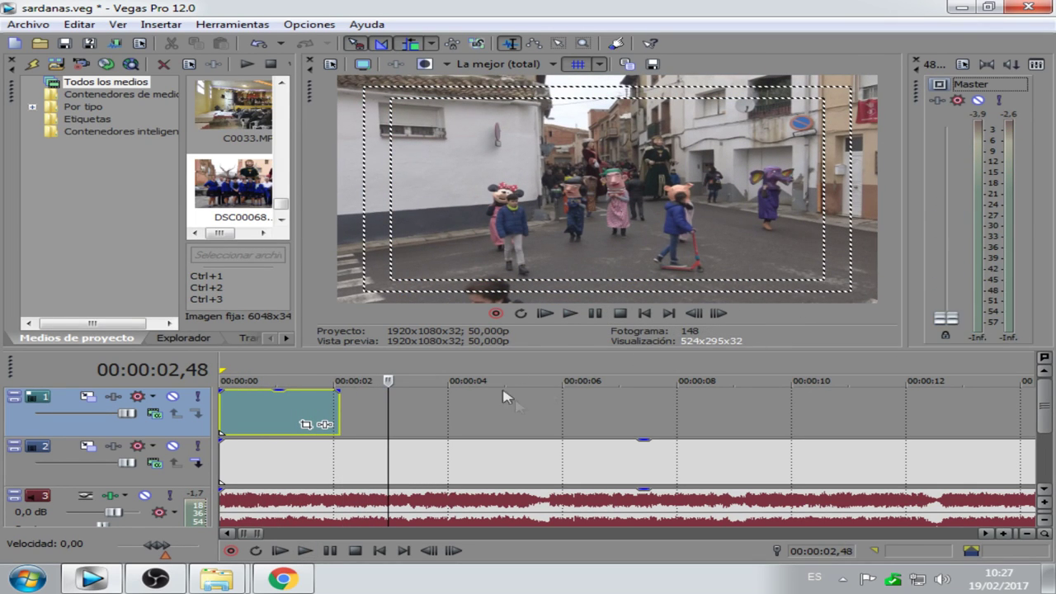
- Place the playhead at 00:00:00,11 and insert a new video track above the photo track
click(232, 369)
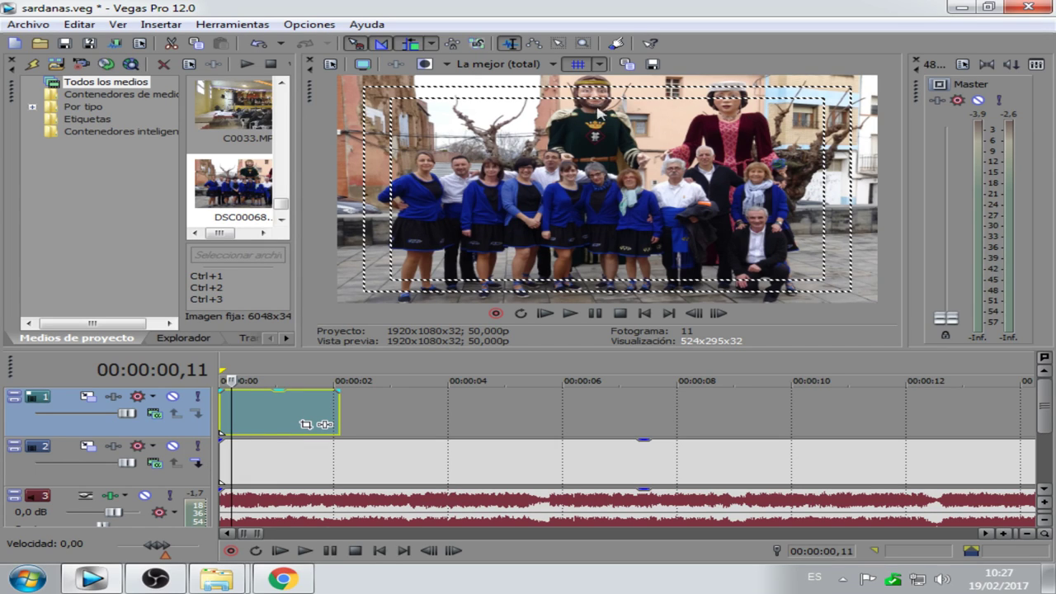
right_click(187, 429)
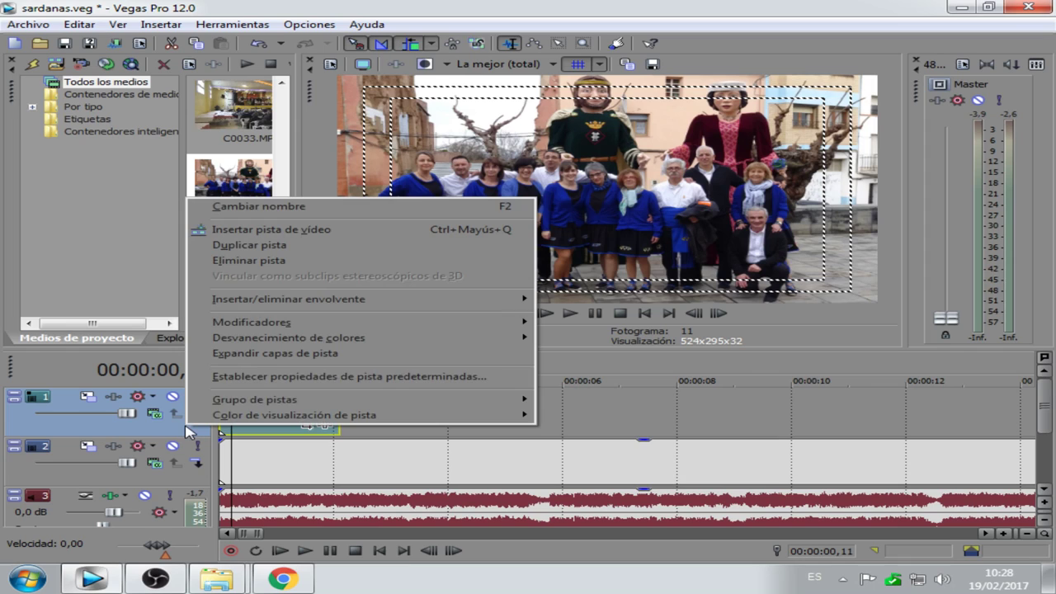
click(245, 230)
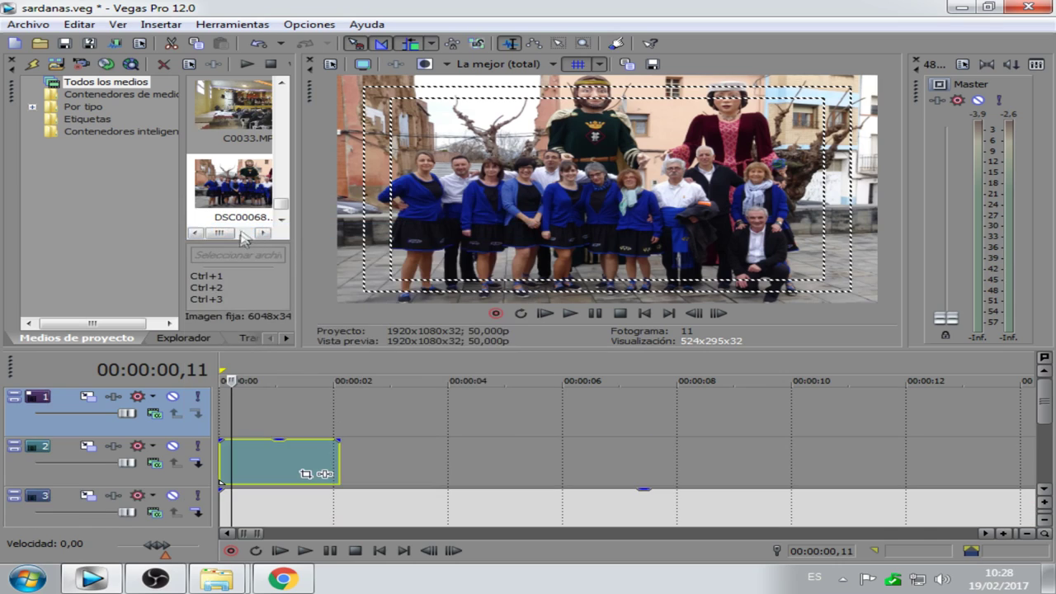
- Insert a Sony Titles & Text media at the project start on the new video track and enlarge its settings window
click(627, 314)
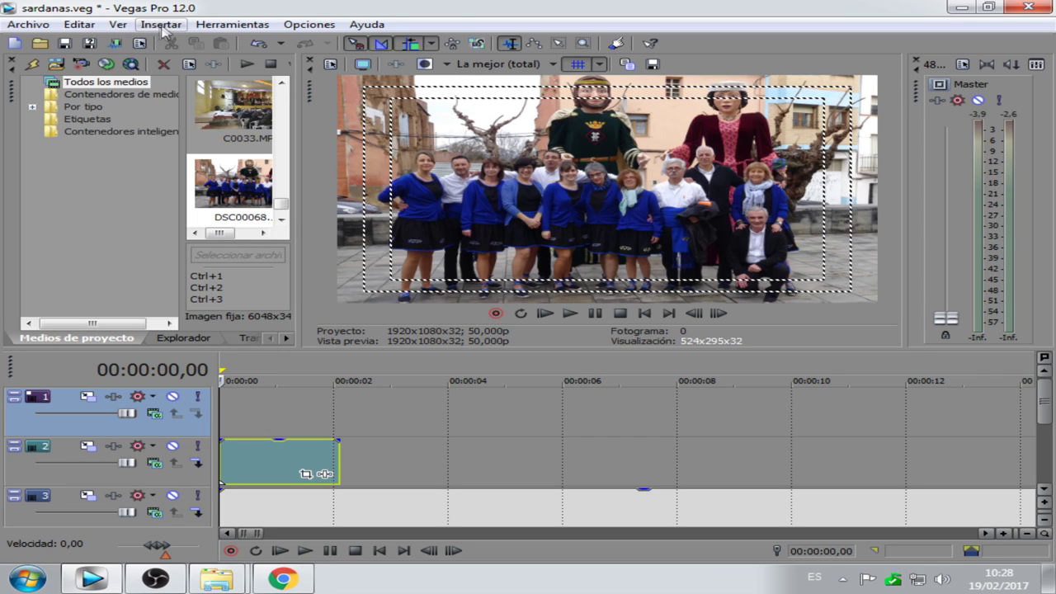
click(161, 25)
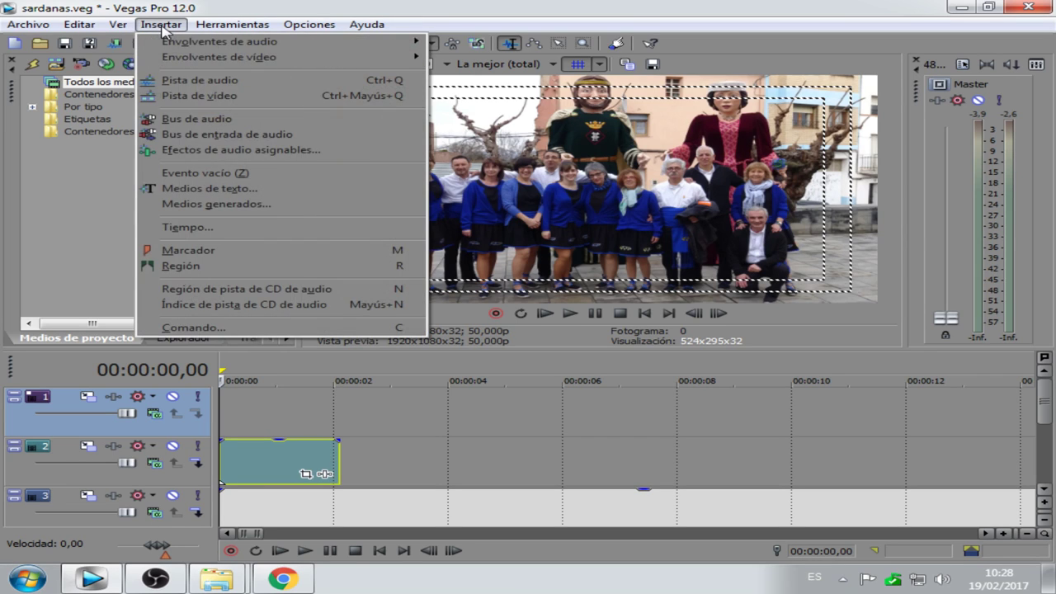
click(208, 189)
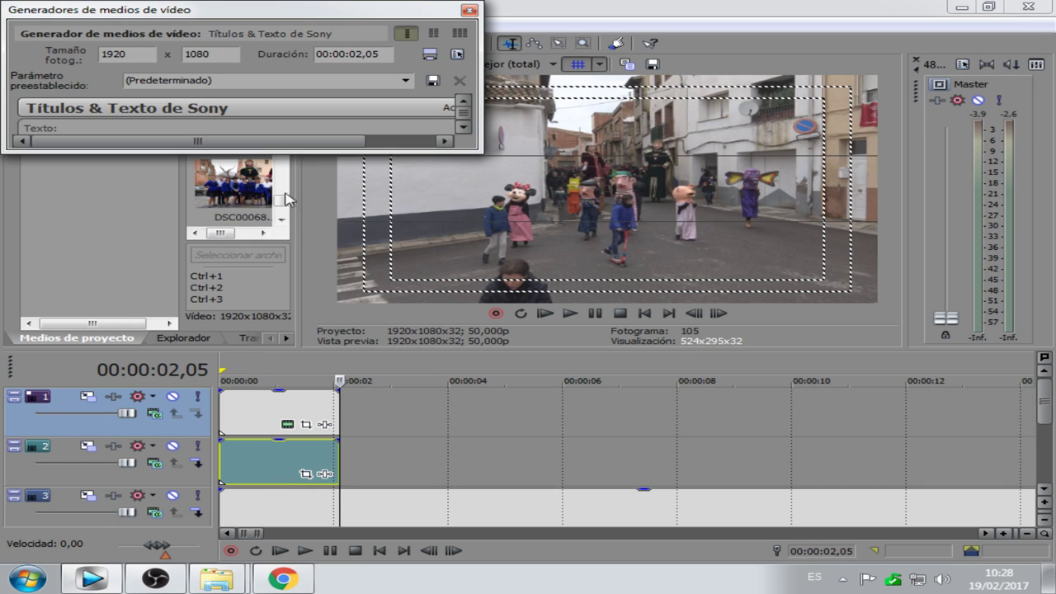
drag(366, 12, 557, 254)
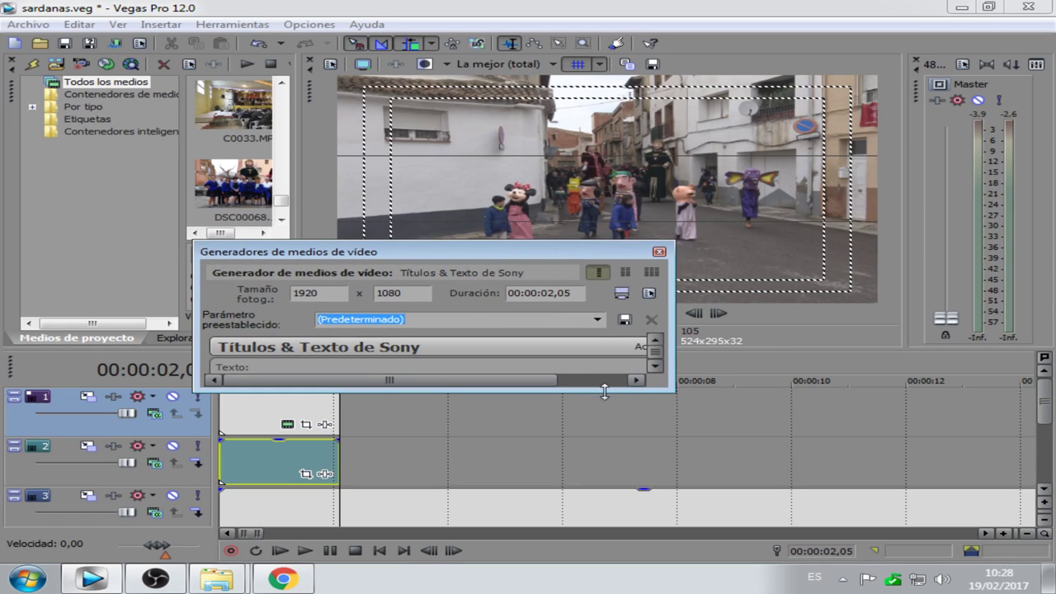
drag(591, 388, 600, 494)
drag(537, 253, 571, 269)
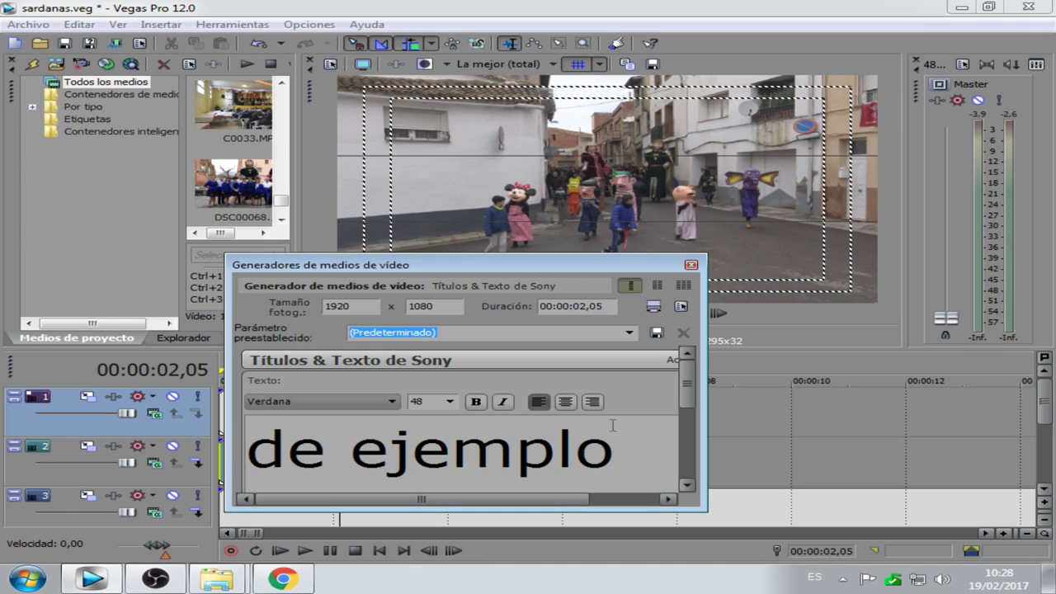
- Replace the title's sample text with "Colla Flor del Segrià"
key(BackSpace)
key(BackSpace)
key(BackSpace)
key(BackSpace)
key(BackSpace)
key(BackSpace)
key(BackSpace)
key(BackSpace)
key(BackSpace)
key(BackSpace)
key(BackSpace)
key(BackSpace)
key(BackSpace)
key(BackSpace)
key(BackSpace)
key(BackSpace)
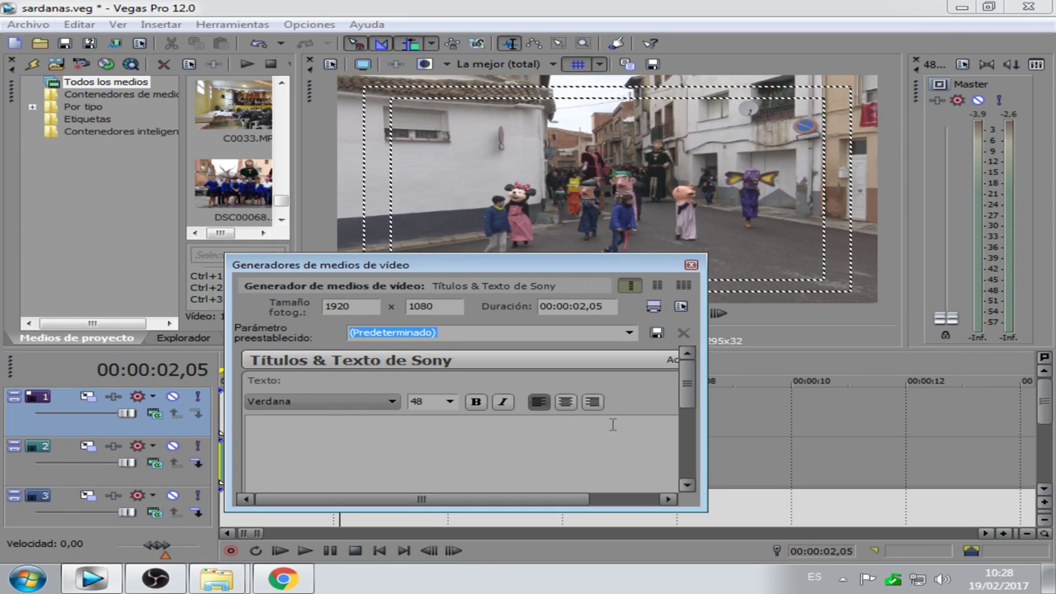
text(C)
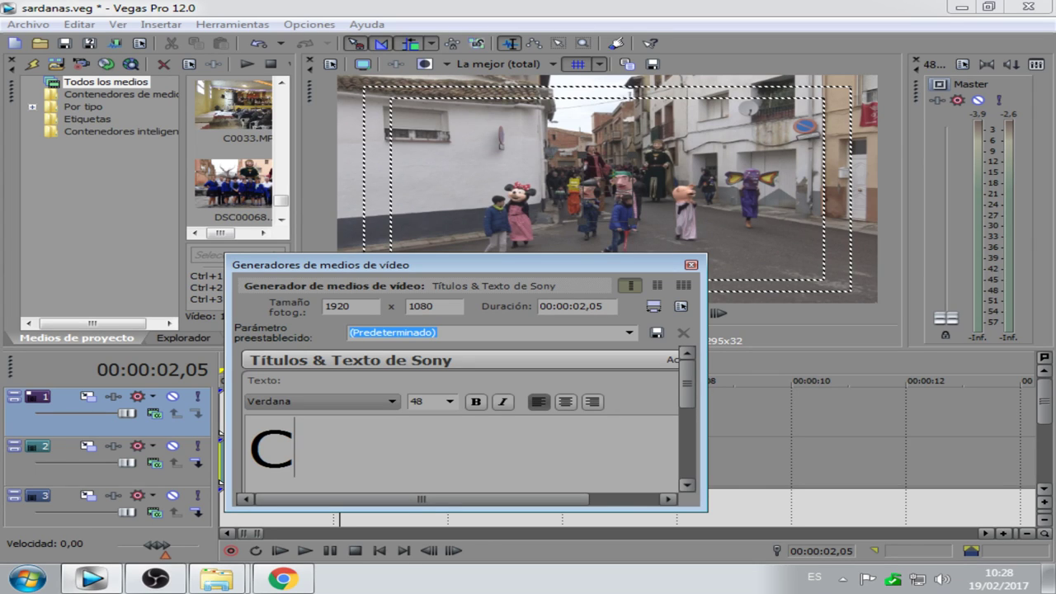
text(olla)
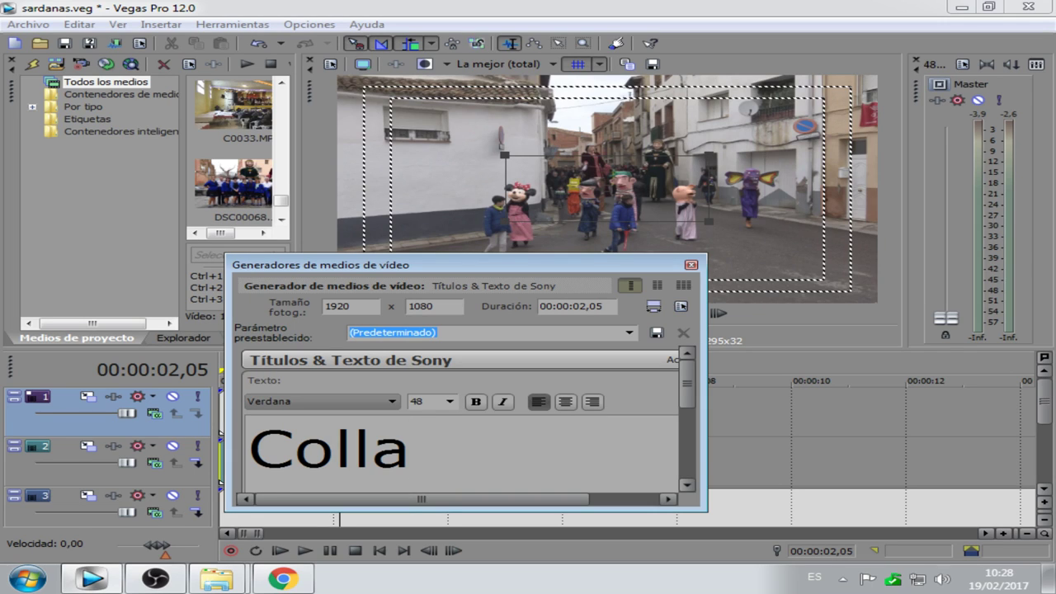
text( F)
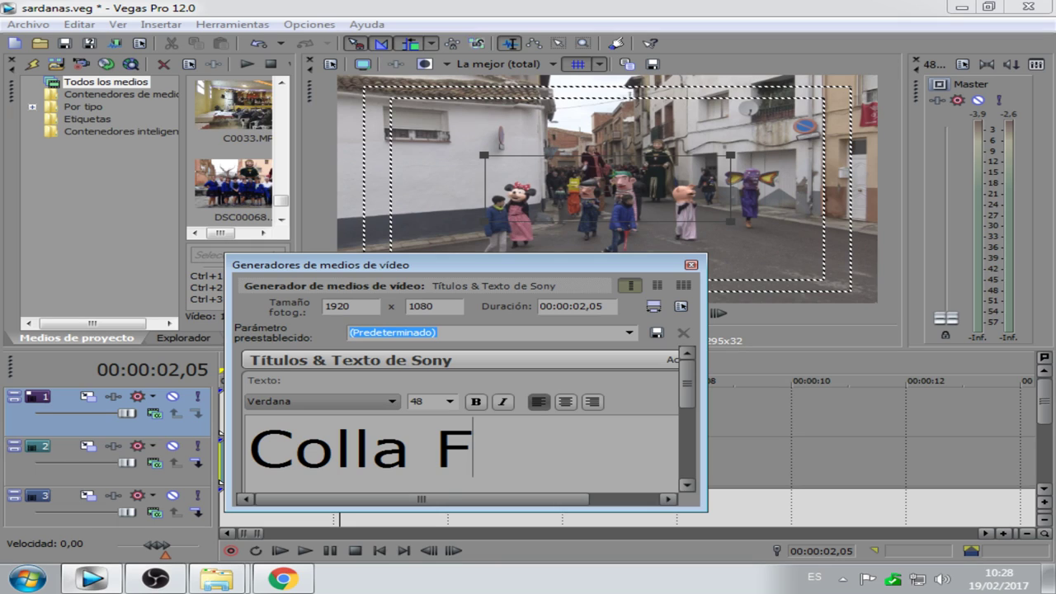
text(lor)
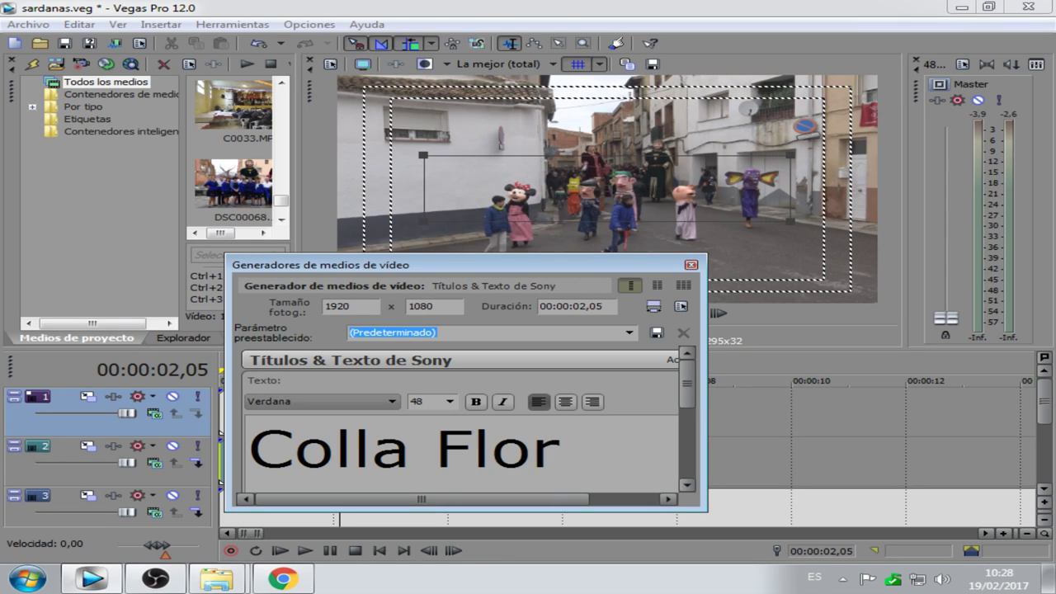
text( de)
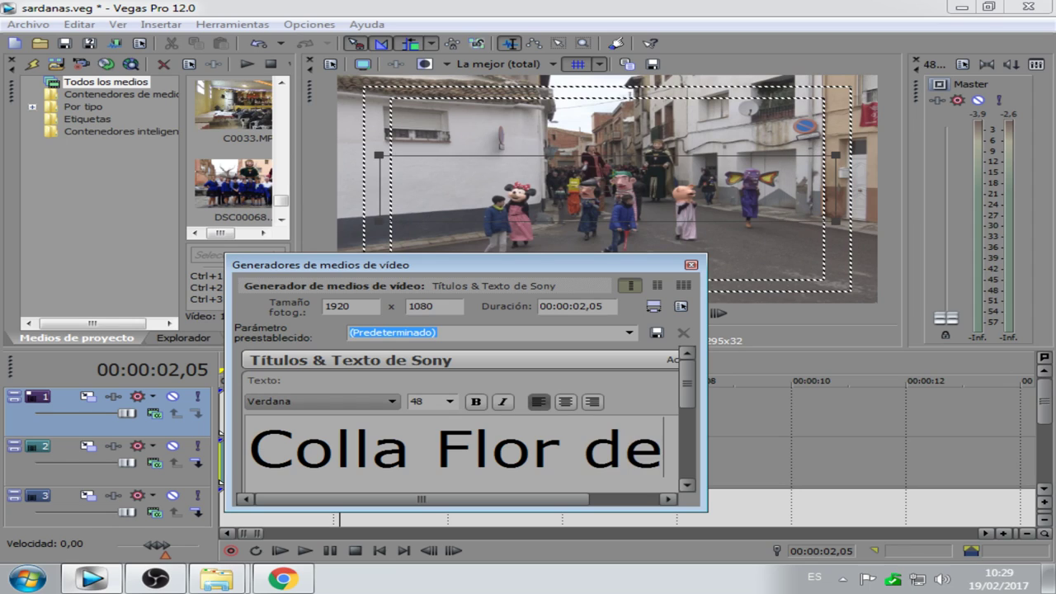
text(l )
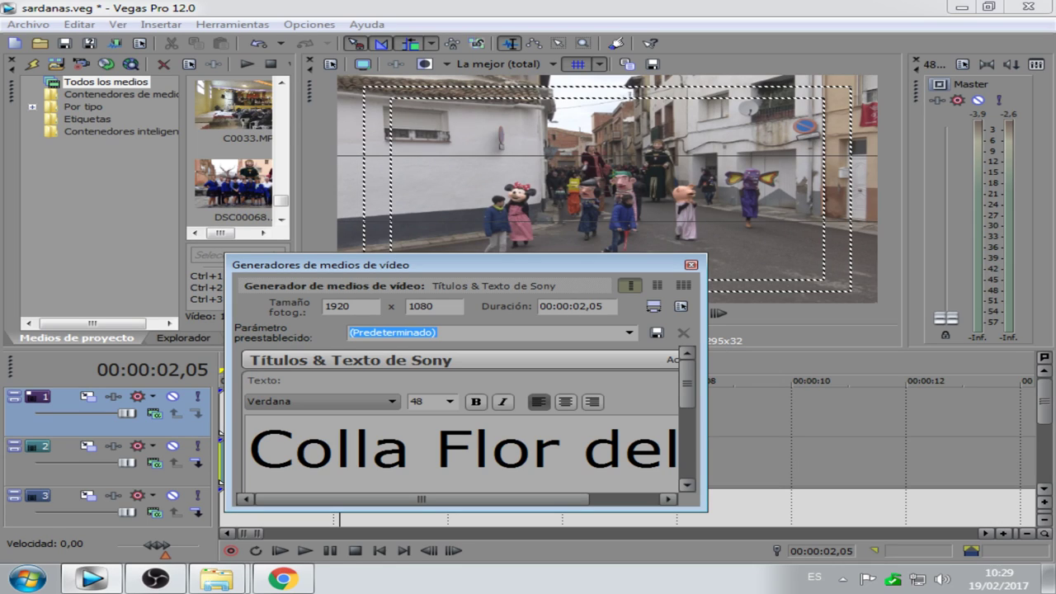
text( Se)
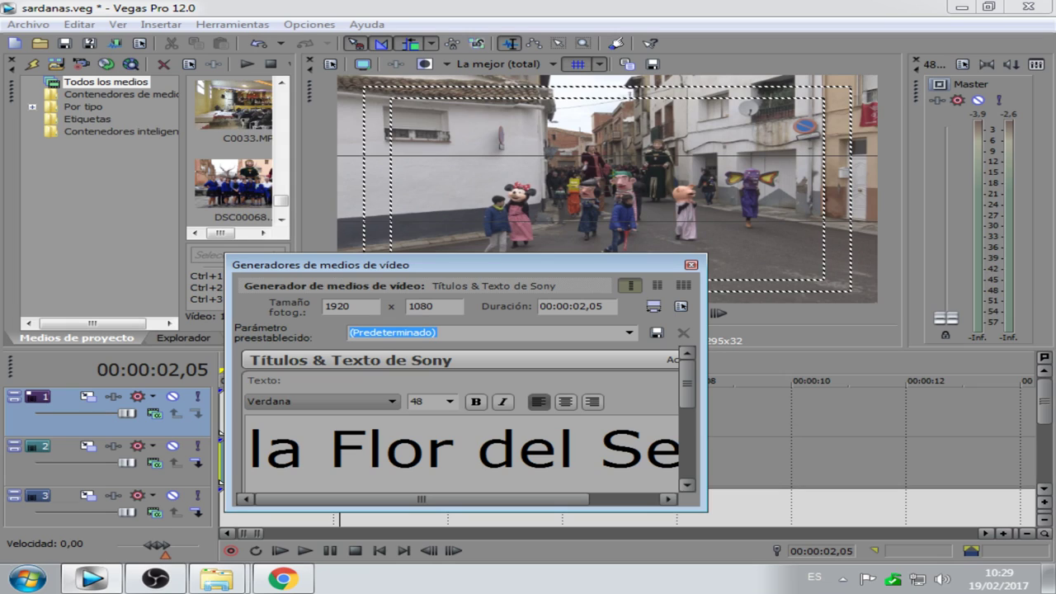
text(g)
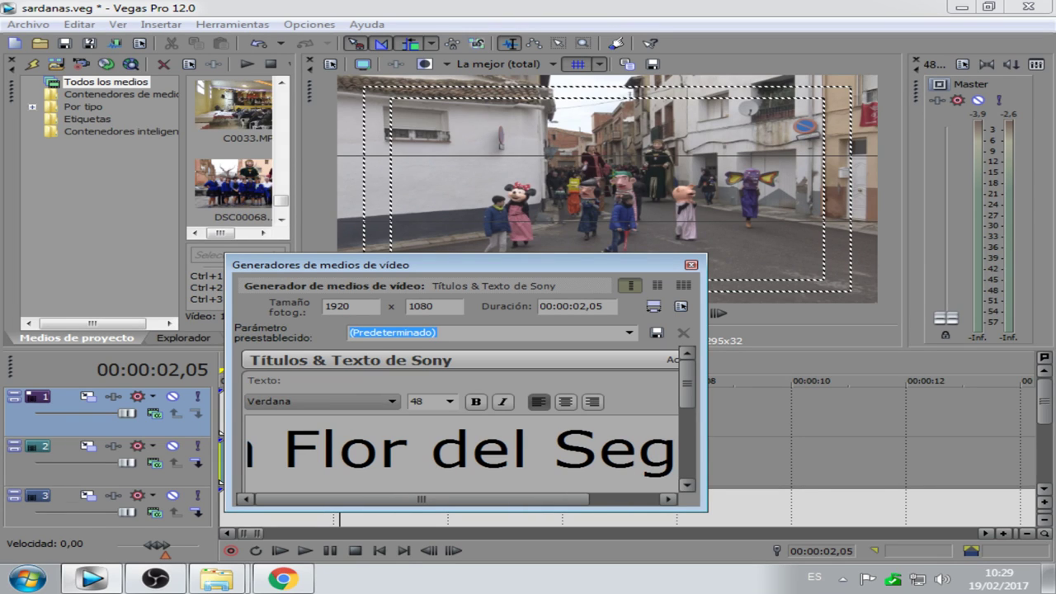
text(r)
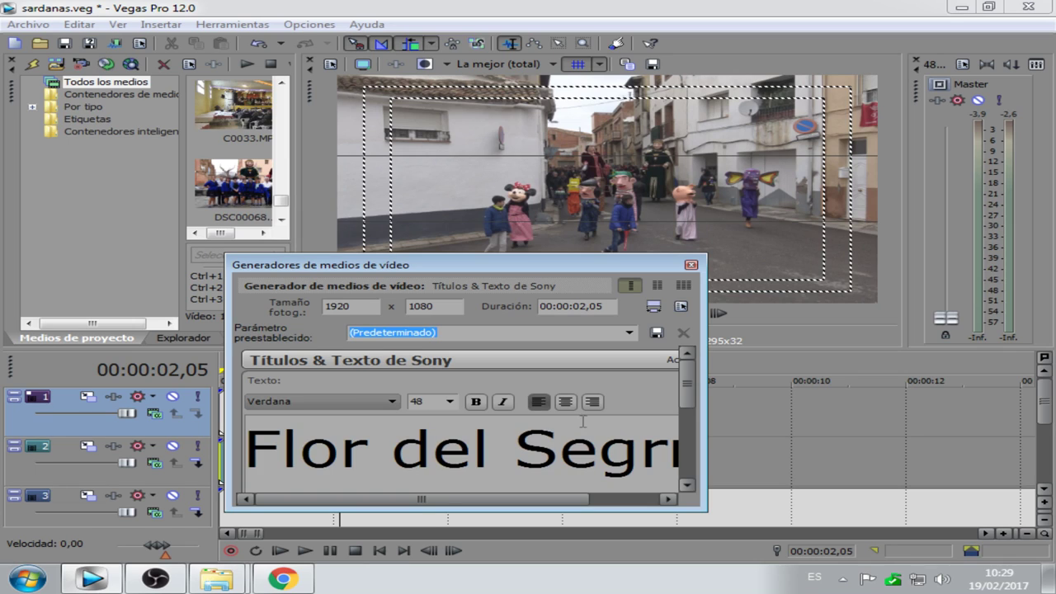
drag(559, 499, 617, 511)
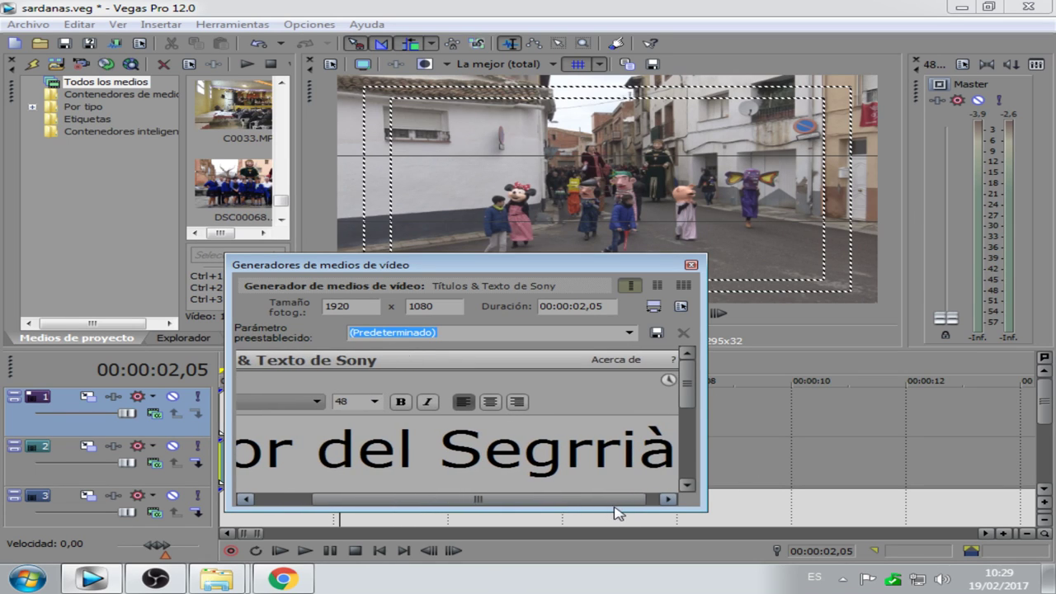
click(608, 454)
key(BackSpace)
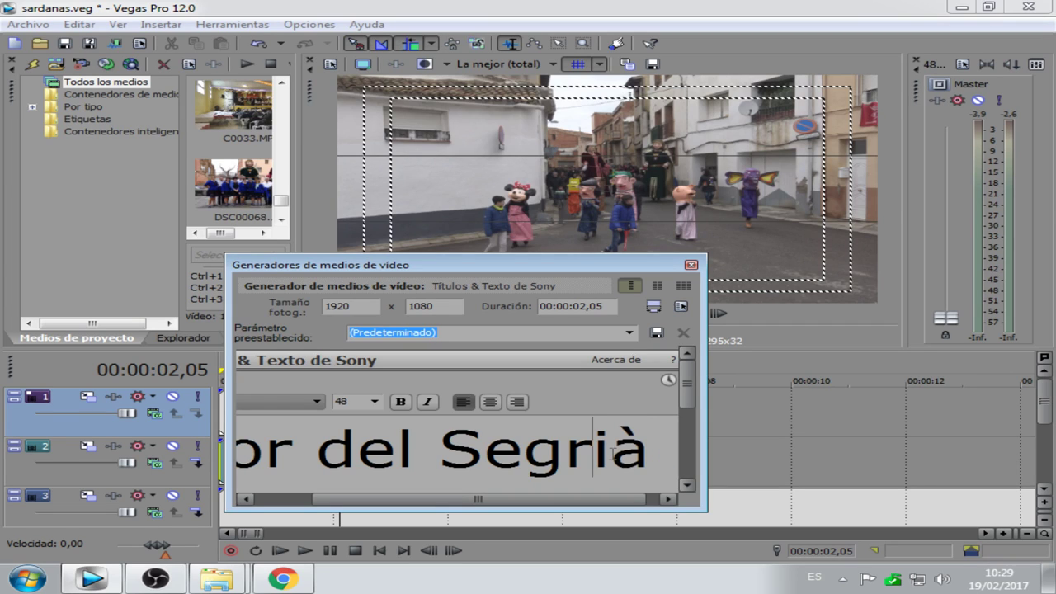
drag(478, 498, 309, 503)
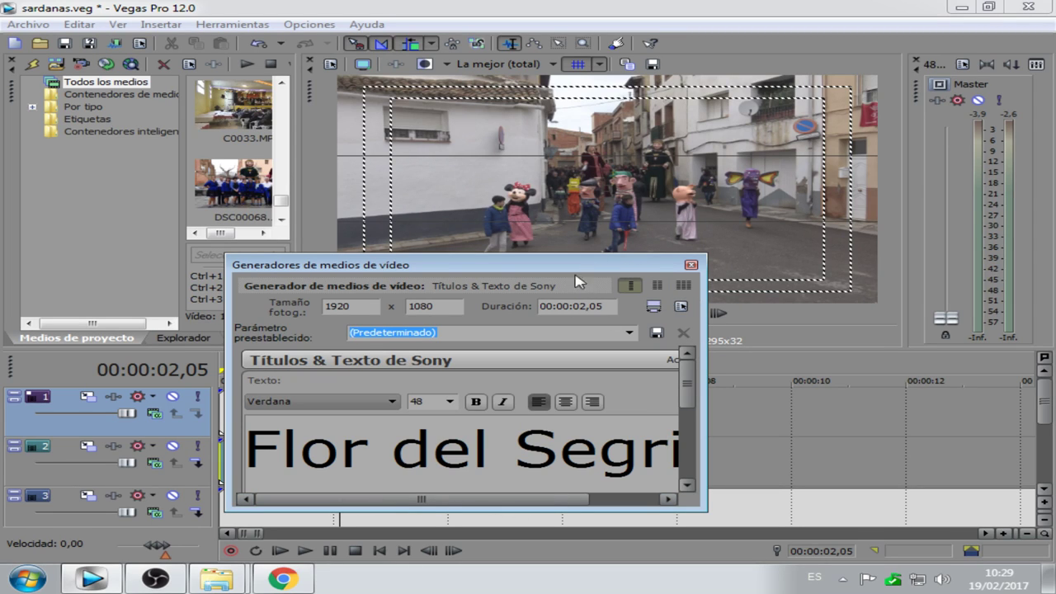
- Move the title settings window clear of the timeline's beginning and preview the title over the photo at 00:00:00,38
drag(413, 266, 462, 277)
drag(456, 315, 569, 260)
click(263, 368)
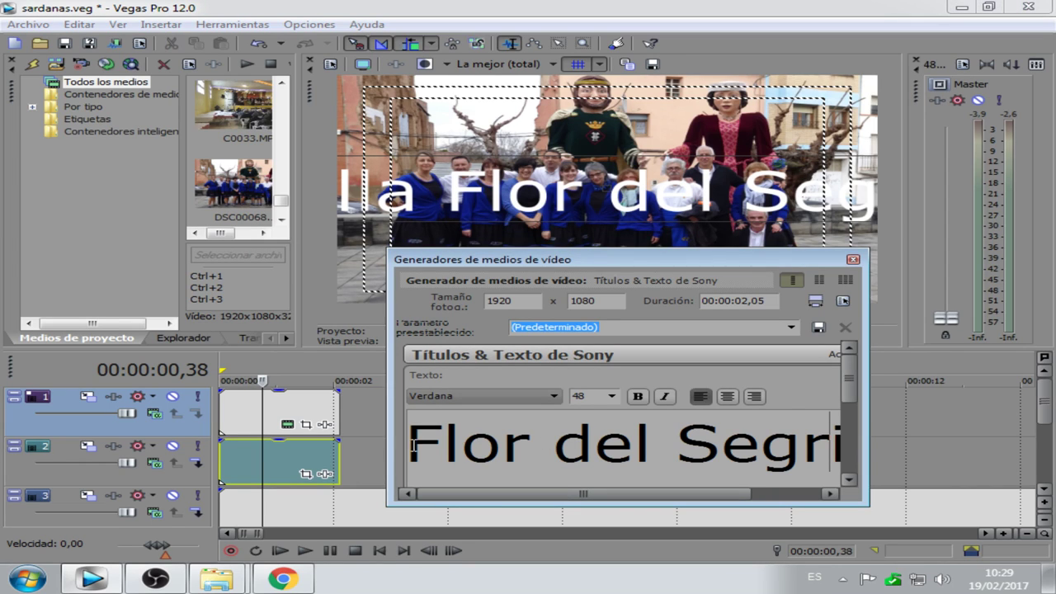
- Set the font size of the title text "Colla Flor del Segrià" to 22
drag(413, 445, 392, 450)
drag(597, 445, 846, 462)
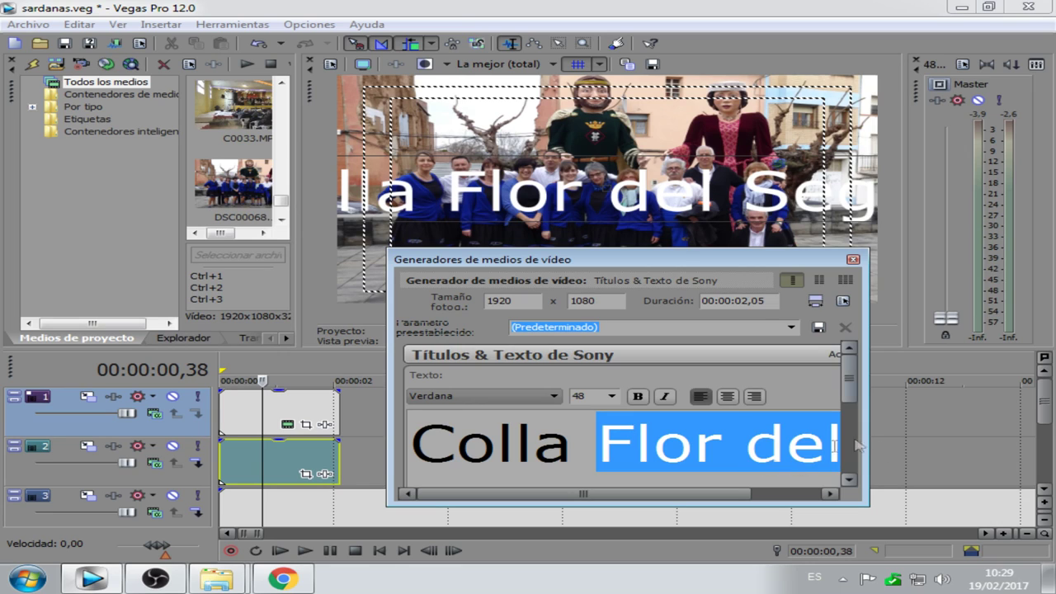
drag(705, 499, 775, 499)
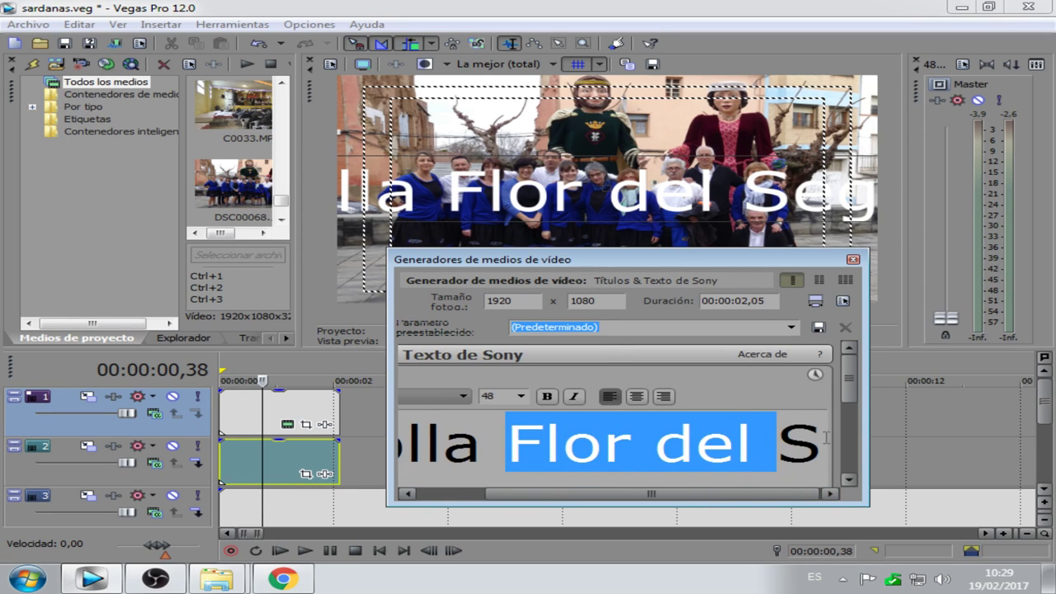
drag(825, 445, 656, 445)
drag(748, 437, 449, 437)
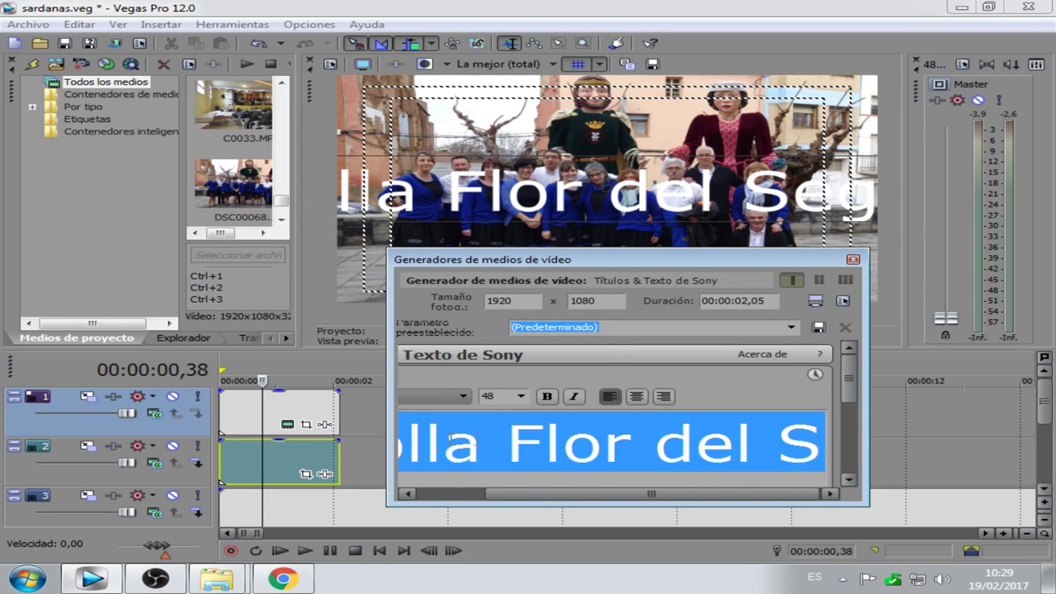
click(520, 396)
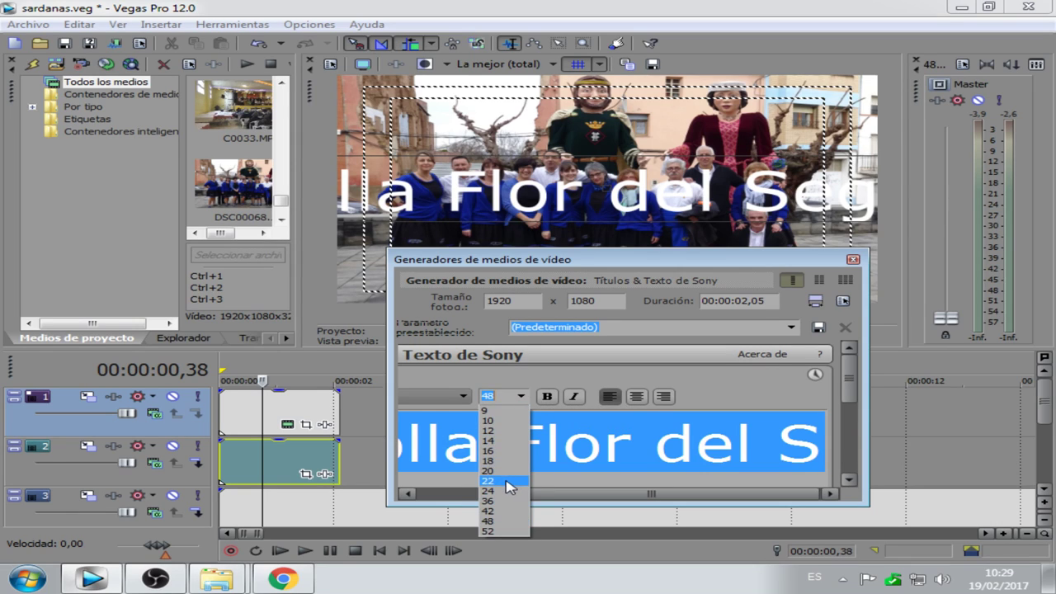
click(507, 481)
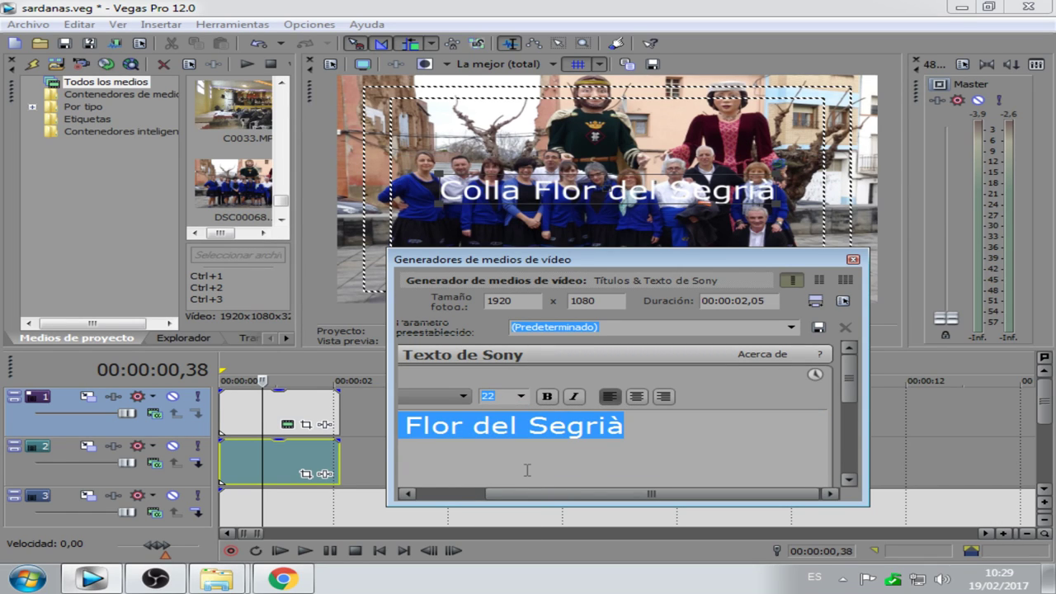
- Move the title "Colla Flor del Segrià" to the upper part of the photo and set its text colour to blue (0,0; 0,07; 0,96; 1,0)
drag(620, 192, 617, 116)
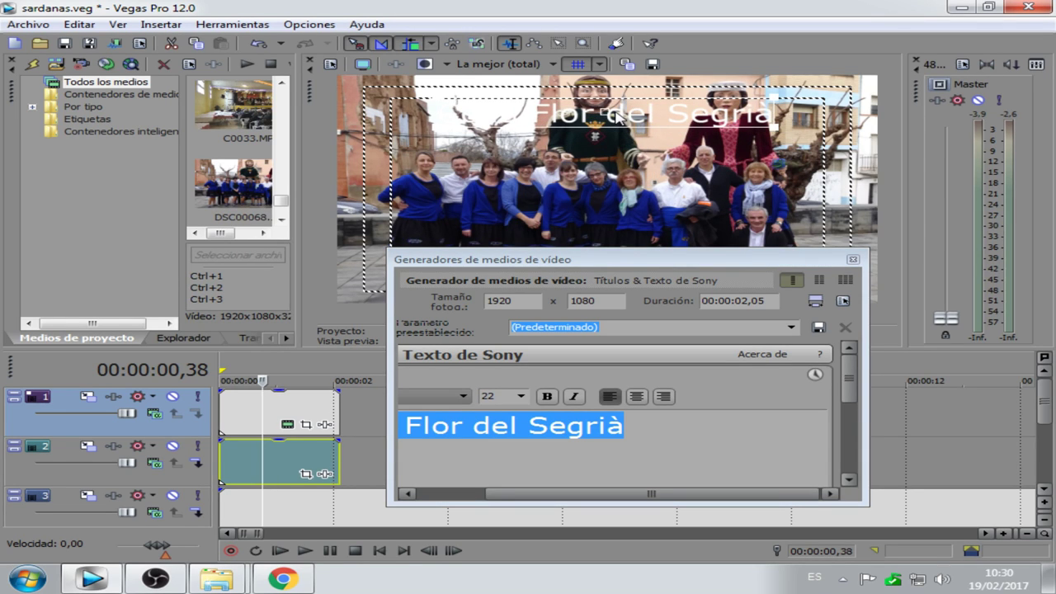
drag(617, 116, 615, 118)
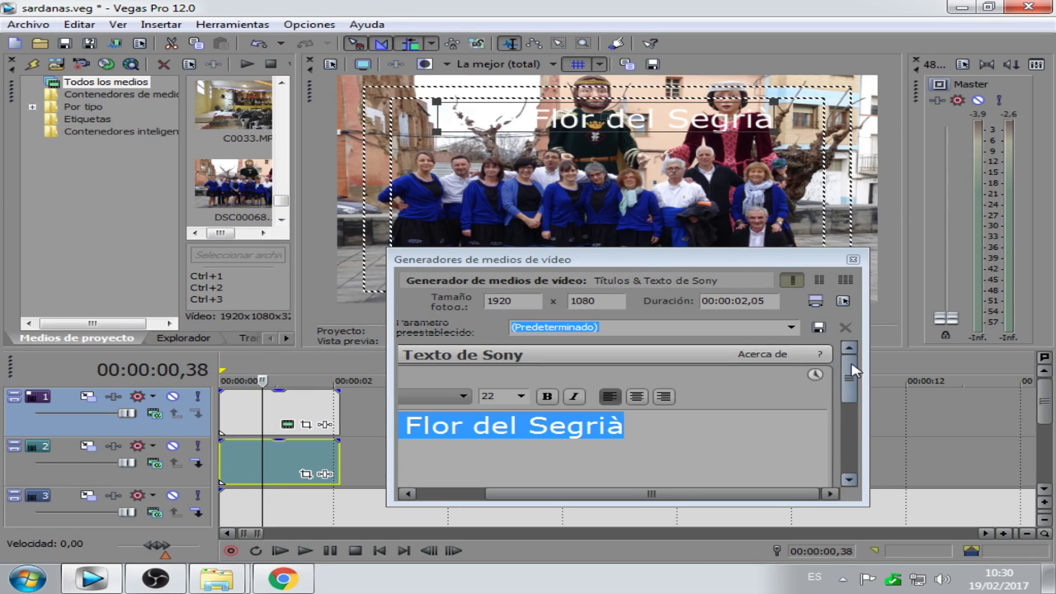
scroll(854, 371, down, 5)
click(604, 416)
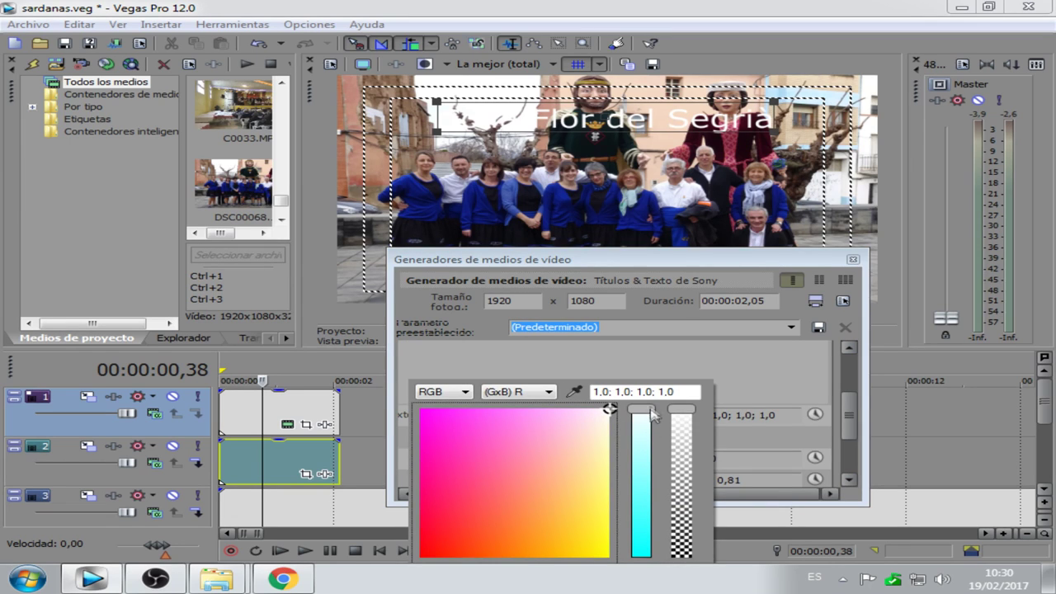
drag(651, 409, 648, 565)
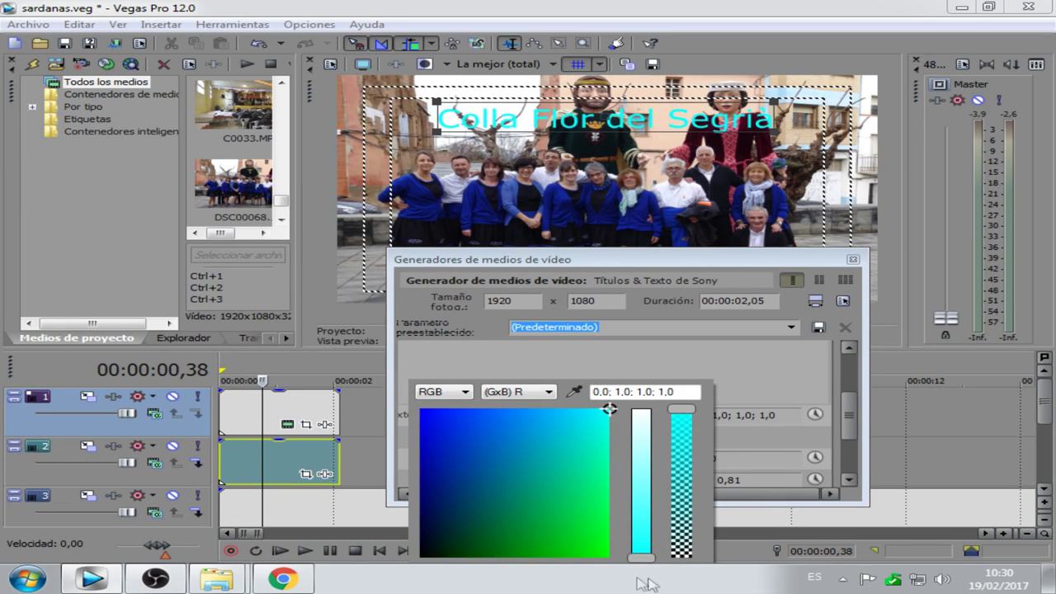
click(430, 415)
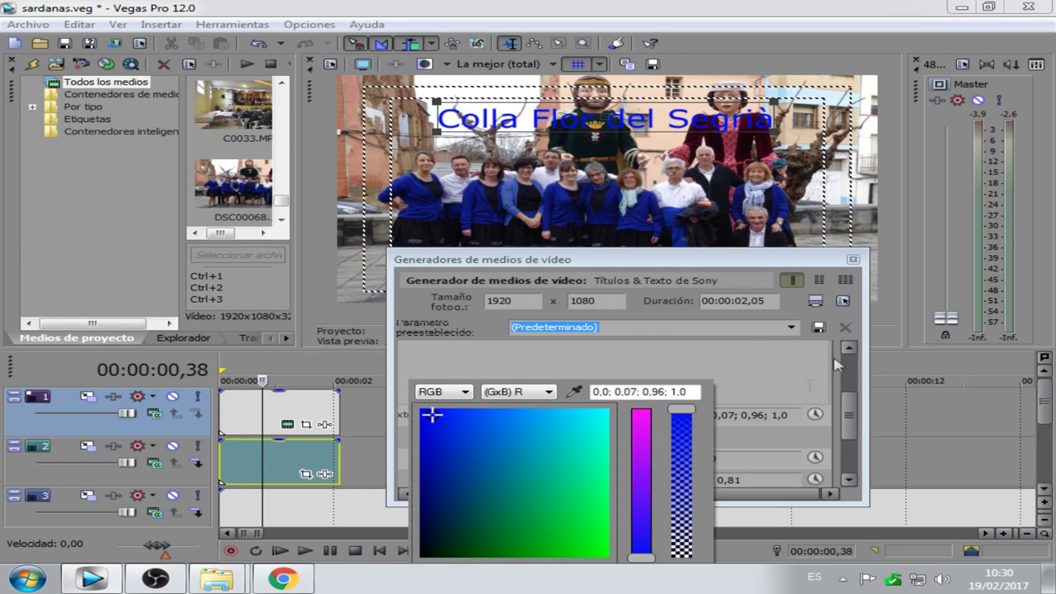
click(854, 261)
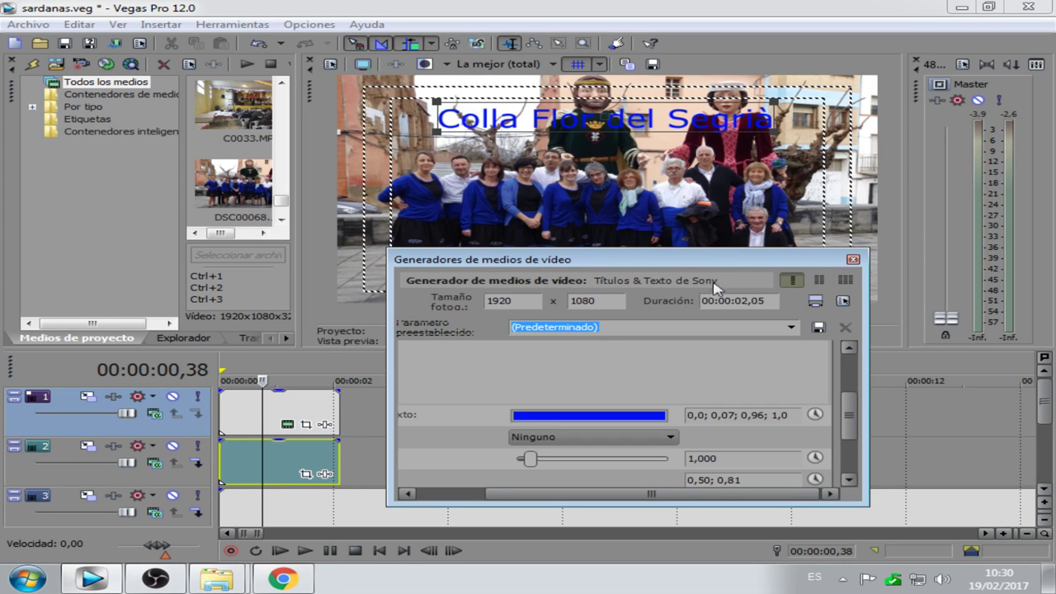
click(853, 261)
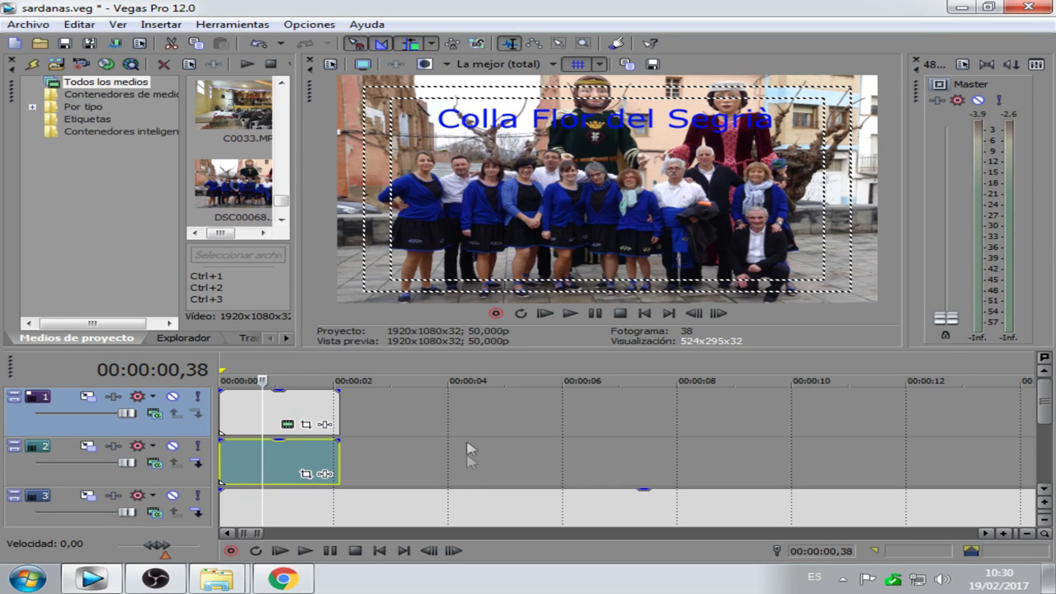
- Open the media settings of the "Benavent de Segrià" title on track 1 to review them, and close them again
mouse_move(148, 584)
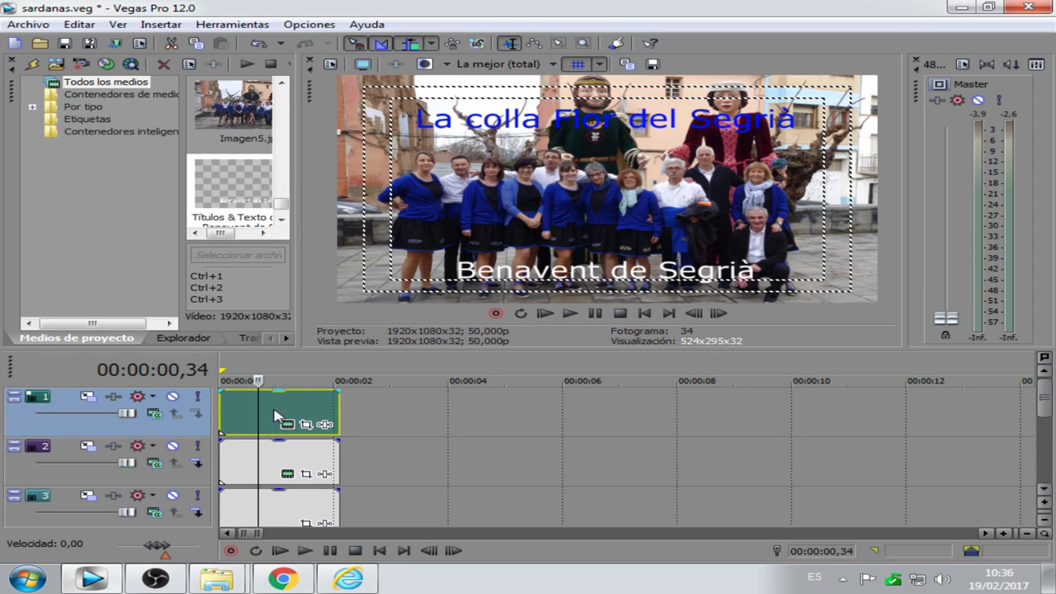
click(177, 479)
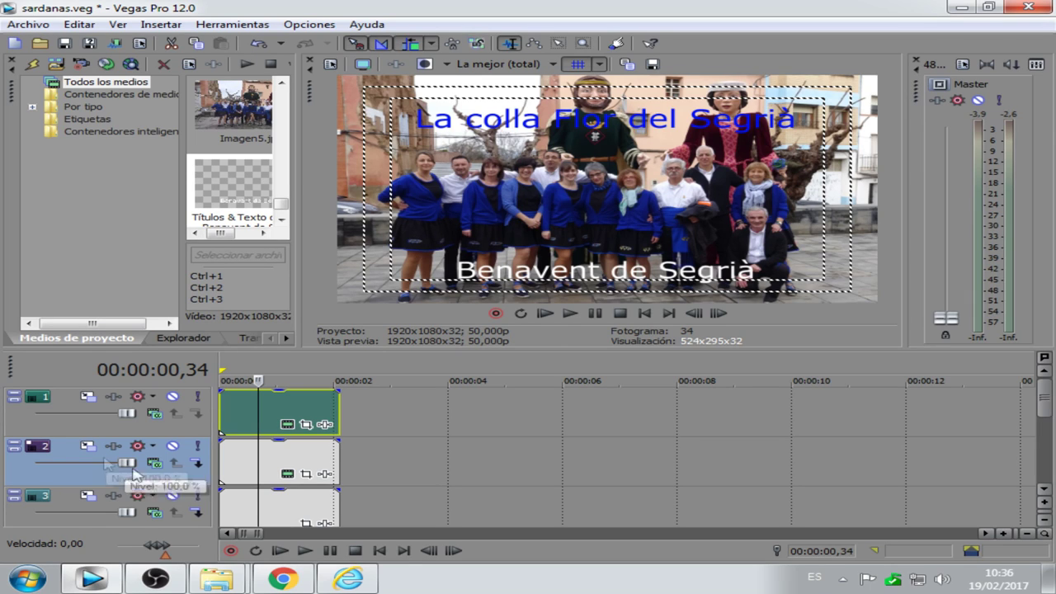
click(287, 426)
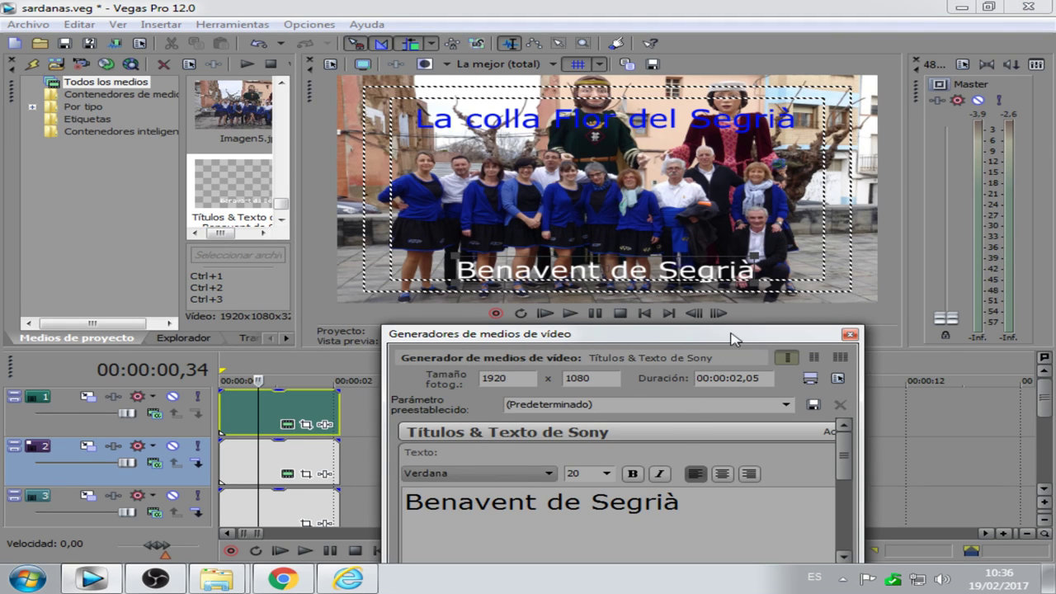
drag(734, 339, 742, 325)
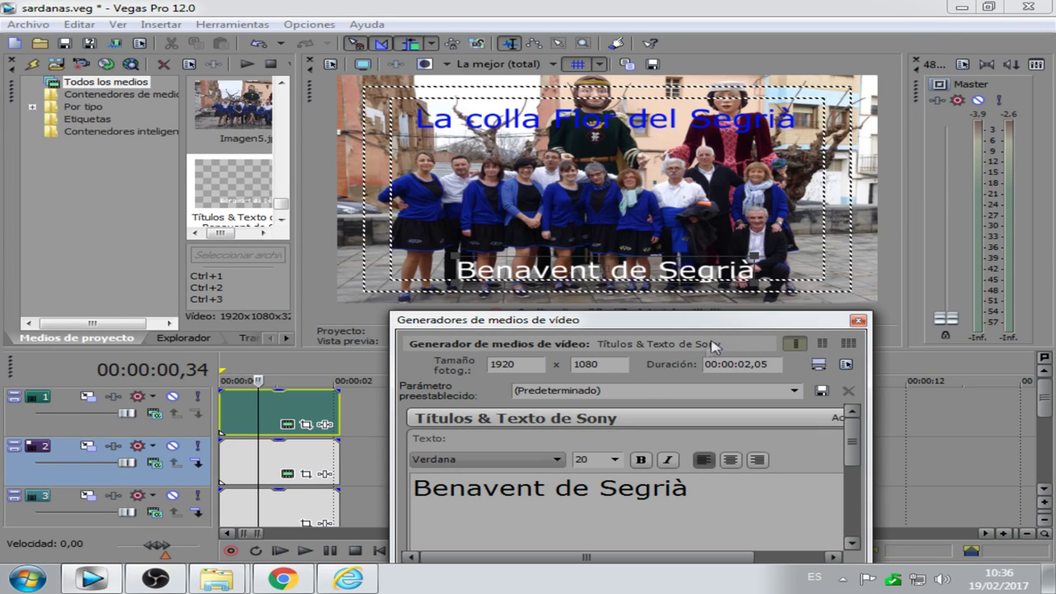
click(857, 321)
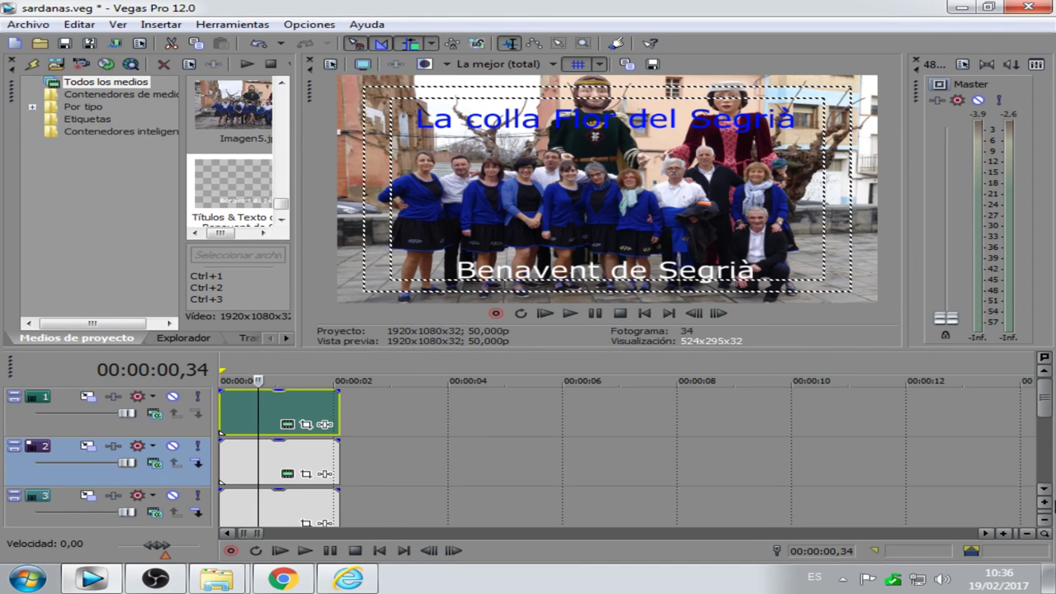
- Enlarge the timeline area to show more tracks, clear the loop region and return the cursor to the project start
drag(1046, 404, 1046, 419)
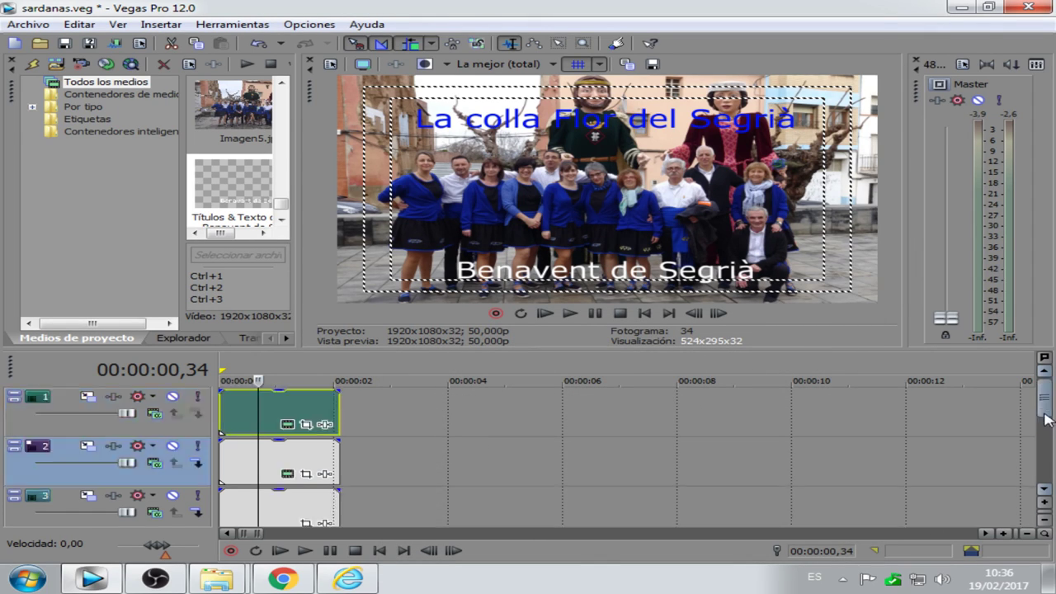
click(775, 359)
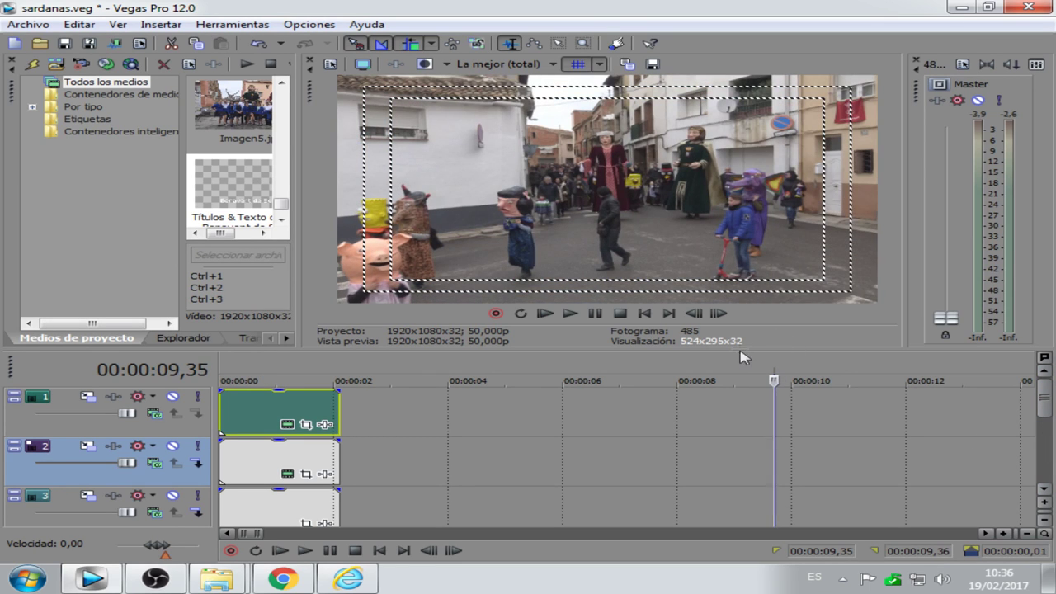
drag(743, 348, 220, 289)
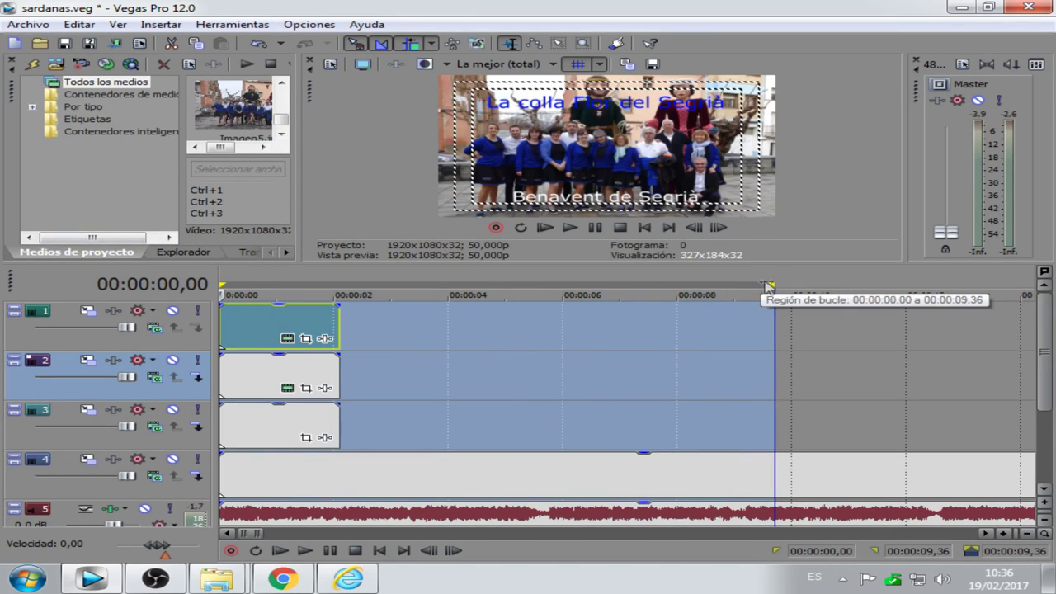
drag(772, 286, 397, 290)
click(226, 290)
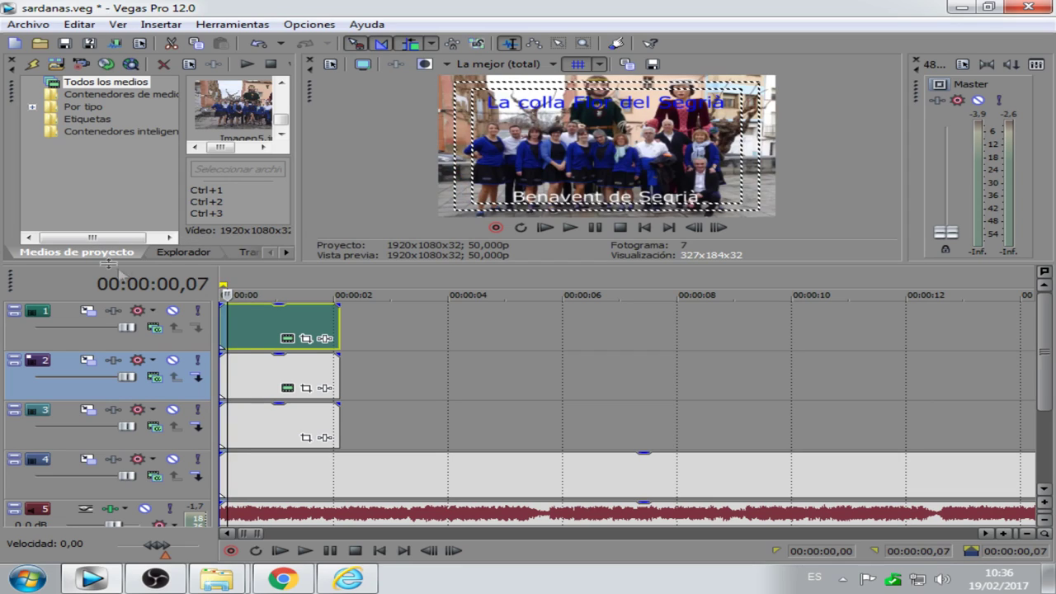
click(223, 285)
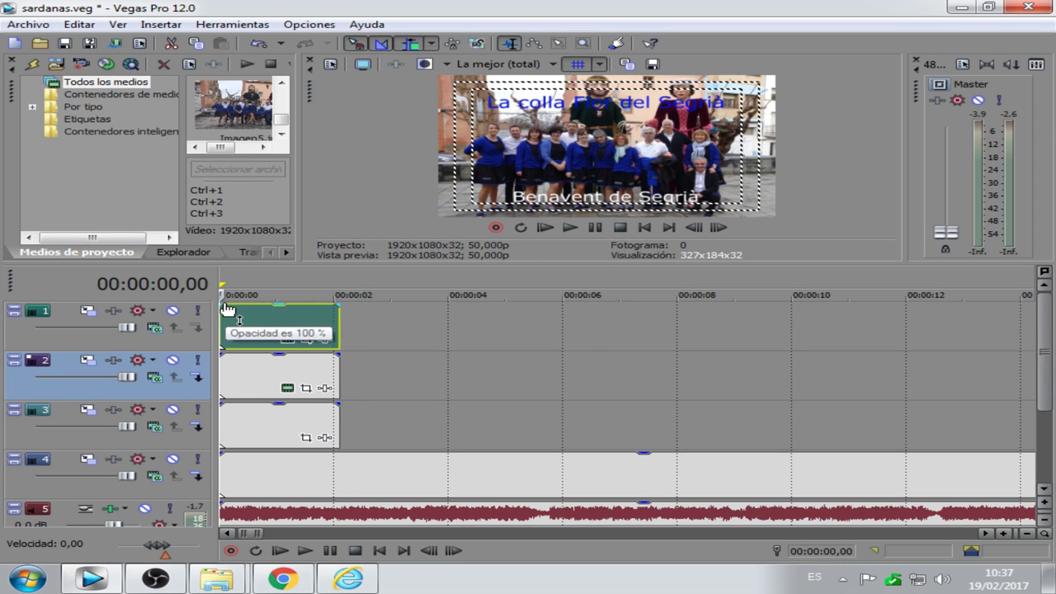
- Add short fade-ins at the start of both titles and the photo on tracks 1 to 3, and play back the opening
drag(222, 303, 236, 305)
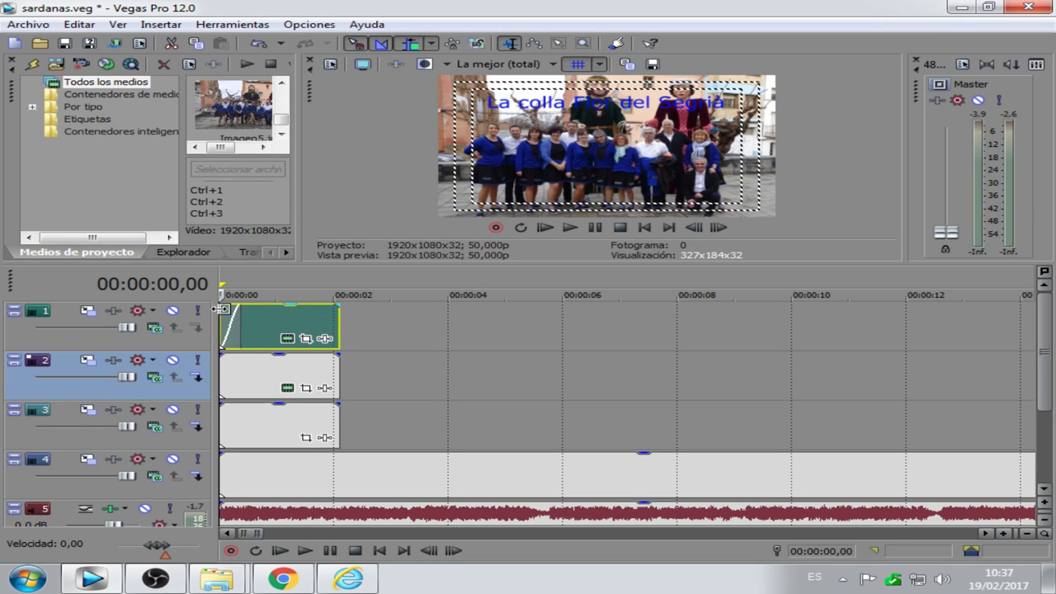
drag(237, 306, 211, 310)
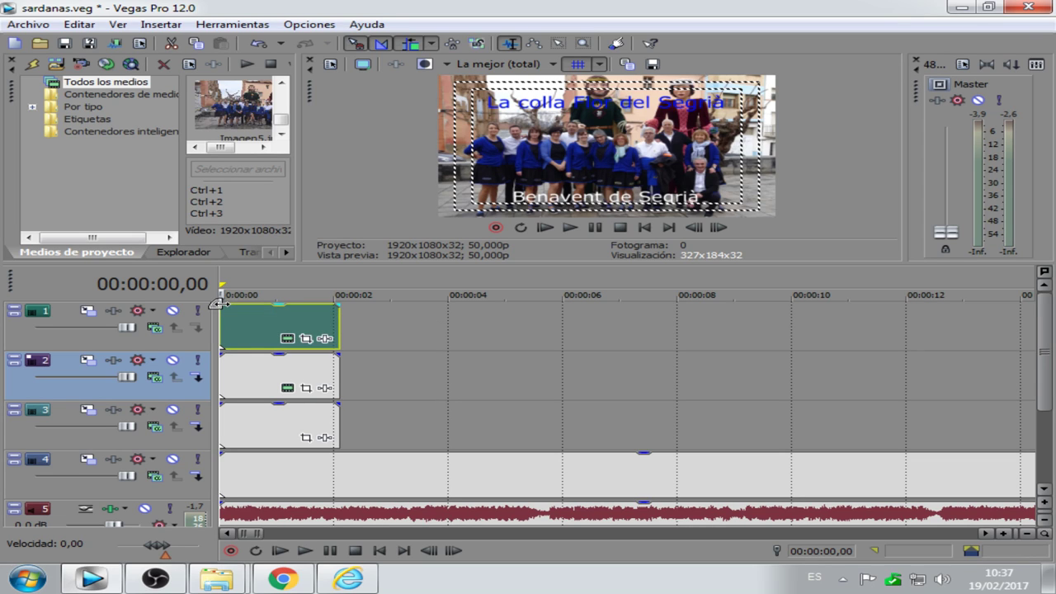
drag(220, 304, 246, 309)
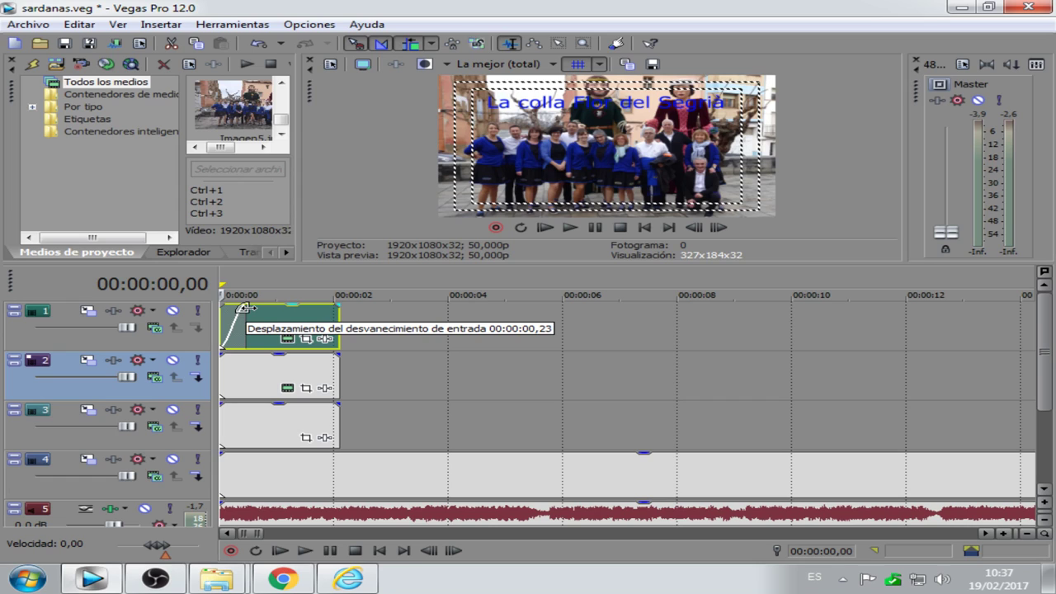
drag(244, 307, 252, 314)
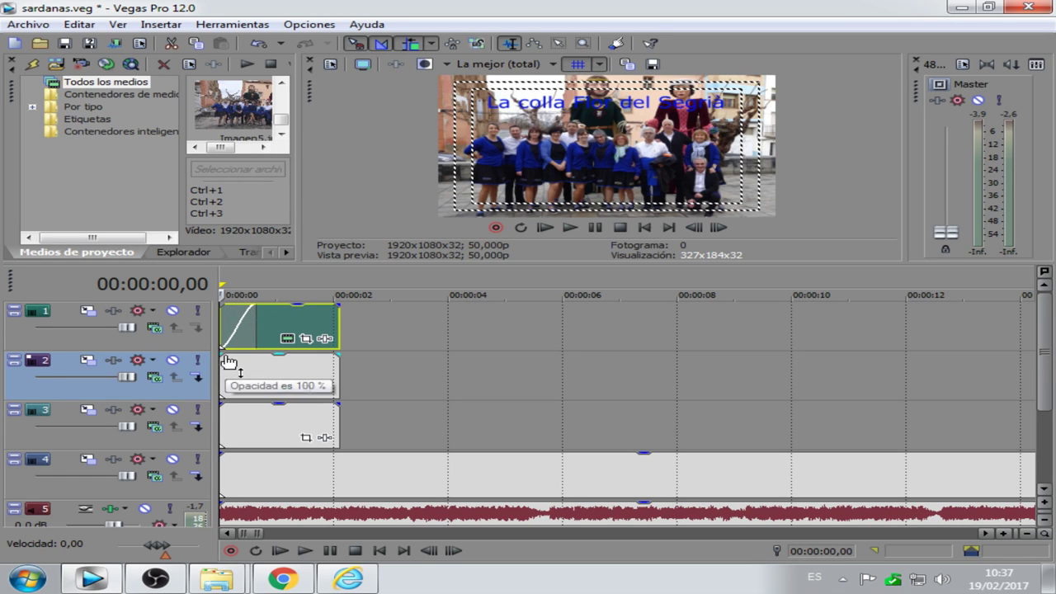
drag(219, 354, 263, 361)
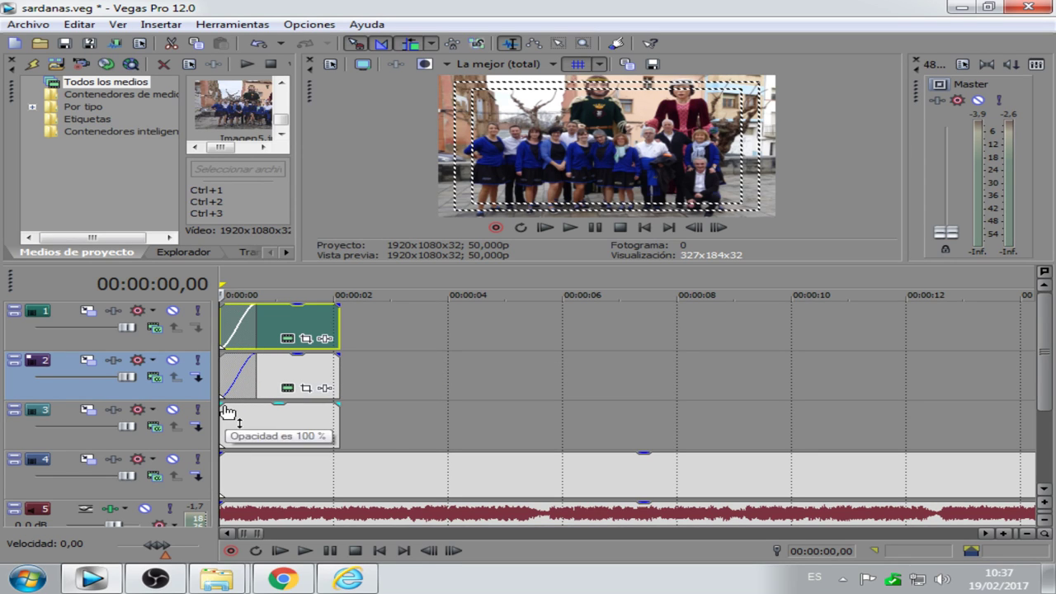
drag(222, 404, 254, 405)
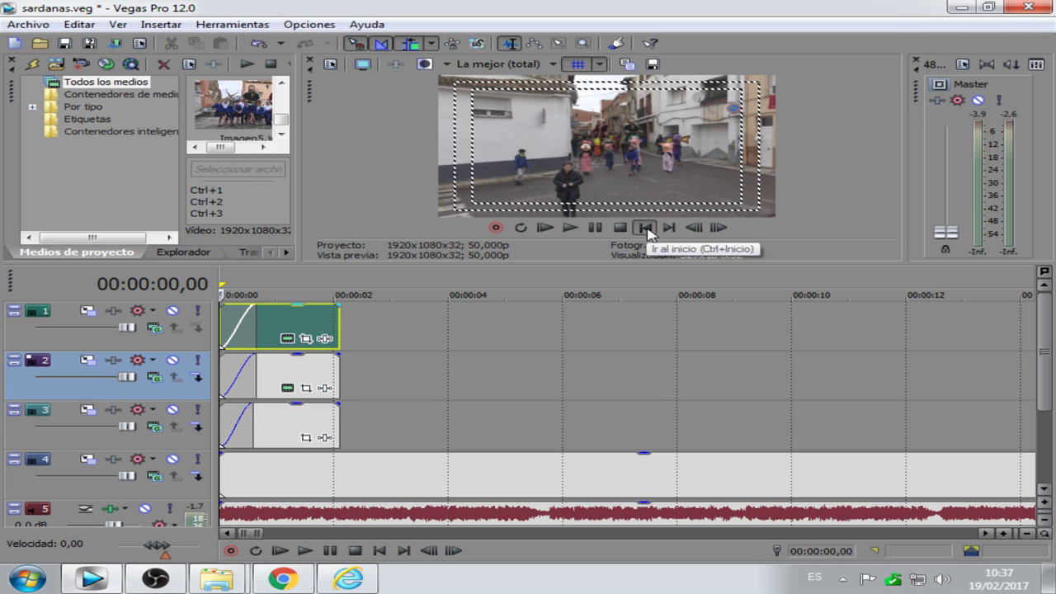
click(571, 227)
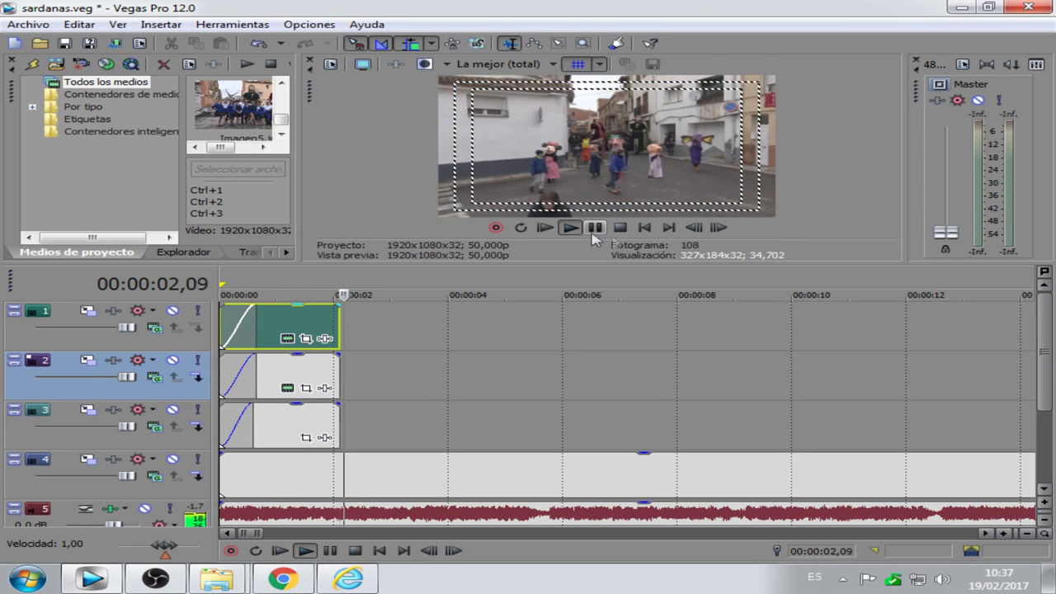
click(594, 227)
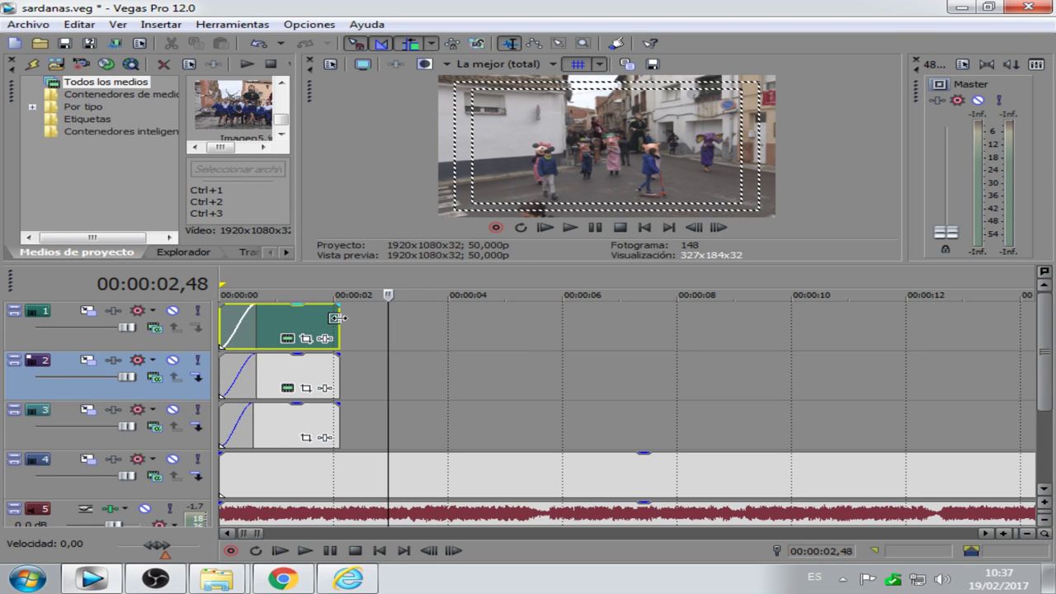
- Extend the ends of both titles and the photo on tracks 1 to 3 by 2.19, just past the 4-second mark
drag(337, 318, 475, 336)
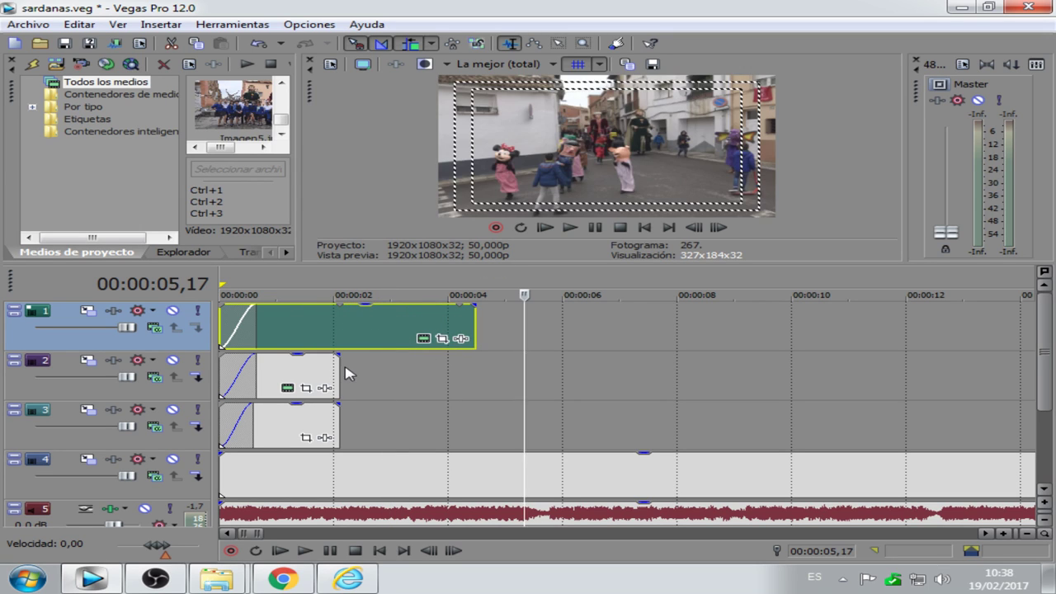
drag(339, 368, 476, 367)
drag(337, 412, 476, 416)
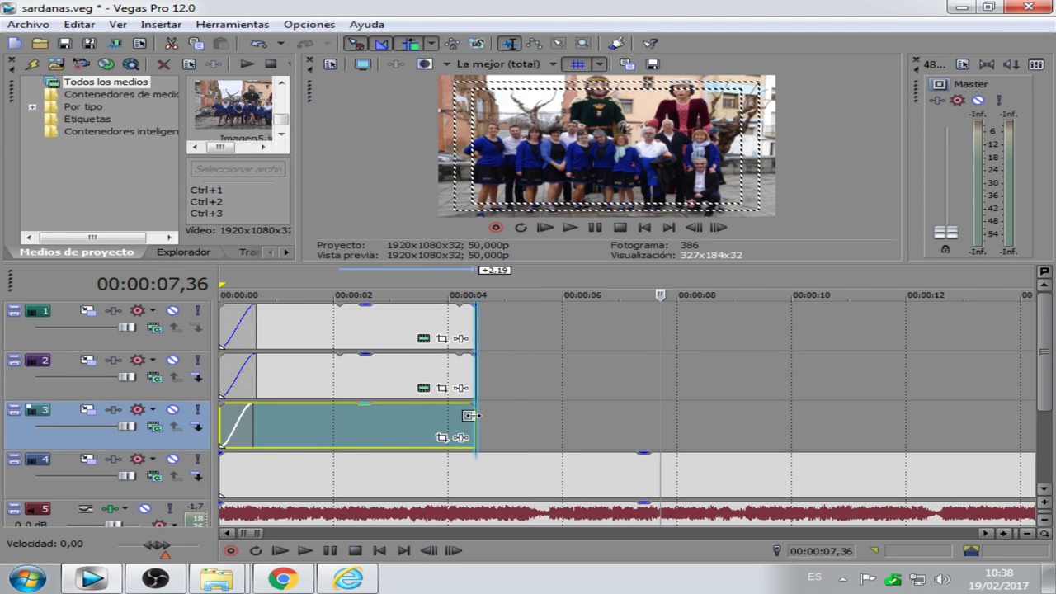
- Lengthen the fade-ins of both titles and the photo to 00:00:01,14 and play back the opening from the project start
drag(265, 307, 283, 306)
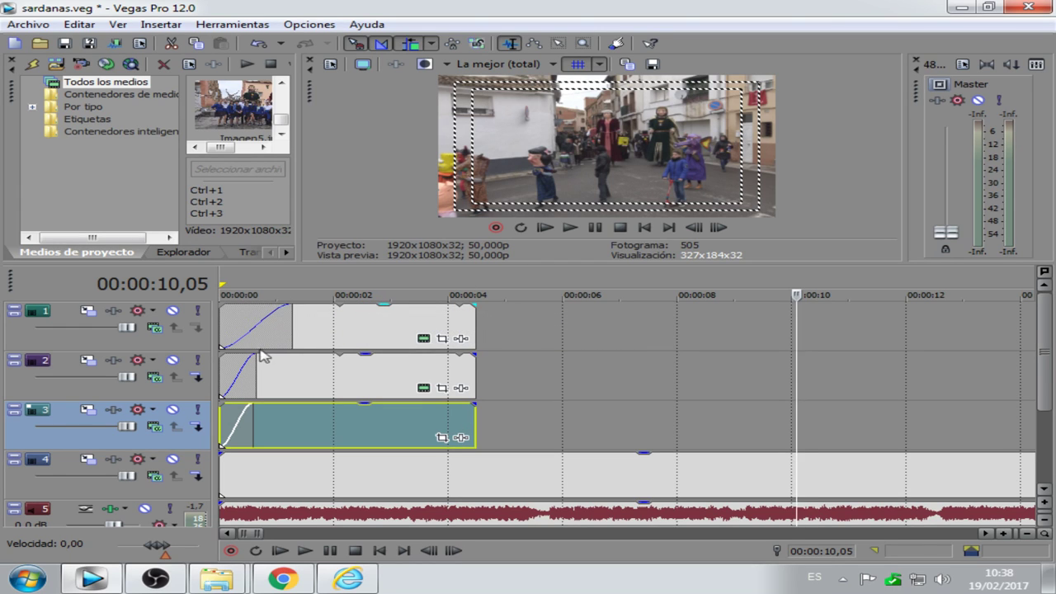
drag(248, 355, 293, 355)
click(288, 323)
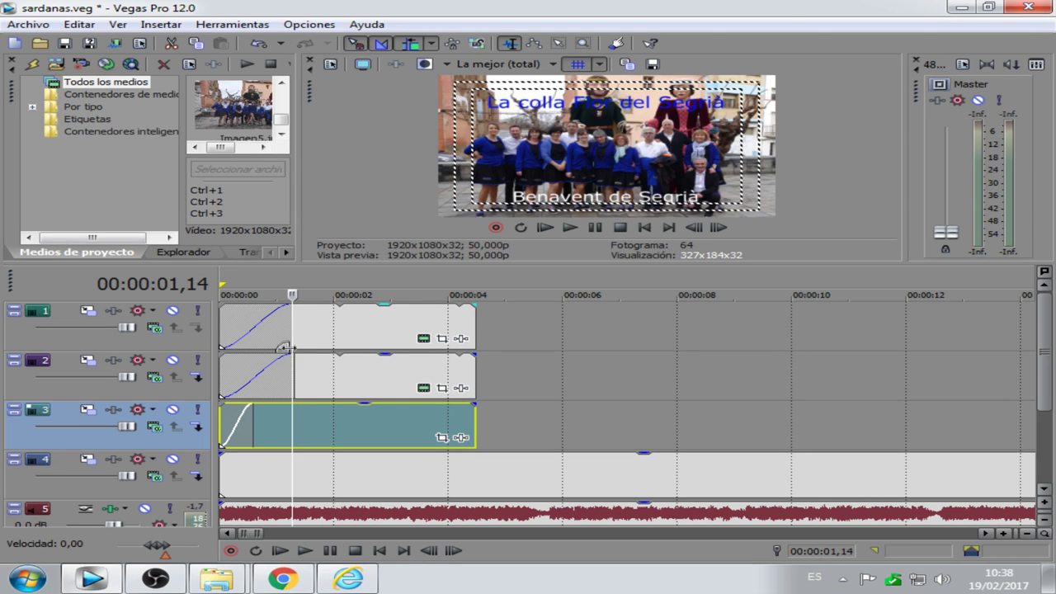
drag(285, 353, 292, 355)
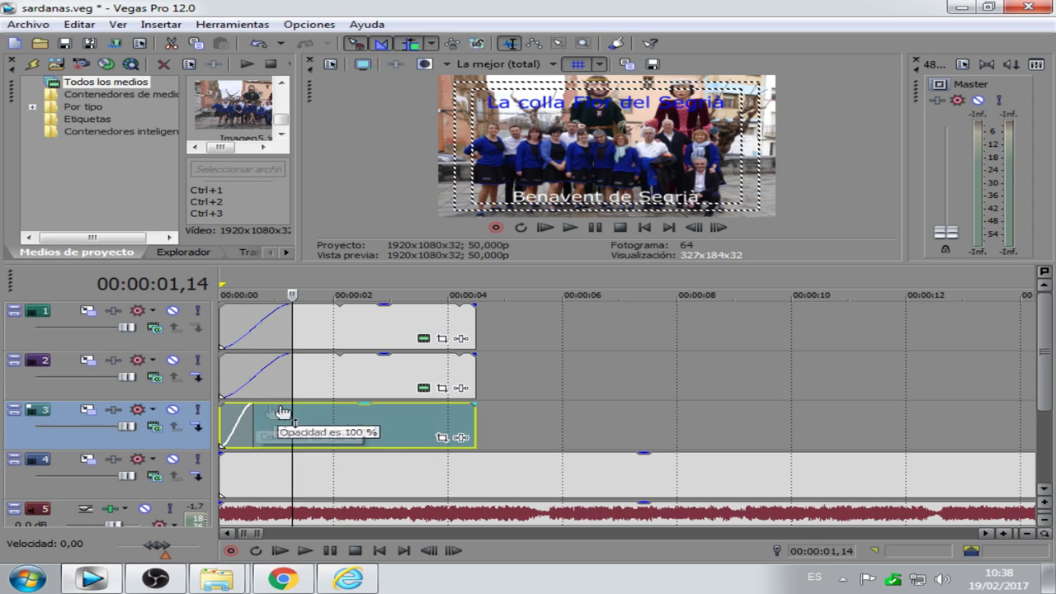
drag(243, 402, 285, 408)
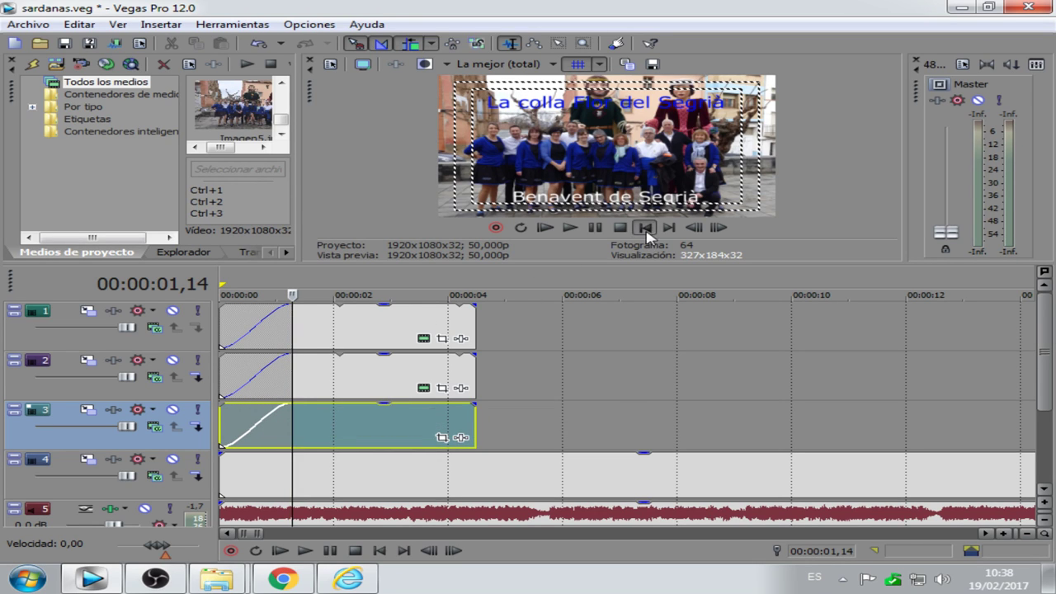
click(644, 227)
click(570, 229)
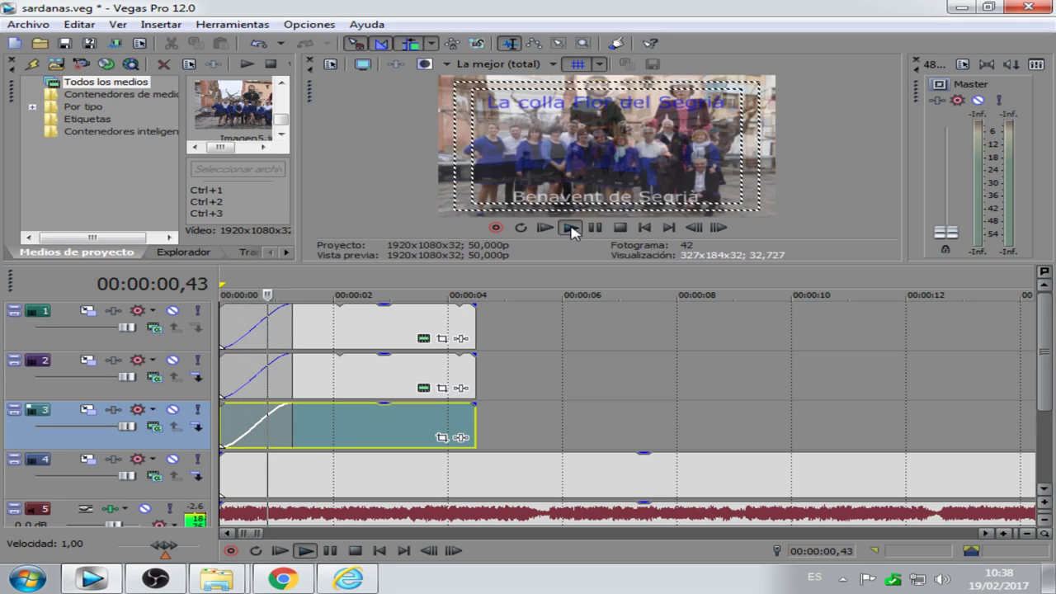
click(644, 227)
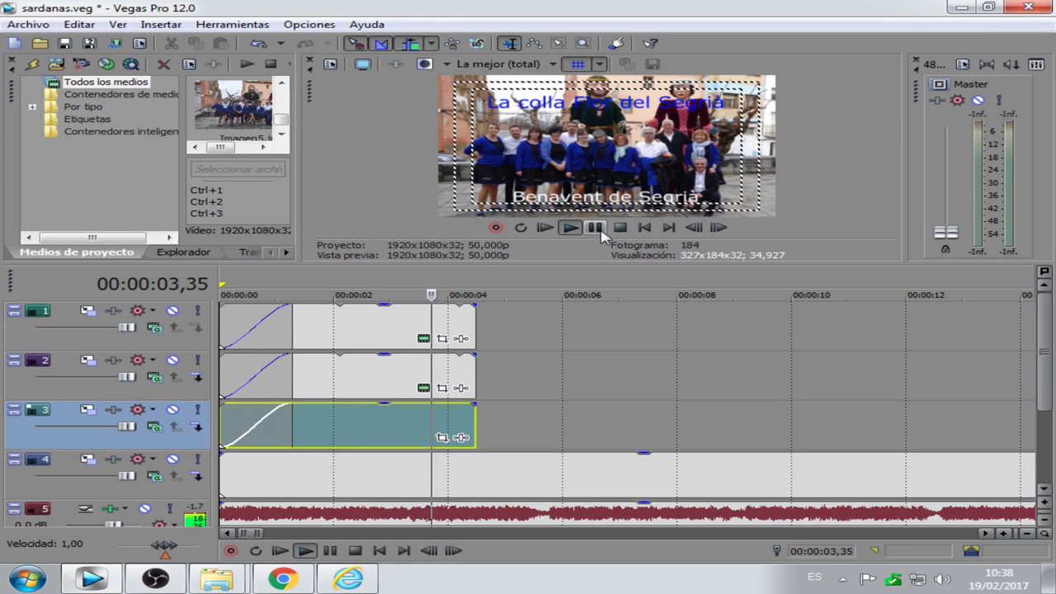
click(595, 231)
- Add fade-outs starting at 00:00:03,38 to both titles and the photo on tracks 1 to 3
drag(475, 304, 436, 302)
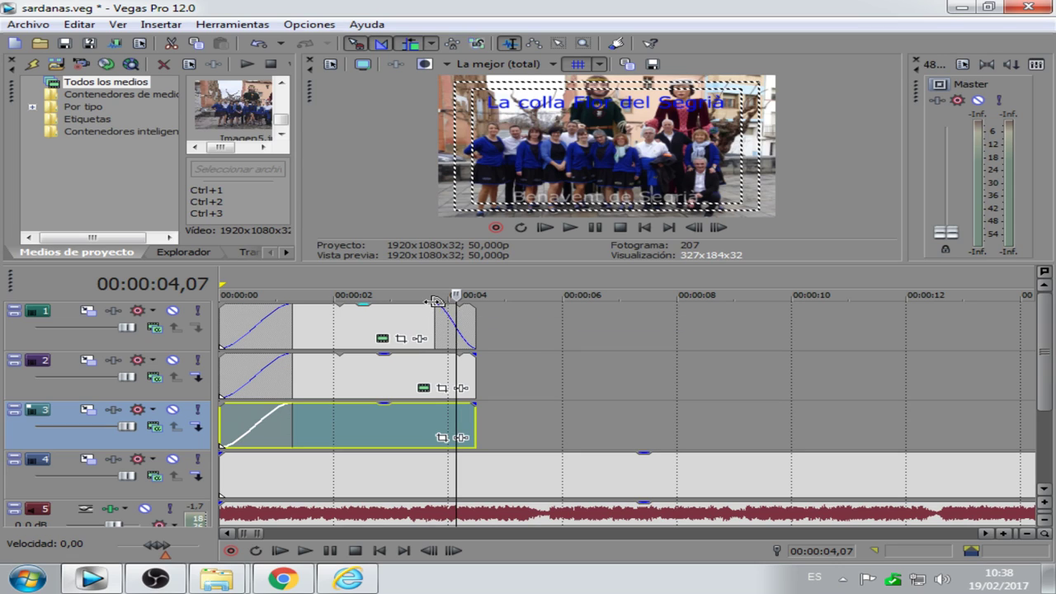
click(435, 303)
drag(475, 354, 435, 354)
drag(476, 405, 436, 404)
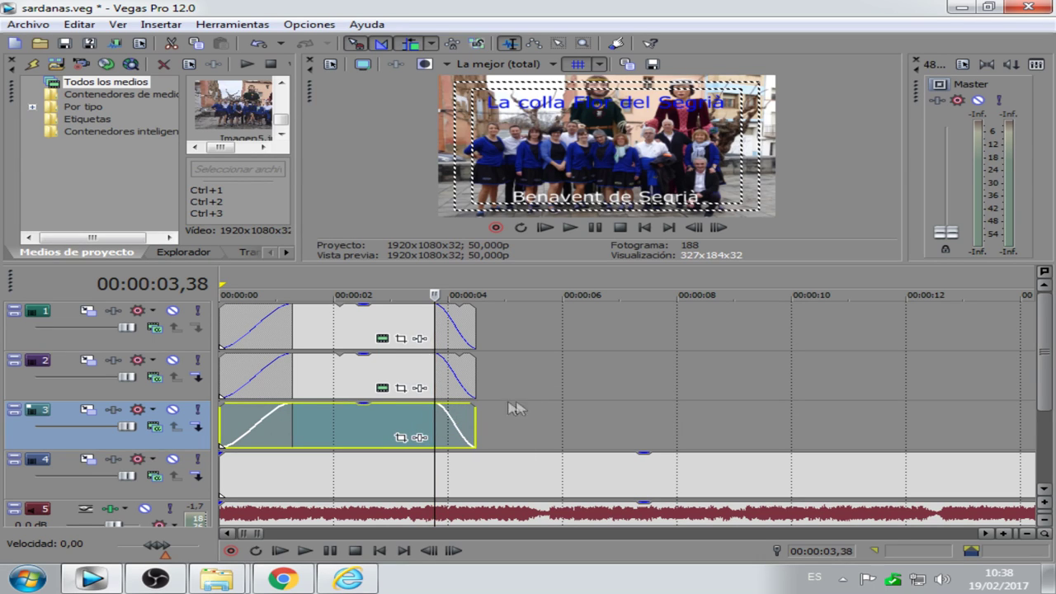
- Shift the main video and its audio on tracks 4 and 5 to 00:00:03,38, fade the video in, and play it back
click(1027, 534)
click(1028, 534)
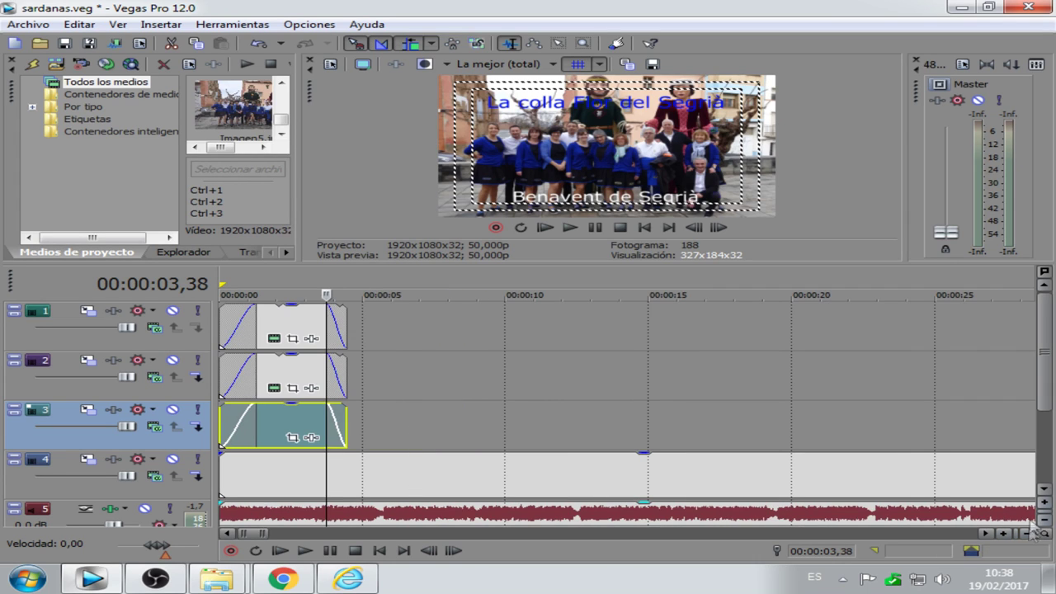
drag(1047, 377, 1045, 414)
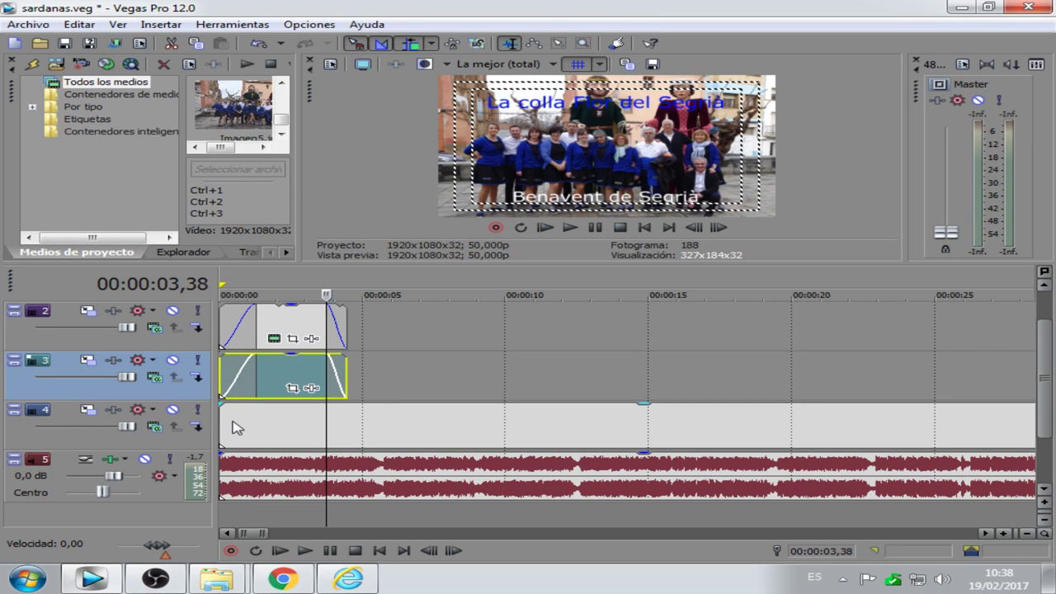
drag(232, 427, 339, 446)
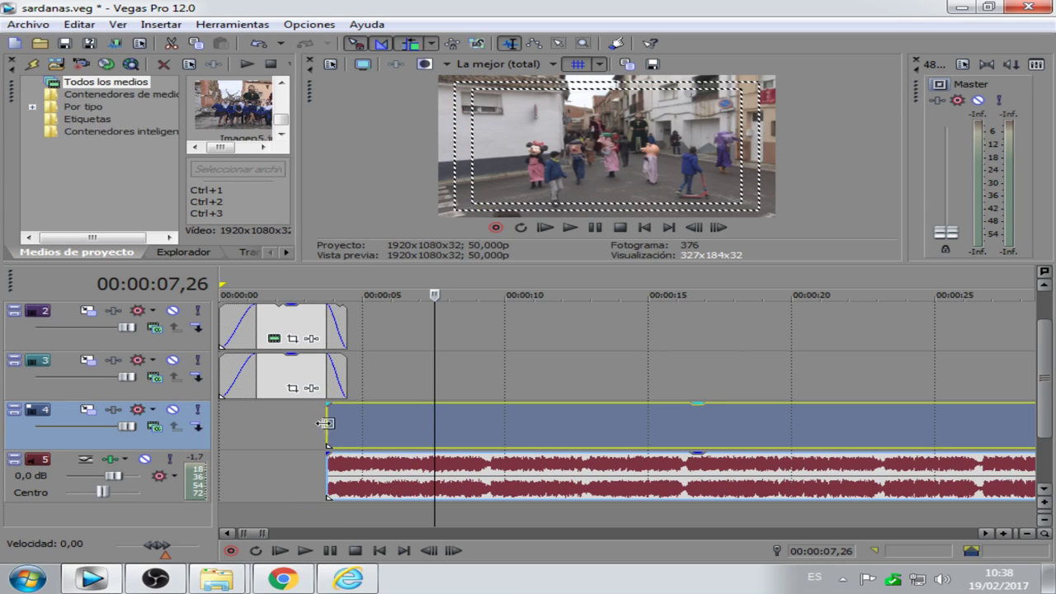
drag(327, 404, 347, 405)
click(650, 228)
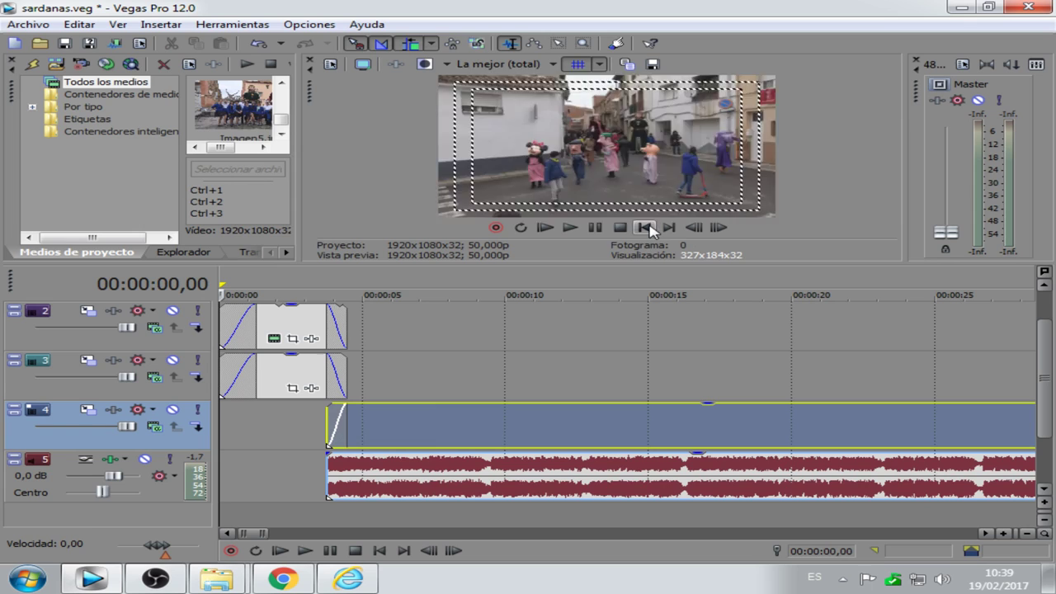
click(569, 227)
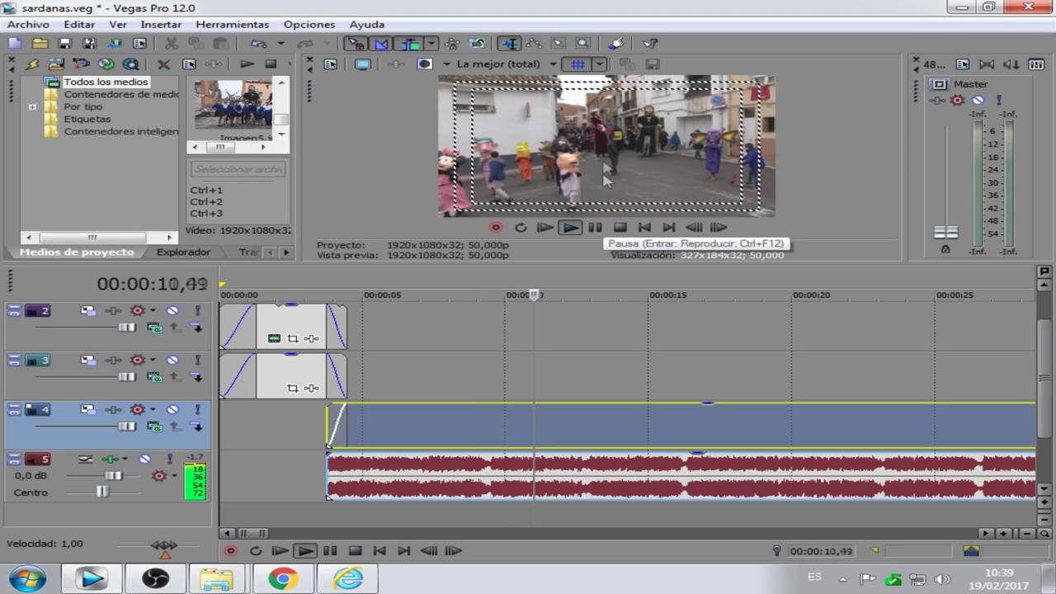
key(Return)
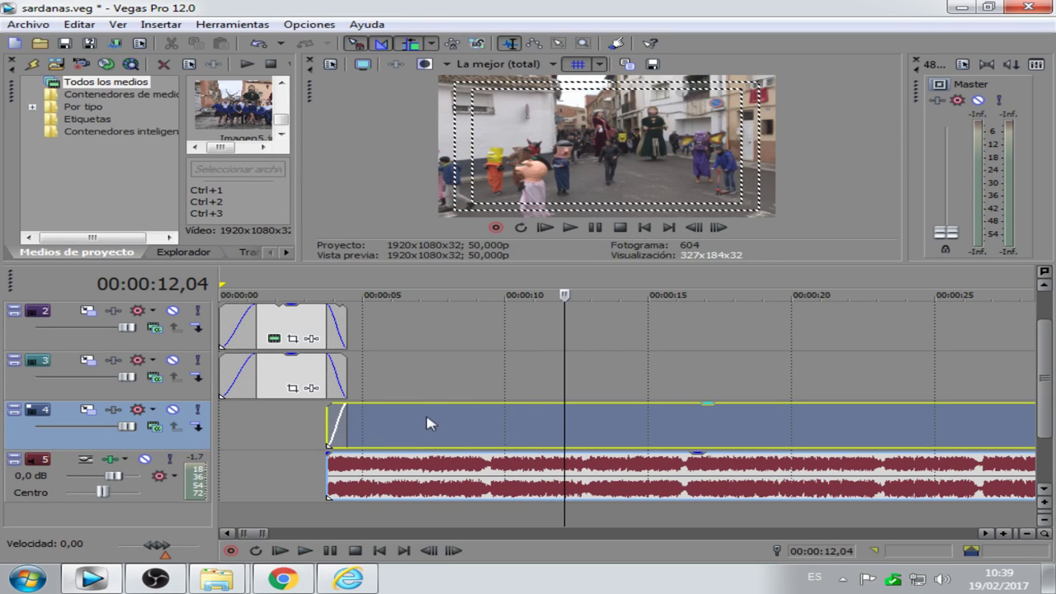
- Return the main video and audio to the project start and remove the video's fade-in
drag(426, 425, 306, 419)
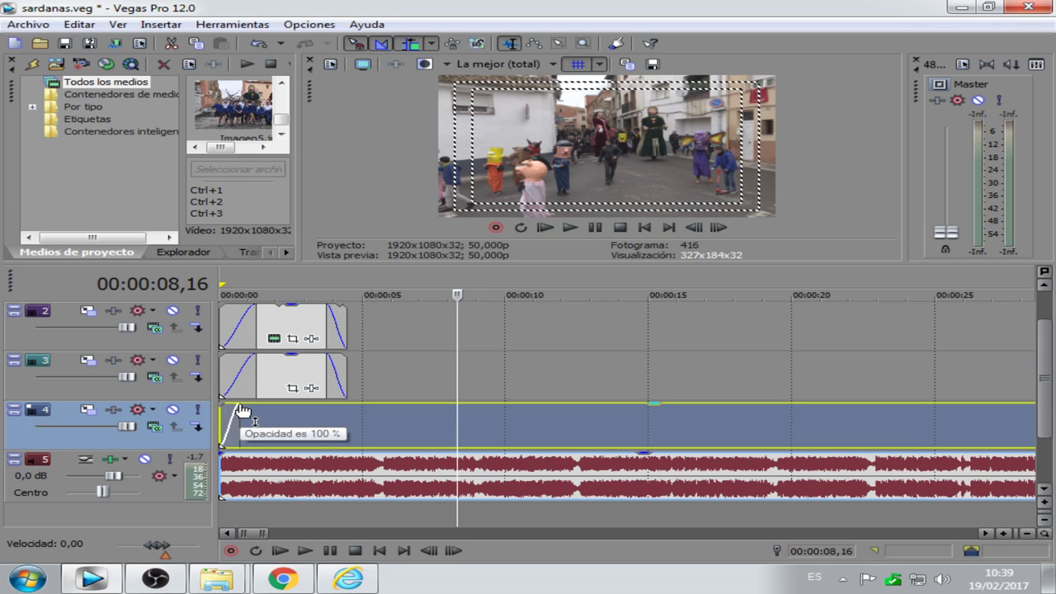
drag(239, 404, 255, 419)
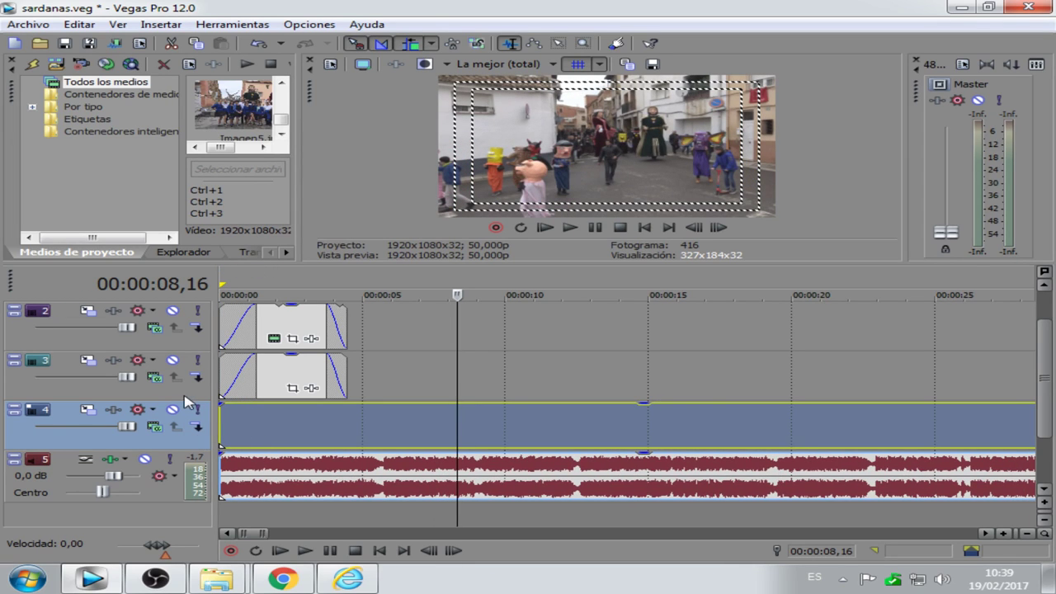
- Split the main video and its audio on tracks 4 and 5 at 00:00:03,36
click(325, 408)
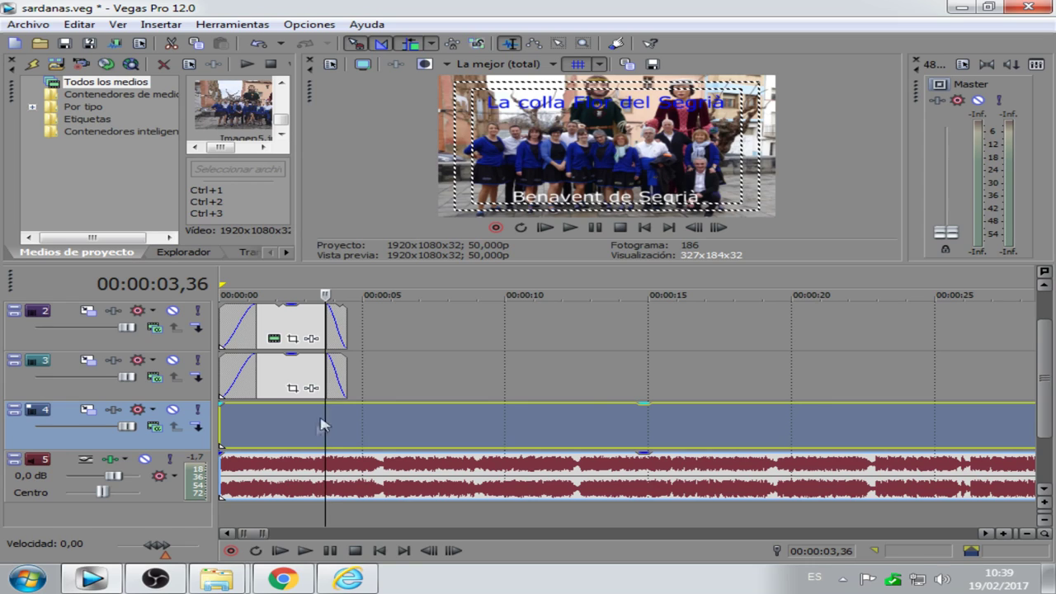
key(s)
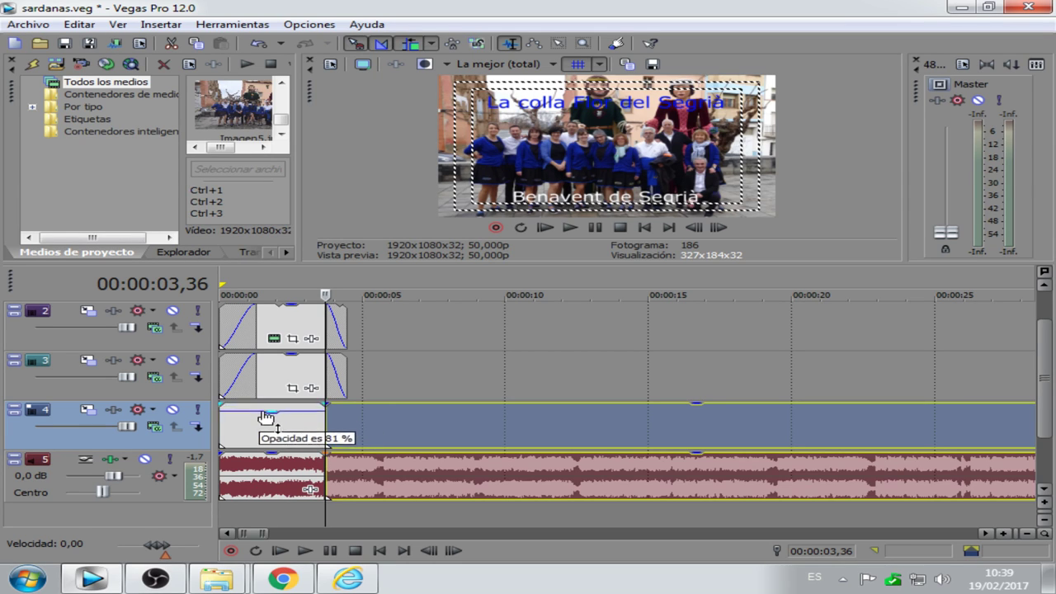
- Try a lower opacity on the first video segment, solo track 4, restore 100 % opacity, and switch the solo off
drag(272, 424, 273, 416)
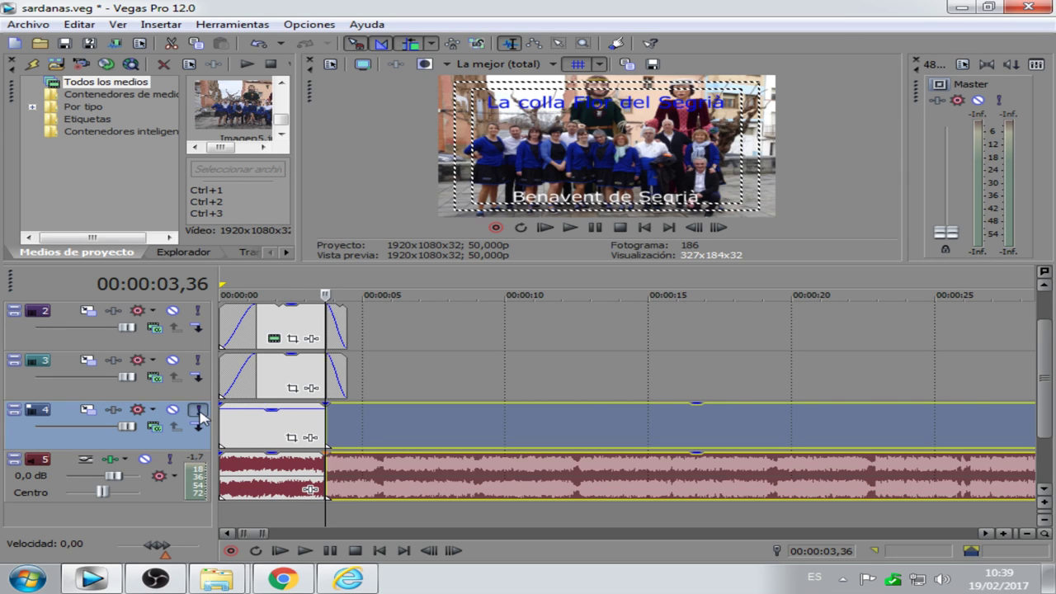
click(198, 410)
drag(253, 417, 274, 394)
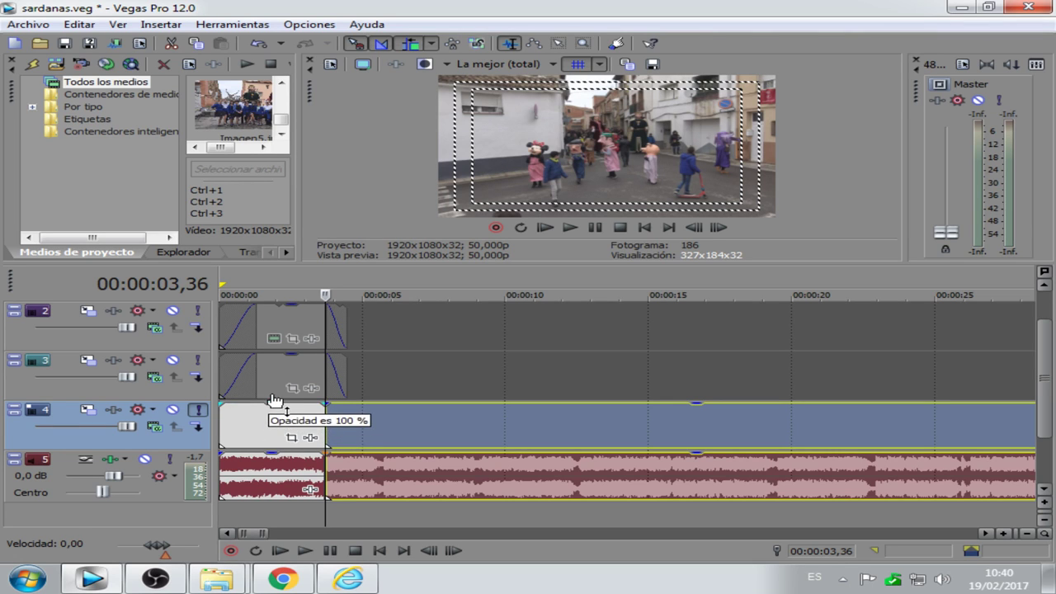
click(193, 411)
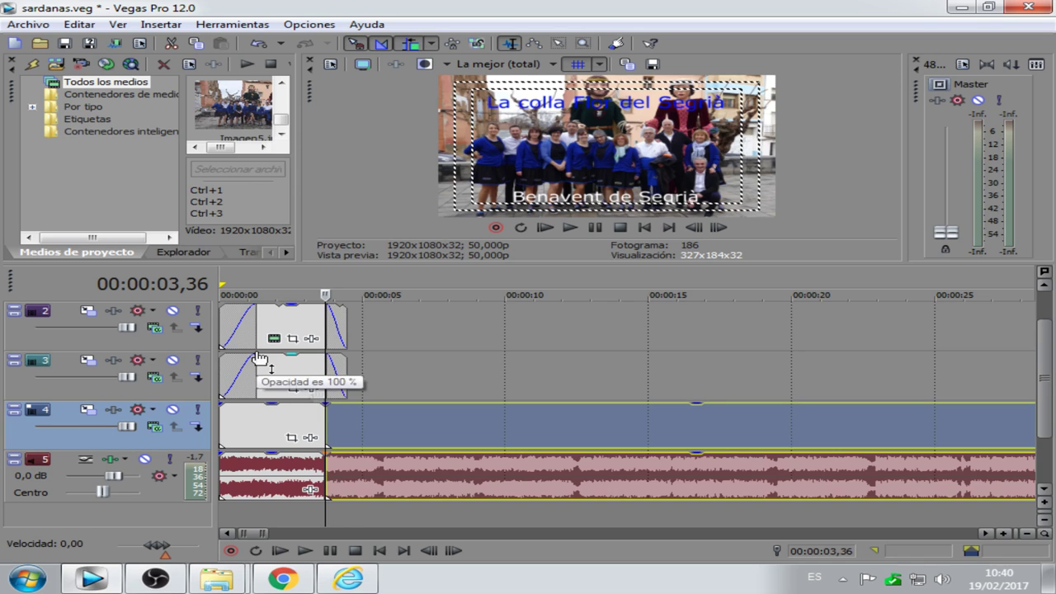
- Shift the split video and audio segments on tracks 4 and 5 about 6 seconds later
drag(242, 424, 422, 421)
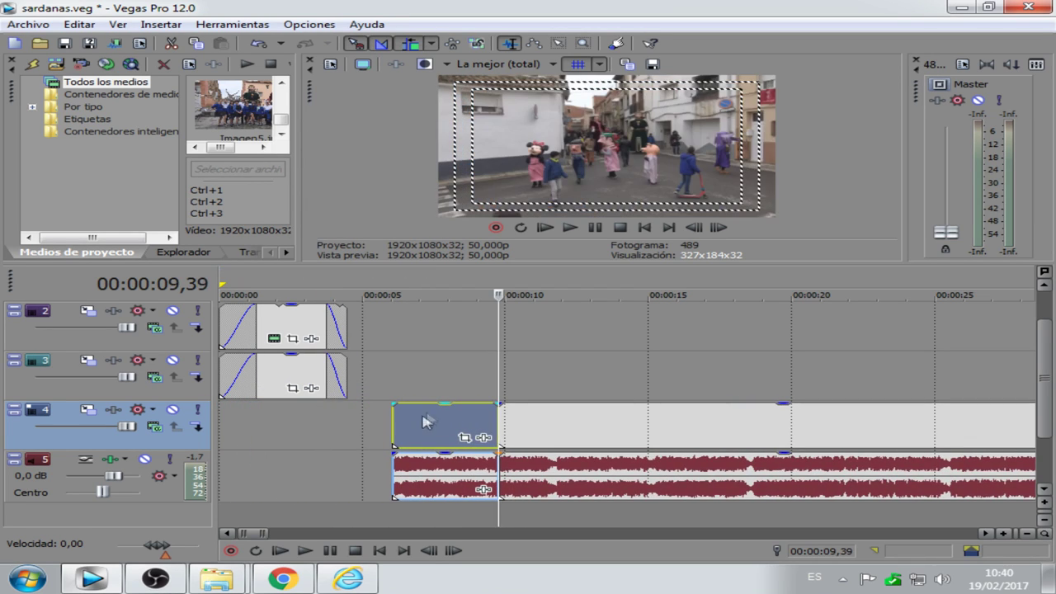
click(444, 365)
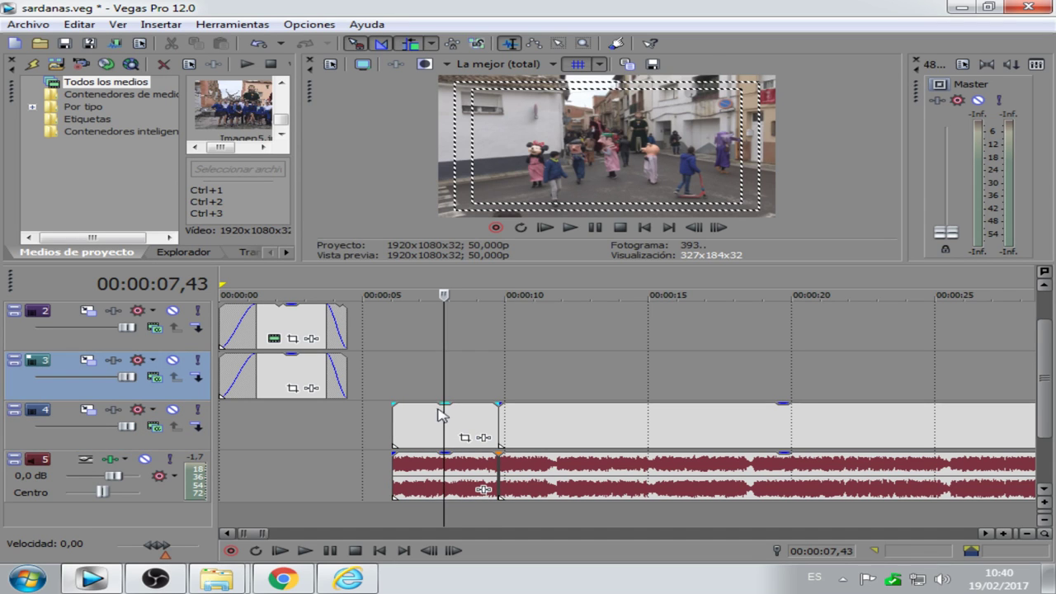
mouse_move(426, 415)
mouse_down()
mouse_move(423, 441)
mouse_move(430, 410)
mouse_up()
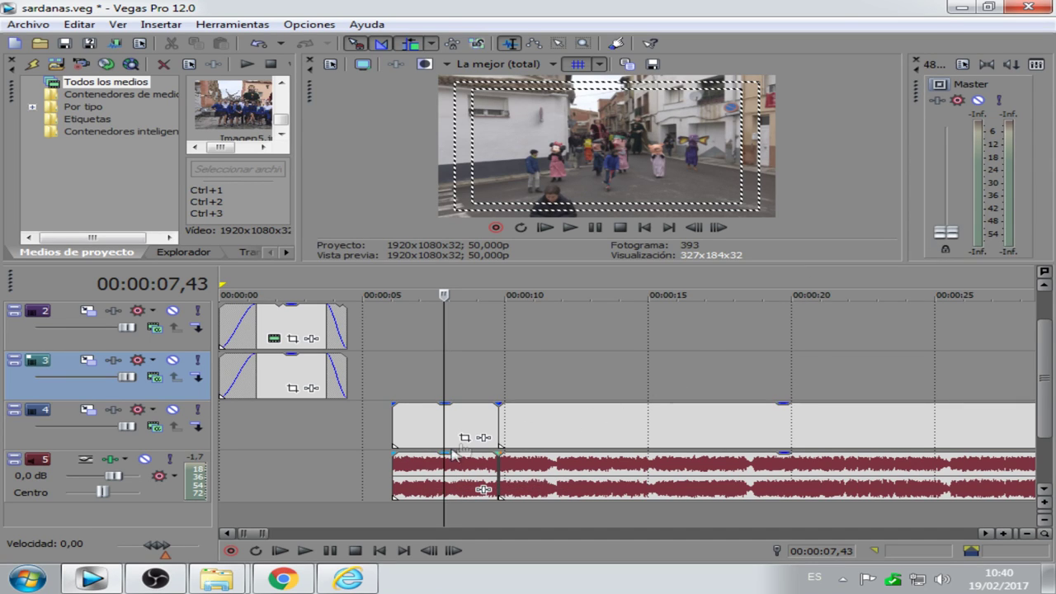
drag(430, 459, 426, 467)
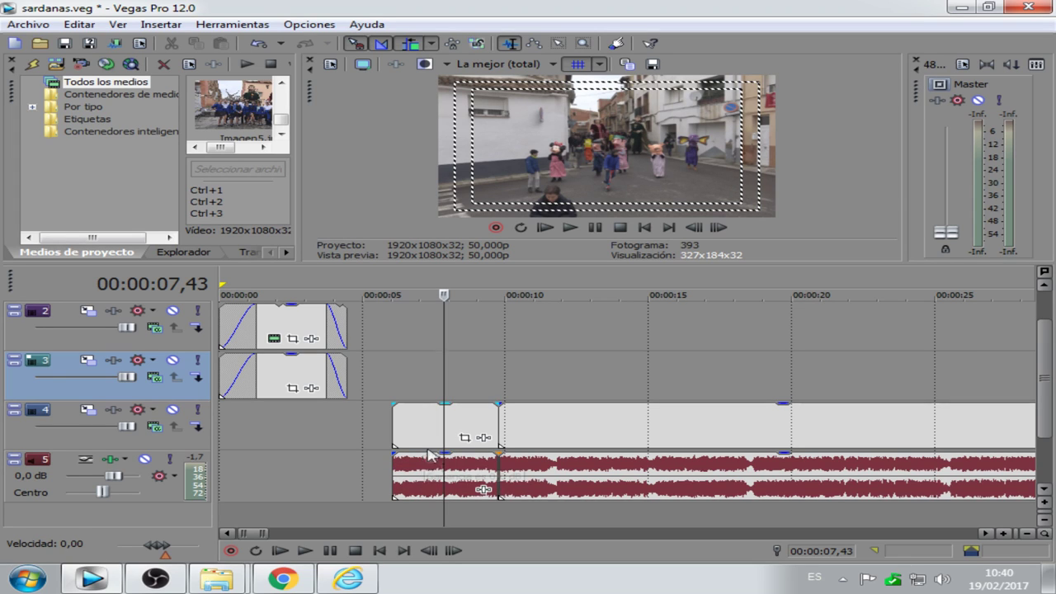
- Play the shifted segments with the master volume raised, lower the volume again, and return the segments to the project start
drag(949, 238, 950, 224)
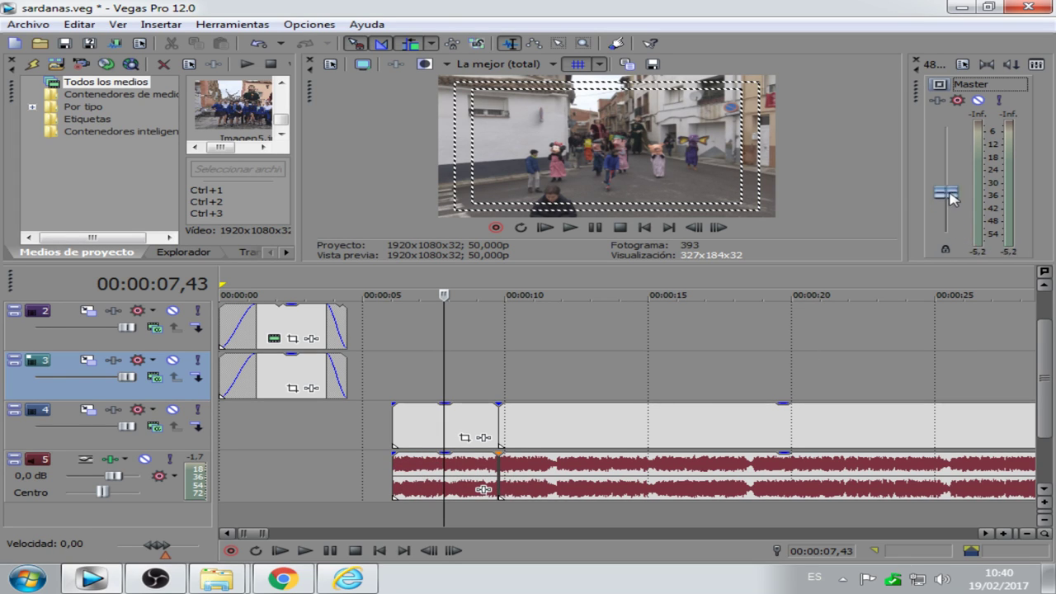
click(569, 231)
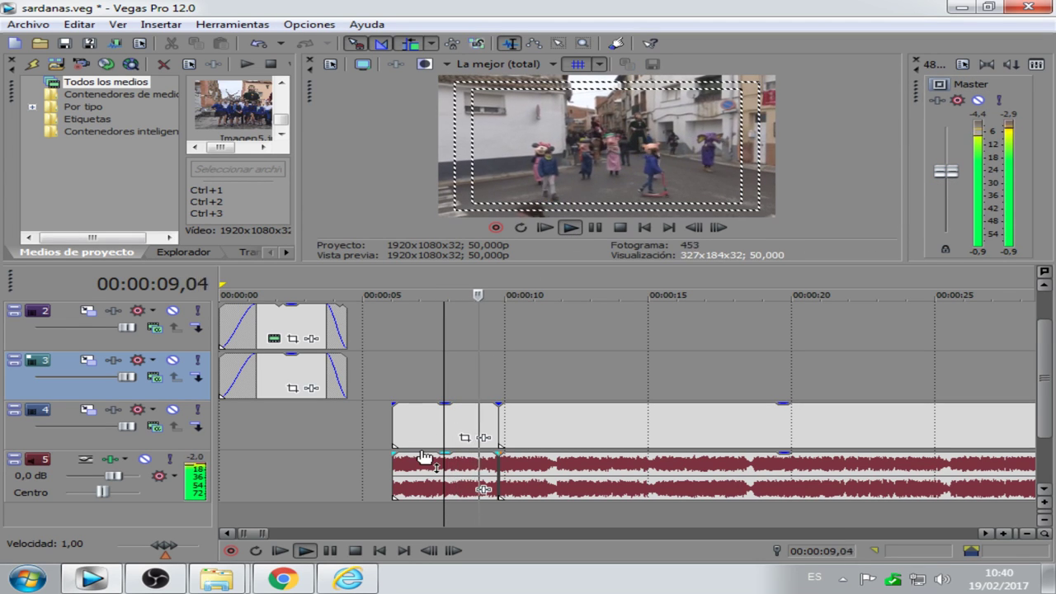
click(395, 453)
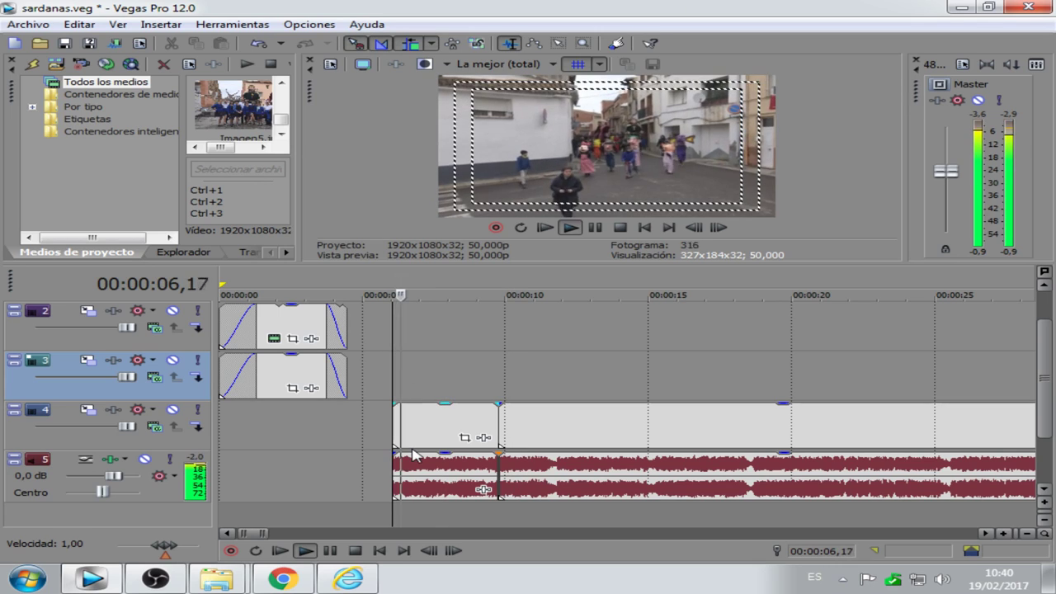
mouse_move(412, 450)
mouse_down()
mouse_move(417, 478)
mouse_move(426, 451)
mouse_up()
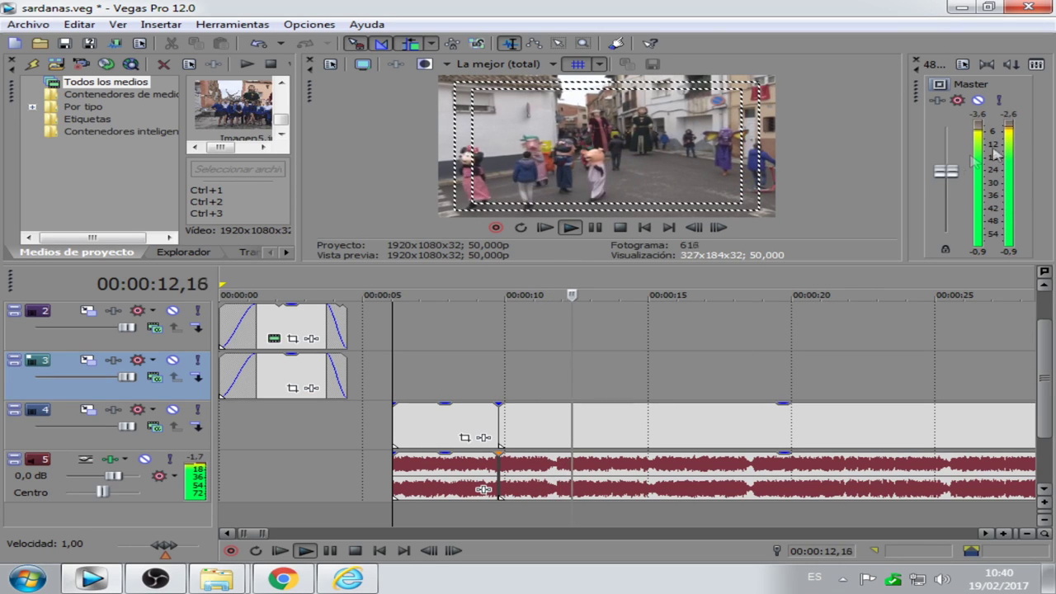
drag(953, 178, 952, 245)
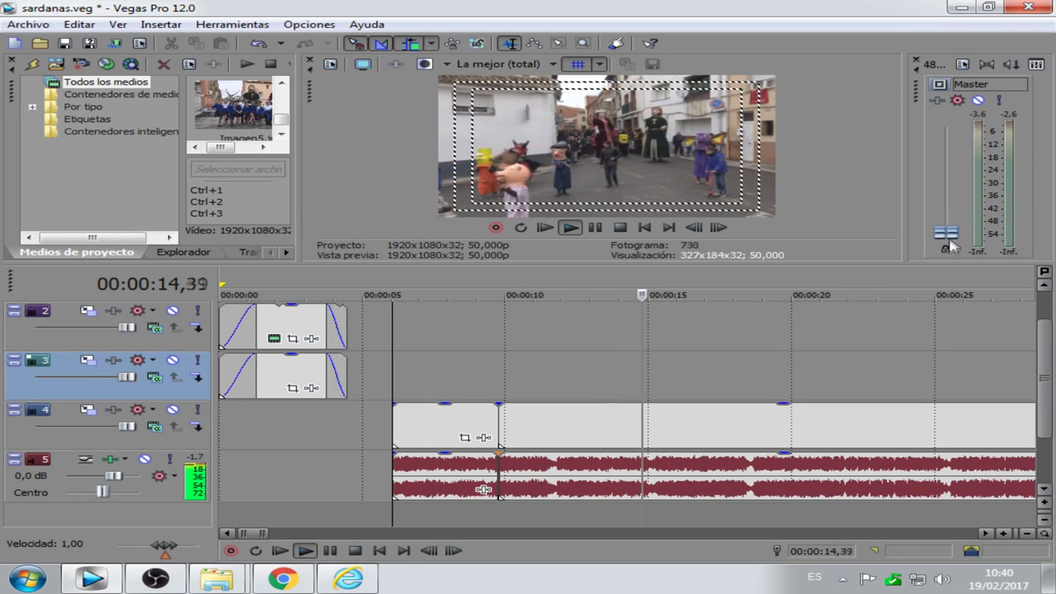
click(594, 227)
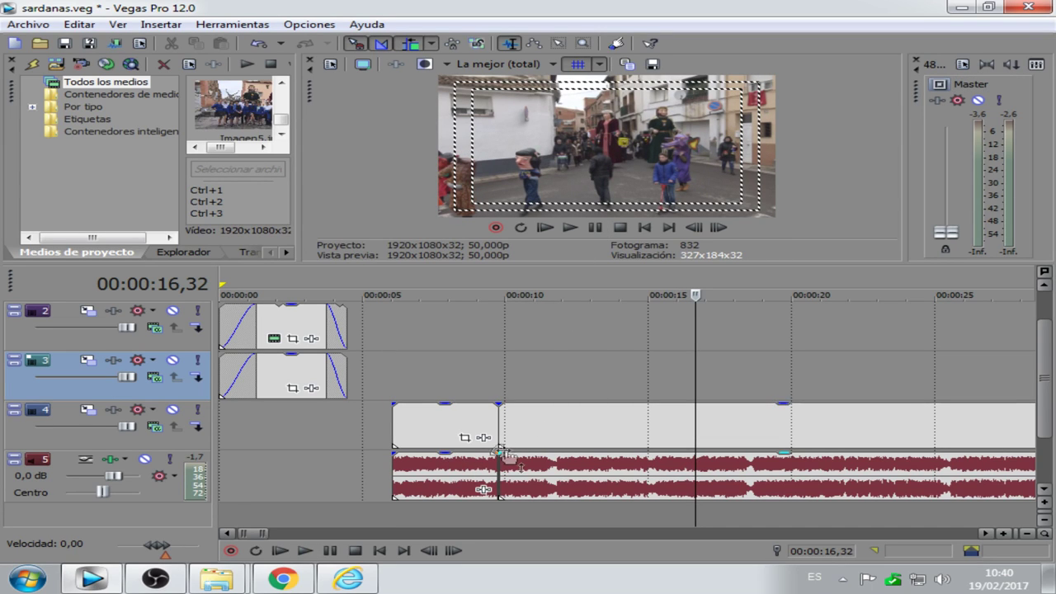
drag(428, 428, 252, 424)
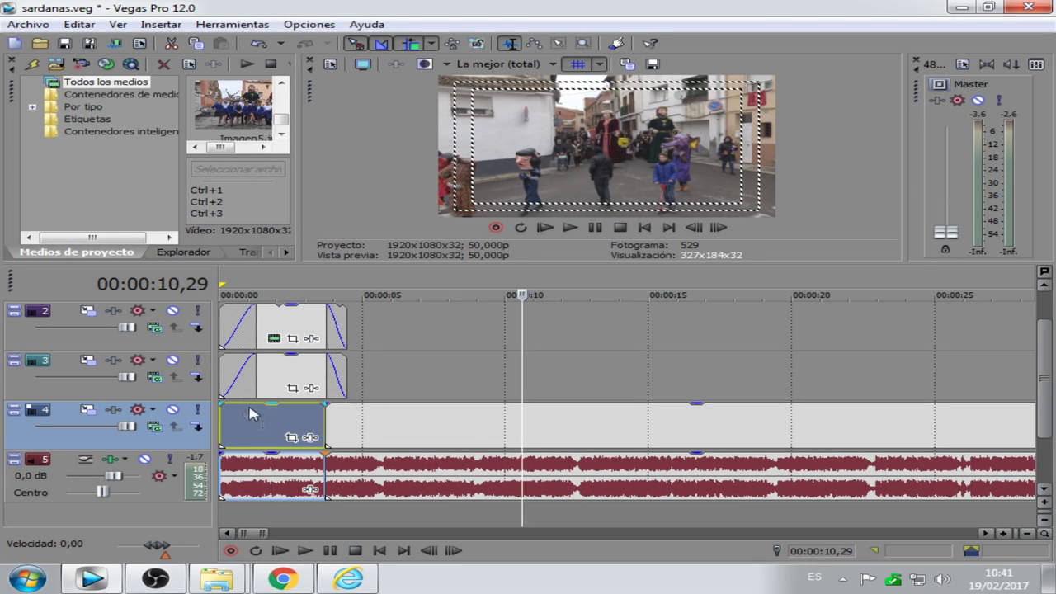
- Add a fade-in of just over one second to the opening audio on track 5 and play it with the master volume raised
drag(257, 410, 258, 495)
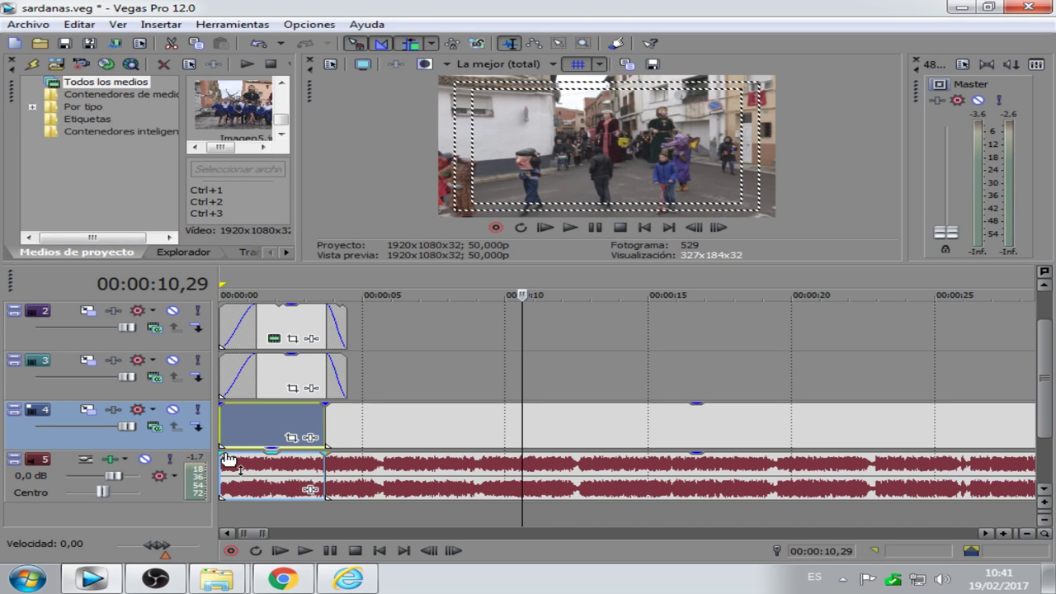
drag(220, 453, 258, 457)
click(644, 227)
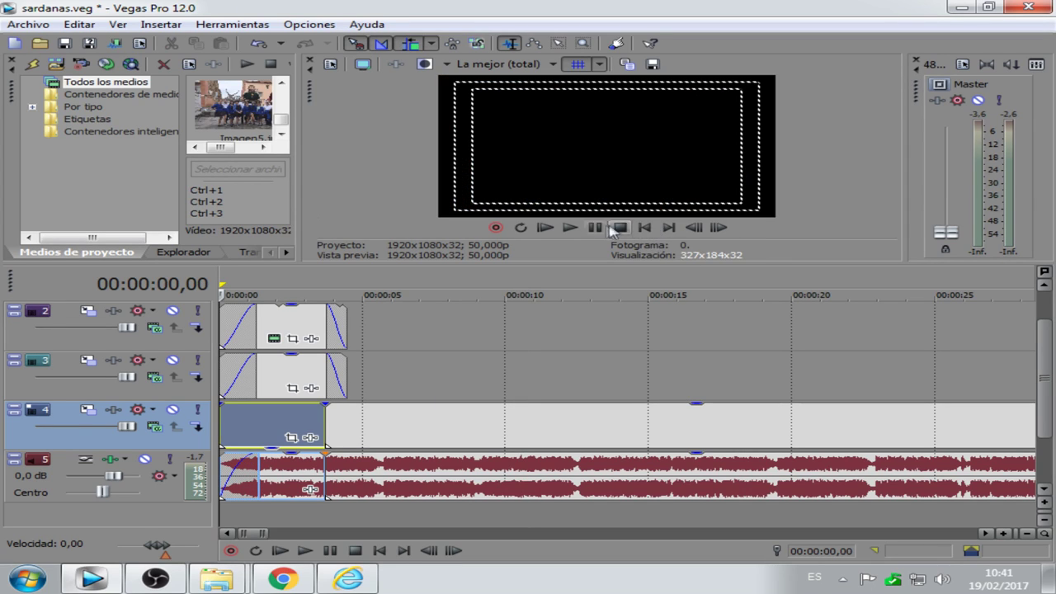
click(569, 227)
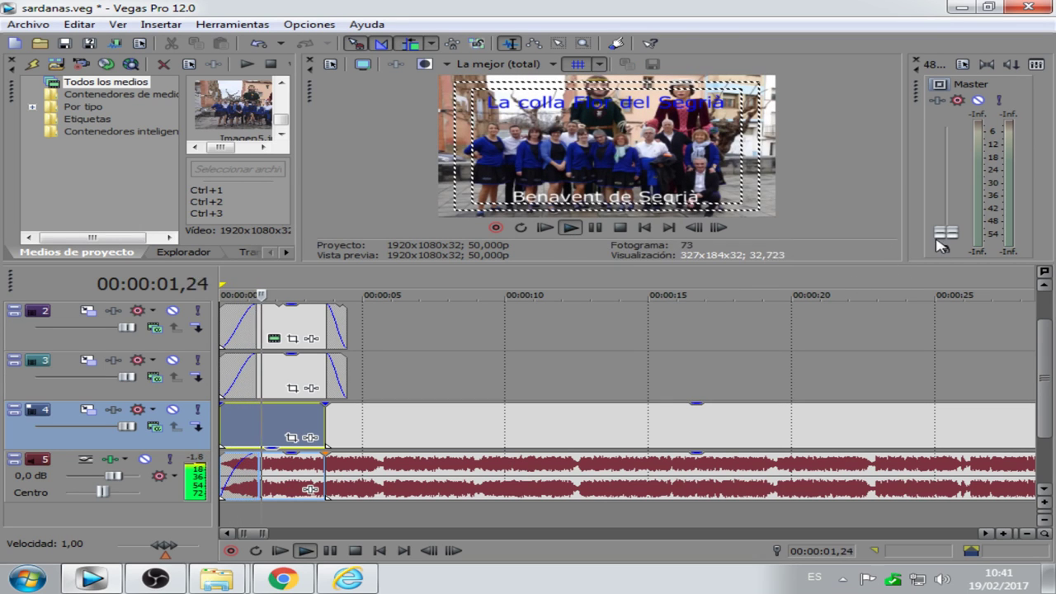
drag(938, 239, 941, 169)
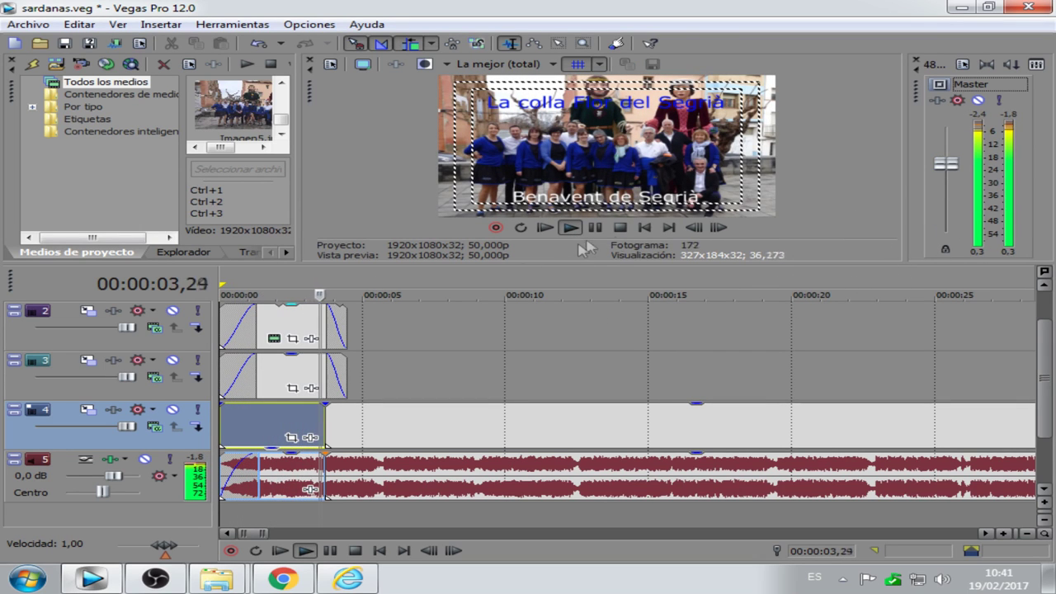
click(644, 228)
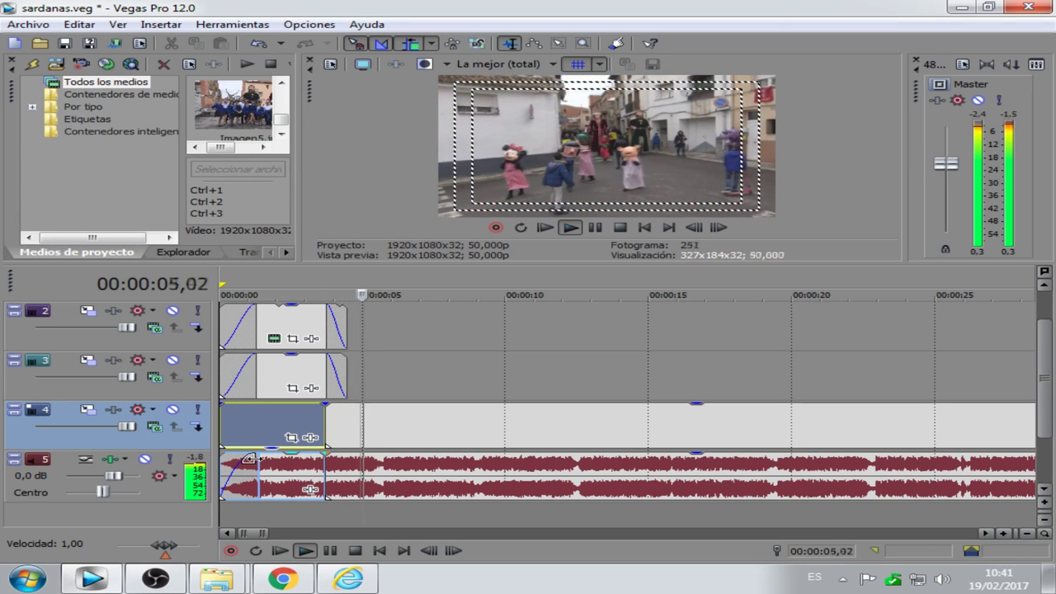
click(595, 228)
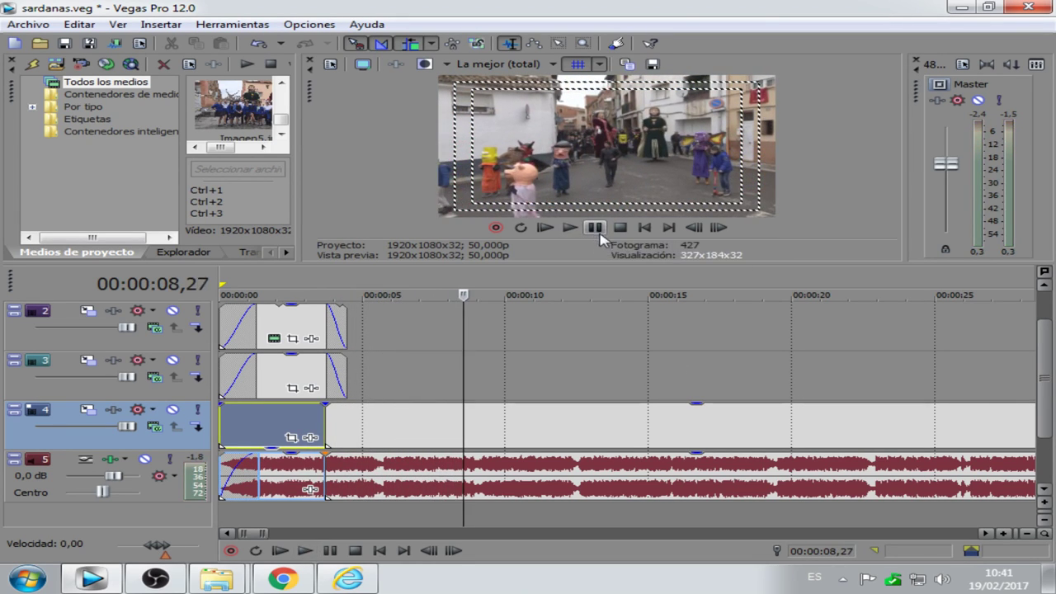
- Play back the opening from the project start again to check the photo, titles and audio fade-in together
click(643, 229)
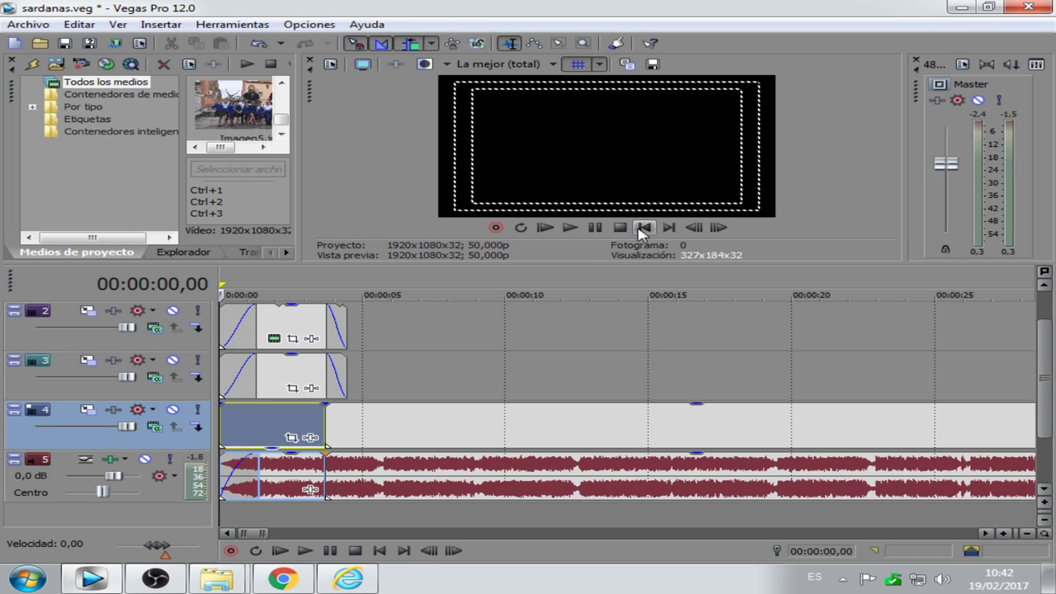
click(265, 281)
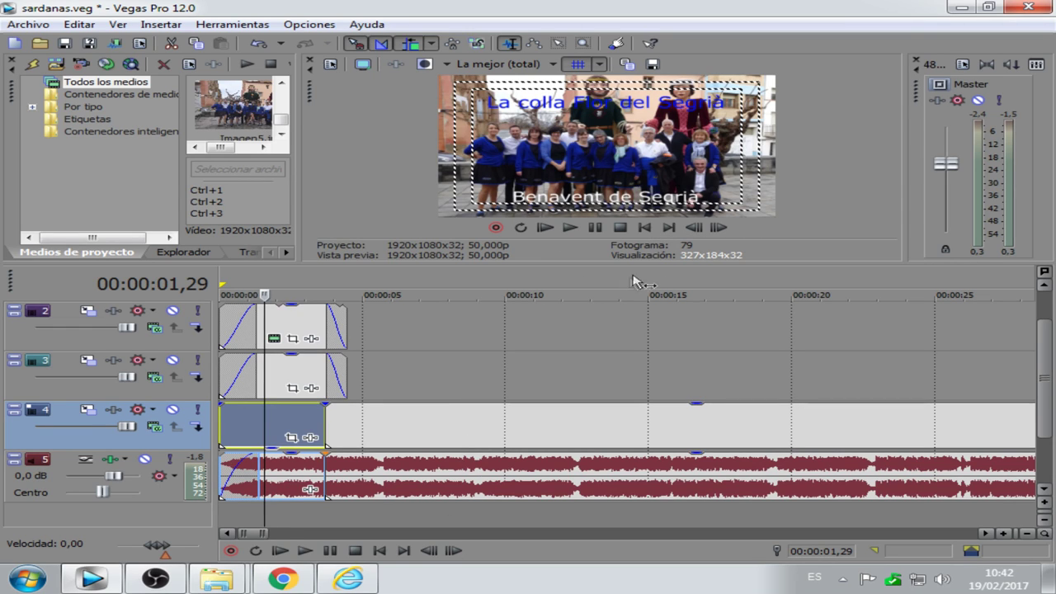
click(646, 231)
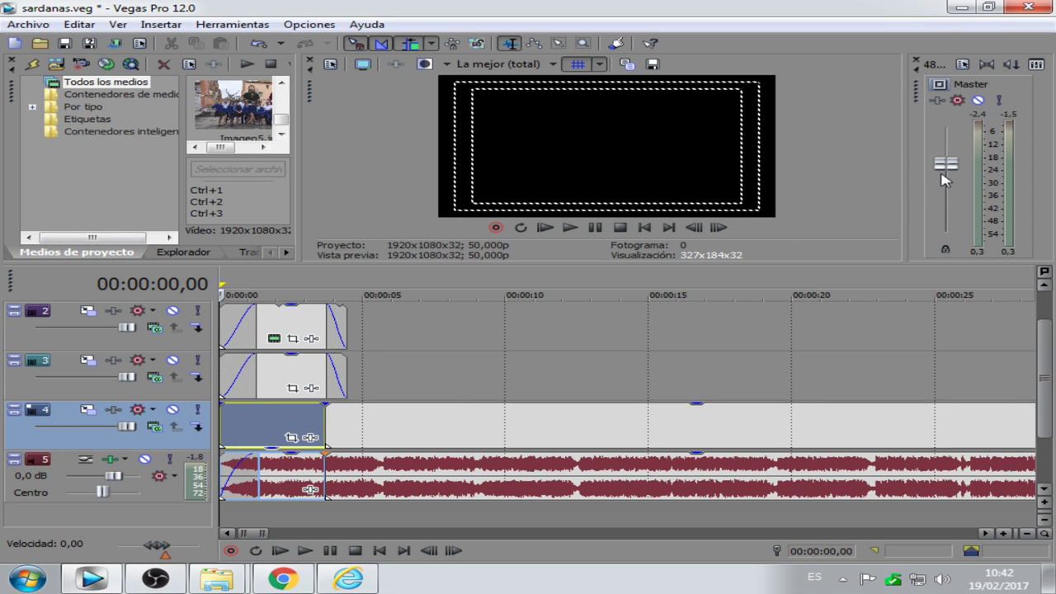
click(570, 230)
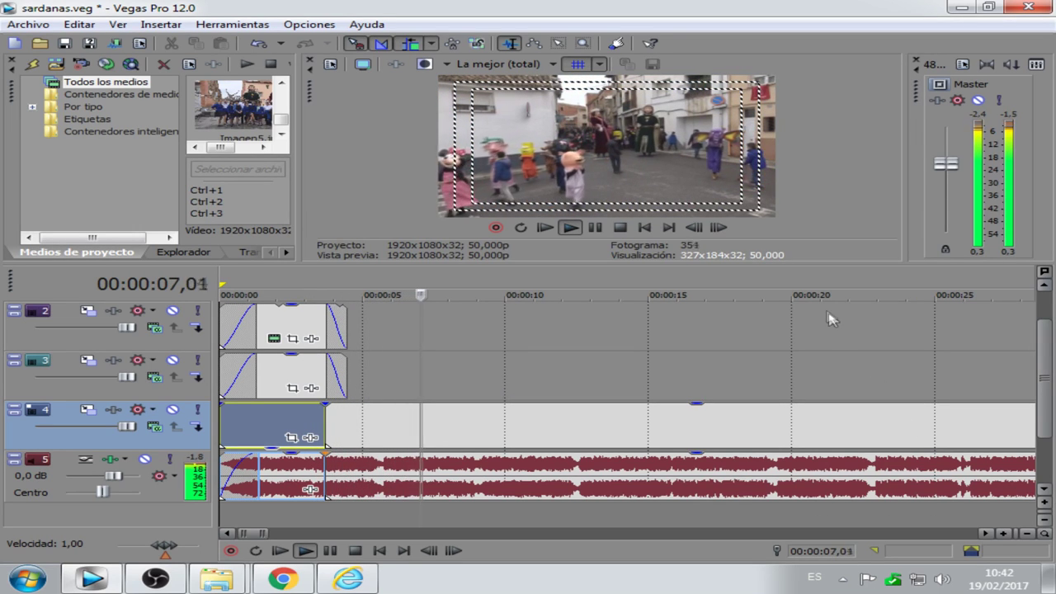
click(596, 228)
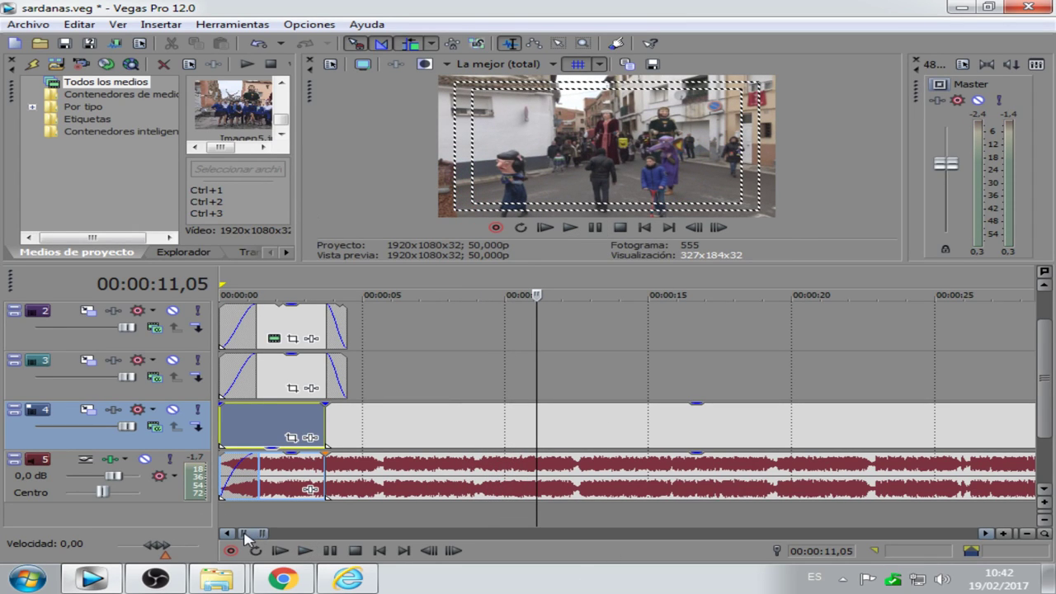
- Play the final seconds of the last clip on tracks 4 and 5, starting from 00:28:18,31
scroll(247, 537, down, 1)
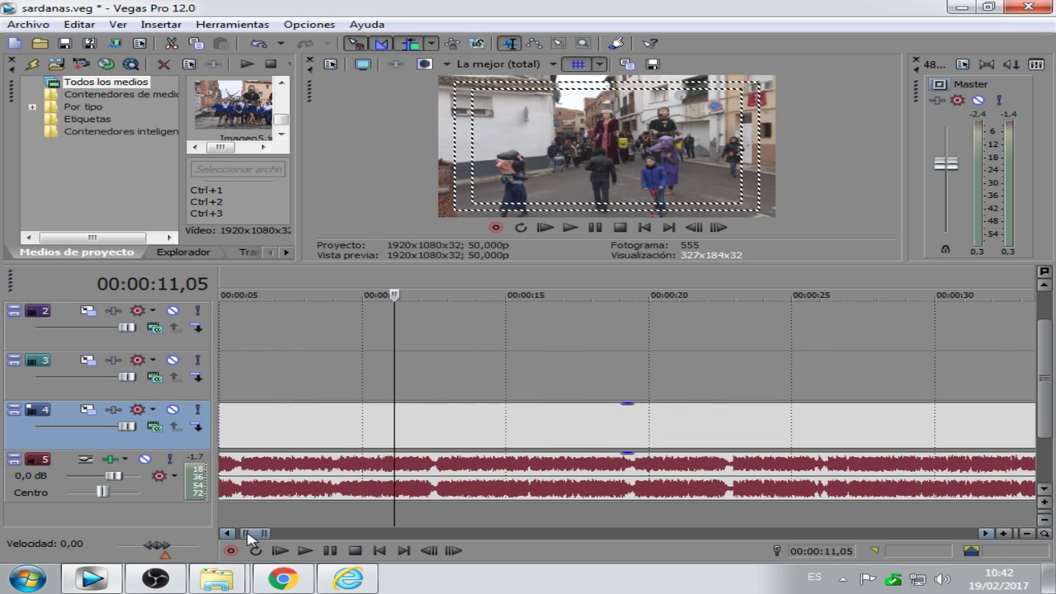
click(1026, 534)
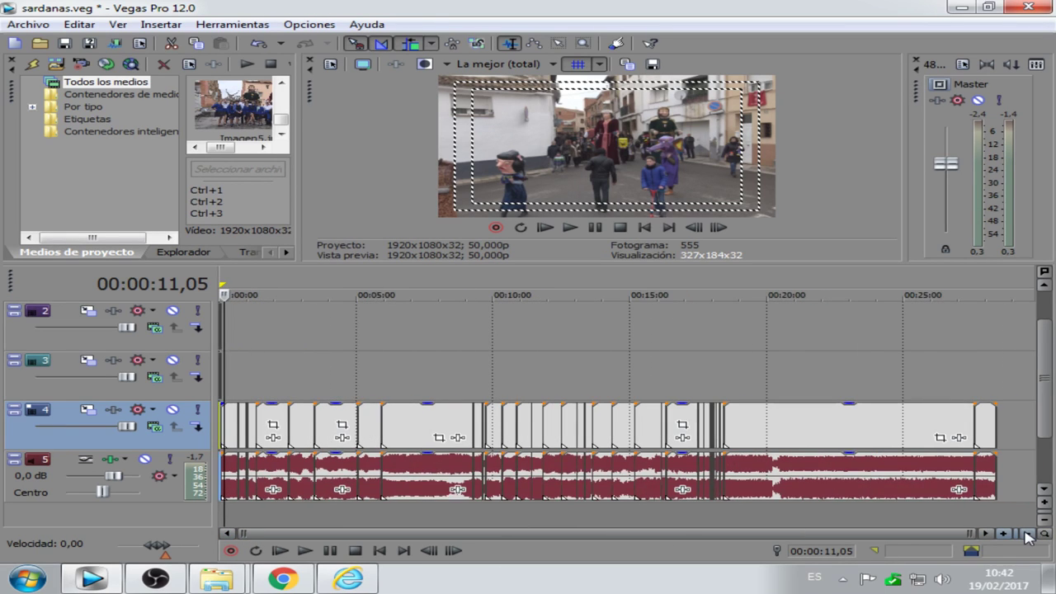
click(976, 281)
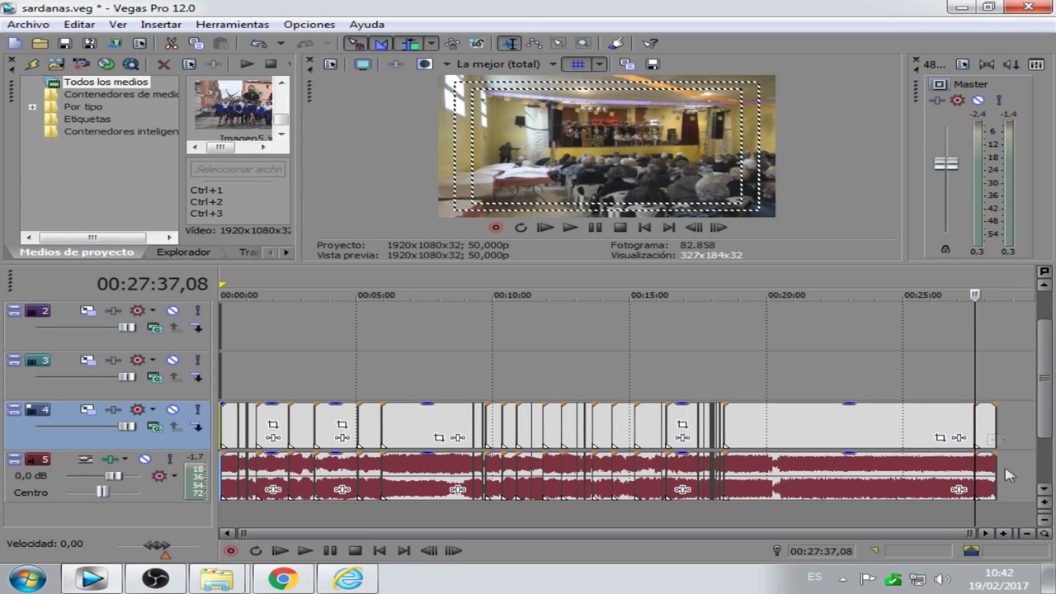
click(987, 533)
click(987, 533)
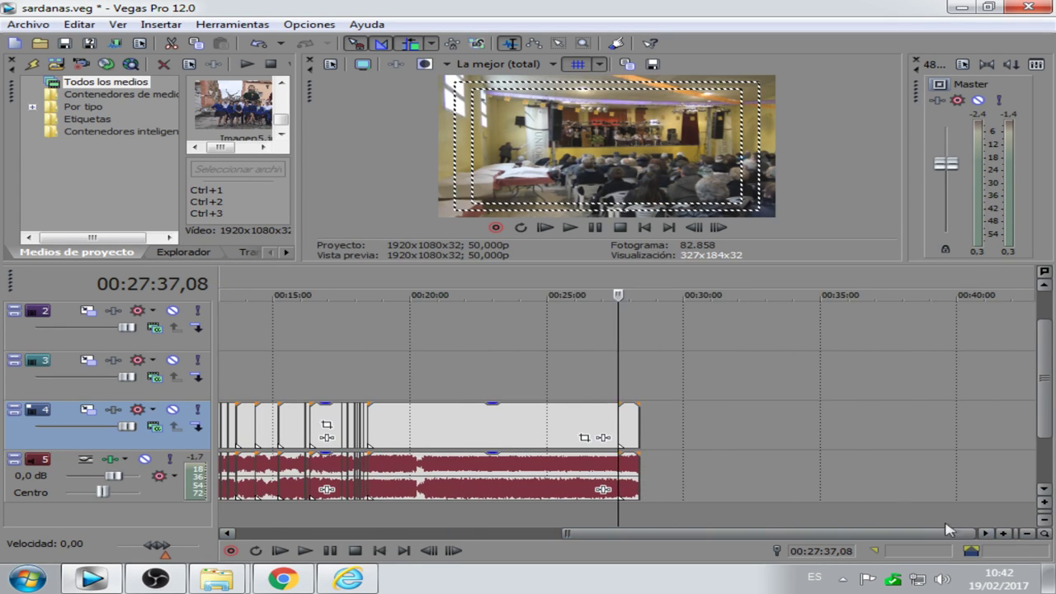
click(1005, 534)
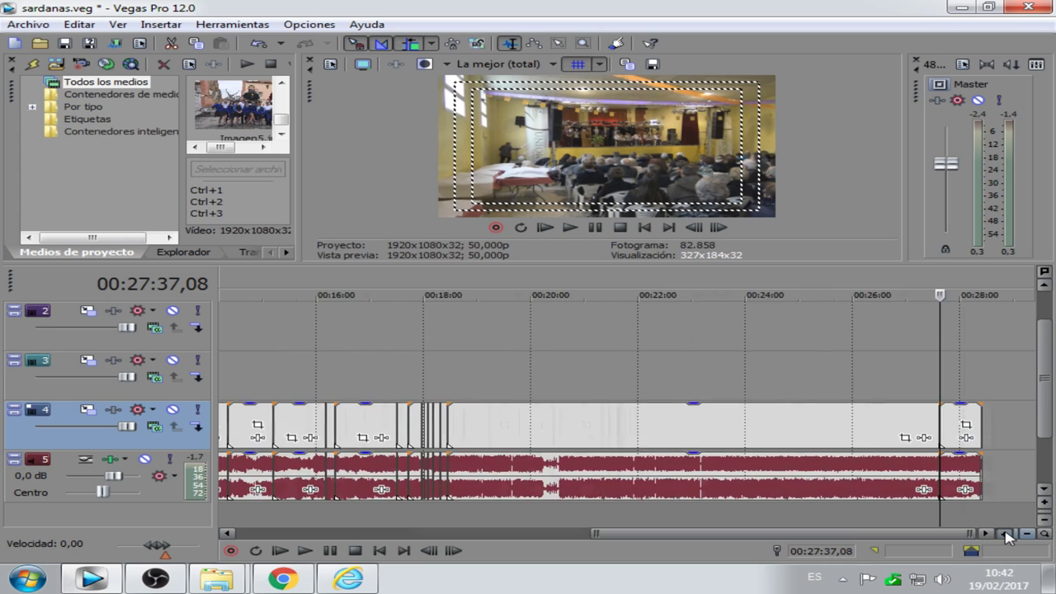
click(1004, 533)
click(1005, 534)
click(1004, 534)
click(1005, 534)
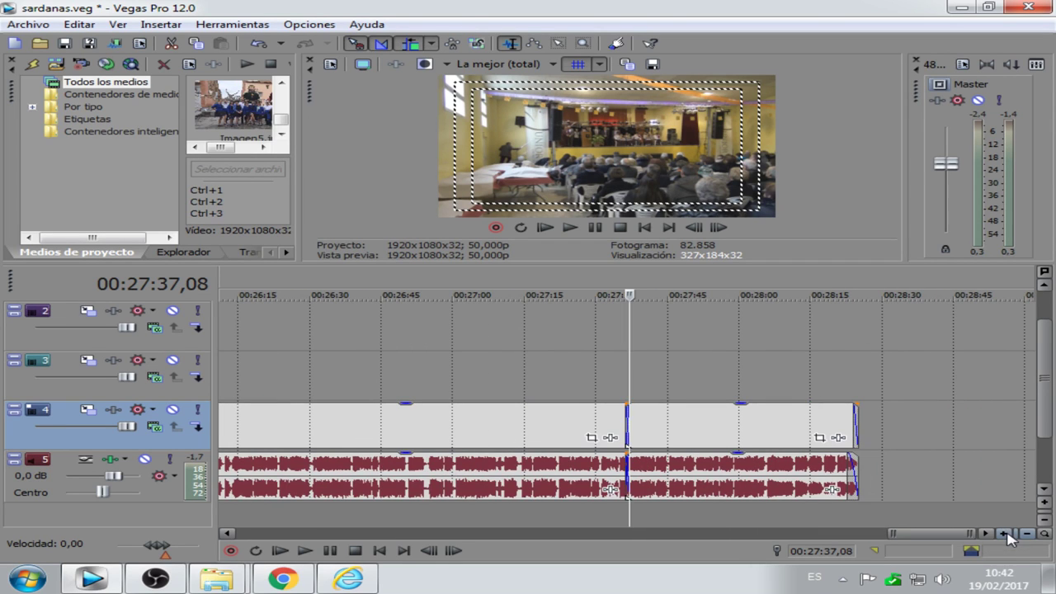
click(828, 285)
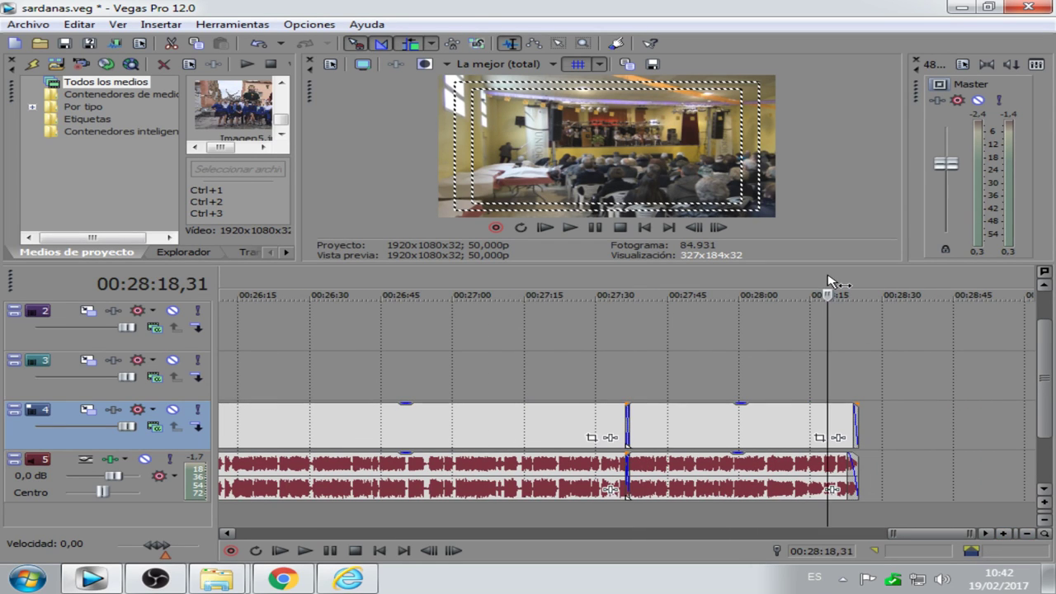
click(569, 229)
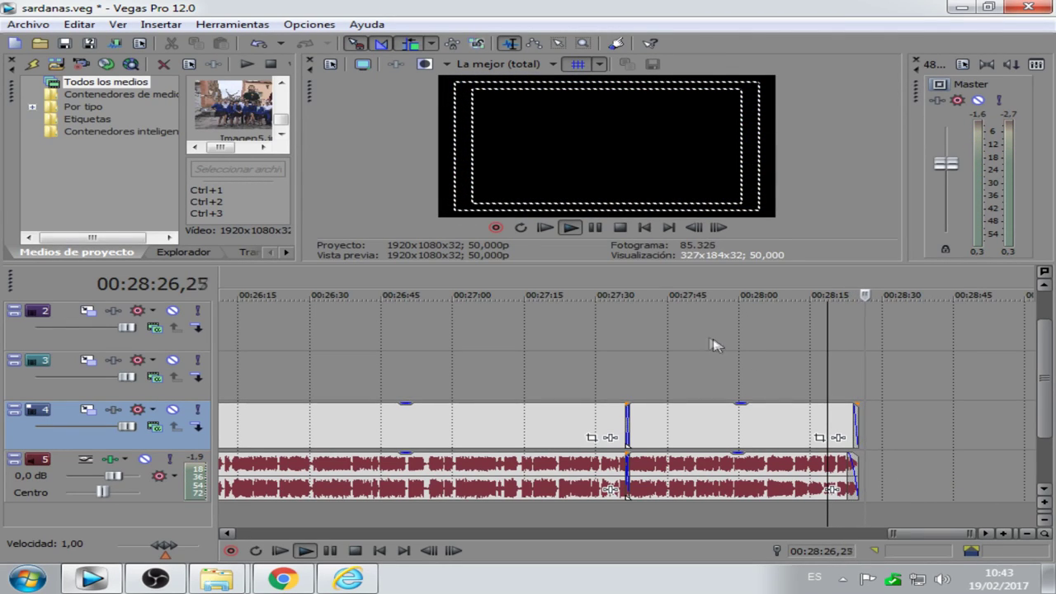
click(619, 227)
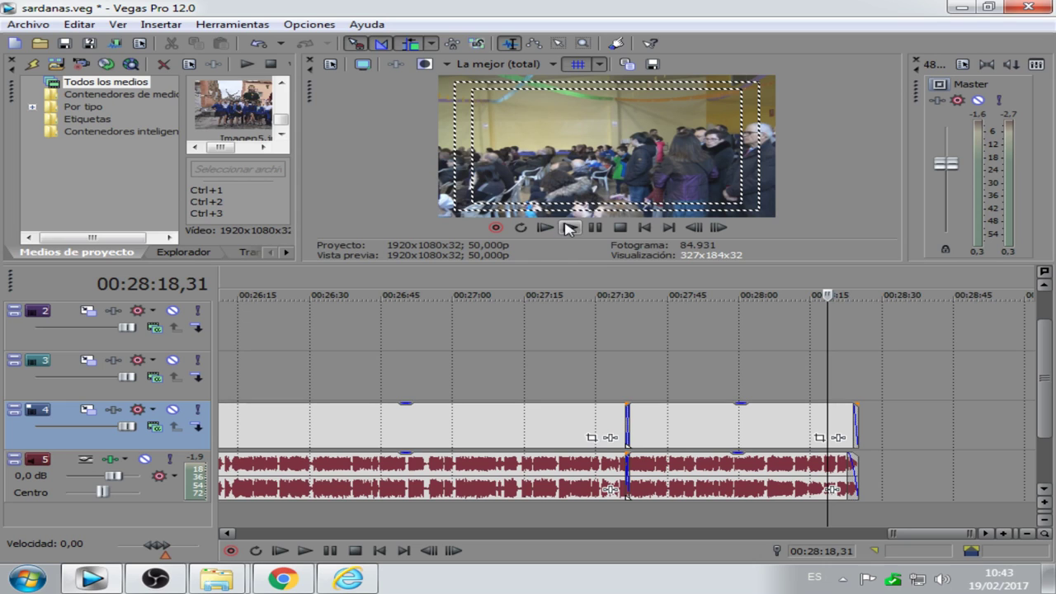
- Replay the project's ending at a closer timeline zoom to examine the video and audio fade-outs, pausing before they begin
click(594, 227)
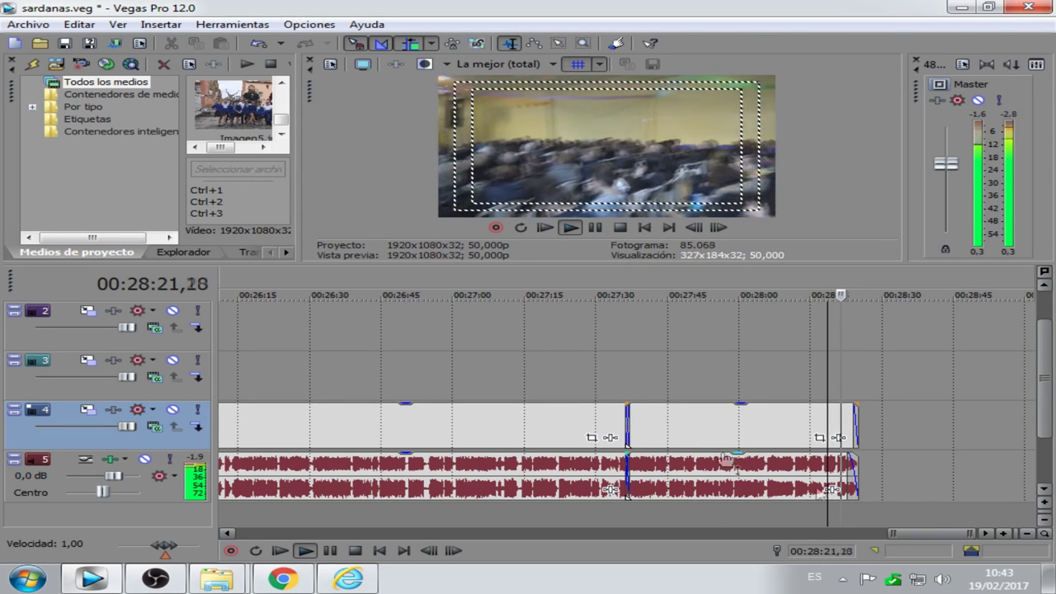
click(1005, 535)
click(1005, 534)
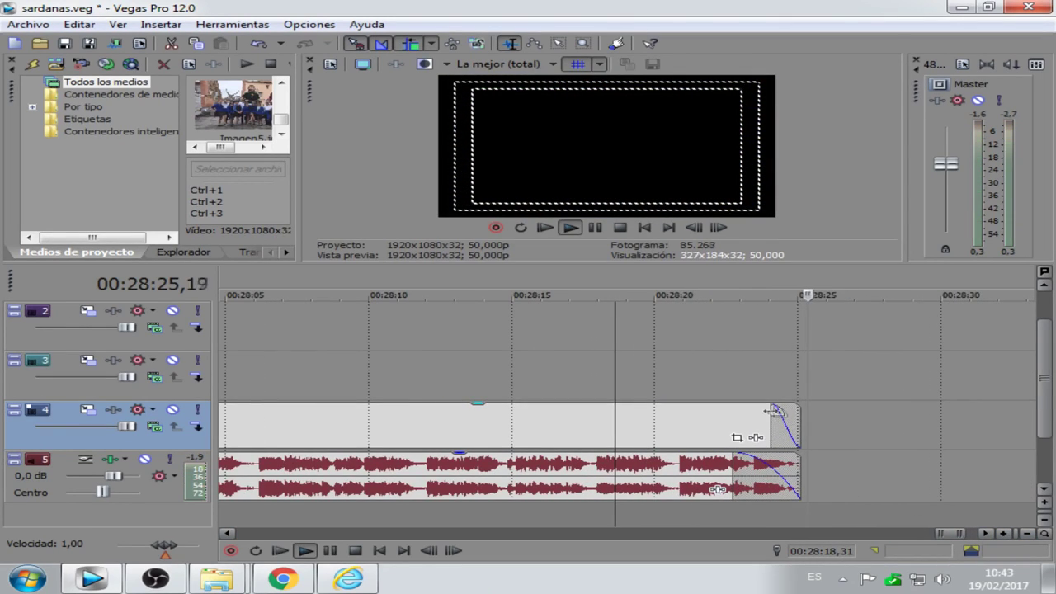
click(595, 228)
click(595, 228)
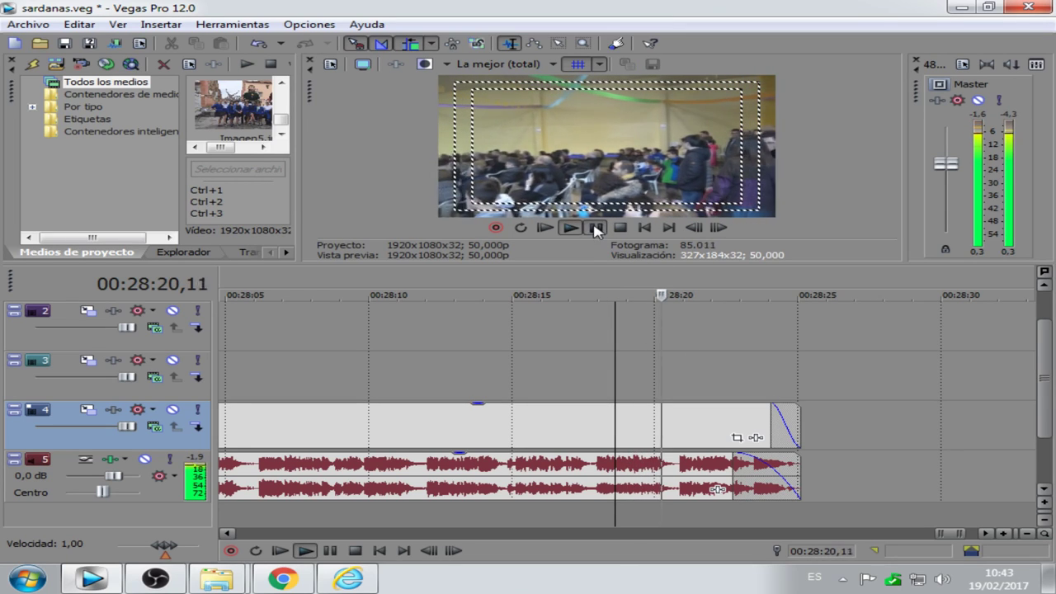
click(594, 229)
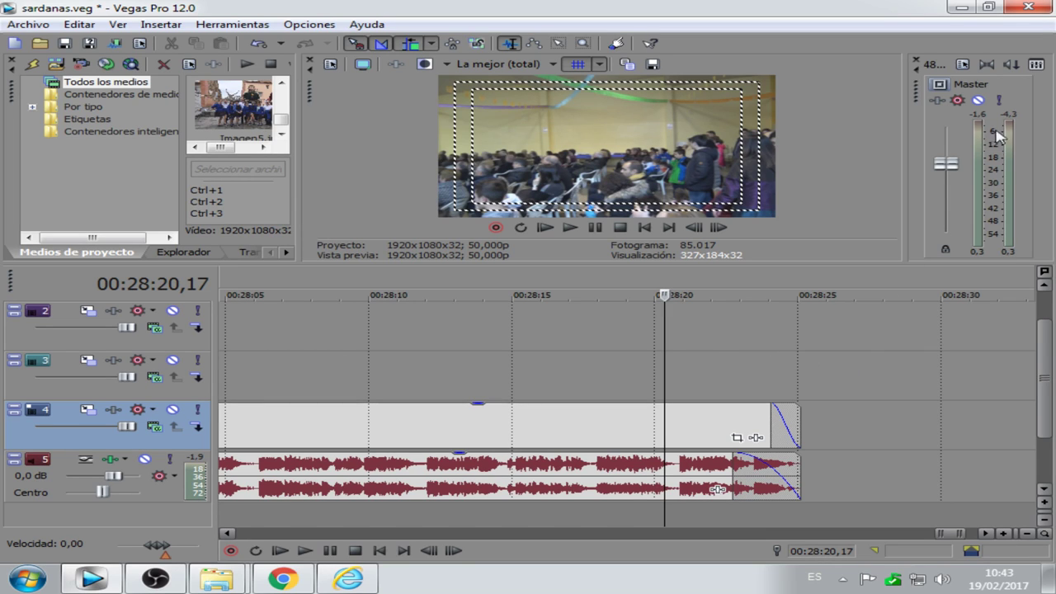
- Lower the master volume to -Inf and lengthen the last clip's fade-outs to about 3 seconds for audio and 1.4 seconds for video
drag(946, 173, 946, 261)
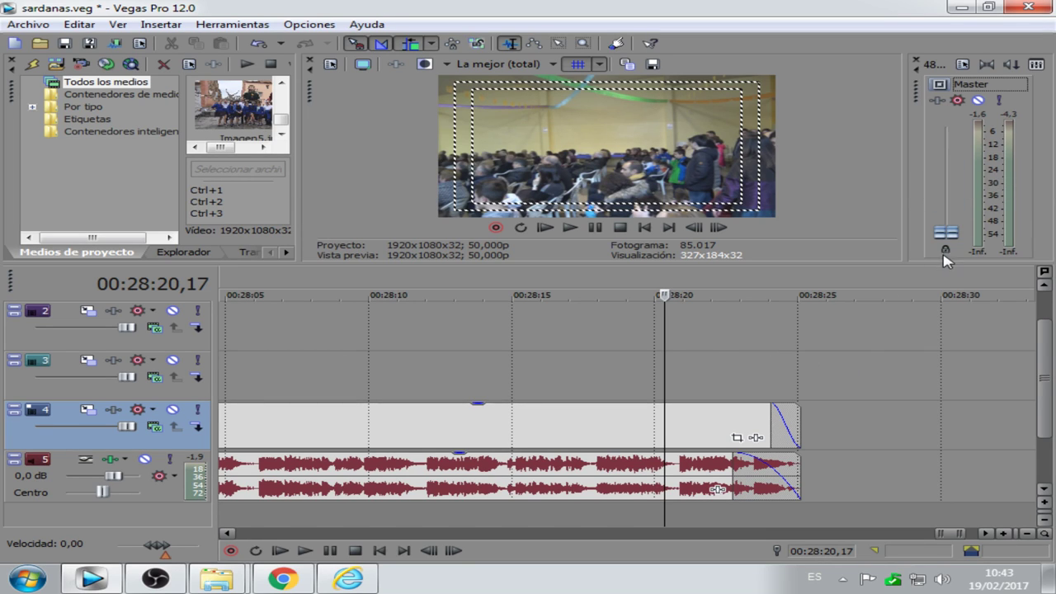
click(749, 285)
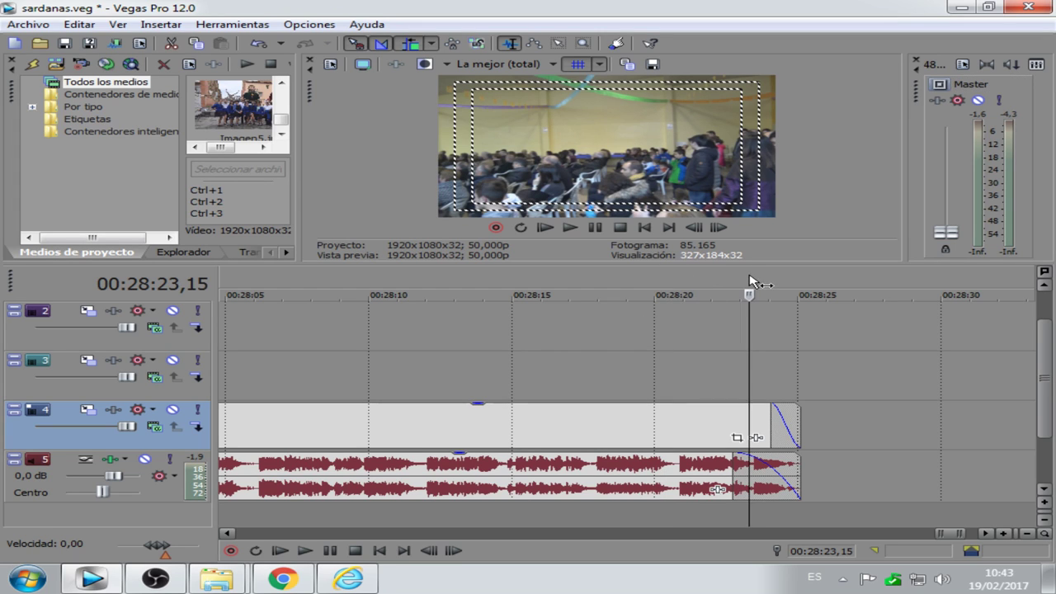
drag(742, 461, 716, 464)
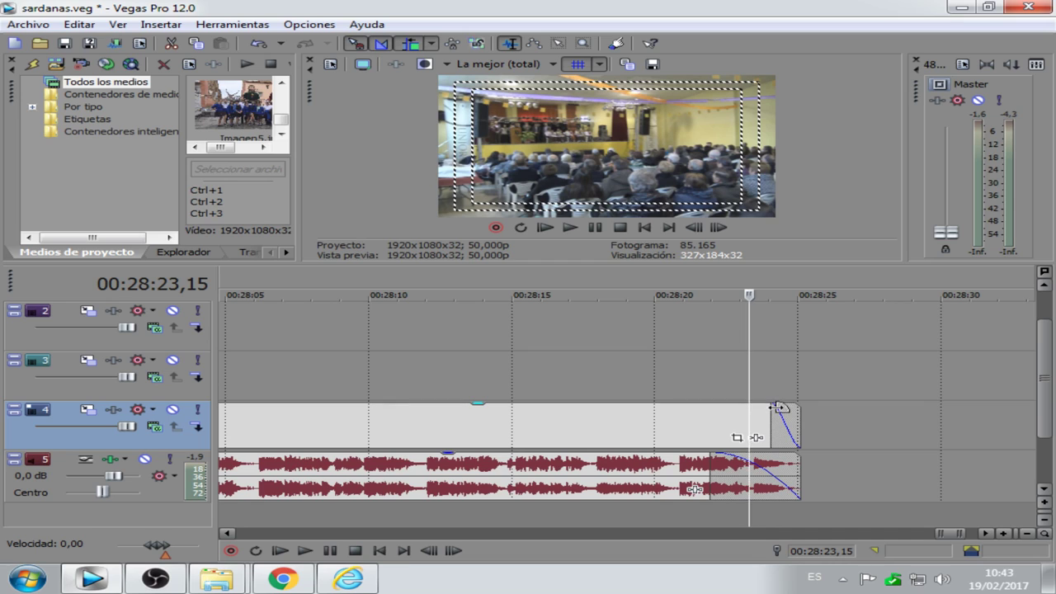
mouse_move(779, 401)
mouse_down()
mouse_move(816, 409)
mouse_move(779, 410)
mouse_up()
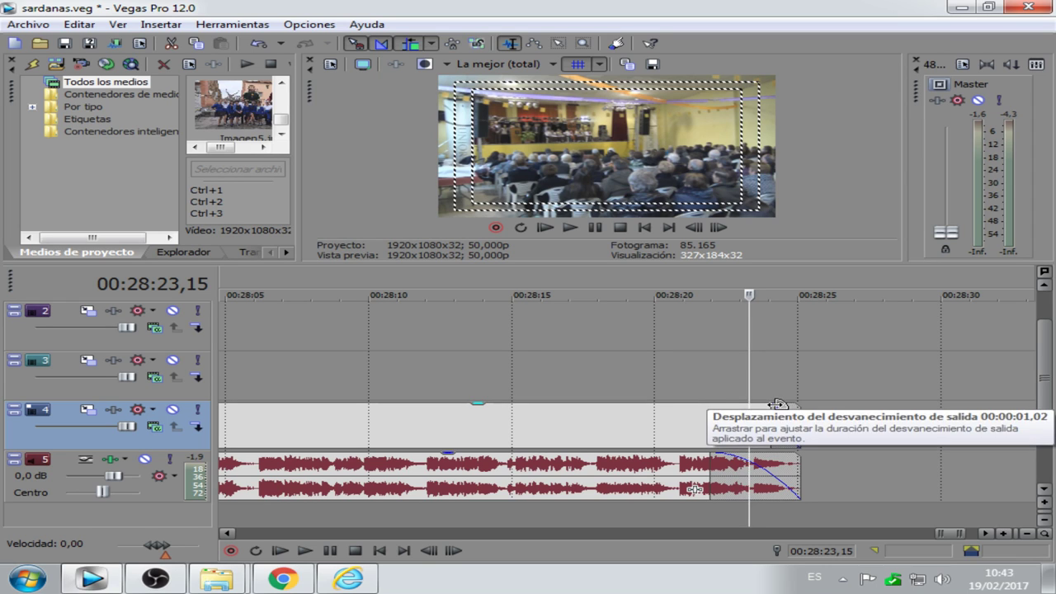
mouse_move(777, 404)
mouse_down()
mouse_move(798, 405)
mouse_move(762, 407)
mouse_up()
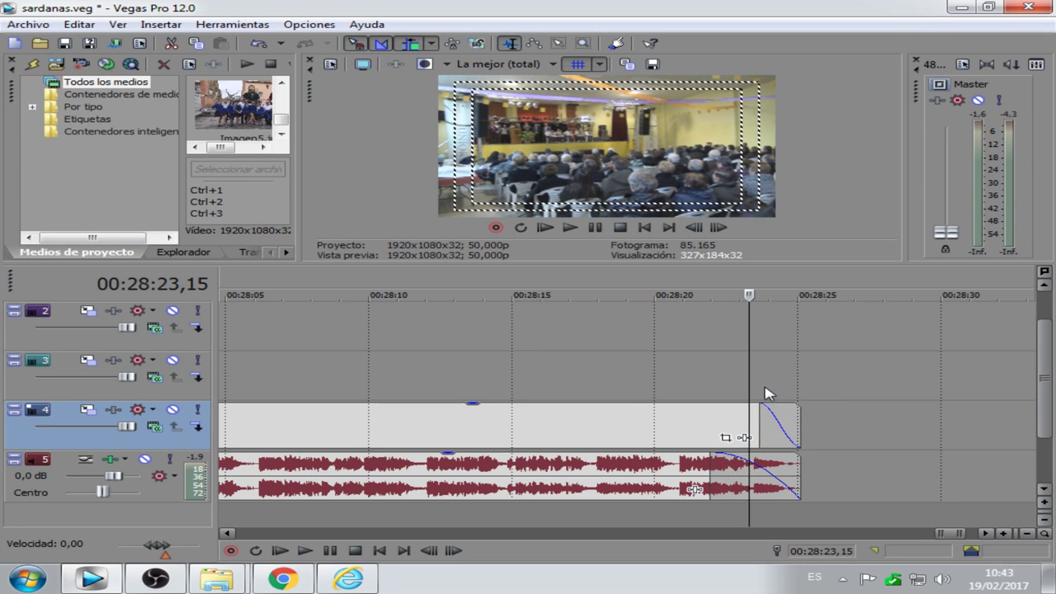
- Play the ending from 00:28:23,15 to check the longer fade-outs and return to the project start
click(571, 229)
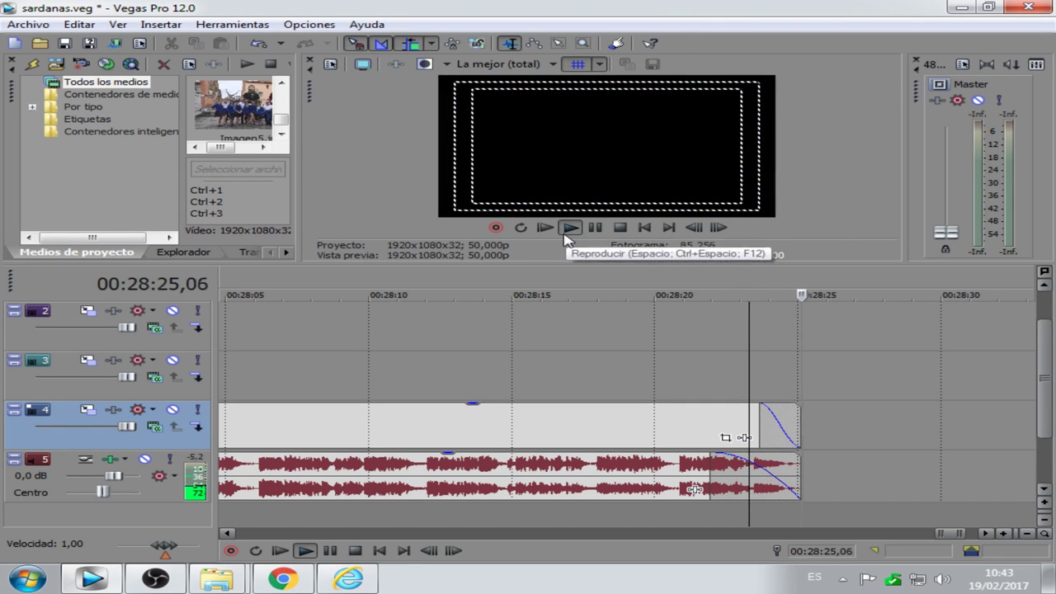
click(595, 231)
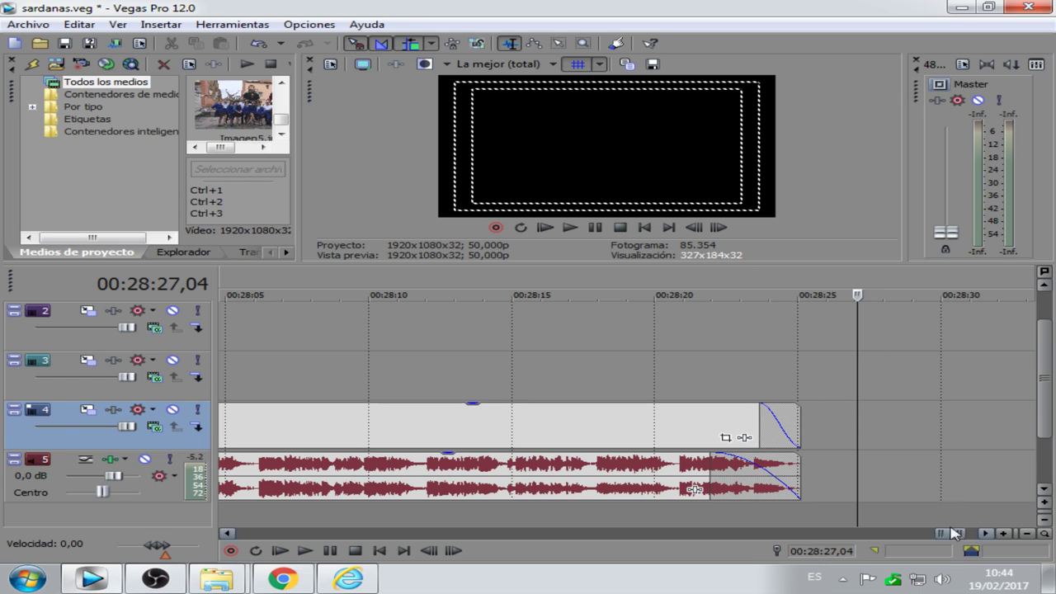
click(644, 228)
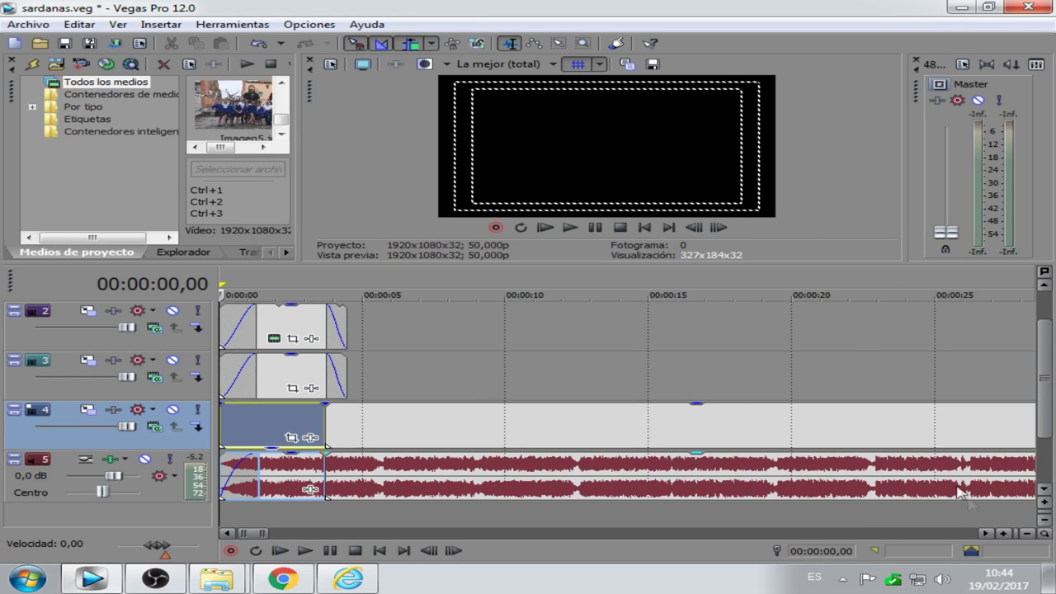
- At 00:00:02,11, mute track 3 and raise the opening video segment's opacity on track 4 to inspect it, restoring both settings
click(1028, 533)
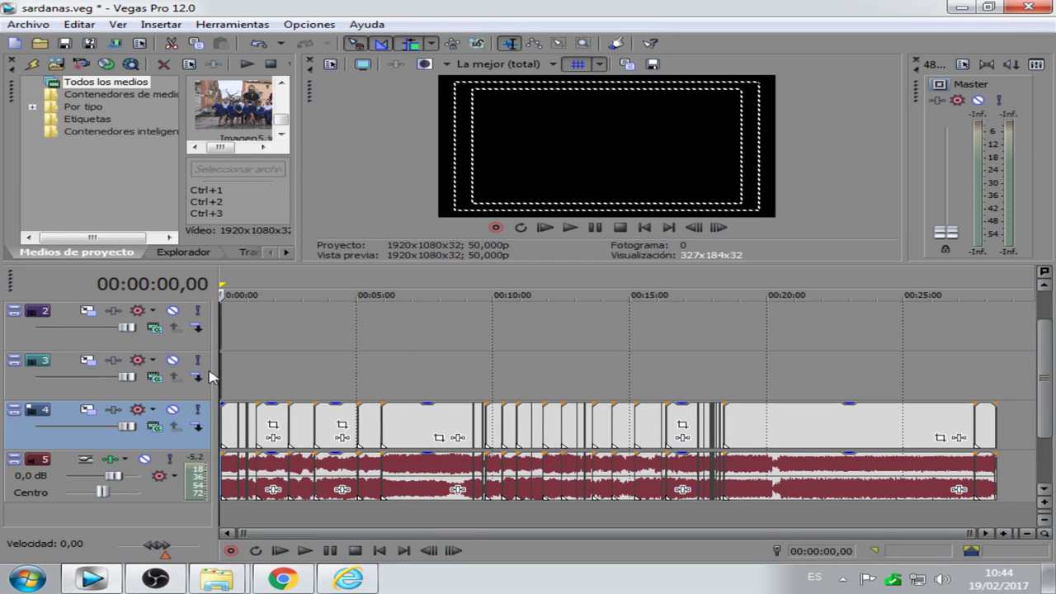
click(1003, 533)
click(1004, 533)
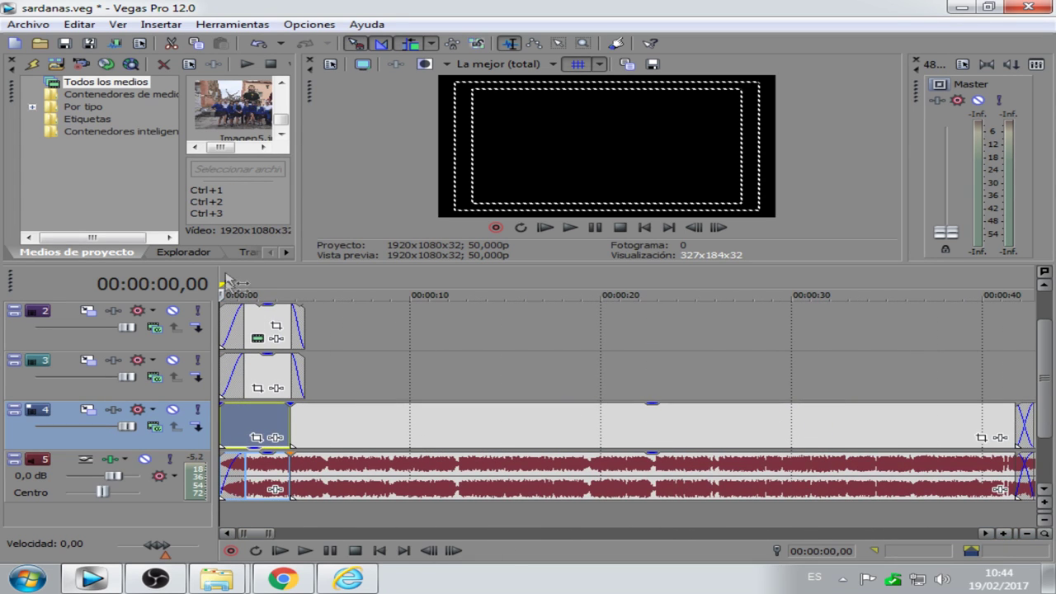
mouse_move(255, 360)
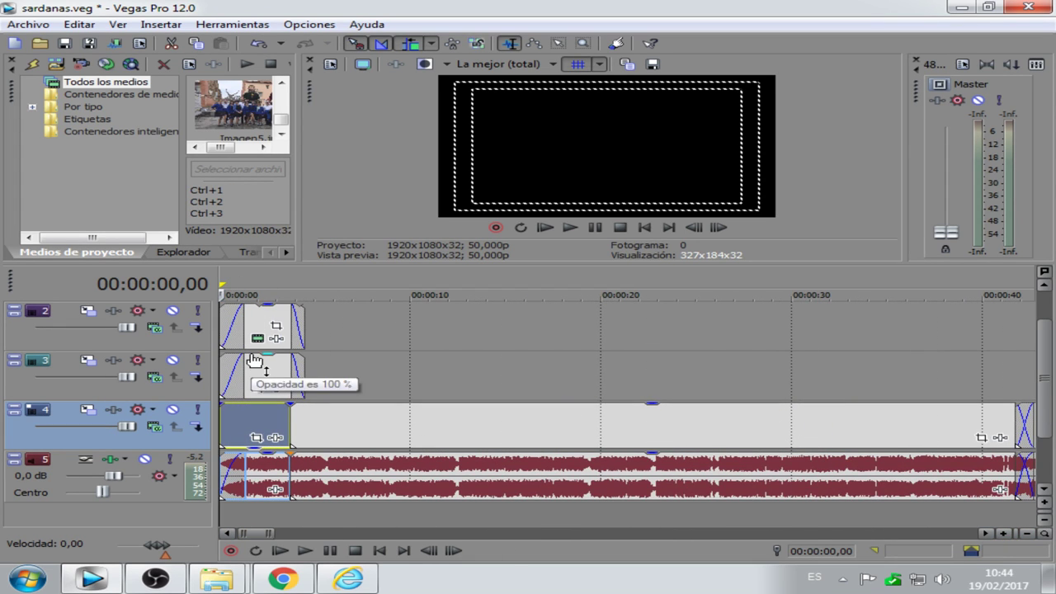
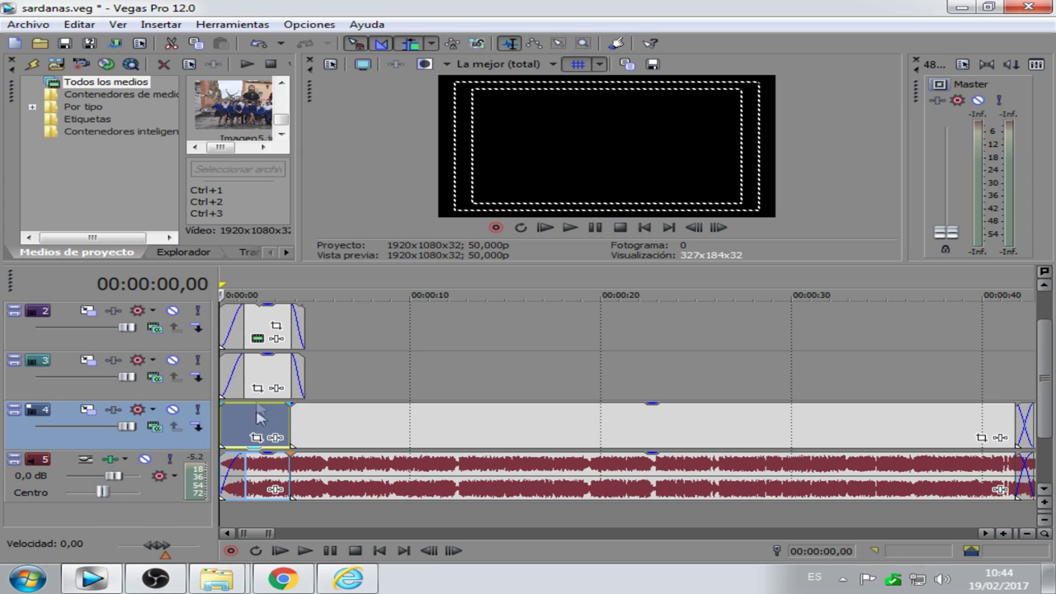
click(260, 289)
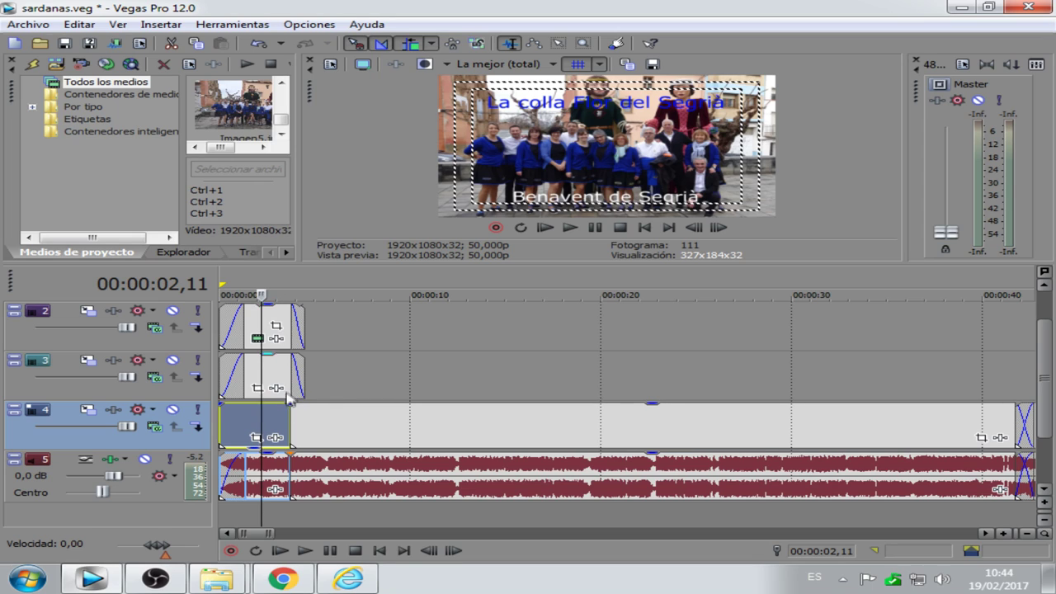
click(174, 362)
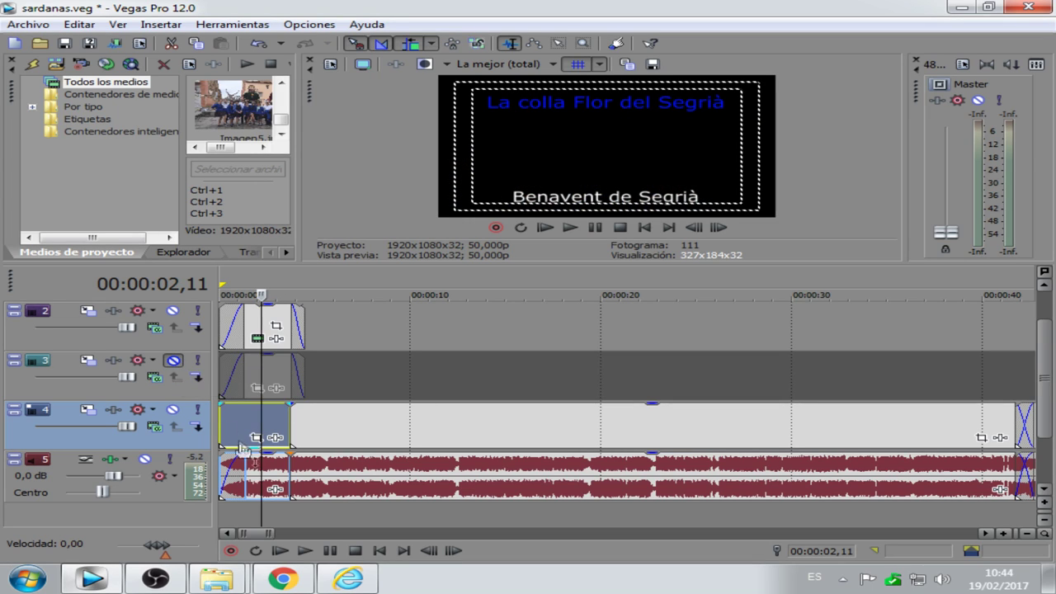
drag(245, 456, 249, 410)
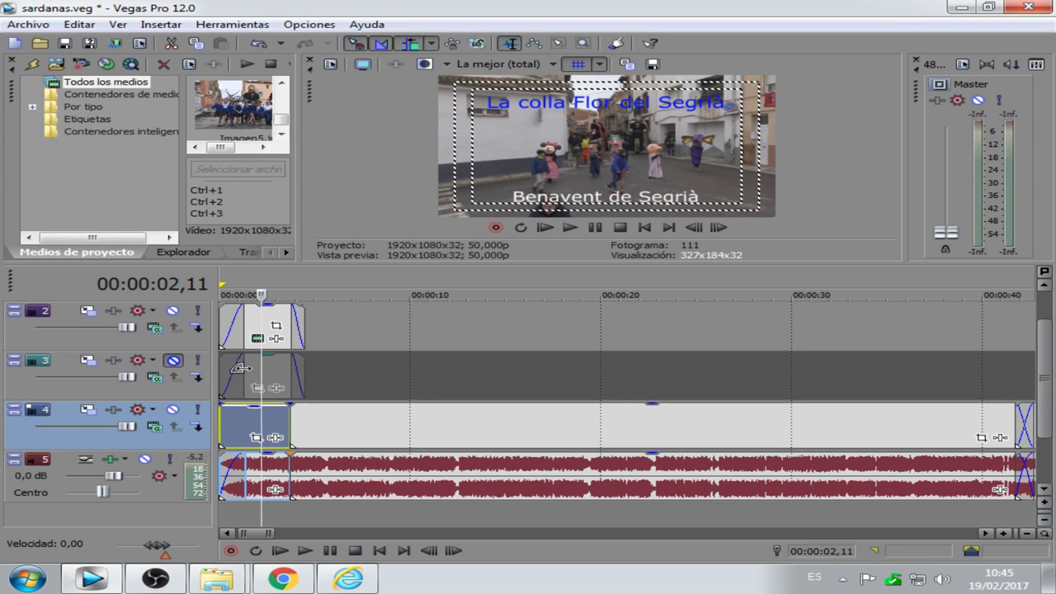
drag(257, 412, 246, 456)
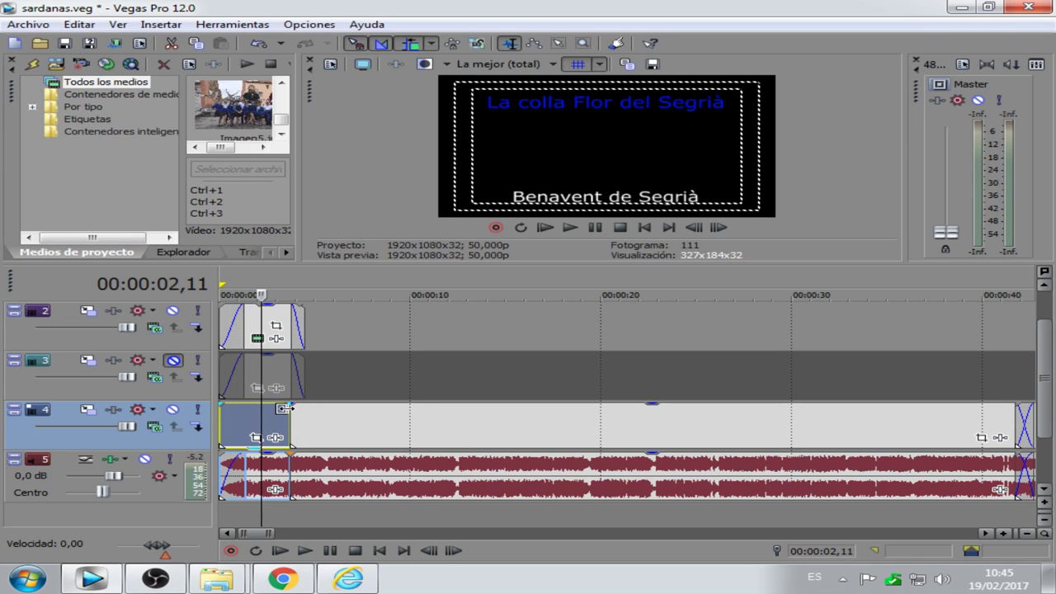
click(172, 360)
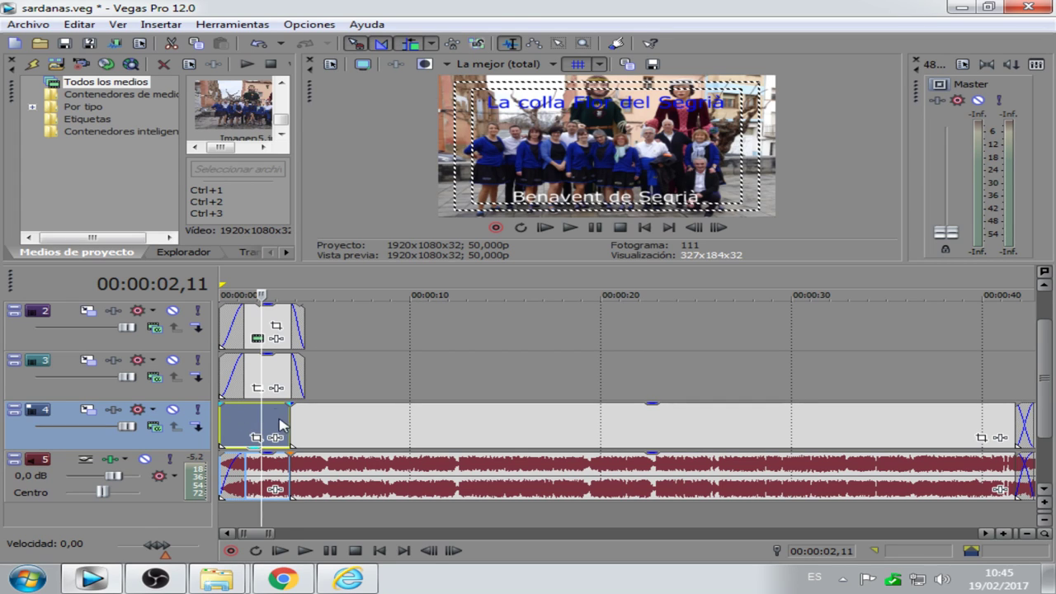
- Play the project from the start in an enlarged preview, briefly raising the master volume and lowering it again
click(644, 226)
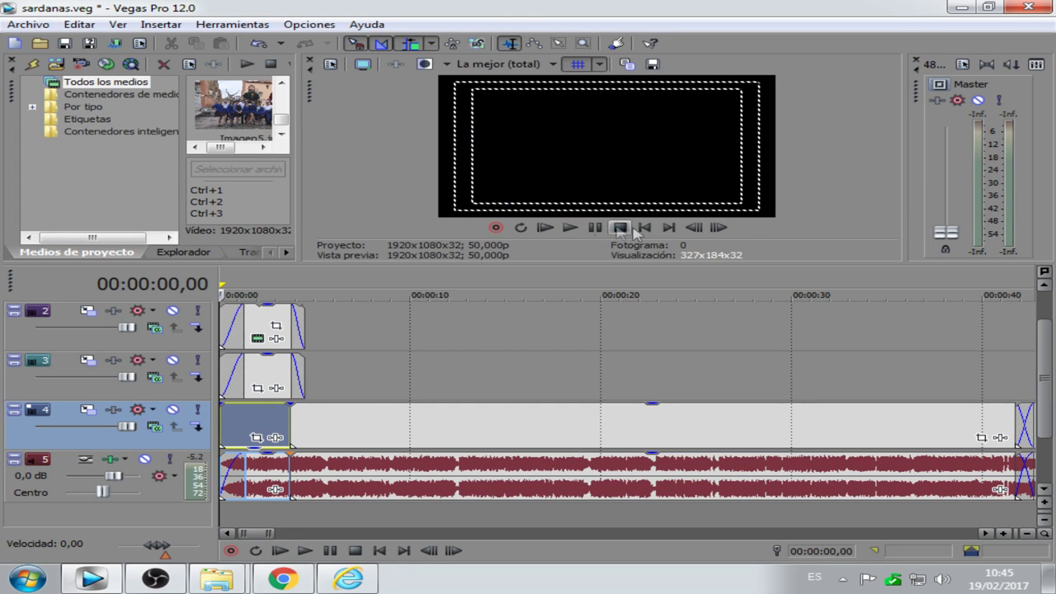
click(570, 228)
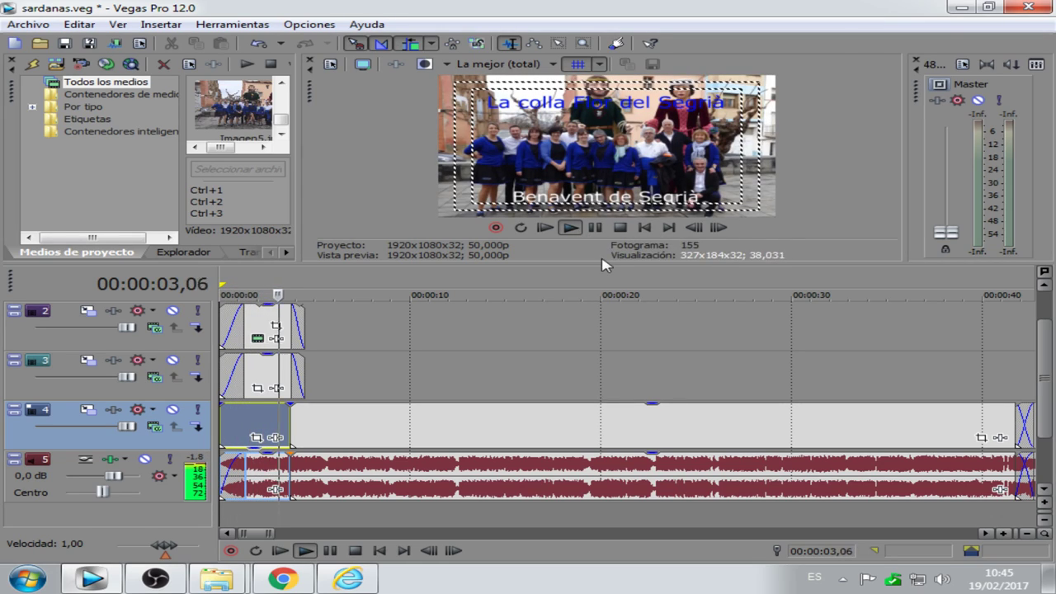
drag(592, 262, 568, 395)
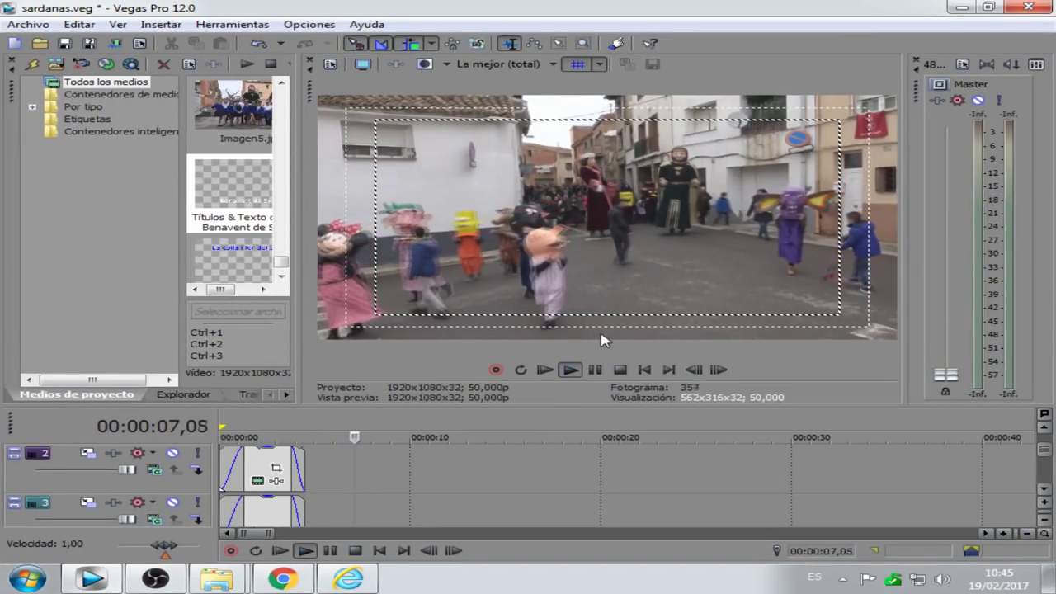
drag(952, 381, 944, 312)
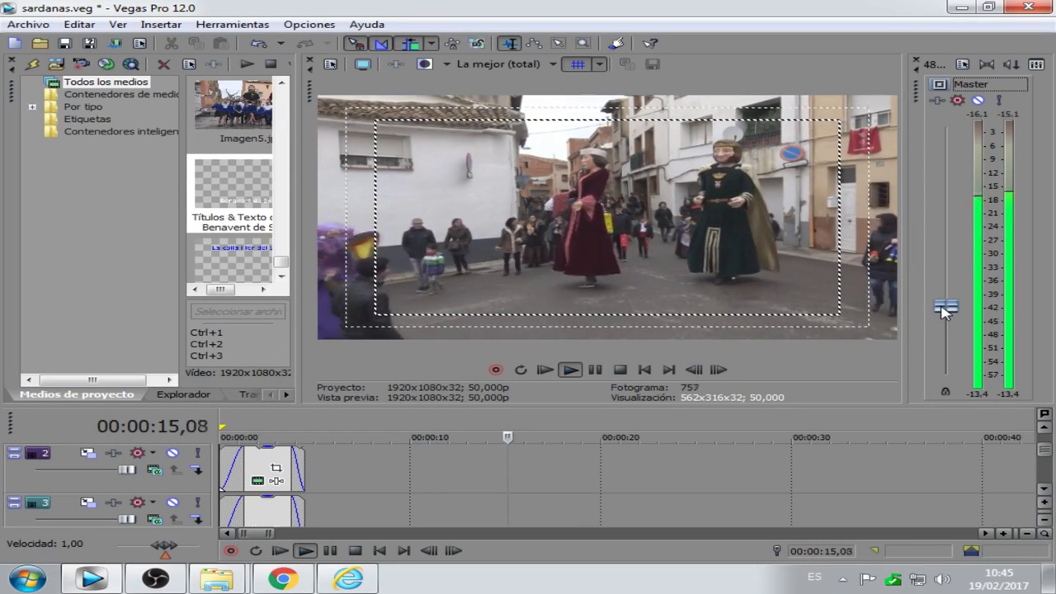
drag(944, 311, 945, 364)
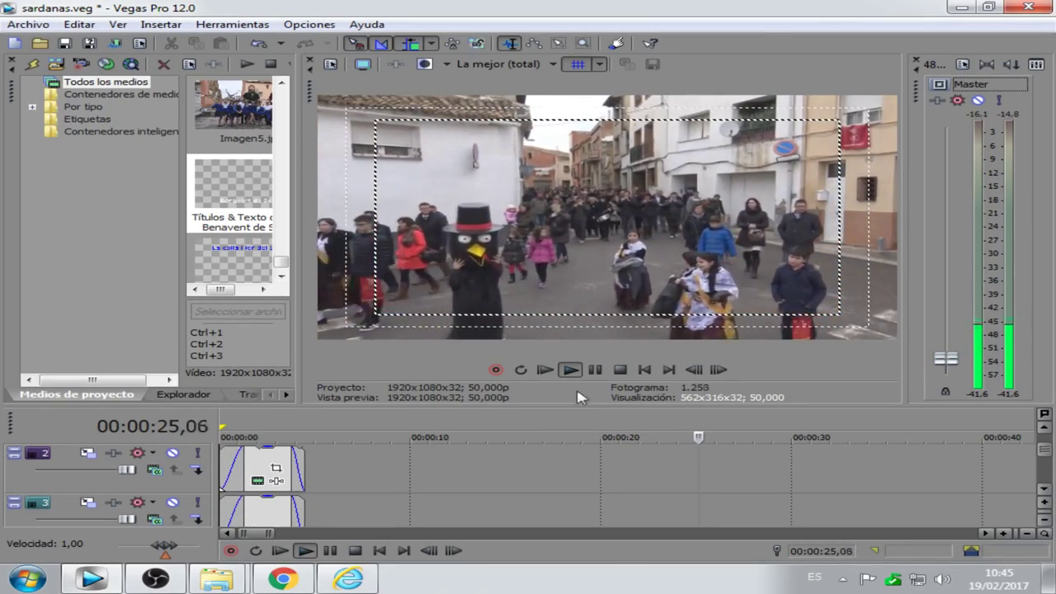
- Replay the opening from the project start, pause at 00:00:07,05 and shrink the preview to make room for the timeline
click(644, 369)
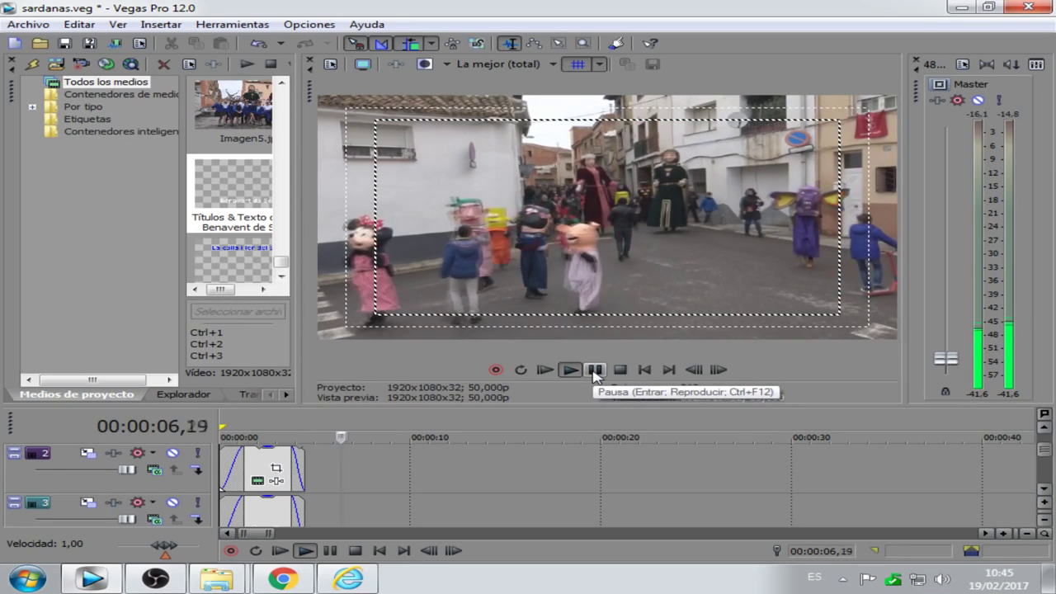
click(595, 370)
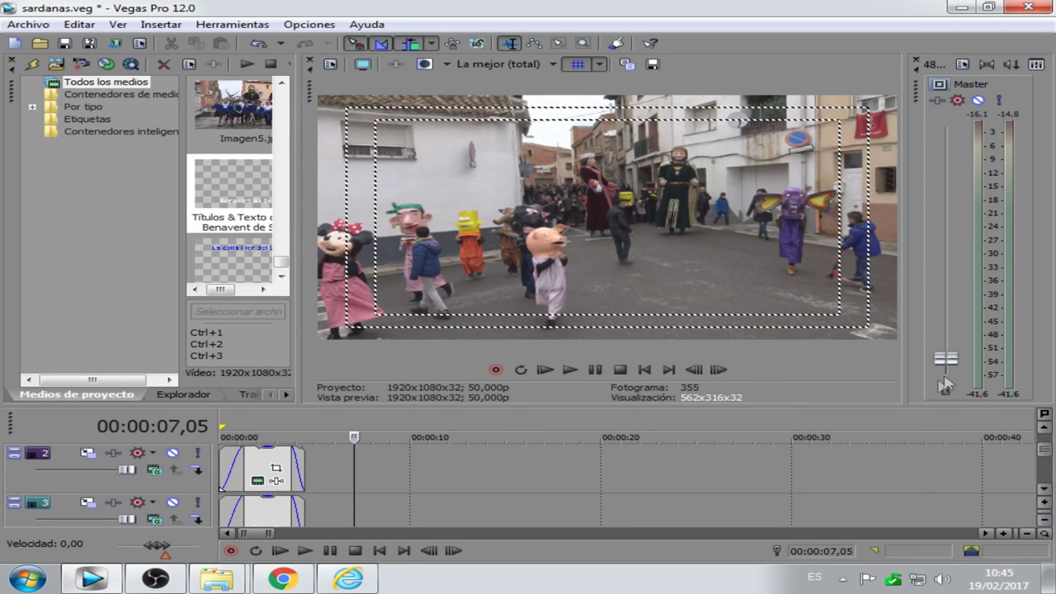
drag(847, 404, 847, 244)
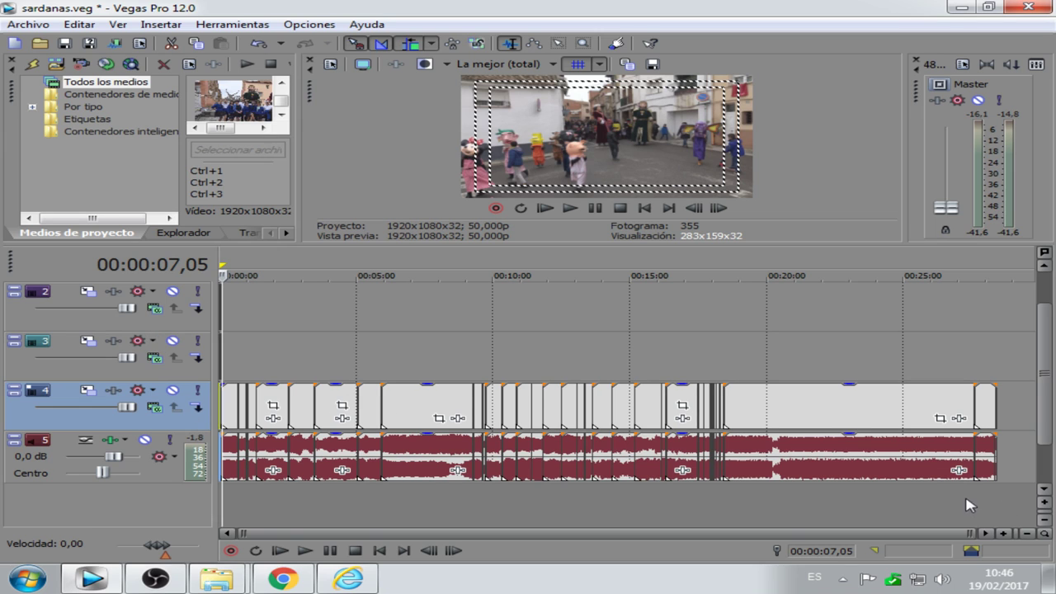
- Examine the timeline close up and over its full length, returning the playhead to the project start
click(1003, 535)
click(1026, 535)
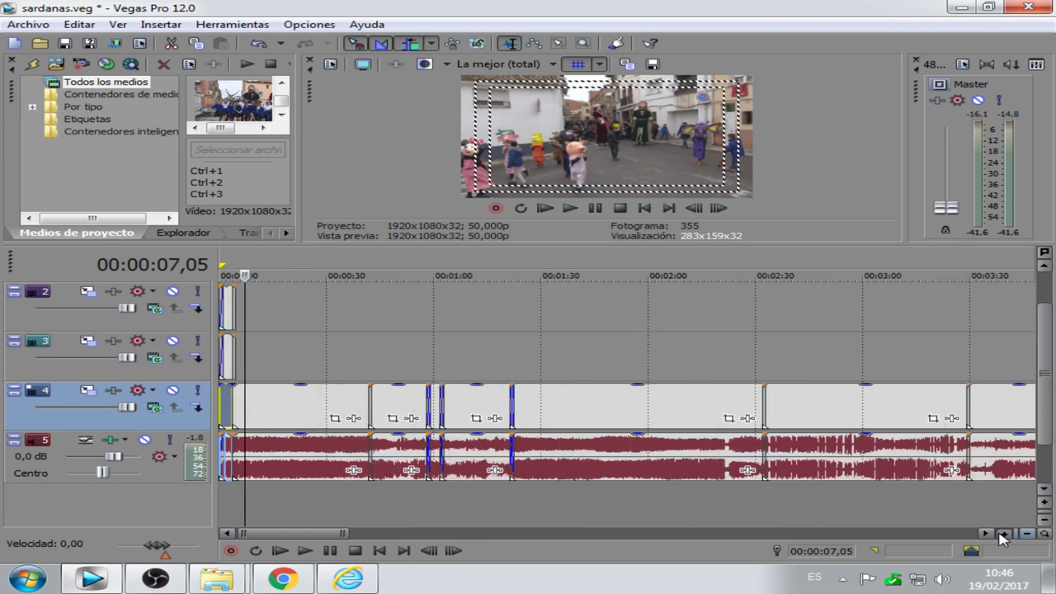
click(1027, 535)
click(1026, 535)
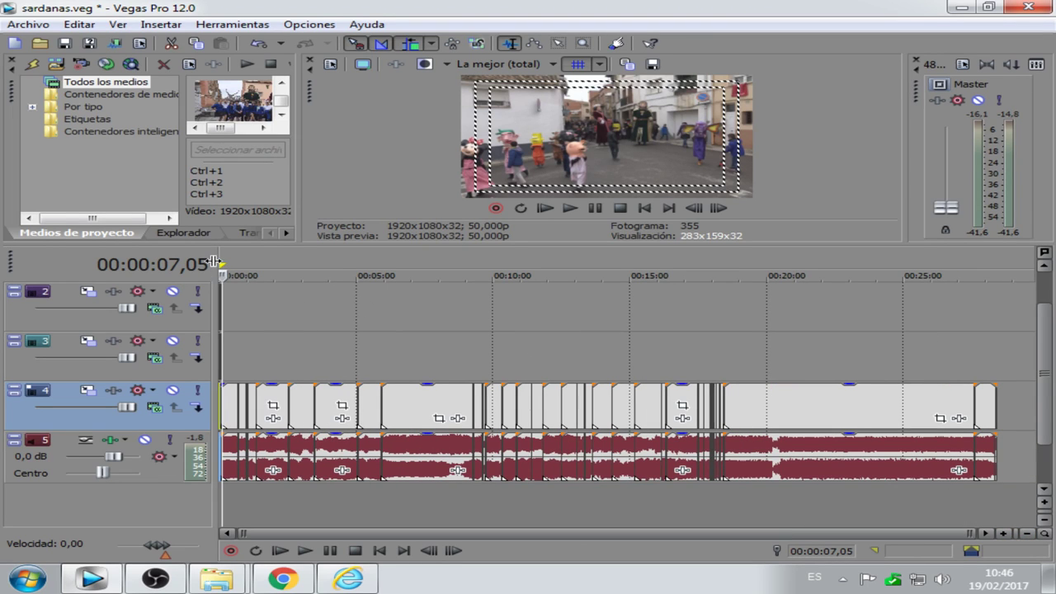
click(1004, 534)
click(1004, 533)
click(1003, 534)
click(1004, 533)
click(1004, 534)
click(1003, 534)
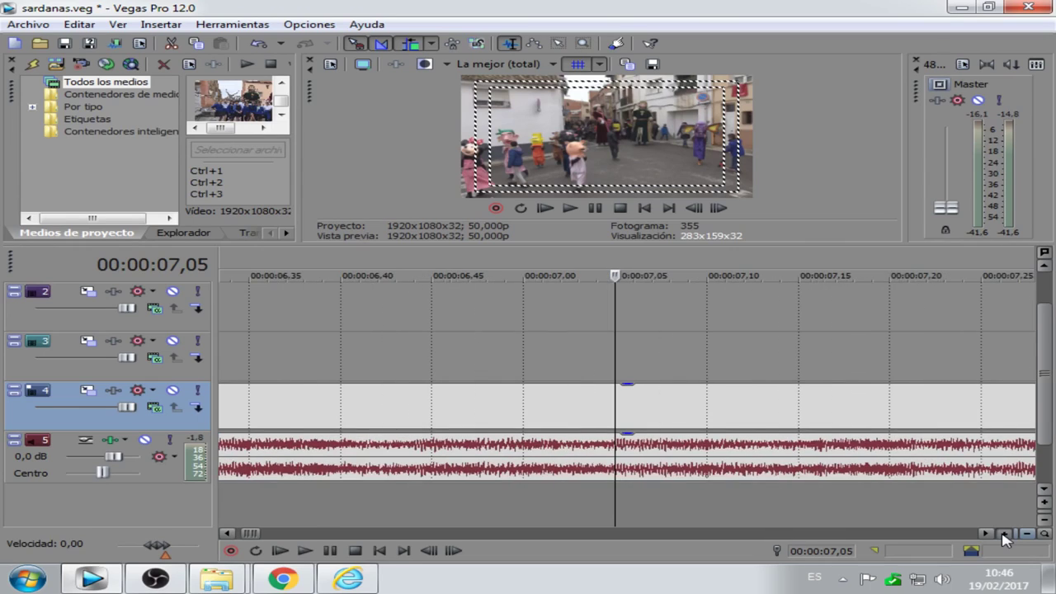
click(645, 209)
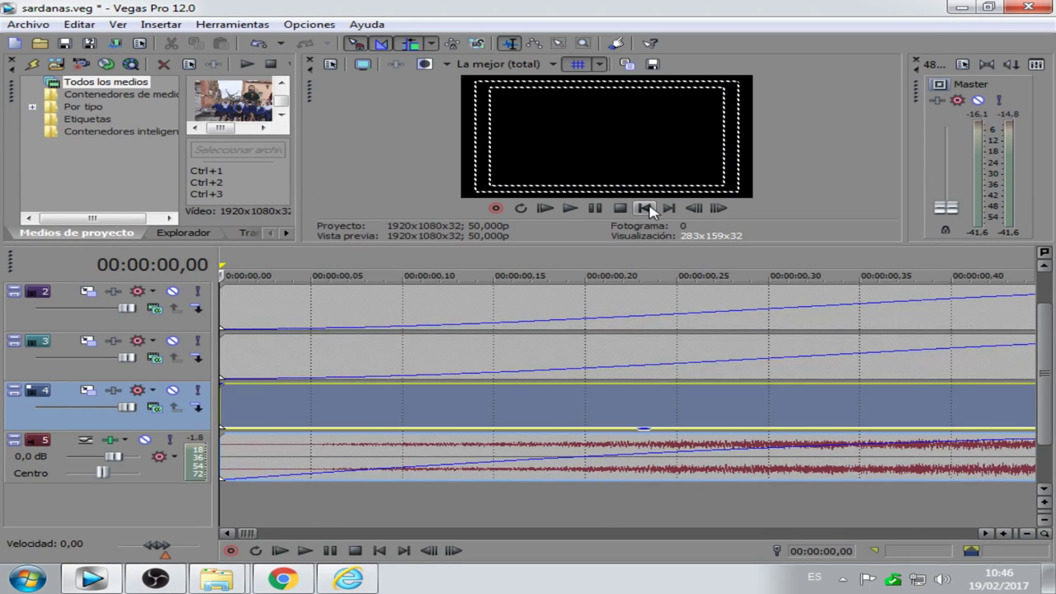
click(1026, 536)
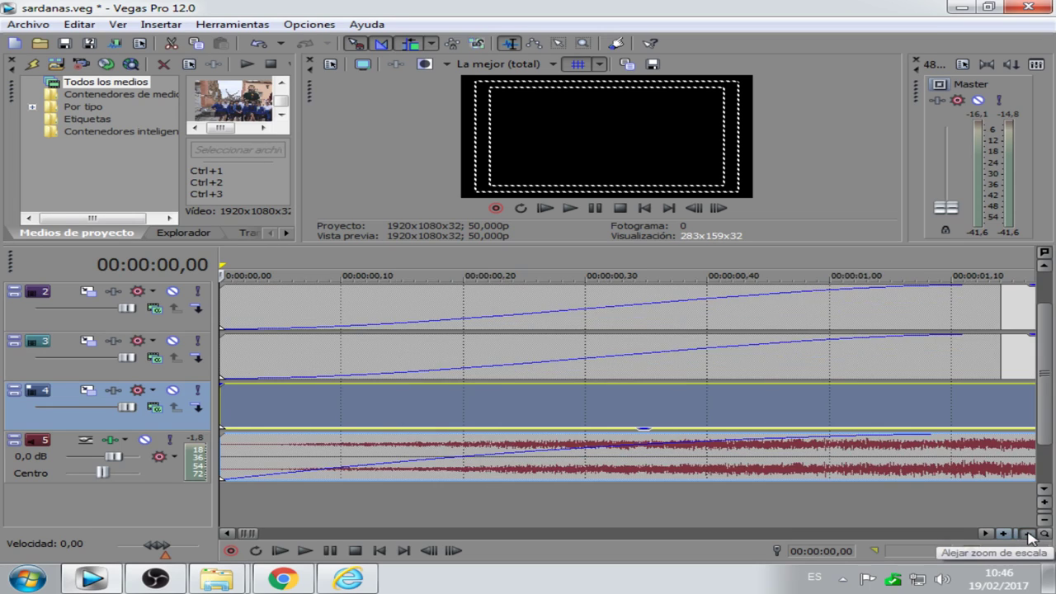
click(1028, 536)
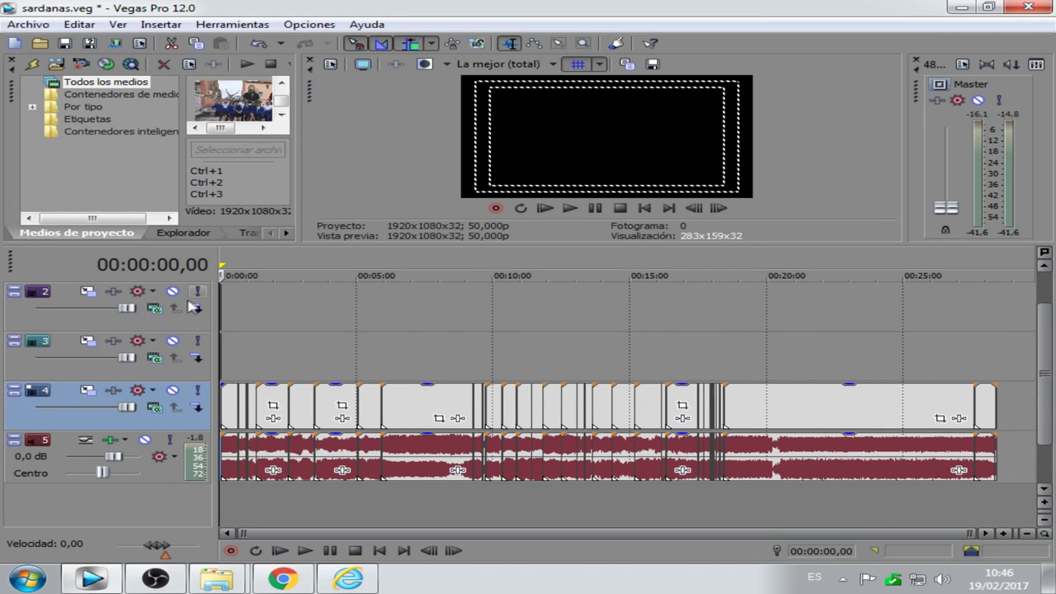
- Review the Sony AVC/MVC templates in the Render As settings and close them without rendering
click(113, 43)
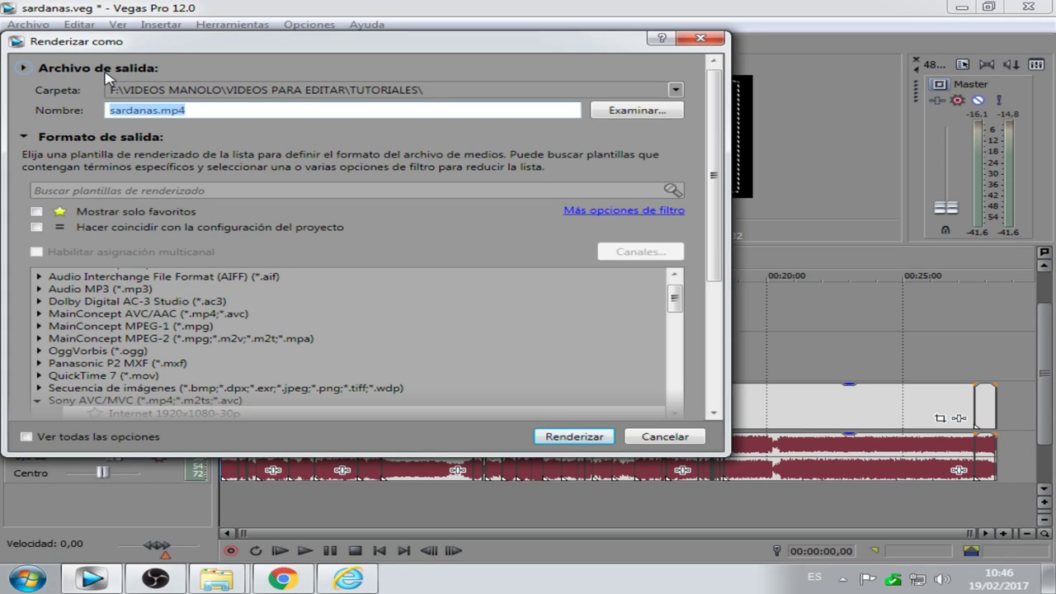
drag(468, 47, 605, 54)
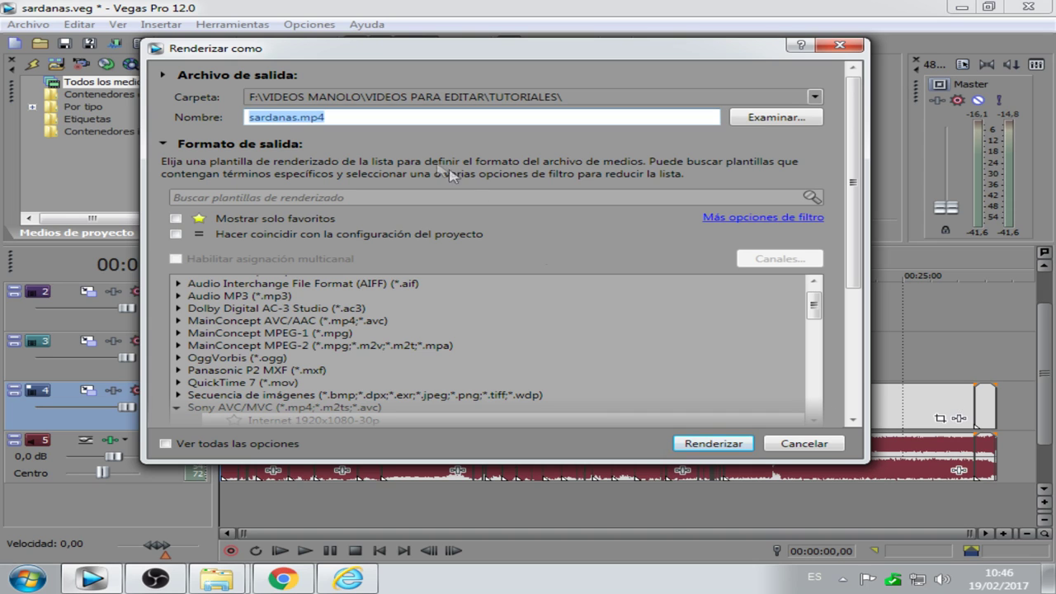
drag(852, 165, 379, 202)
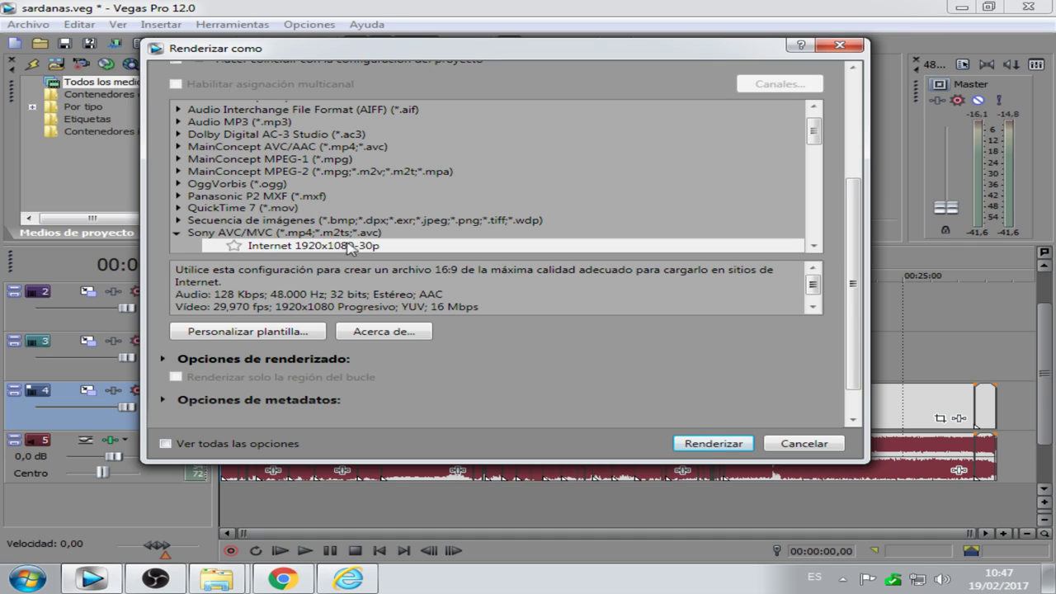
double_click(297, 235)
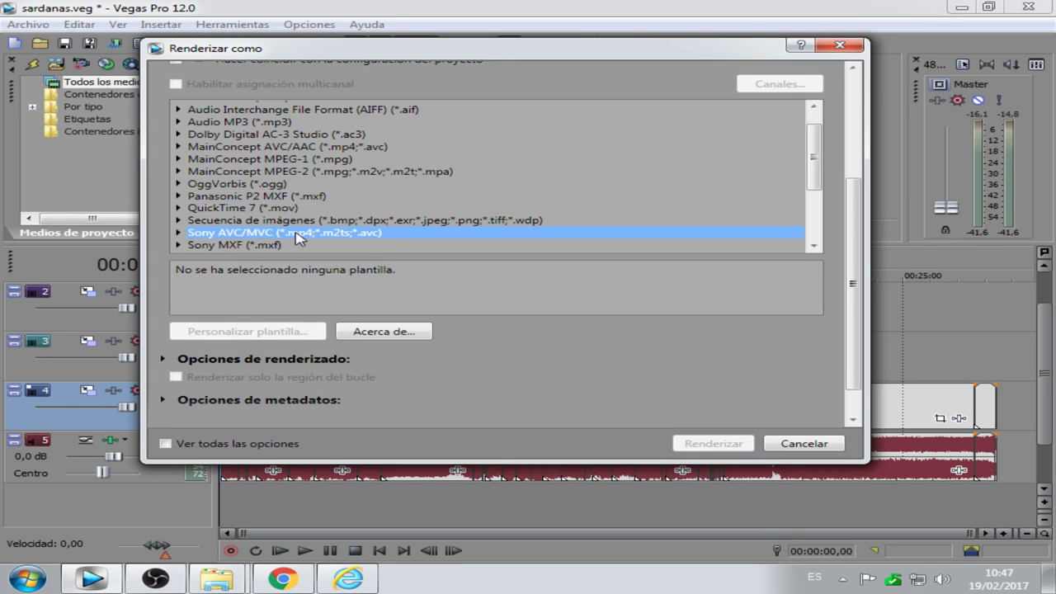
double_click(297, 234)
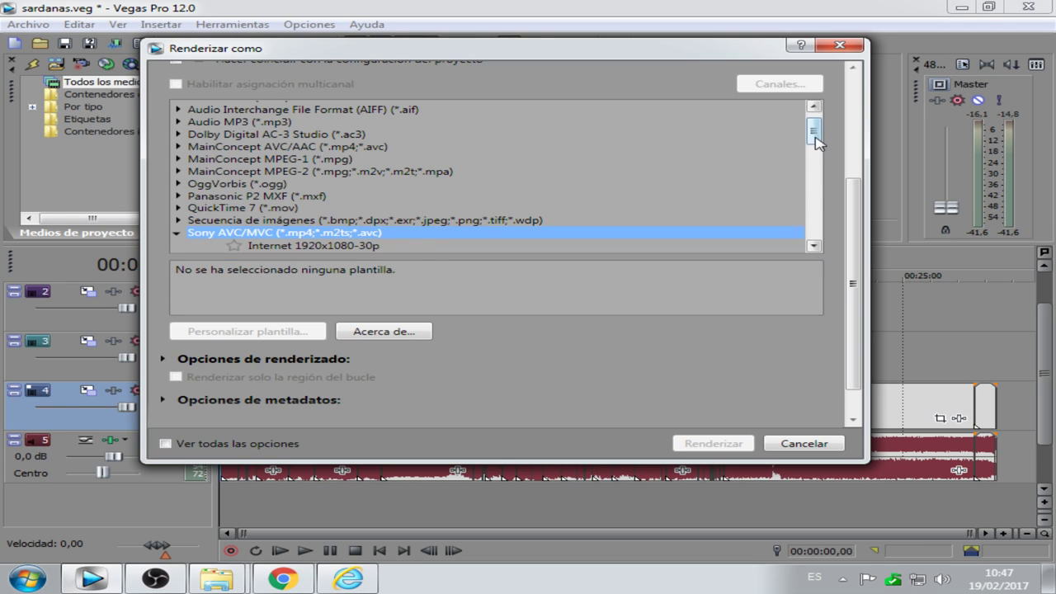
scroll(389, 190, down, 2)
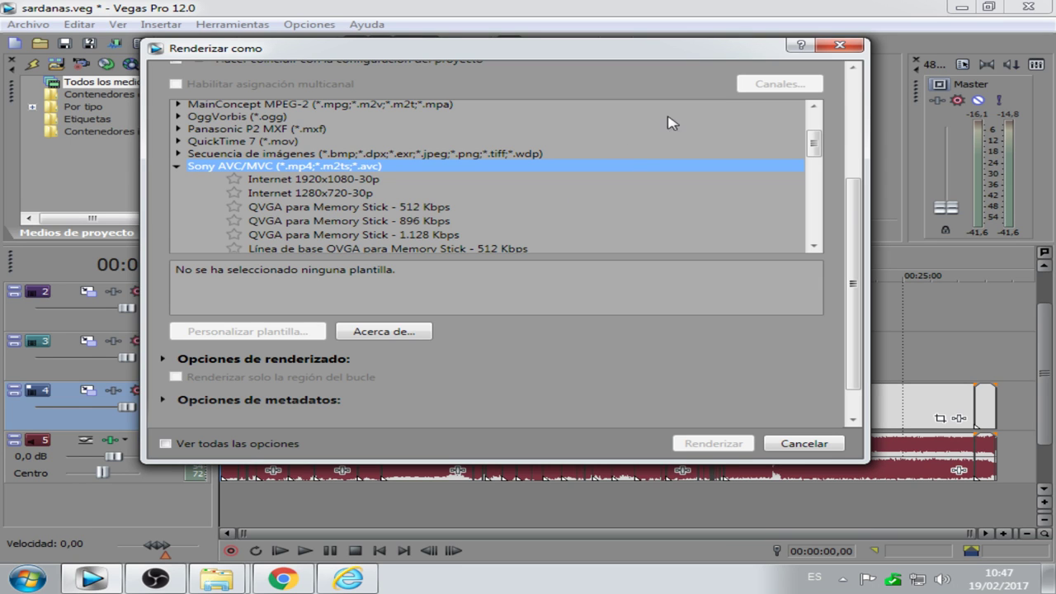
click(840, 45)
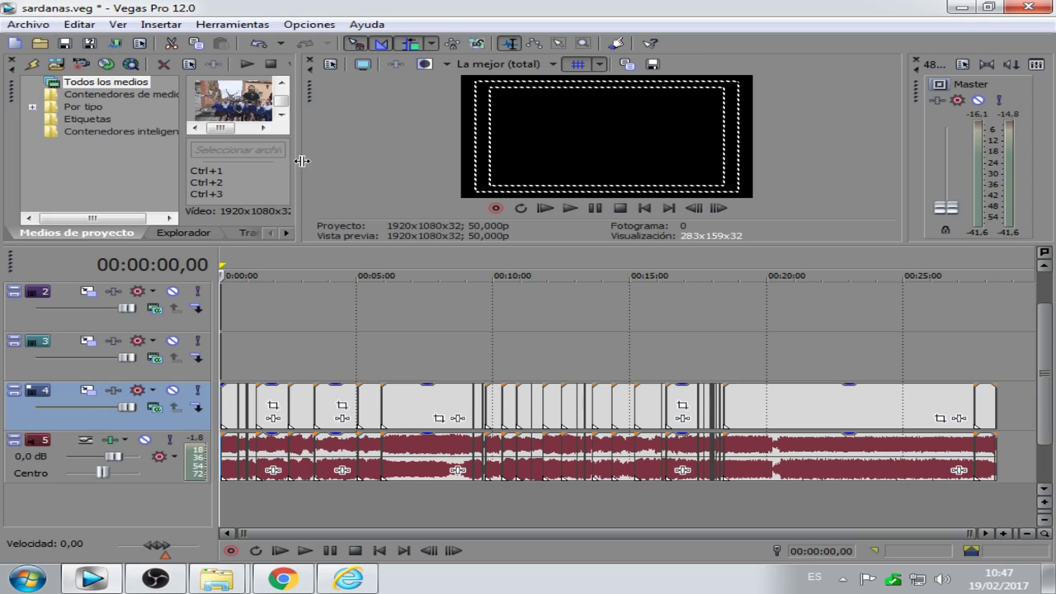
- Enlarge the project media area and select clip C0031.MP4 to check its video and audio properties
drag(372, 244, 372, 343)
drag(302, 183, 437, 199)
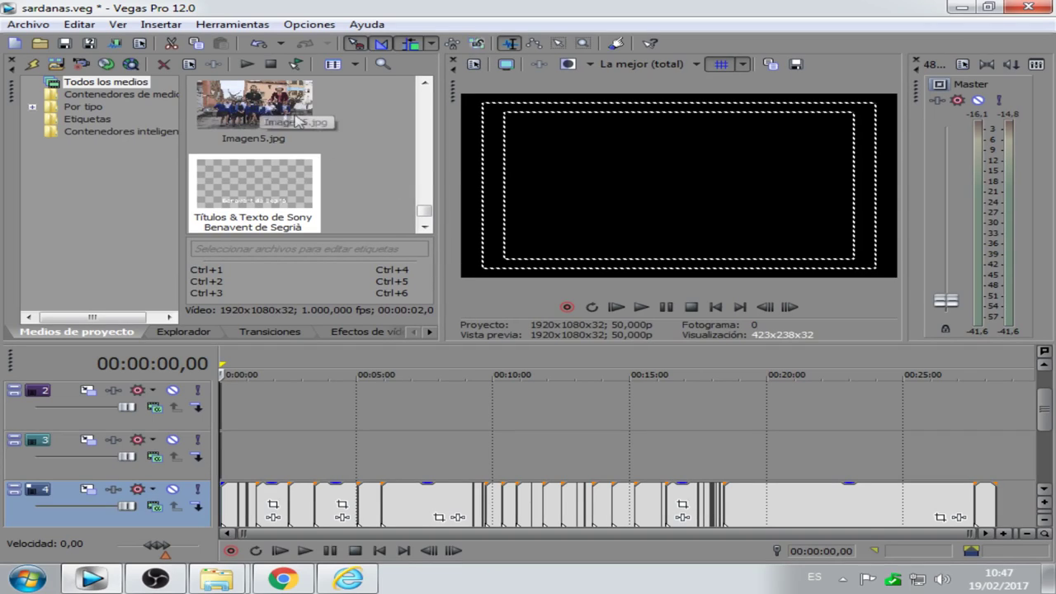
drag(425, 213, 424, 197)
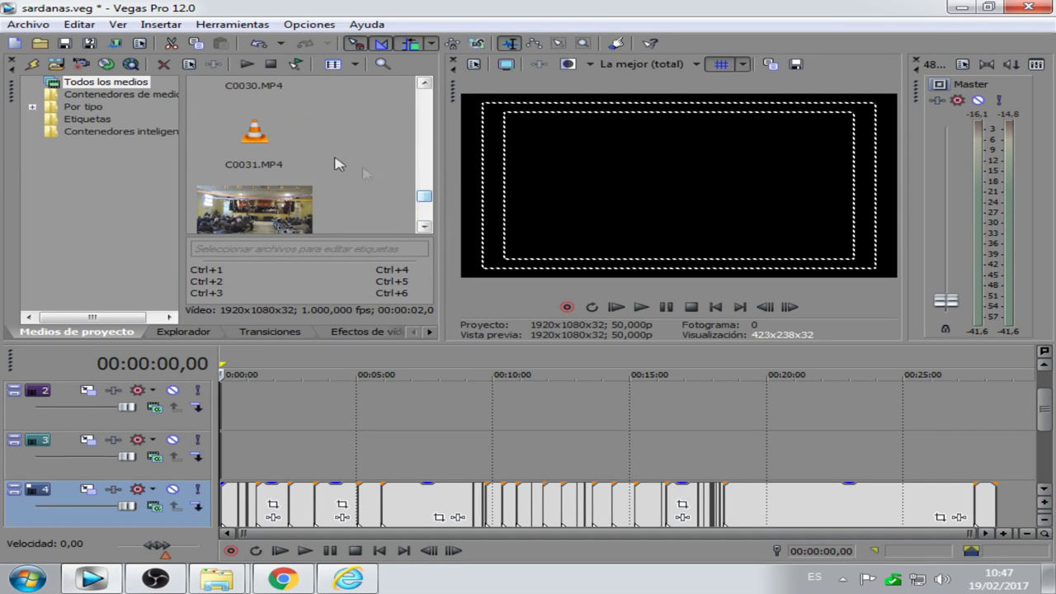
click(250, 138)
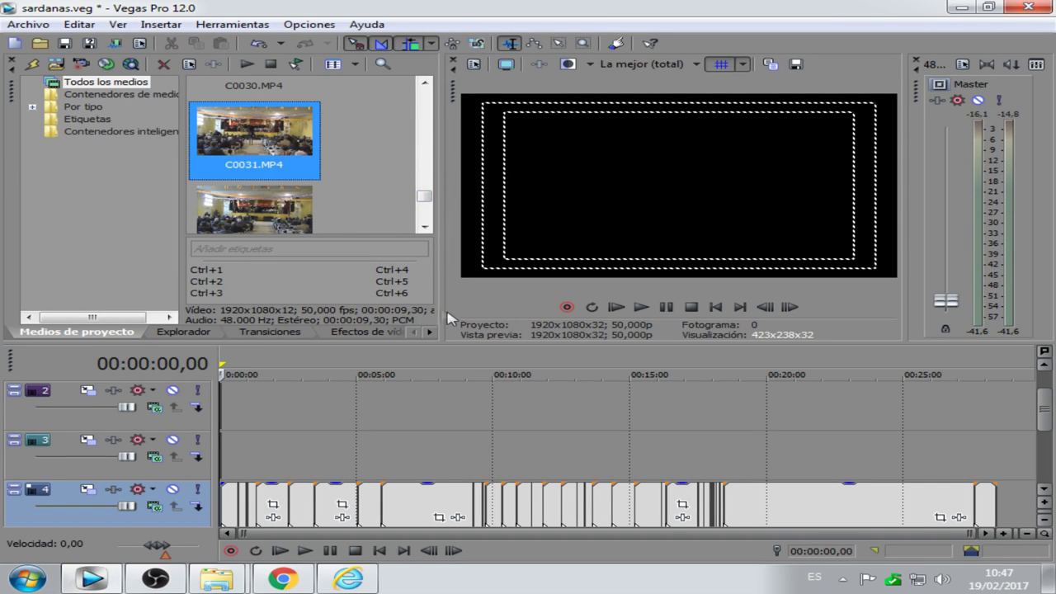
drag(438, 300, 579, 317)
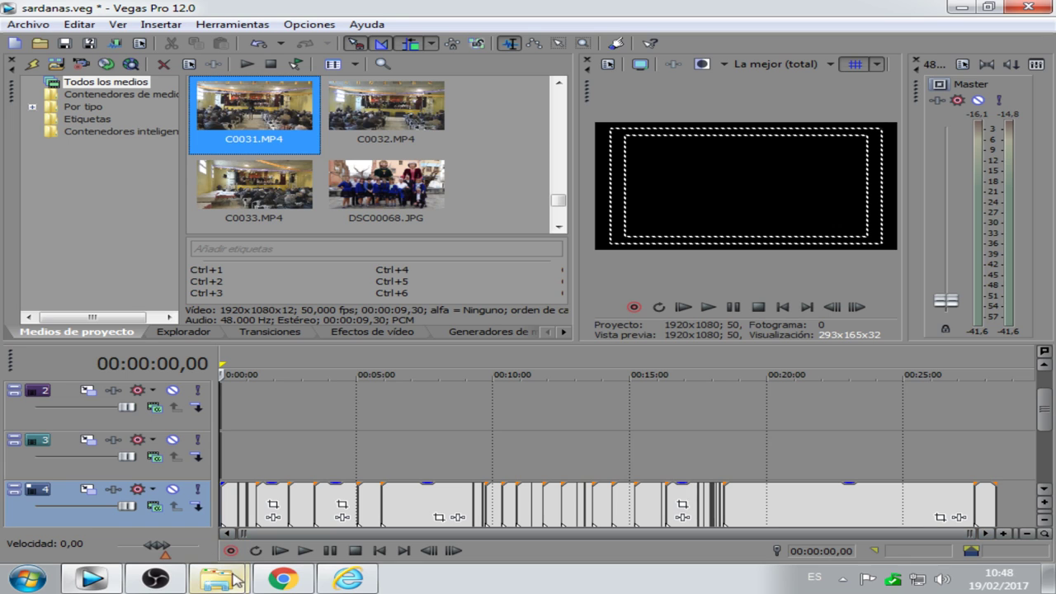
- Switch to Windows Explorer and check the properties of clip C0001 in the SARDANAS A BENAVENT DE SEGRIA folder's 28-01-2017 subfolder
mouse_move(232, 580)
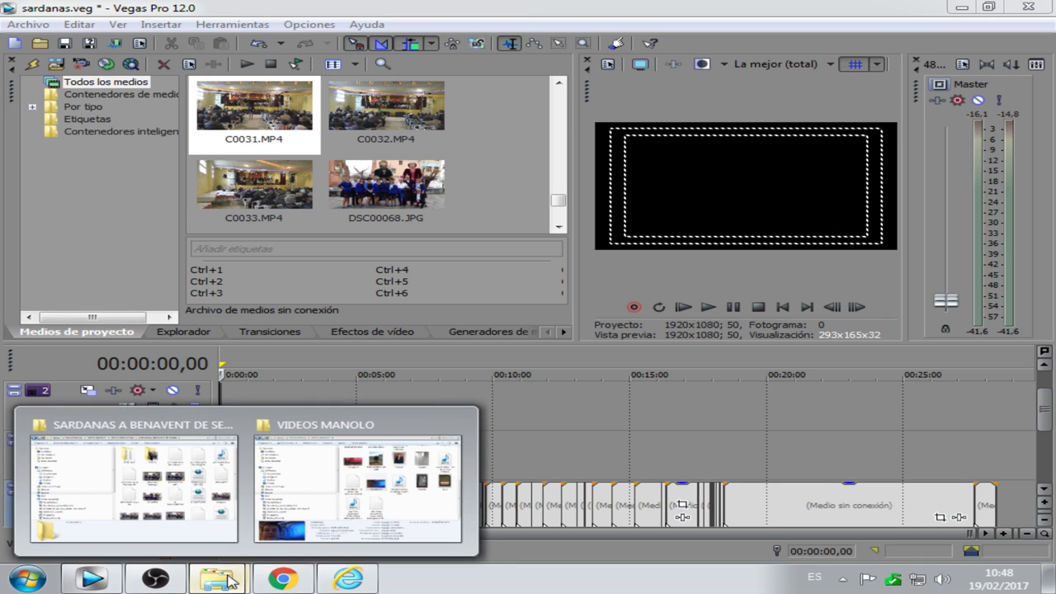
click(340, 495)
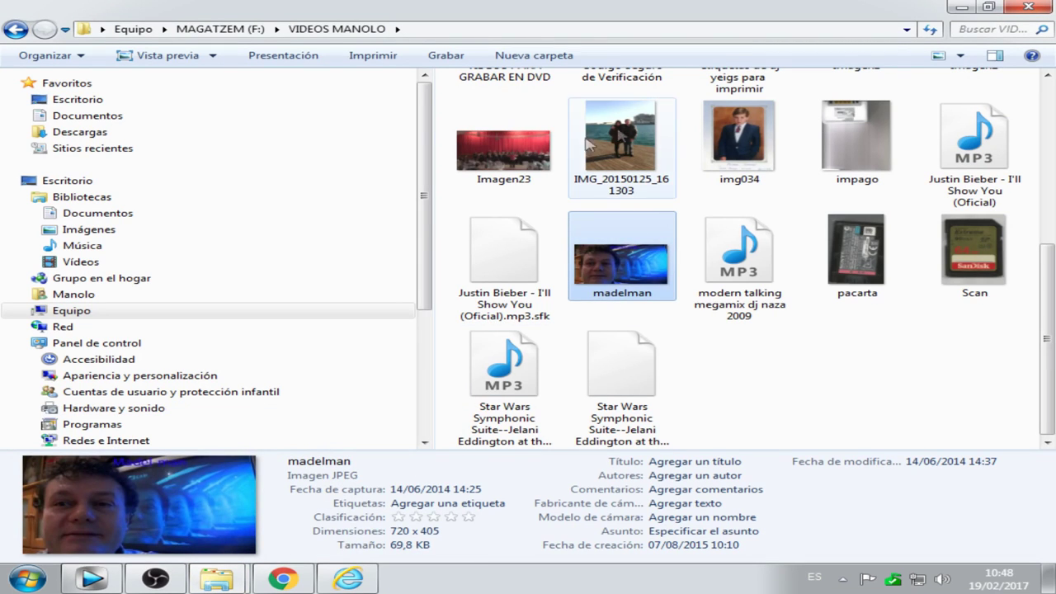
scroll(726, 214, up, 4)
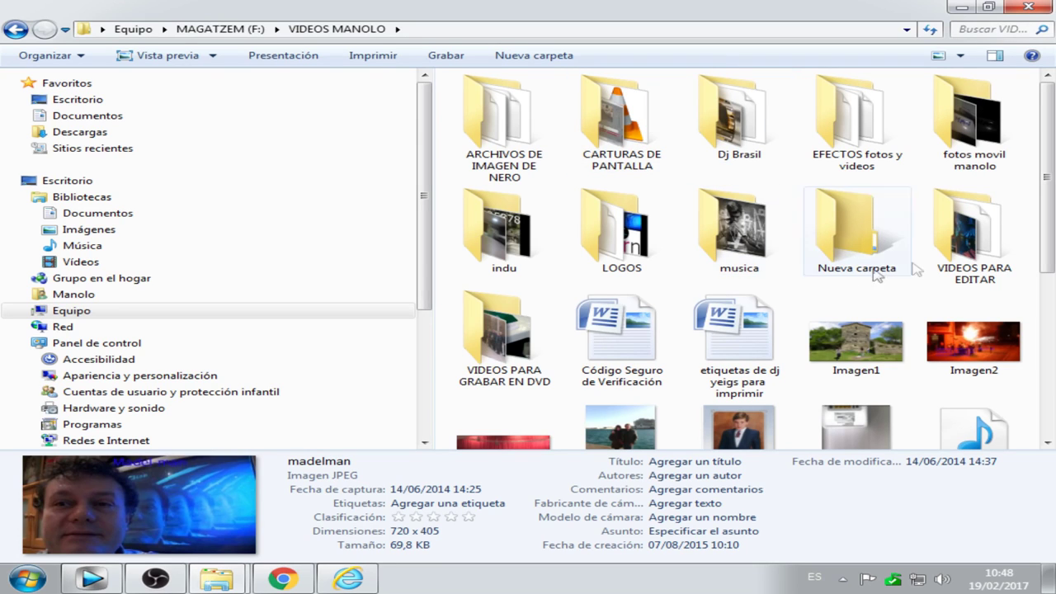
double_click(961, 247)
double_click(742, 254)
click(515, 124)
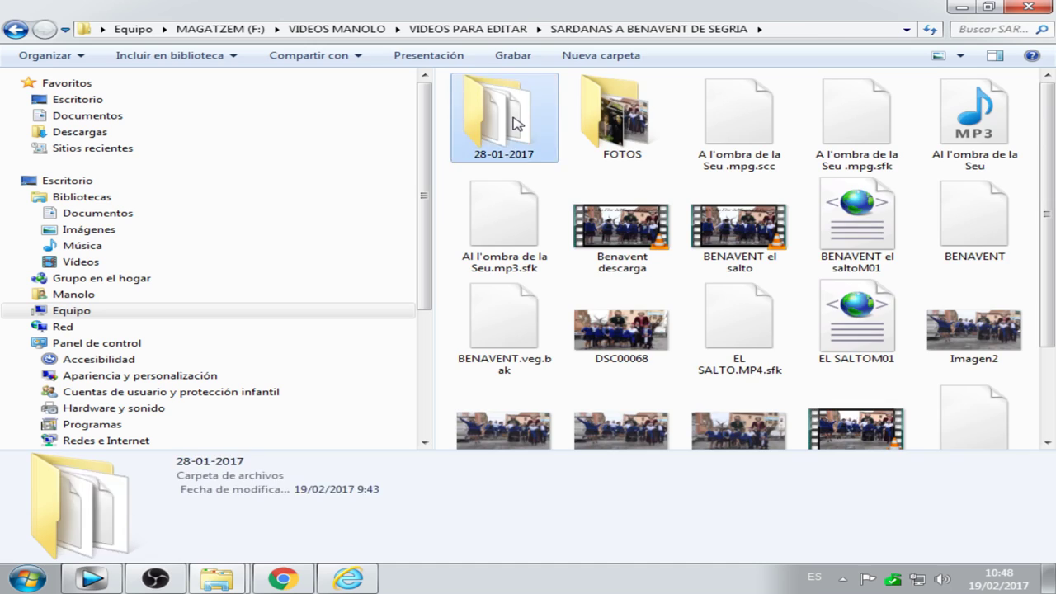
double_click(514, 124)
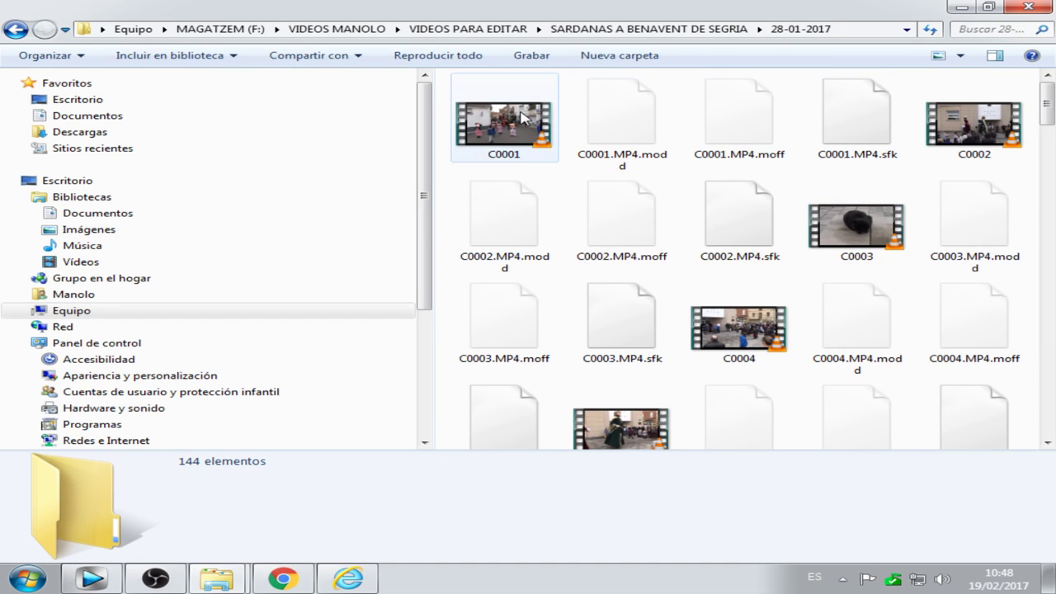
click(514, 124)
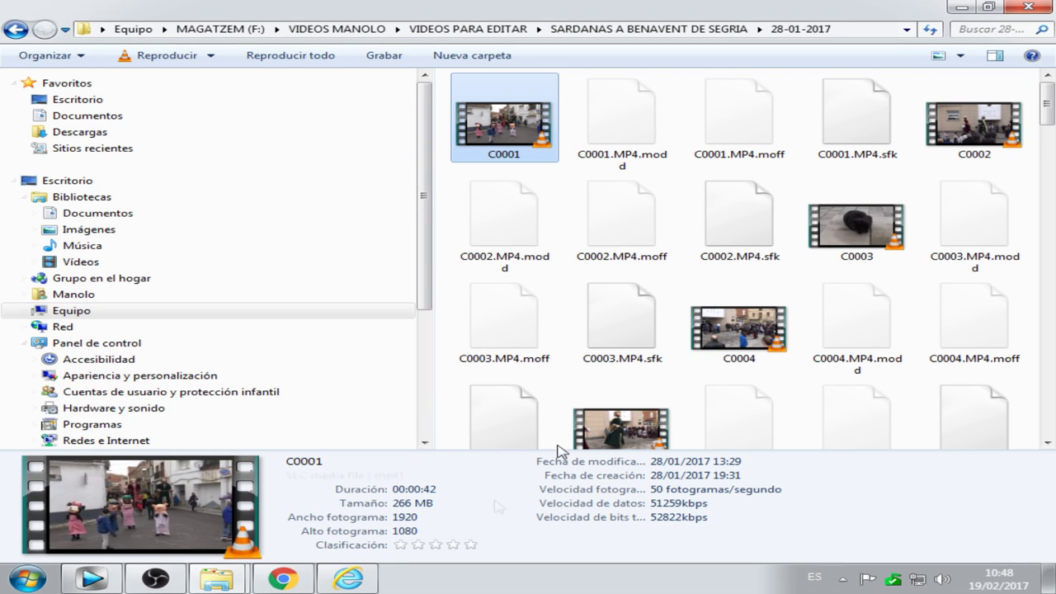
- Return to Vegas Pro and reopen the Render As settings for the sardanas project
click(92, 579)
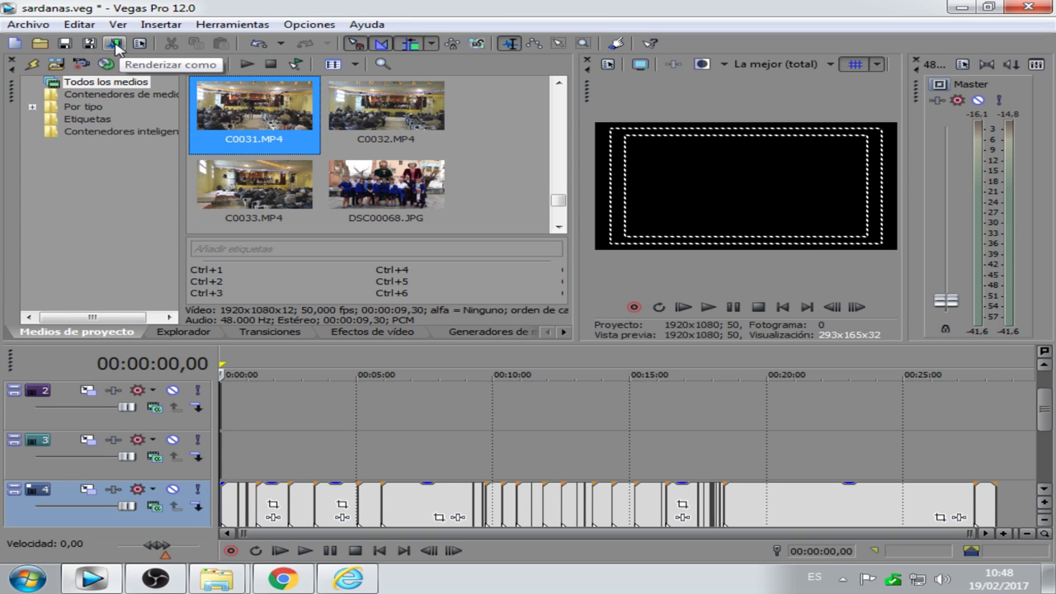
click(15, 28)
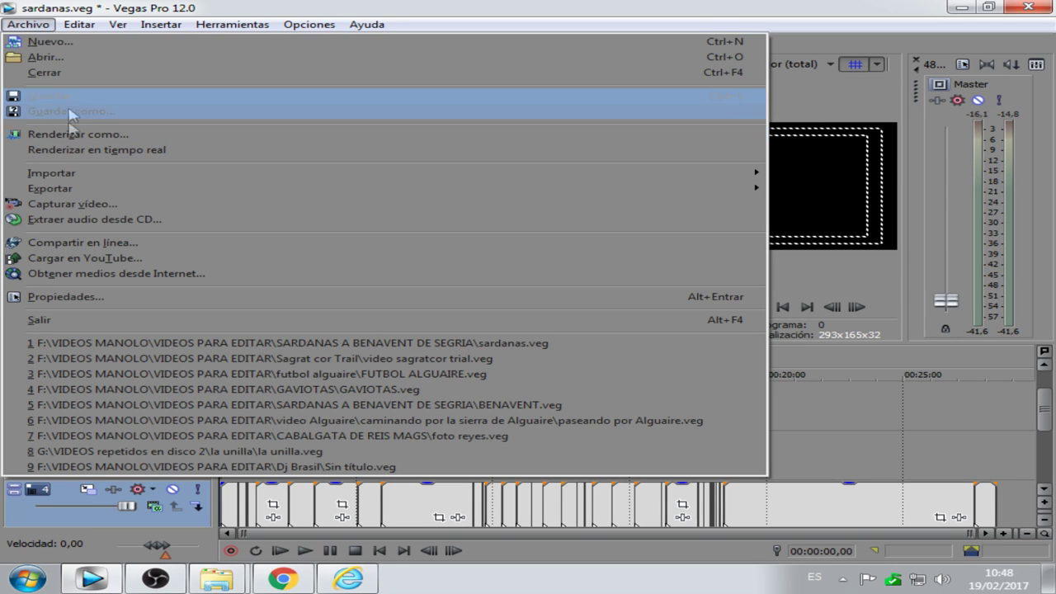
mouse_move(375, 24)
mouse_move(309, 24)
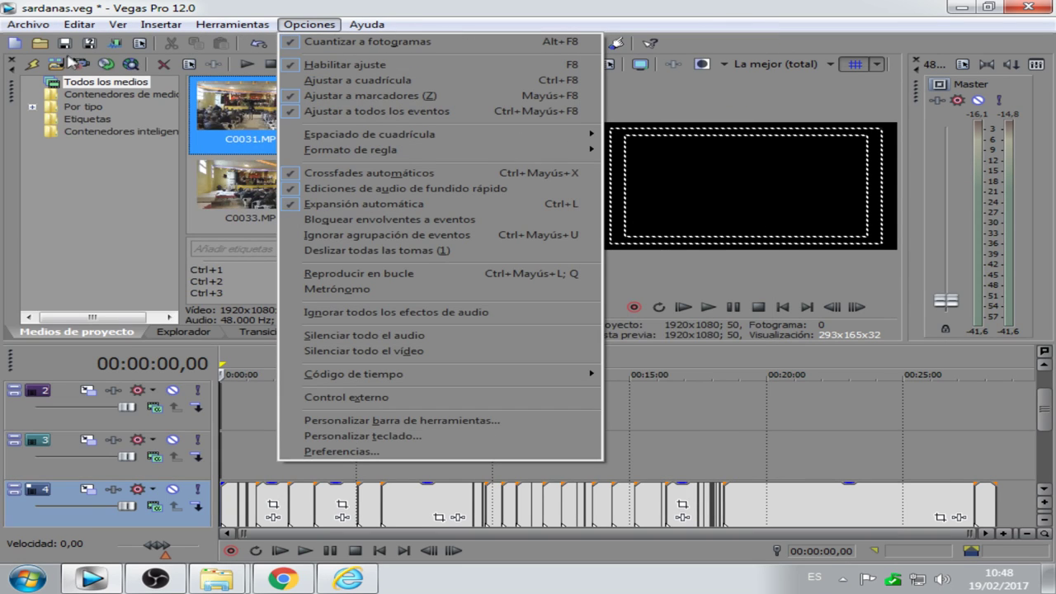
click(115, 45)
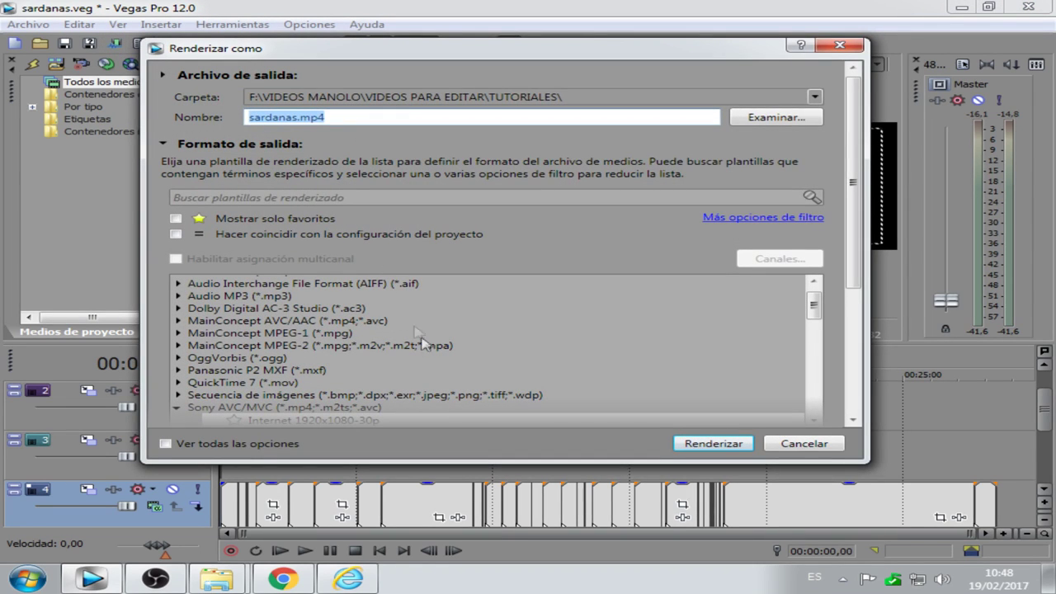
- Open the customization settings of the Internet 1920x1080-30p template under Sony AVC/MVC
scroll(855, 208, down, 2)
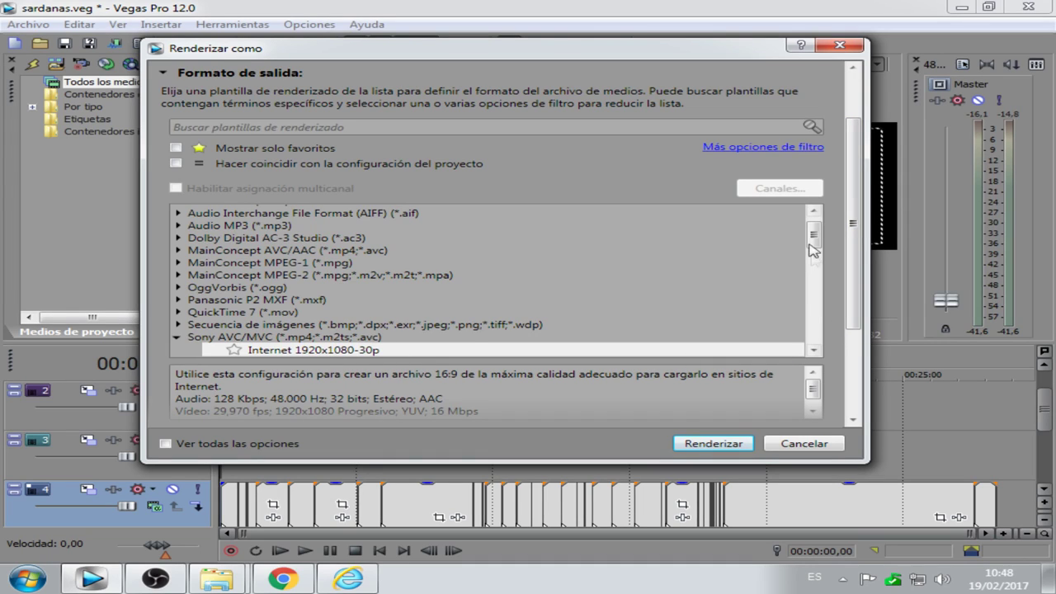
scroll(813, 256, down, 2)
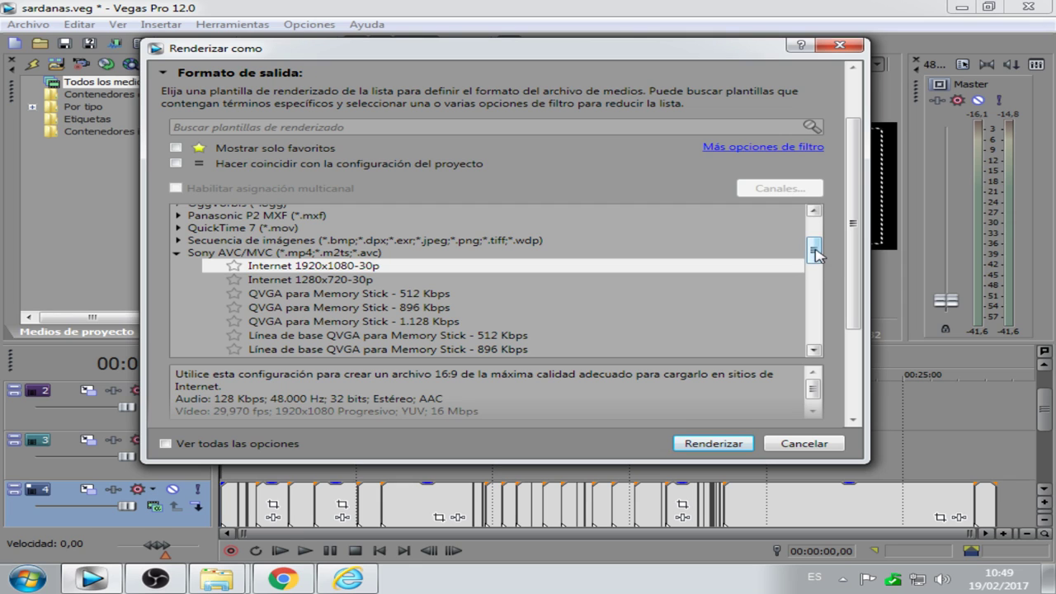
scroll(816, 254, down, 1)
scroll(852, 255, down, 3)
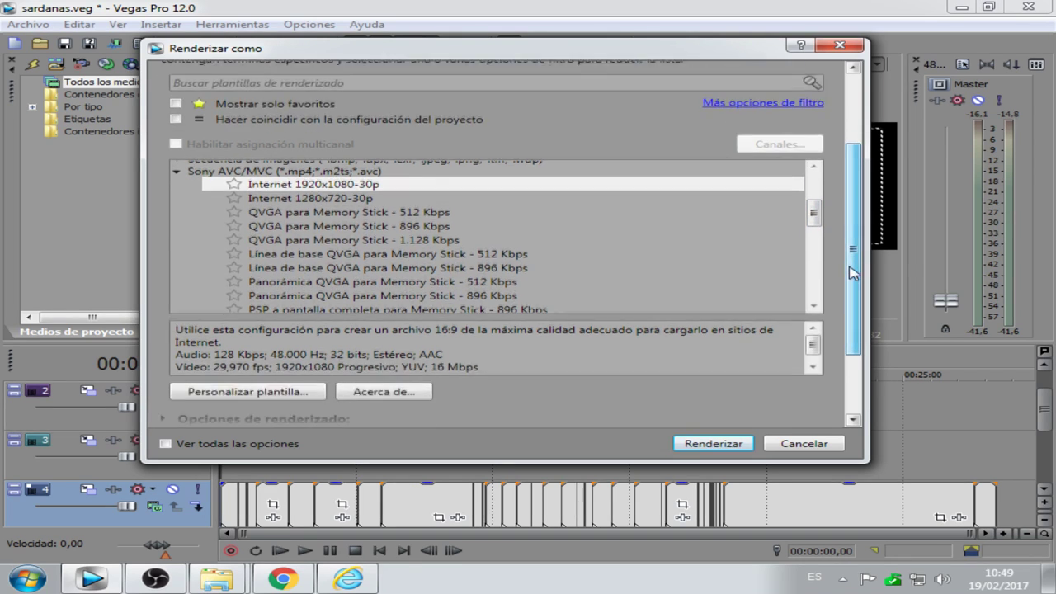
click(241, 361)
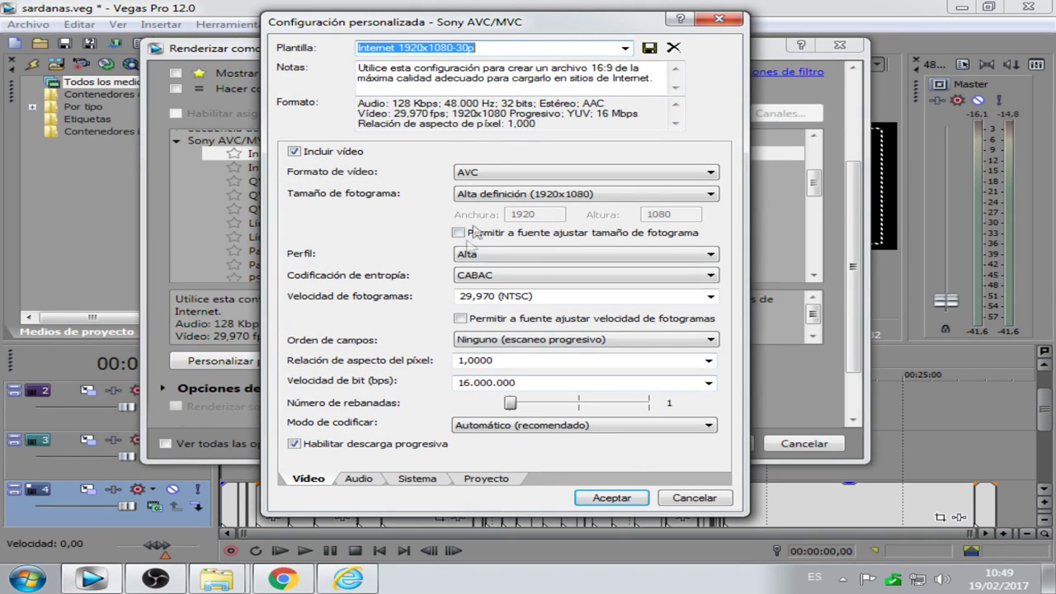
click(710, 297)
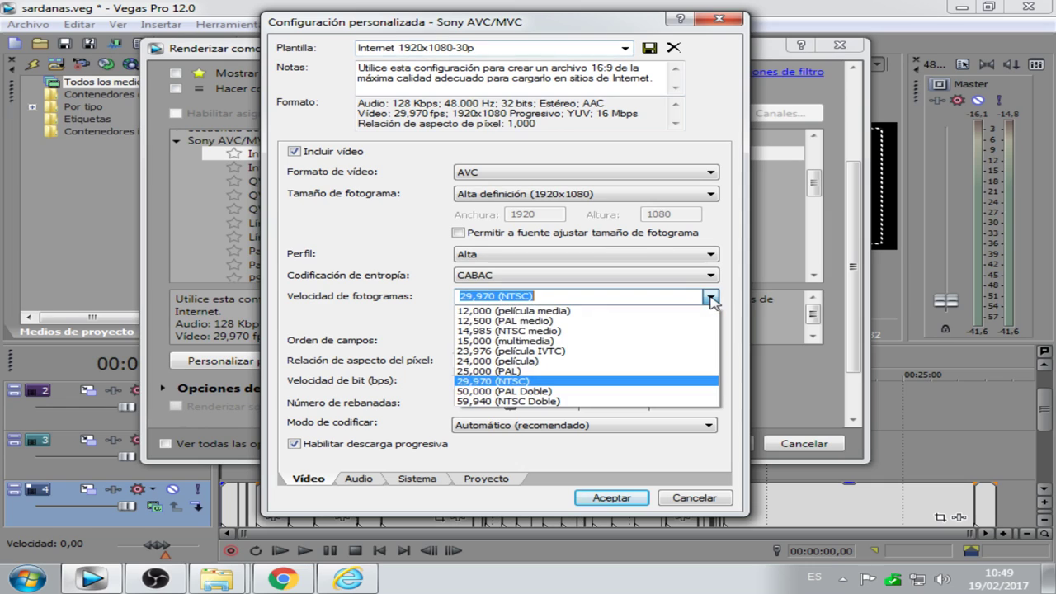
click(526, 391)
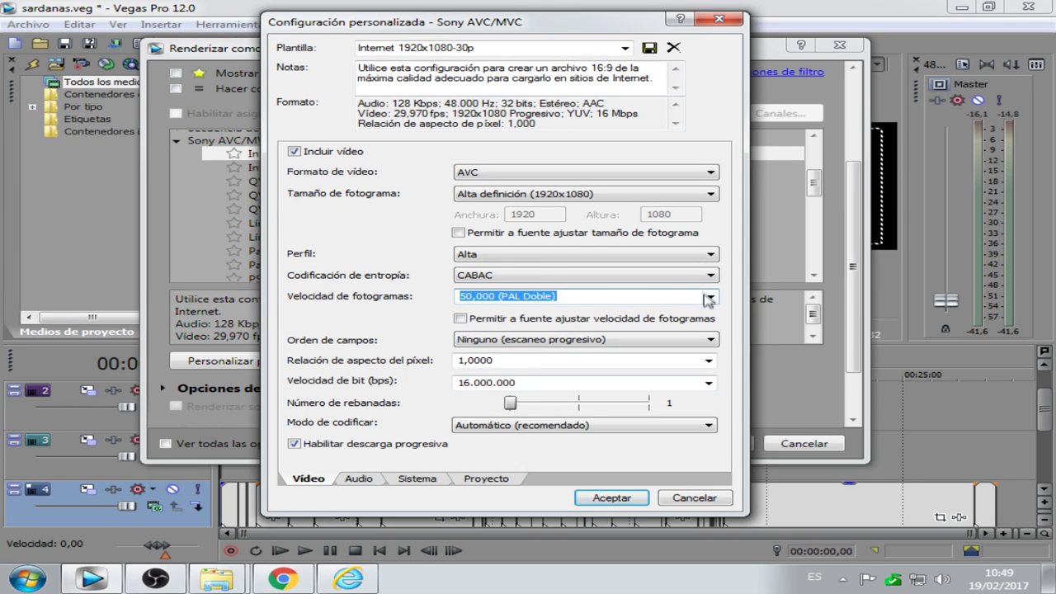
click(472, 383)
click(472, 382)
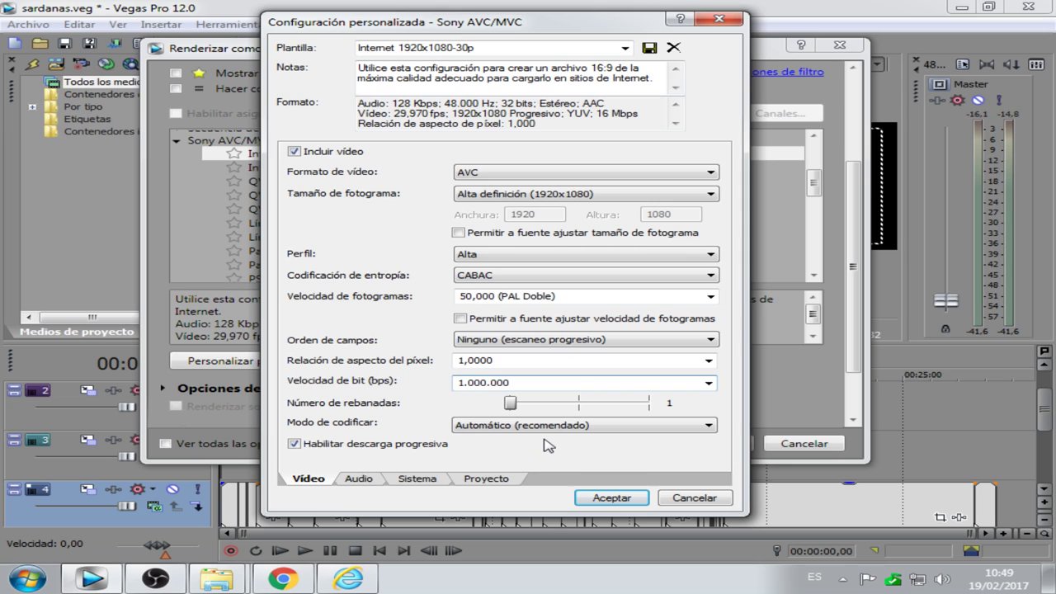
key(Down)
- Switch to Windows Explorer to check clip C0001's frame rate and data rate, and return to Vegas Pro
click(237, 581)
click(357, 483)
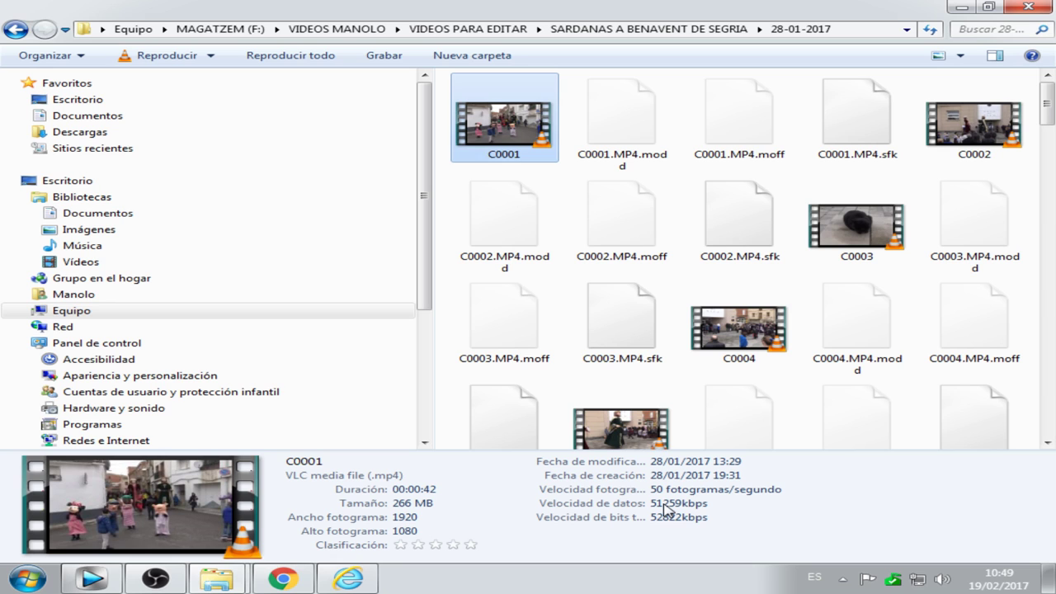
click(105, 580)
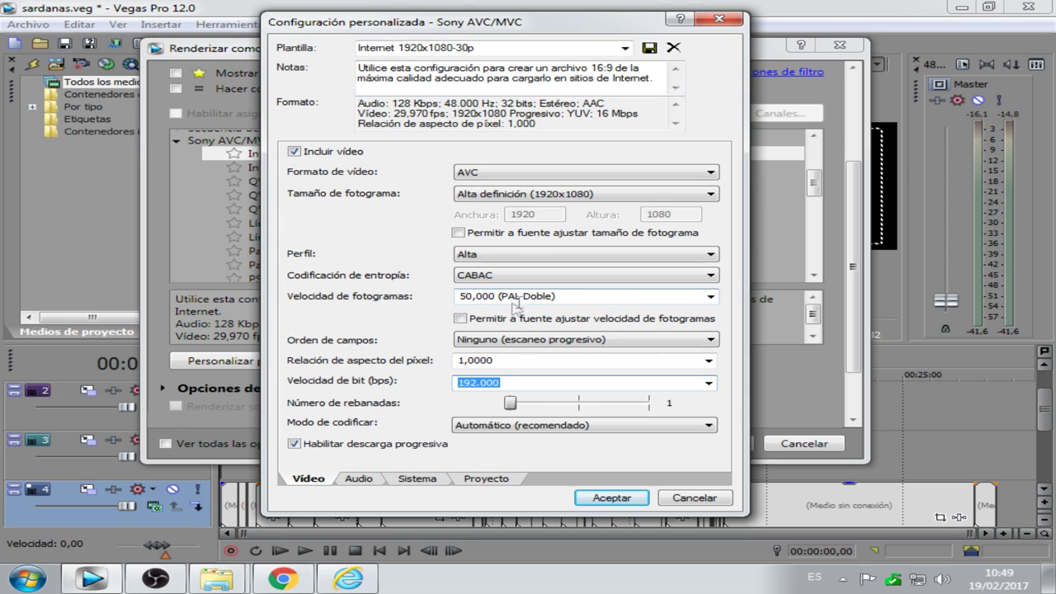
click(710, 297)
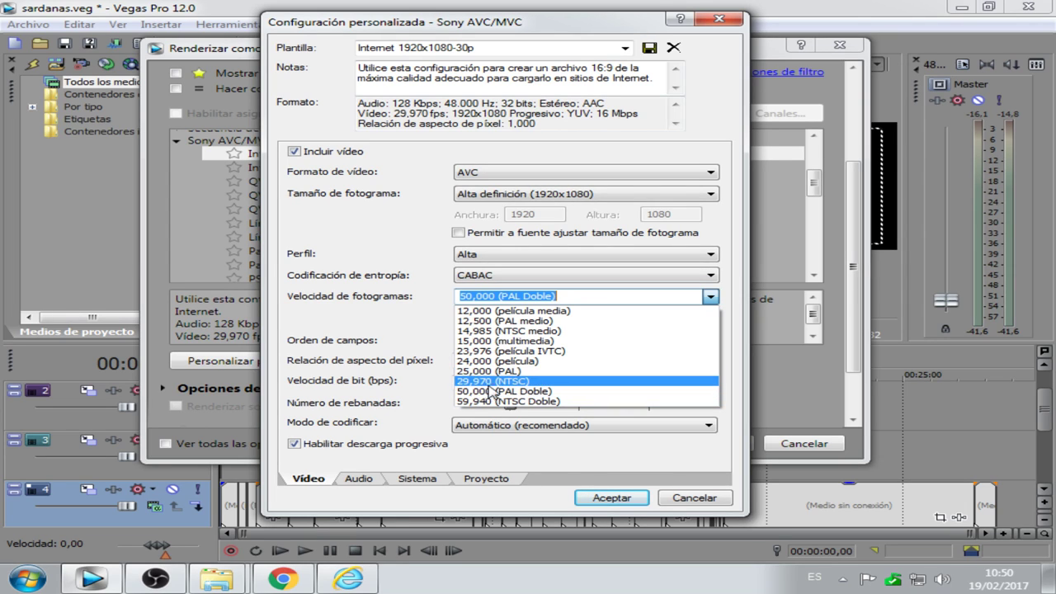
click(442, 266)
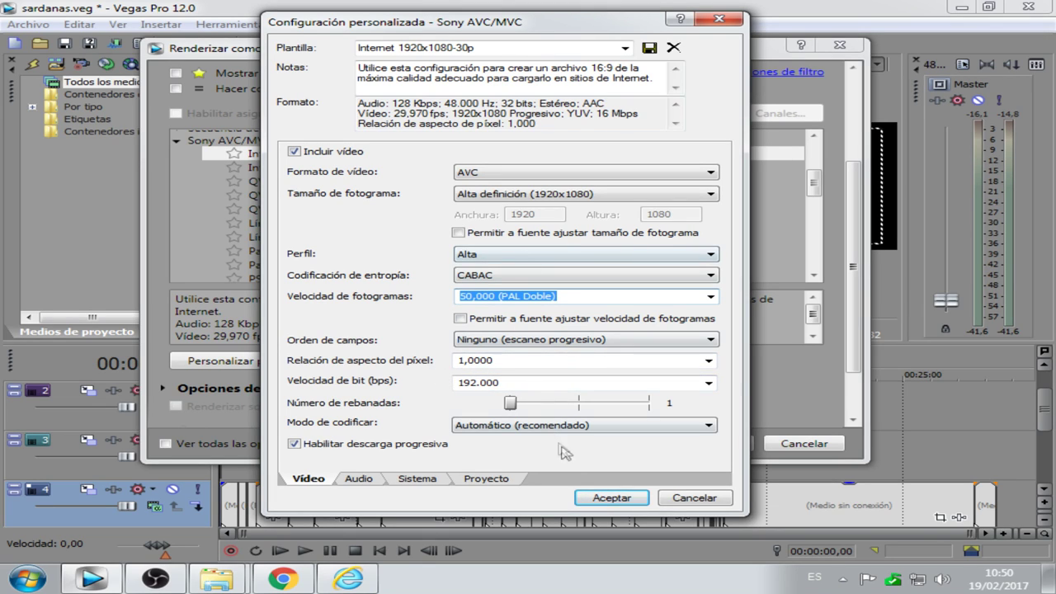
click(690, 499)
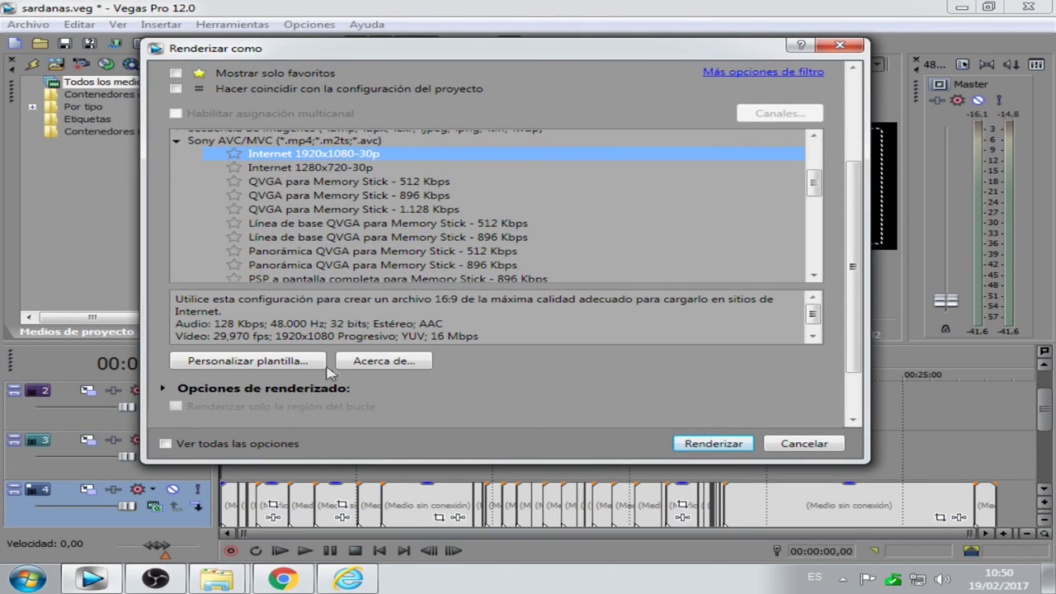
- Reopen the Internet 1920x1080-30p template customization and set the frame rate to 50,000 (PAL Doble)
click(304, 371)
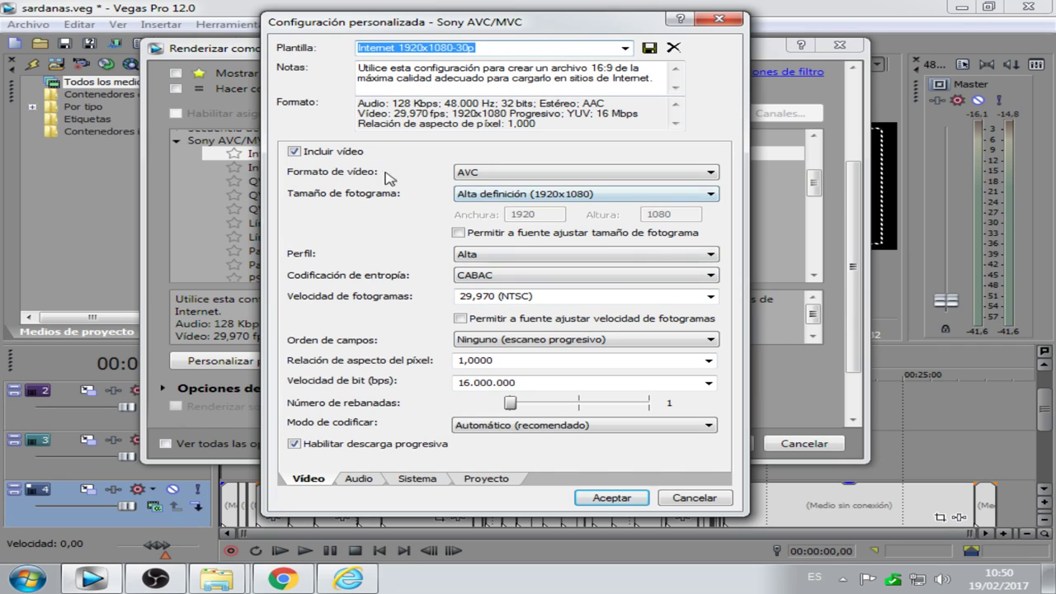
click(710, 173)
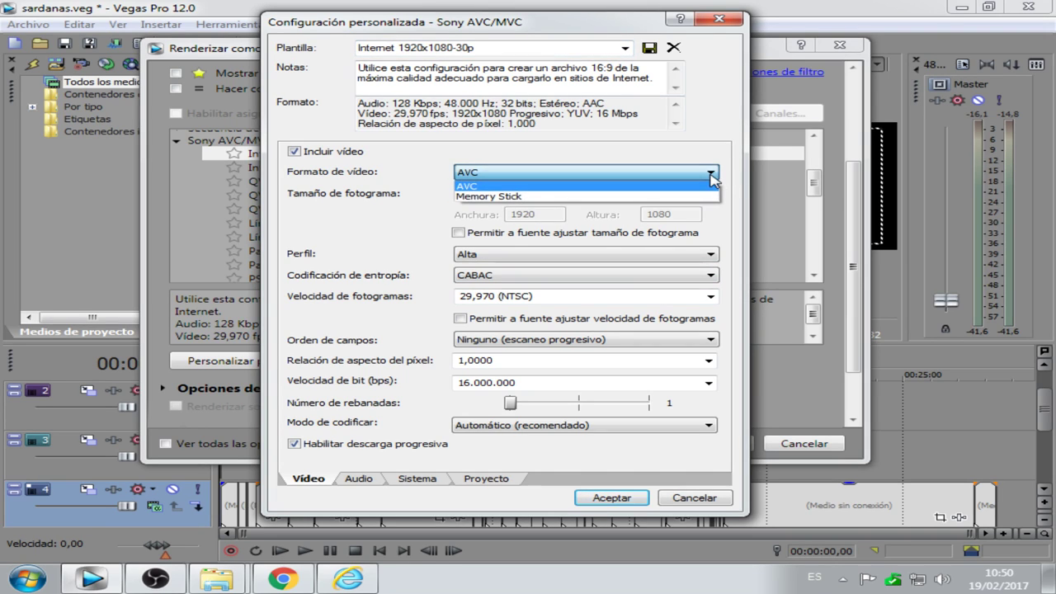
click(552, 155)
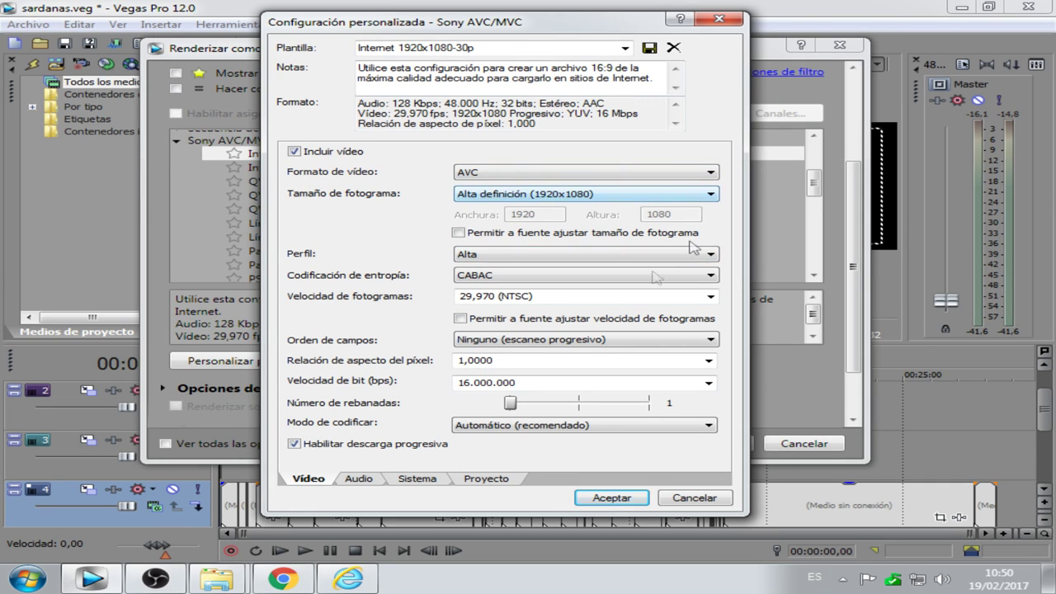
click(710, 296)
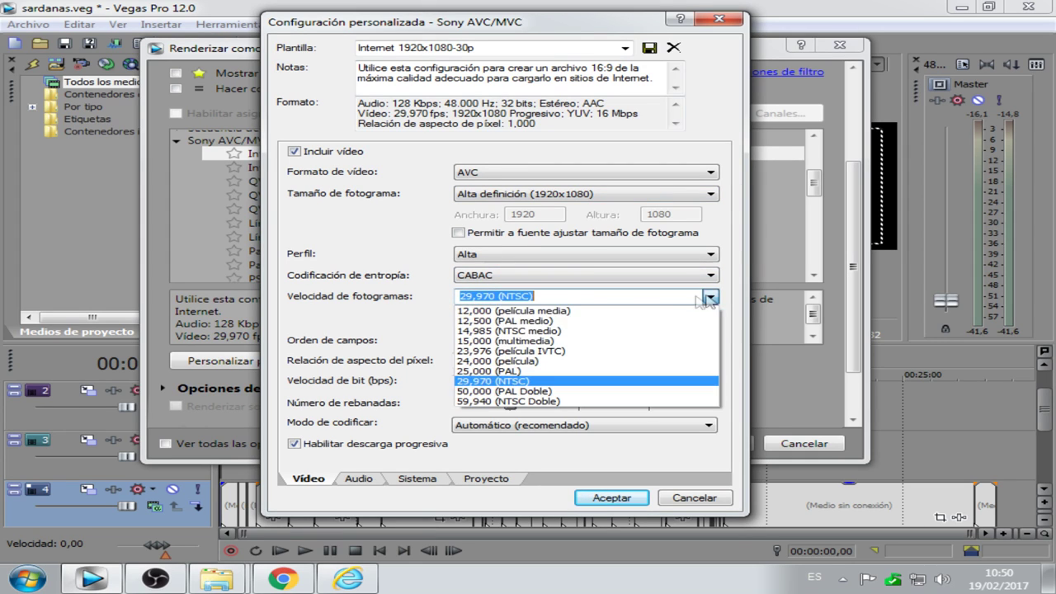
click(520, 391)
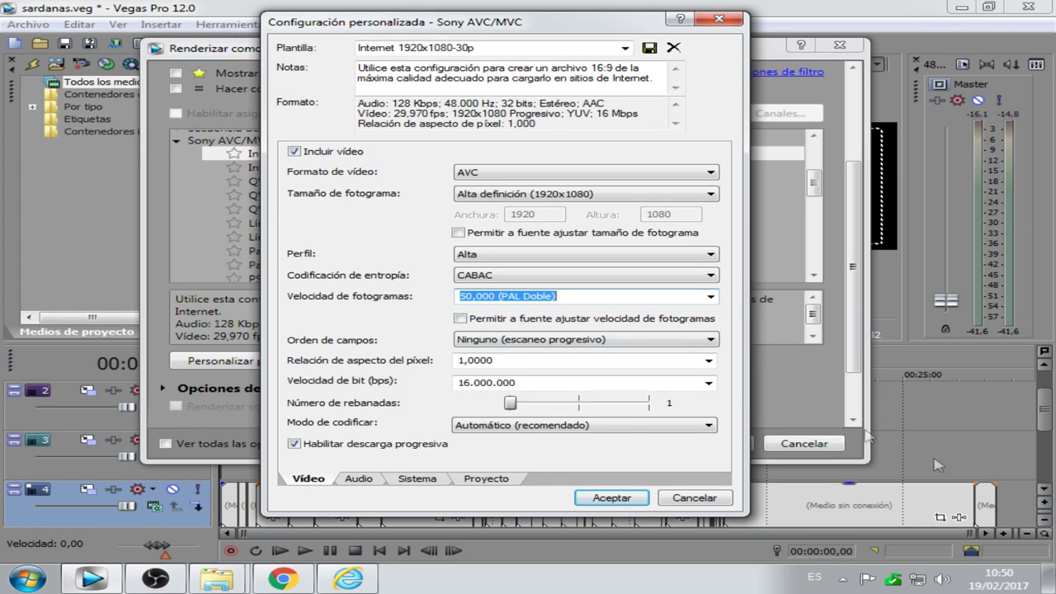
- Try video bit rates of 51 Mbps and 20 Mbps in the custom Sony AVC/MVC settings
double_click(472, 382)
click(472, 382)
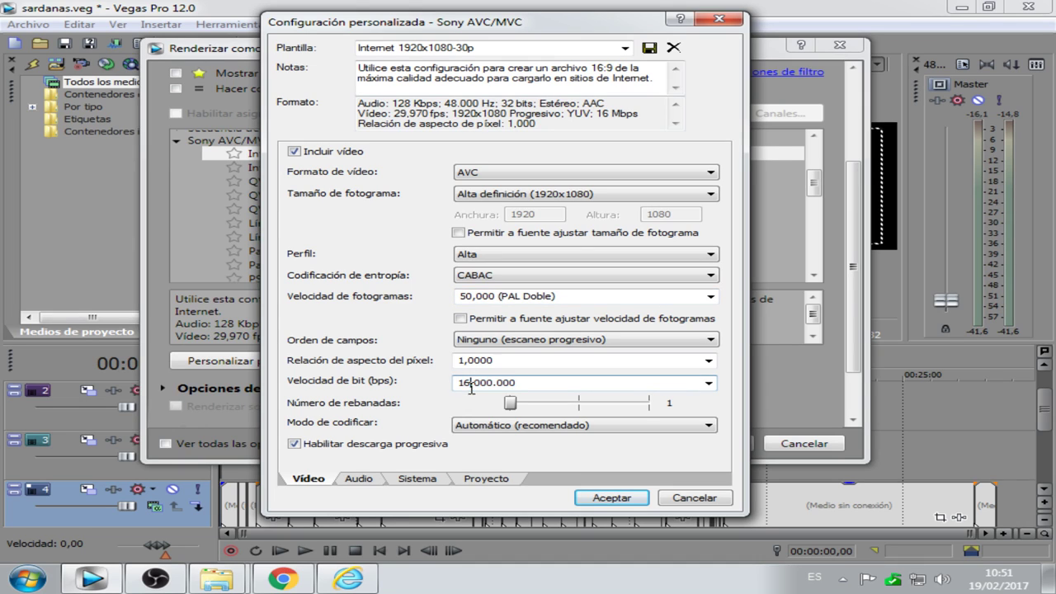
key(BackSpace)
key(BackSpace)
key(BackSpace)
text(1)
key(BackSpace)
text(51)
click(471, 383)
key(BackSpace)
key(BackSpace)
text(20)
- Review the template's audio, system and project settings, and close the customization without accepting it
click(360, 480)
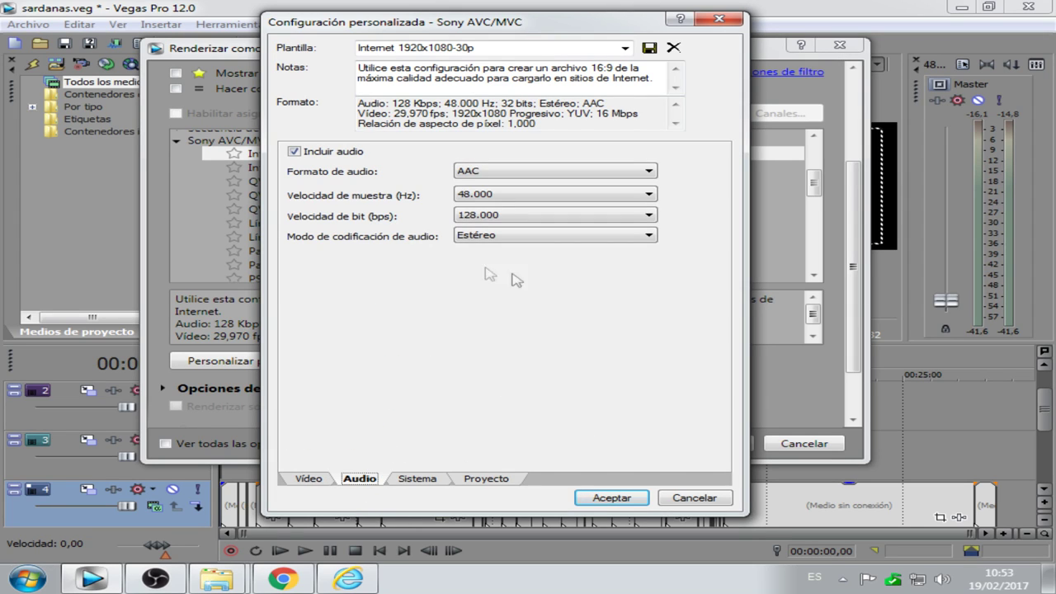
click(429, 479)
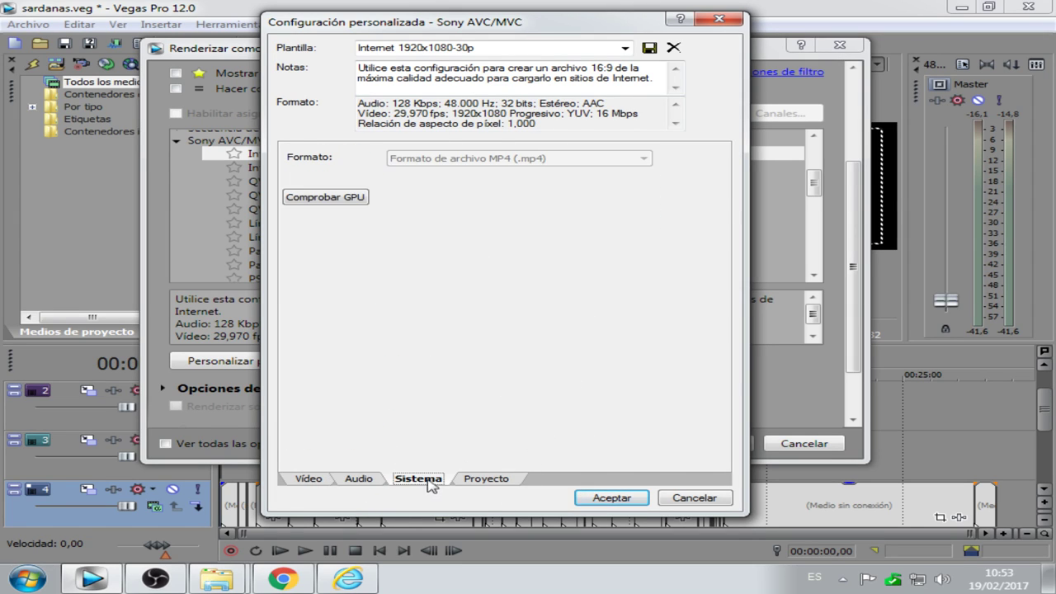
click(486, 479)
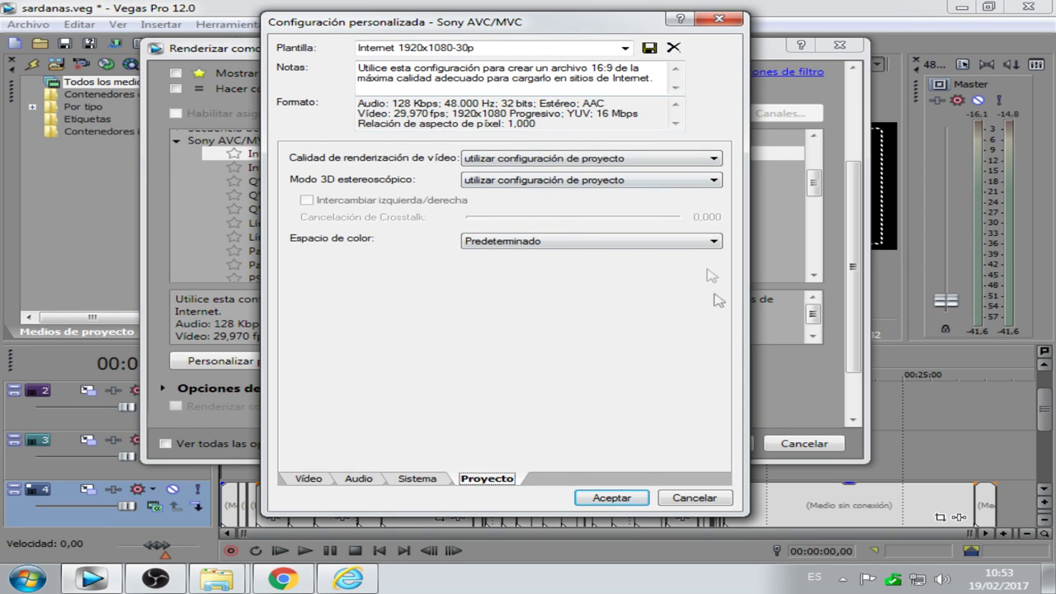
click(694, 498)
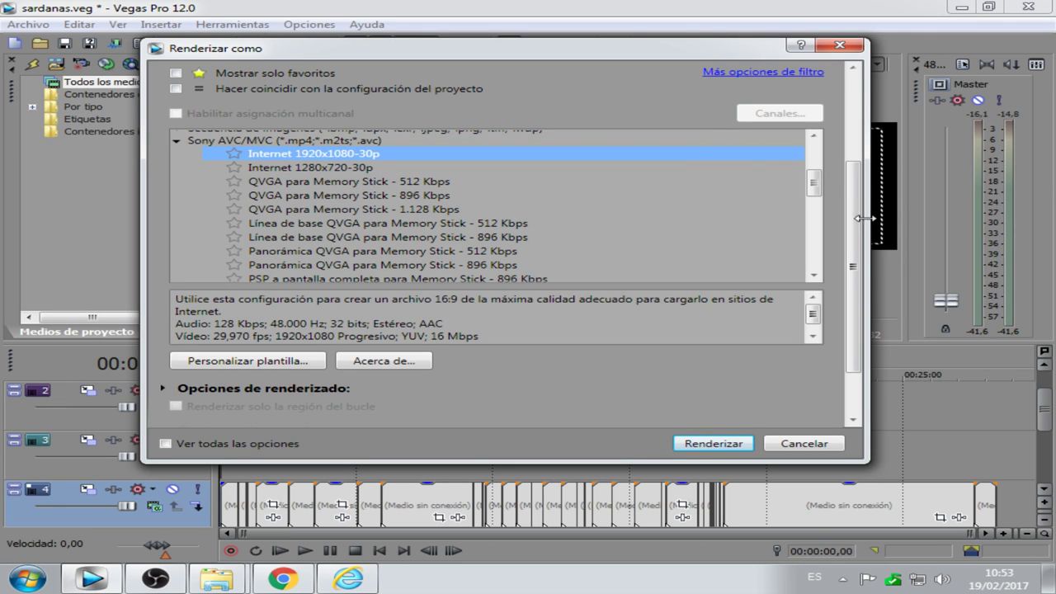
- Open the browser for the render's output location and go to drive MAGATZEM (F:)
drag(854, 223, 854, 123)
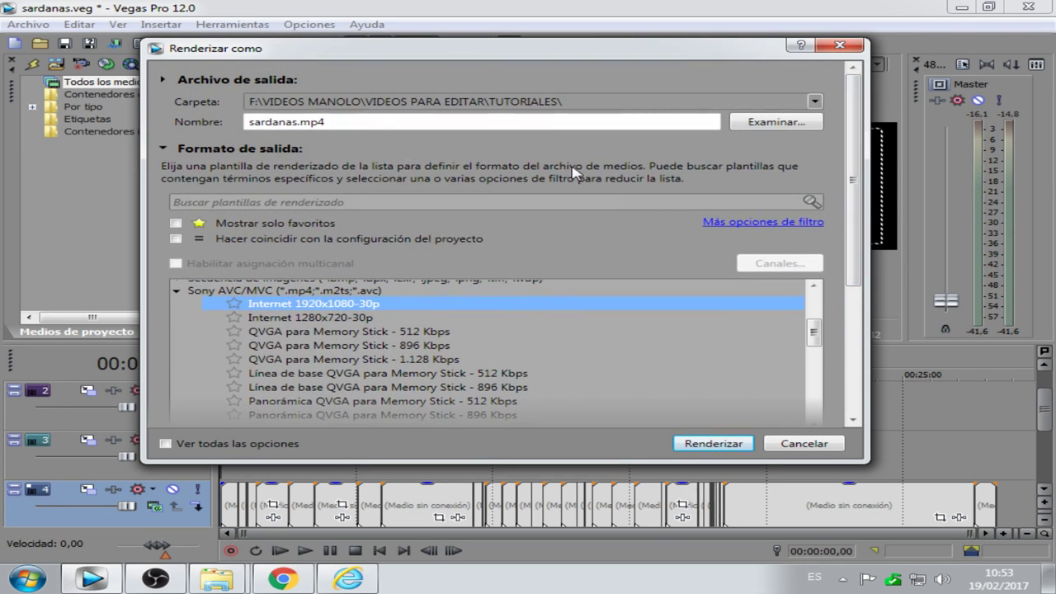
click(772, 124)
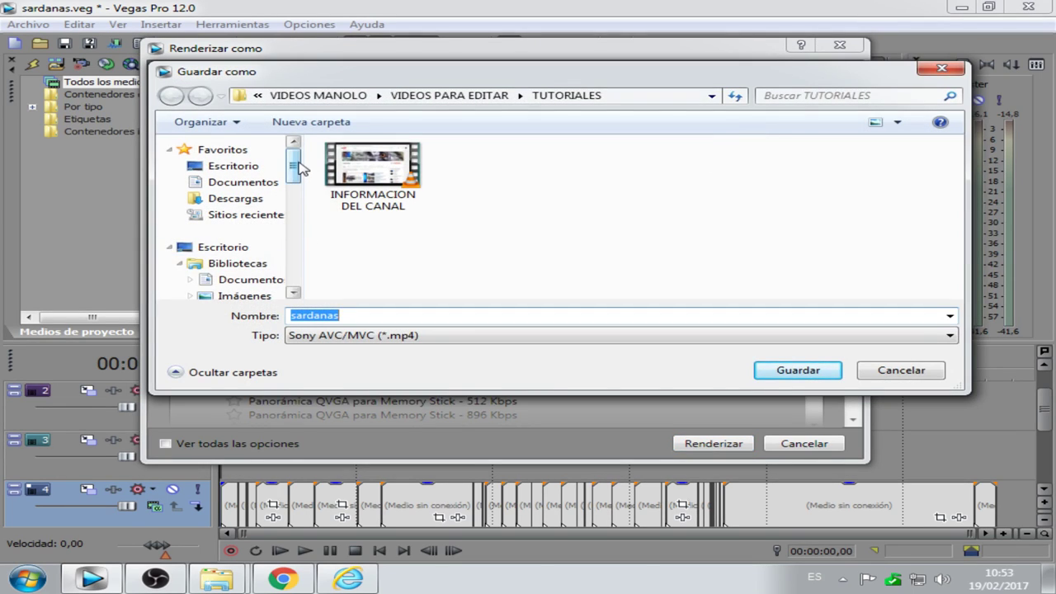
scroll(298, 165, down, 4)
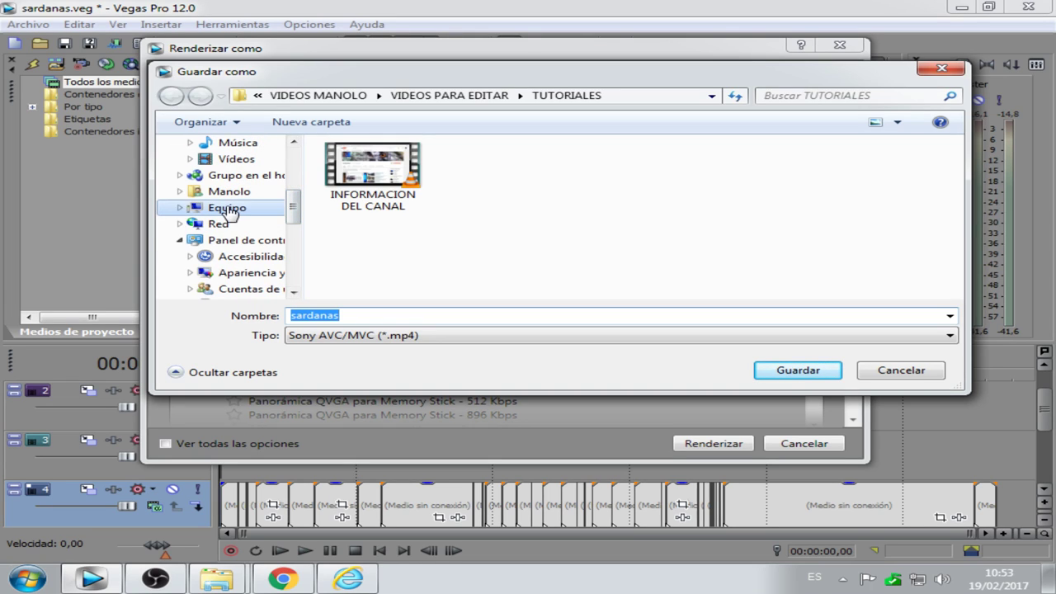
click(231, 209)
double_click(680, 184)
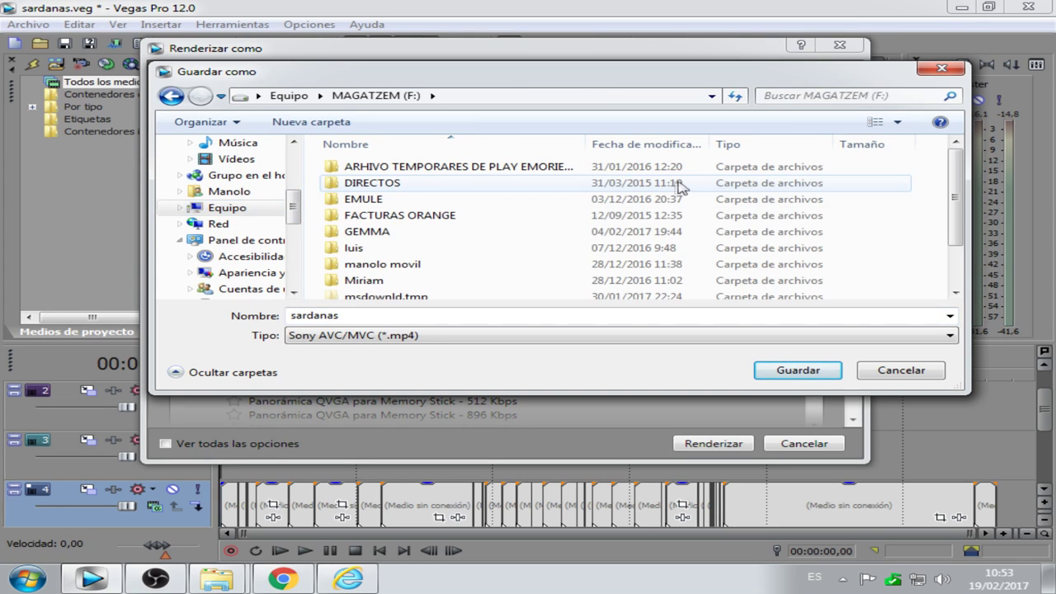
- Set the output folder to VIDEOS MANOLO\VIDEOS PARA EDITAR\SARDANAS A BENAVENT DE SEGRIA and render the project as an MP4
drag(954, 207, 958, 231)
click(406, 294)
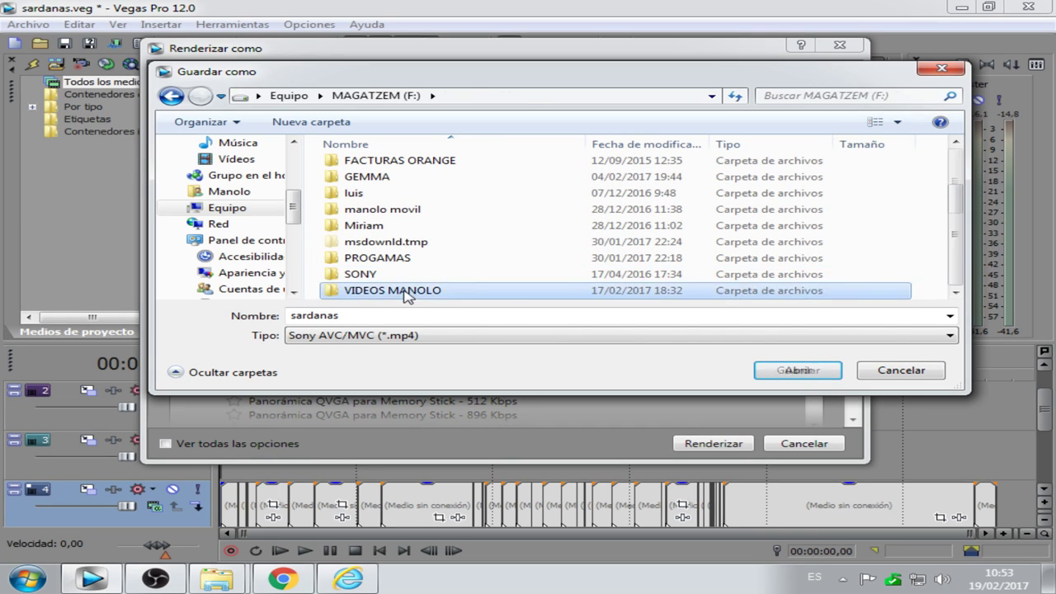
double_click(406, 294)
drag(958, 186, 952, 247)
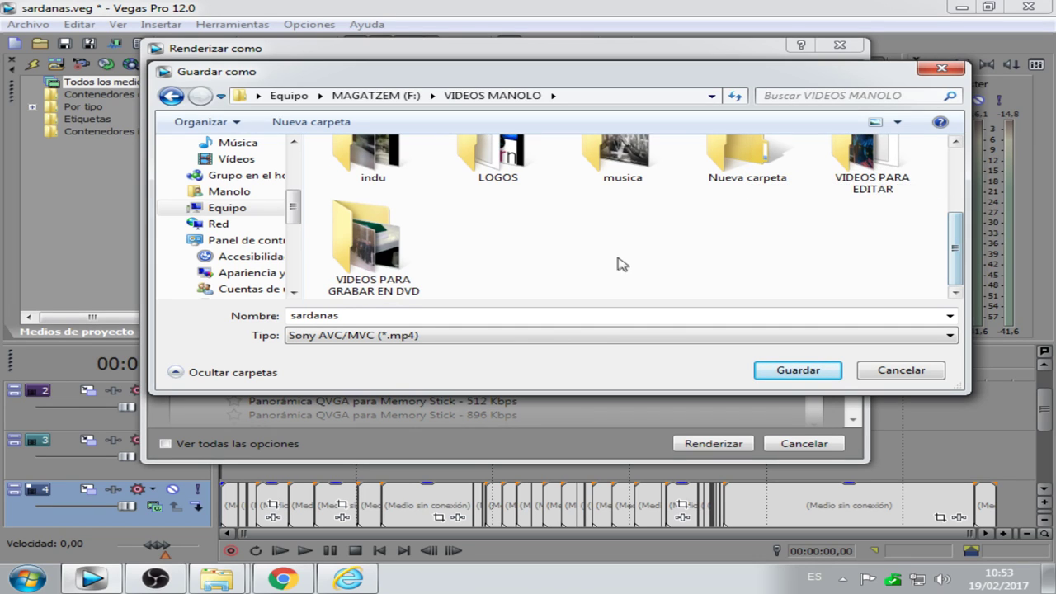
double_click(881, 172)
drag(950, 173, 952, 235)
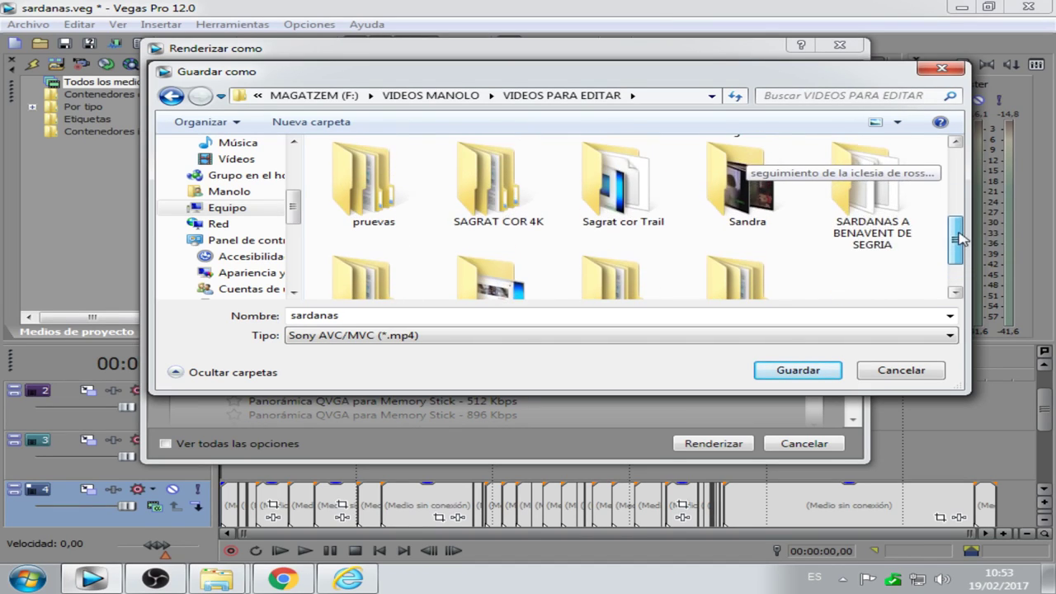
double_click(876, 198)
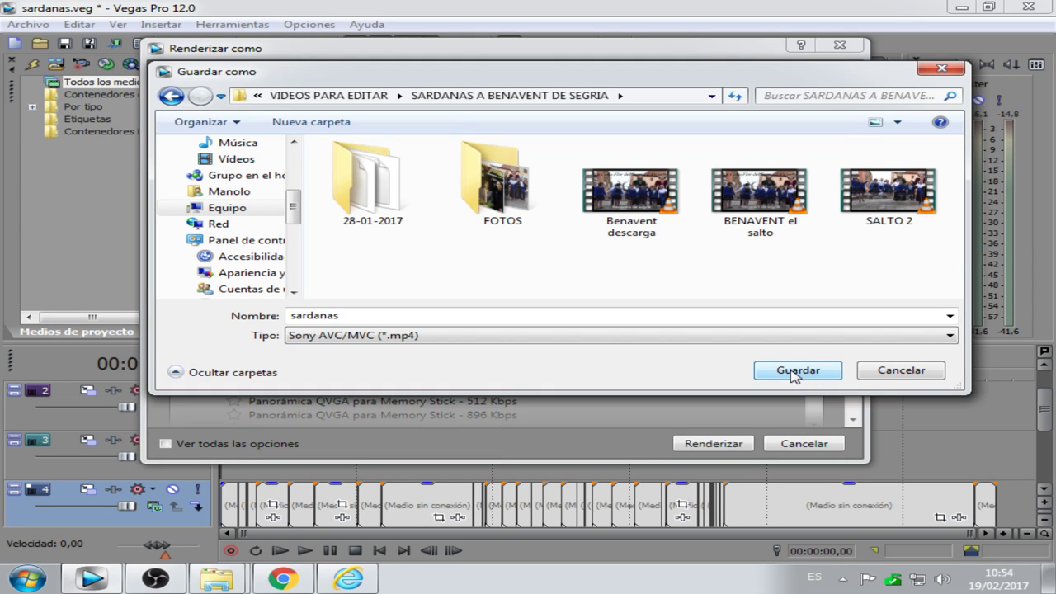
click(793, 373)
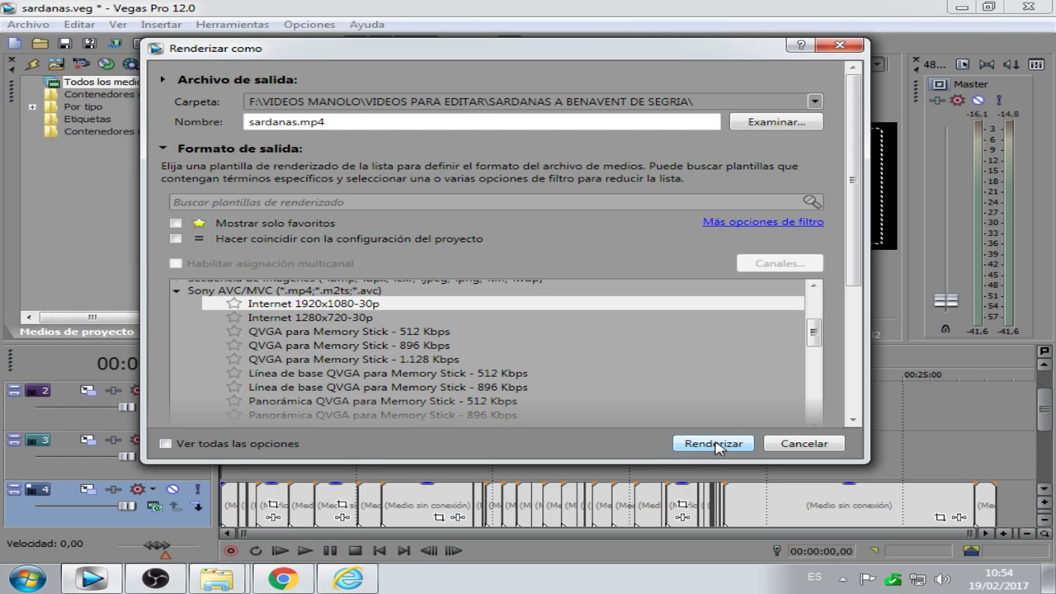
click(714, 444)
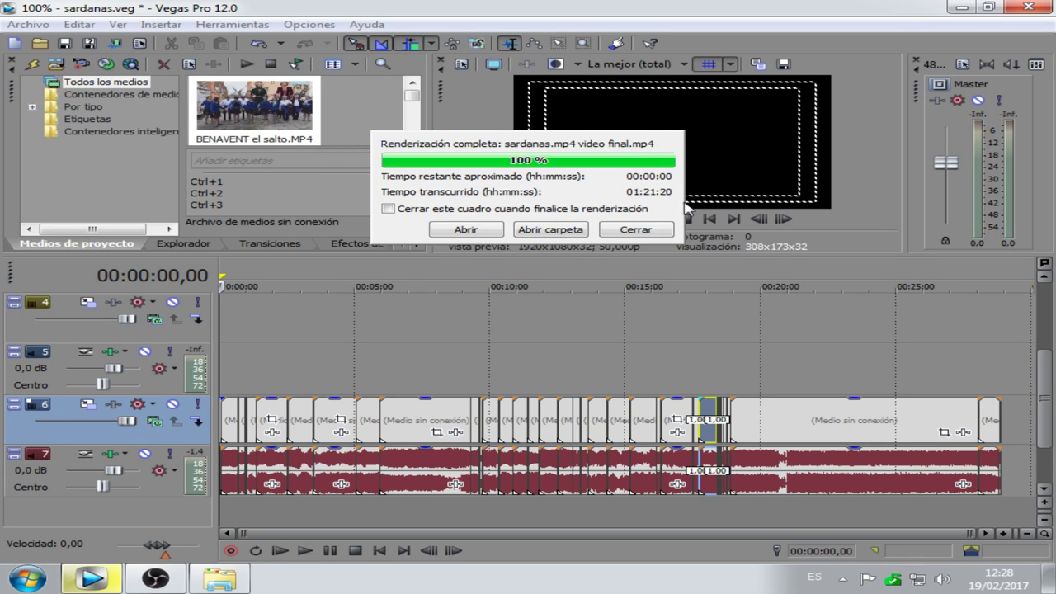
- Open the folder of the finished render, play "sardanas.mp4 video final" in VLC and close the player
click(557, 232)
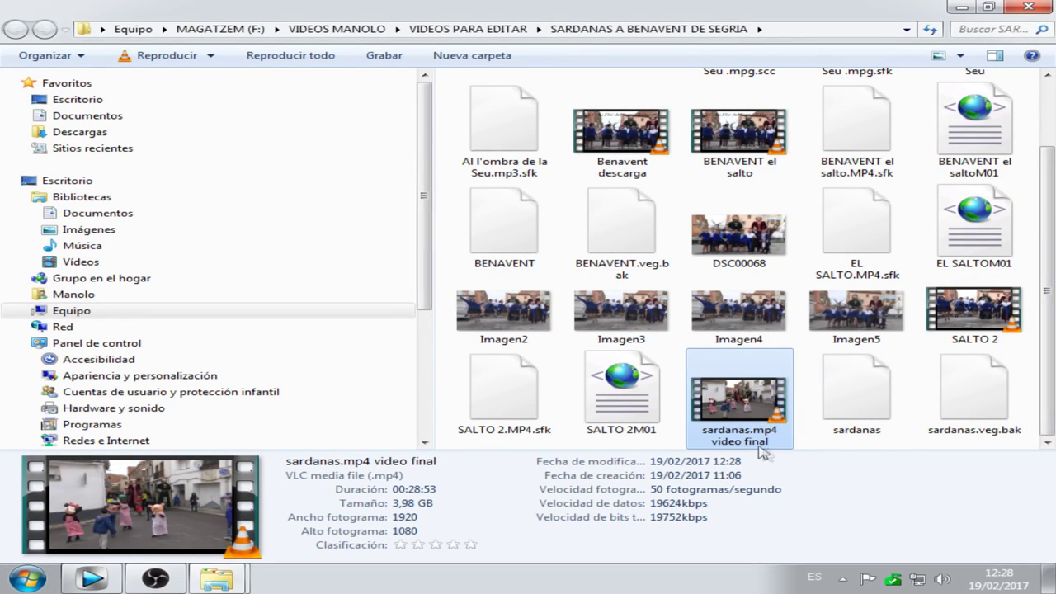
double_click(740, 398)
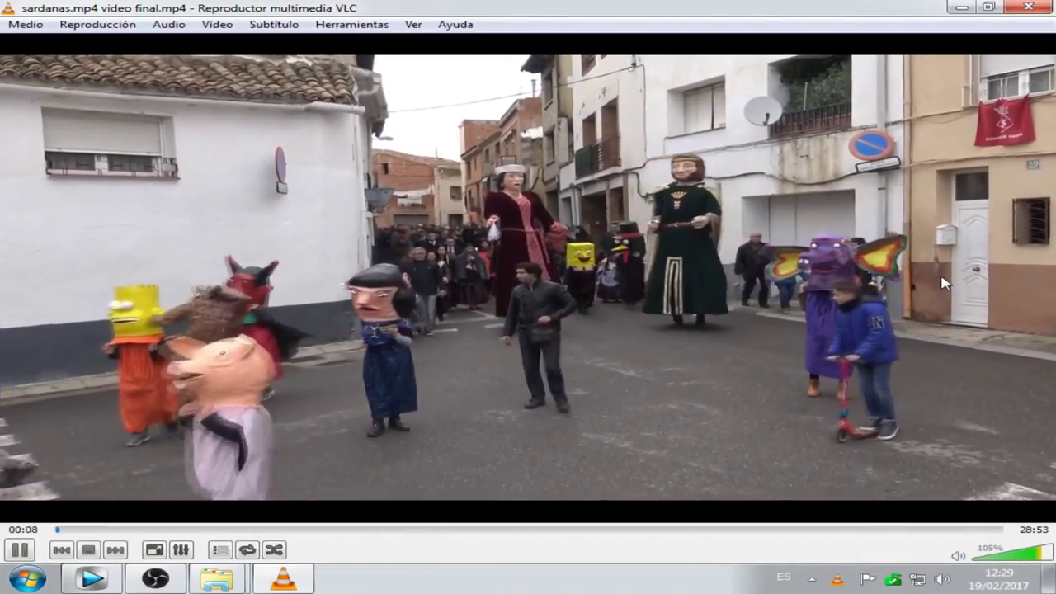
click(1031, 8)
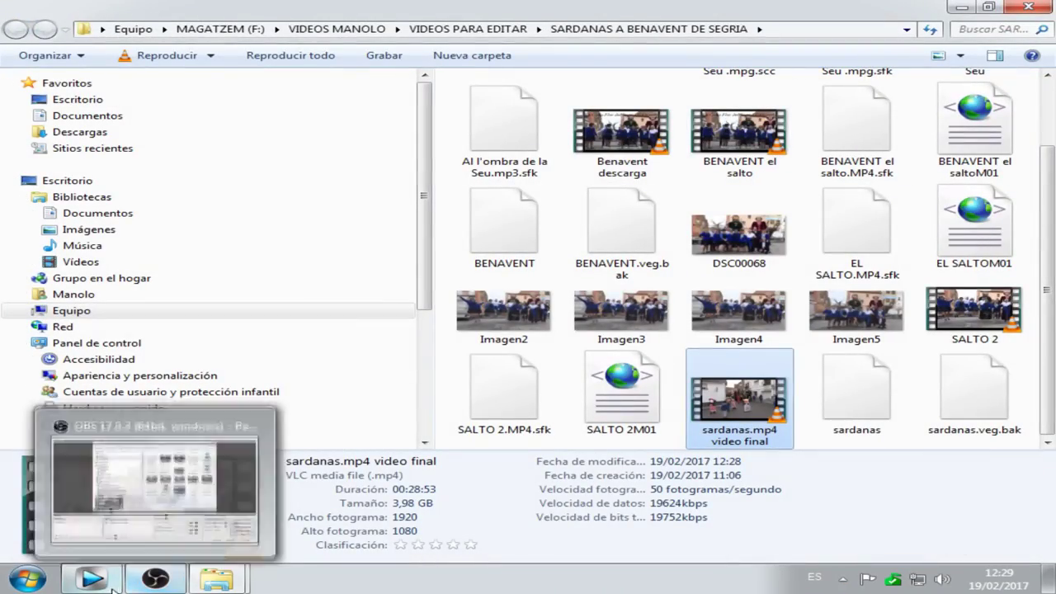
- Switch to Vegas Pro, examine the crossfade just after 40 seconds on tracks 6 and 7, and show the available transitions
click(116, 579)
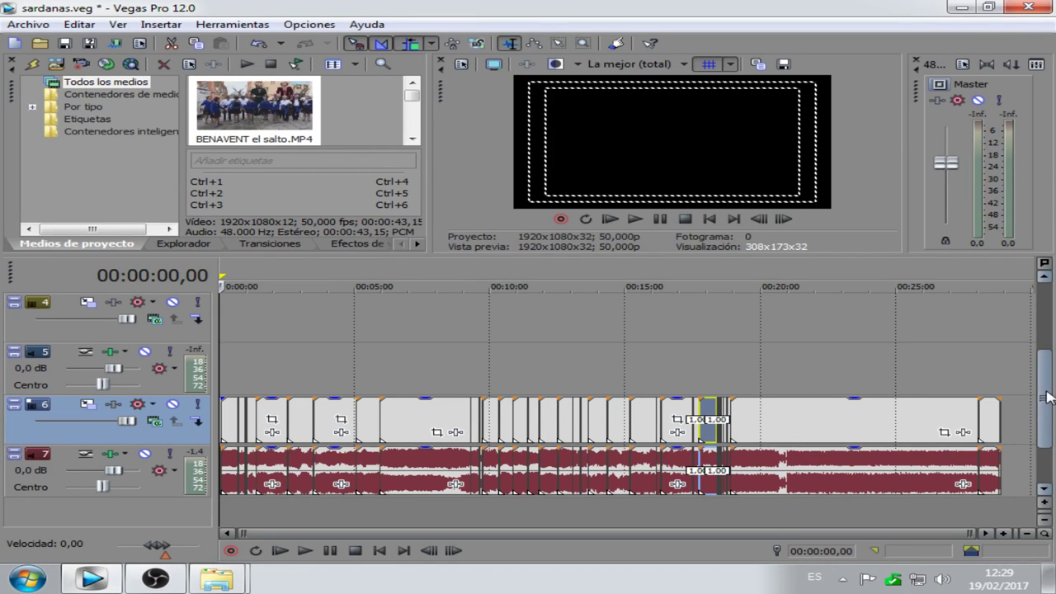
drag(1046, 396, 1041, 423)
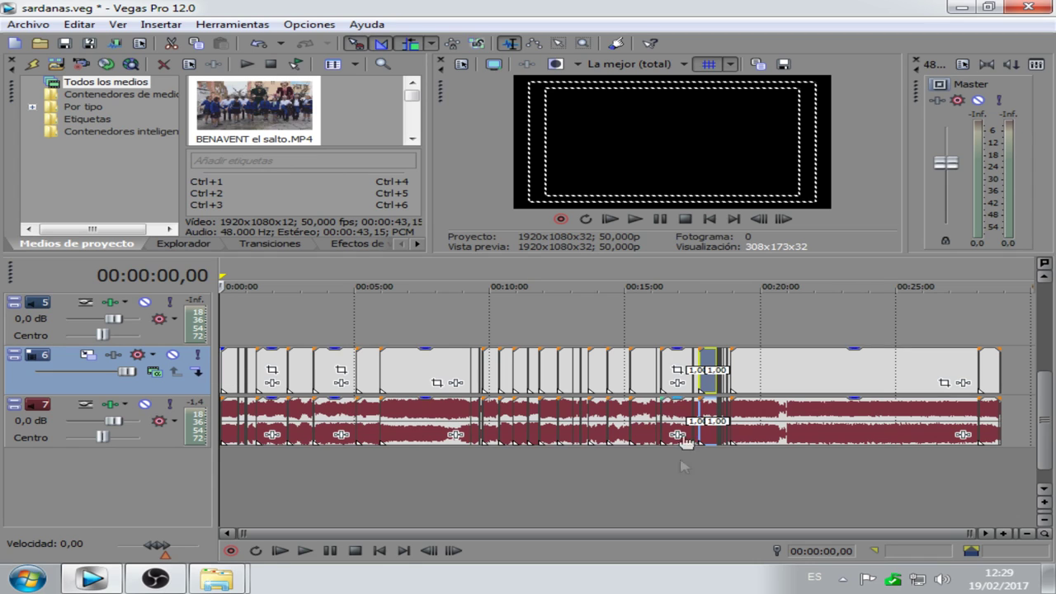
click(1001, 534)
click(1001, 534)
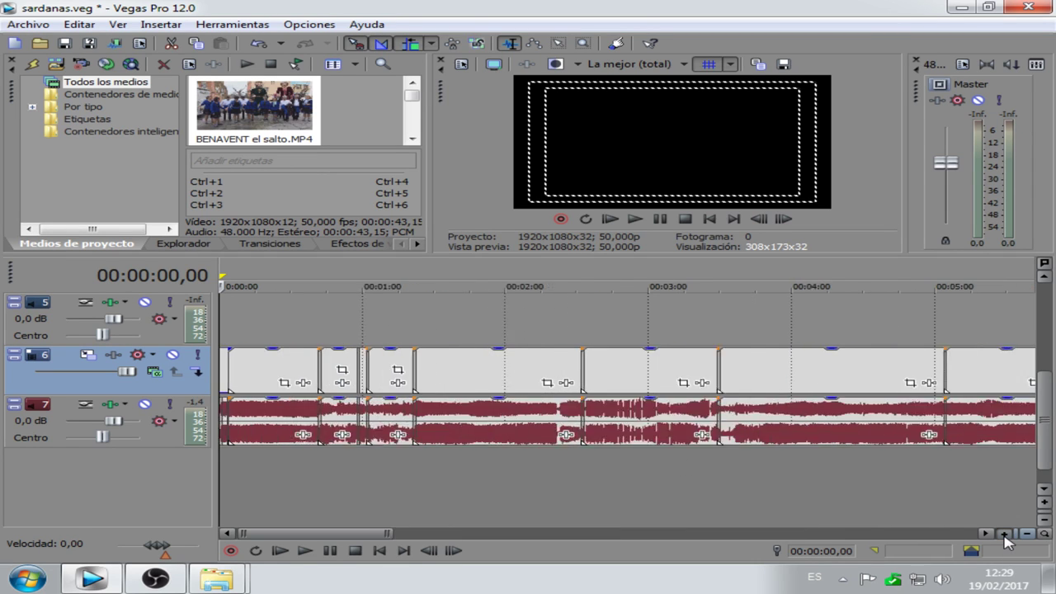
click(1001, 533)
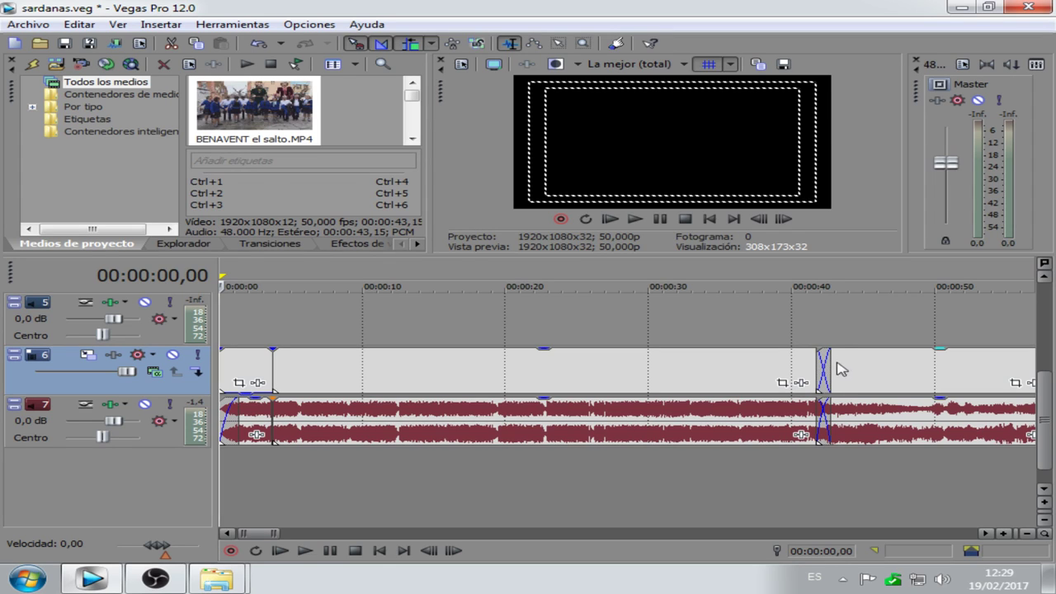
click(413, 45)
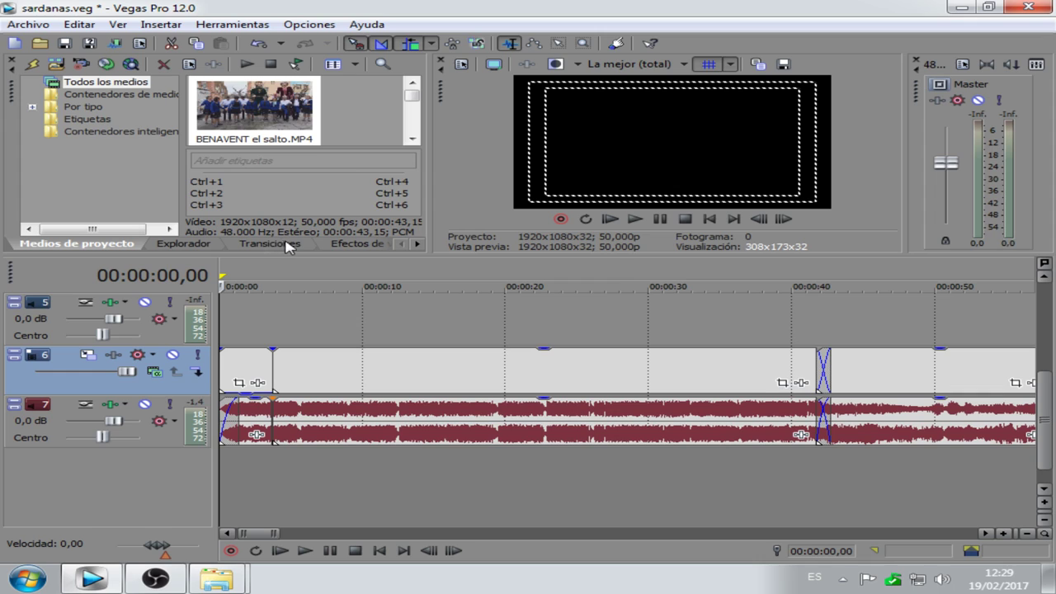
click(259, 246)
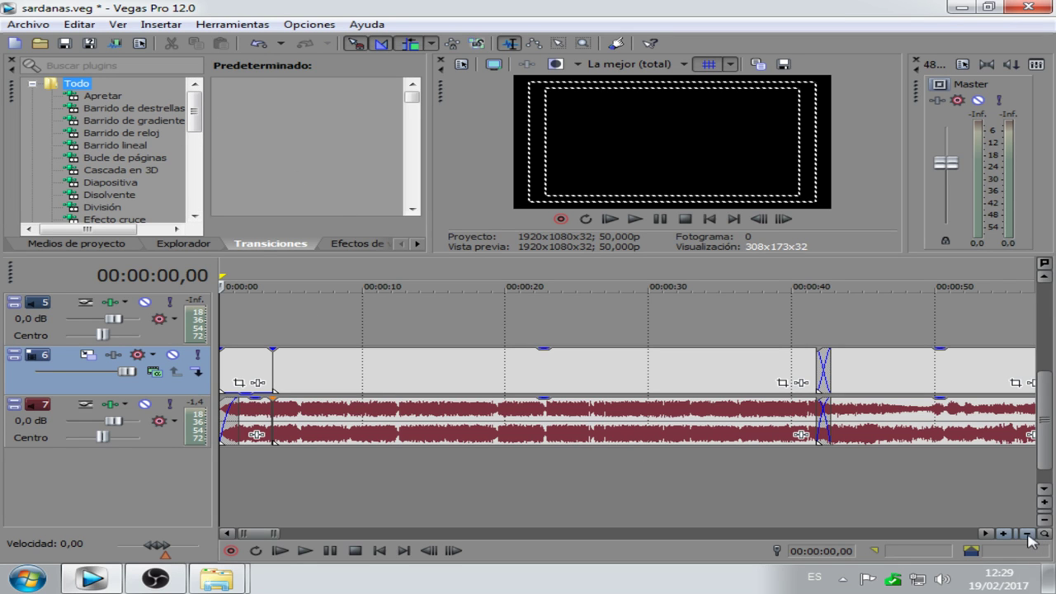
- Preview the opening titles and photo on tracks 1 to 3 at 00:00:02,05, then look over the whole timeline of tracks 6 and 7
scroll(551, 484, up, 8)
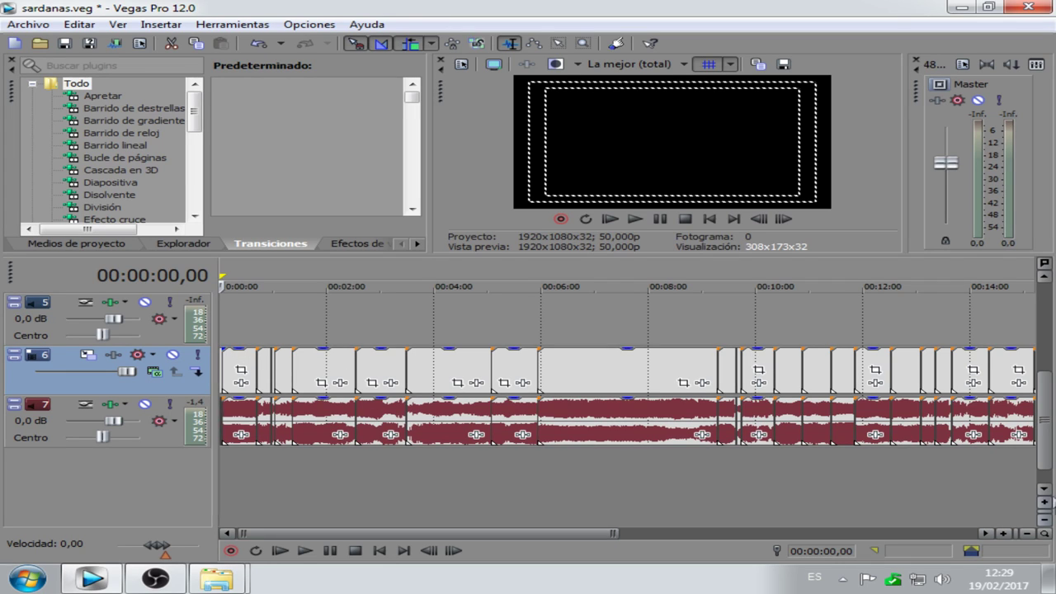
drag(1046, 459, 1047, 417)
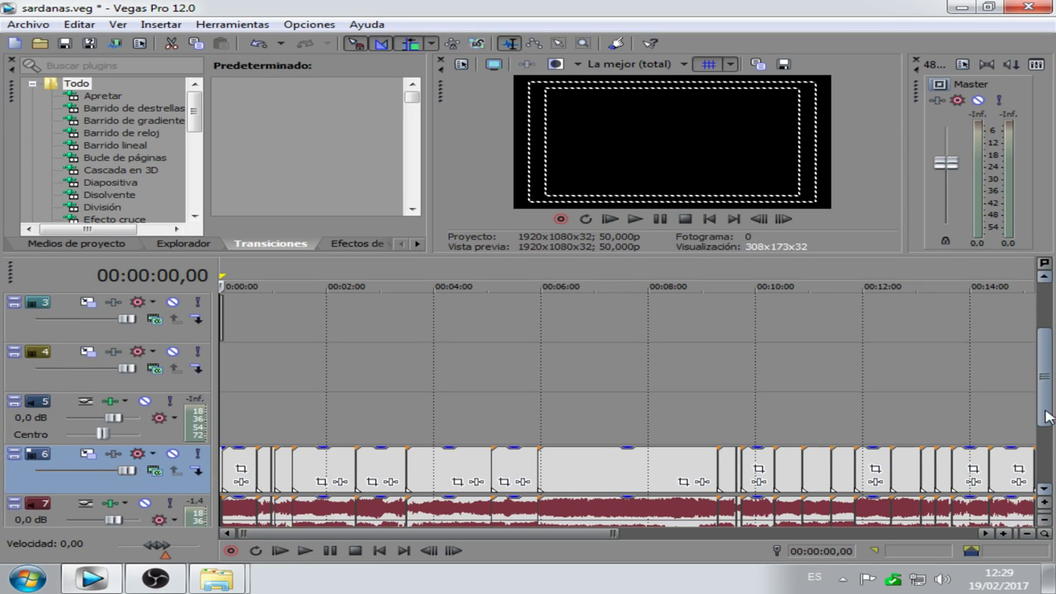
click(1005, 534)
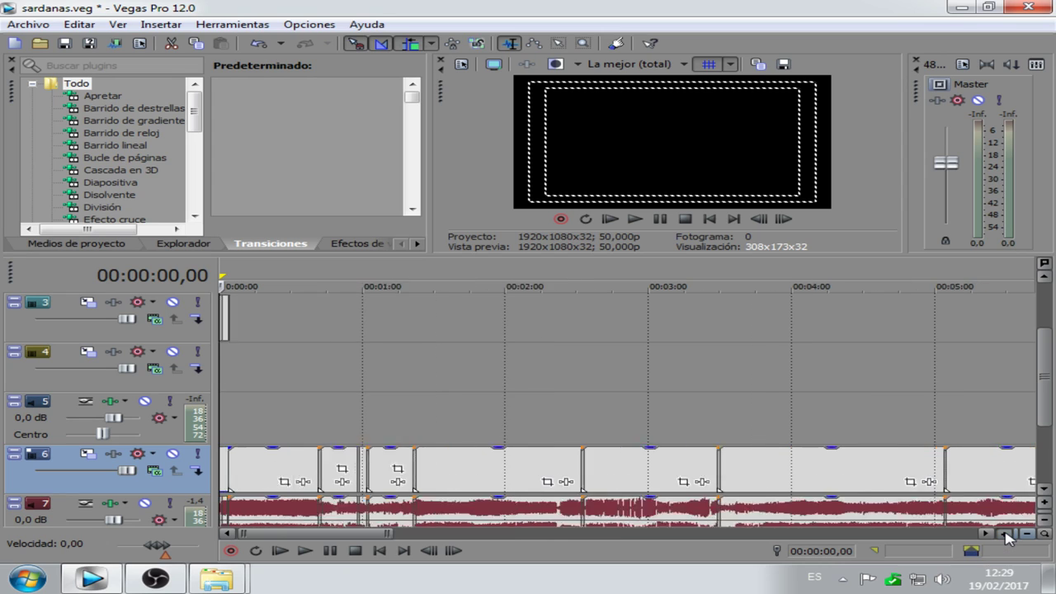
click(1005, 534)
drag(1047, 419, 1051, 363)
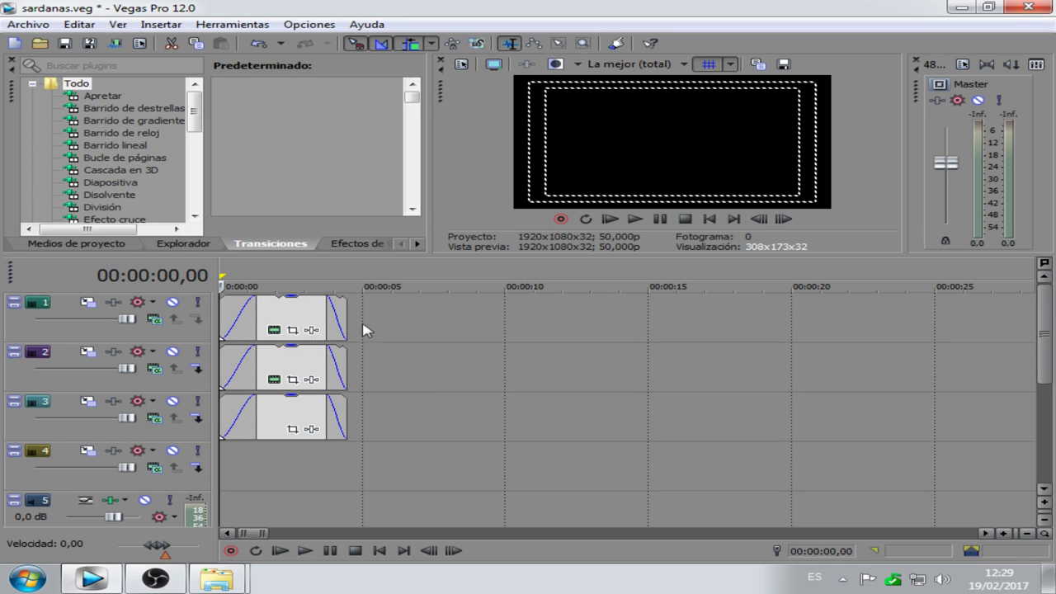
click(280, 280)
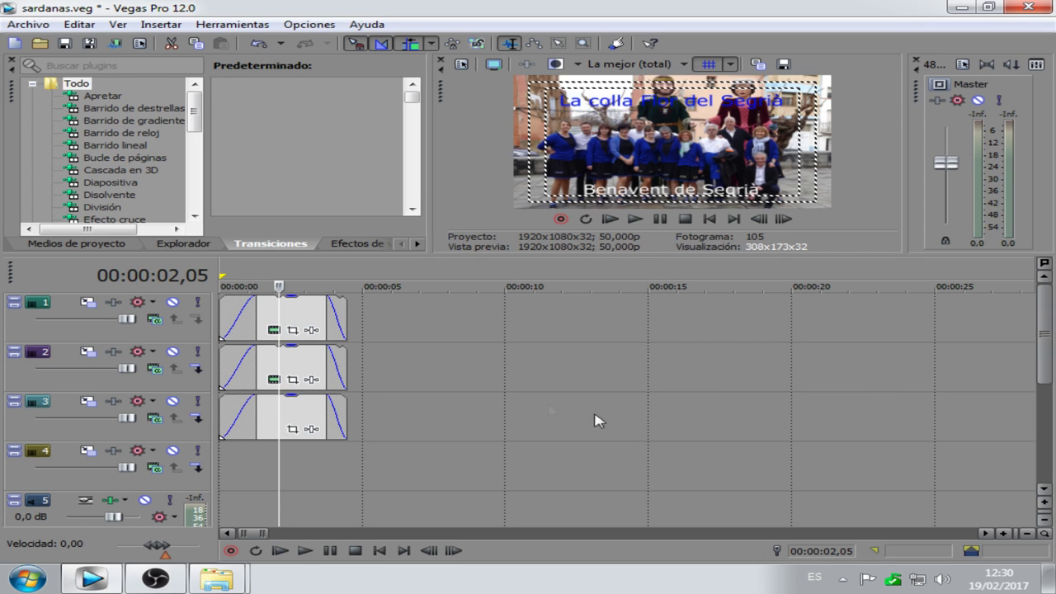
drag(1043, 353, 1039, 438)
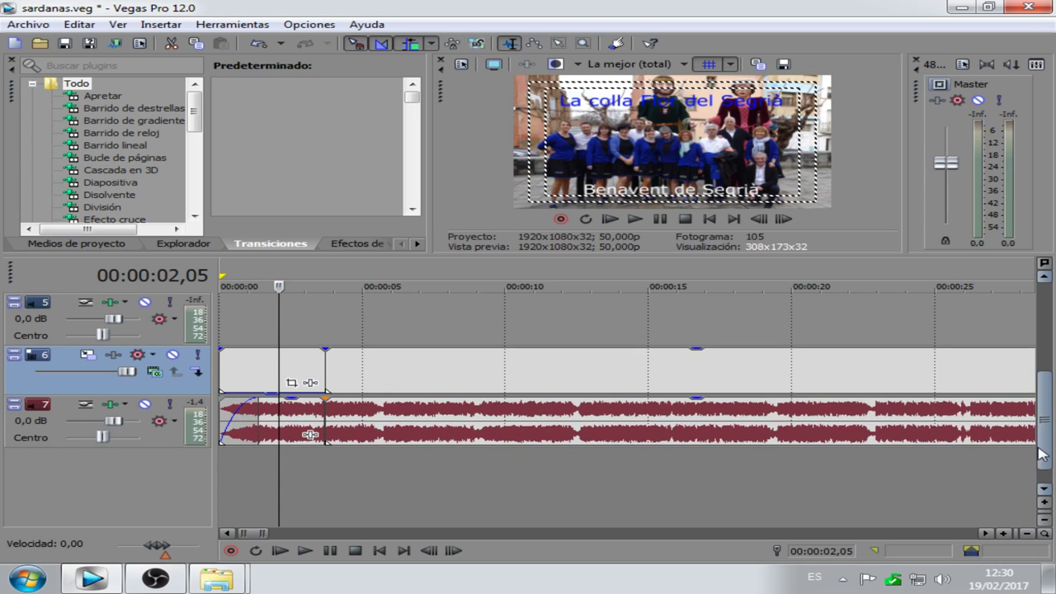
click(1026, 533)
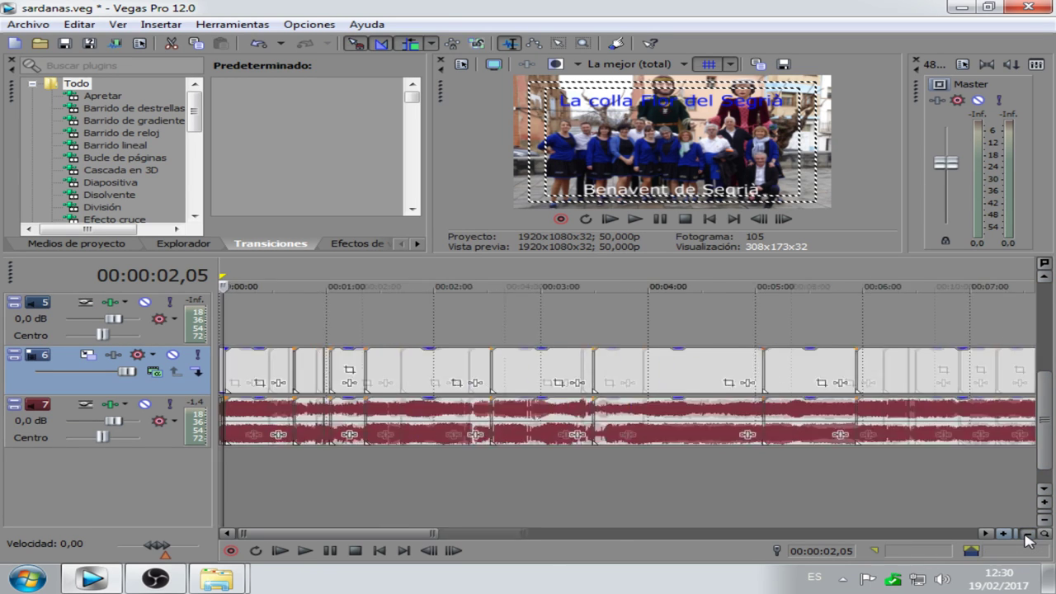
click(1026, 533)
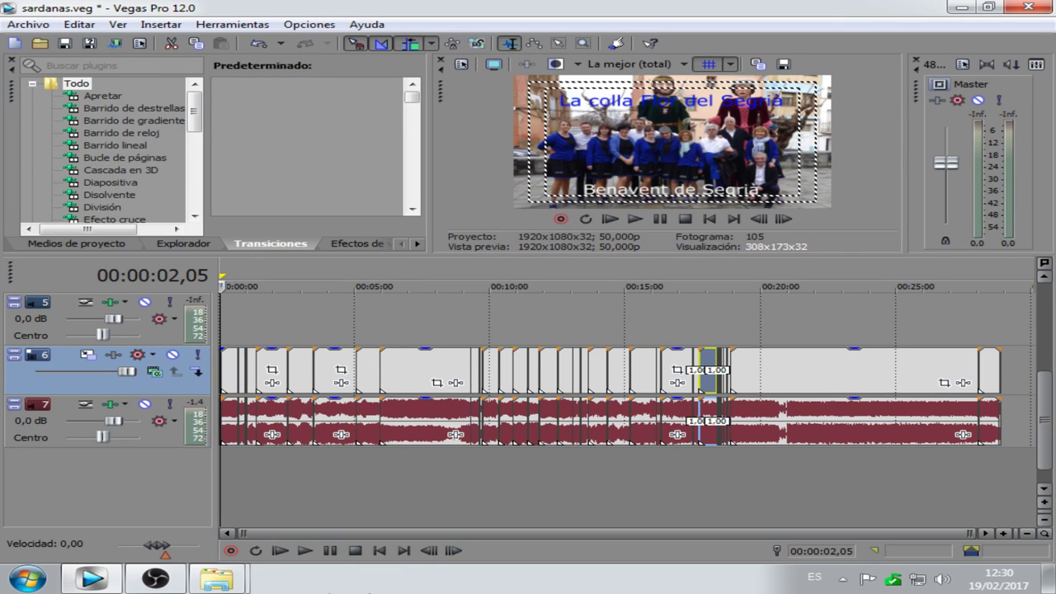
- Switch to the SARDANAS A BENAVENT DE SEGRIA folder, open its 28-01-2017 subfolder and check the file details of source clip C0003
mouse_move(243, 581)
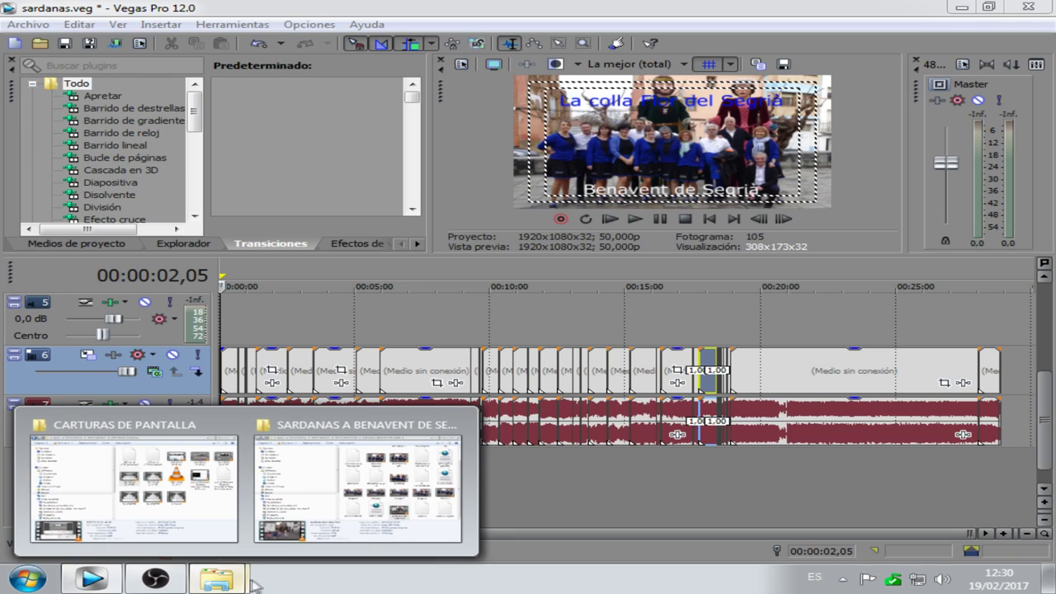
click(387, 499)
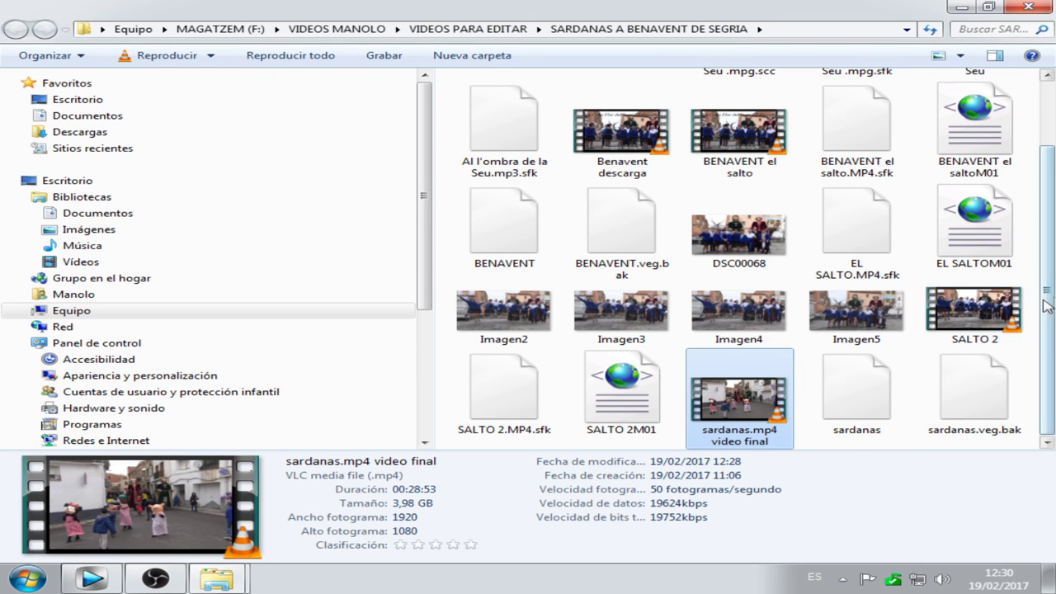
drag(1049, 302, 1051, 256)
click(509, 132)
double_click(509, 132)
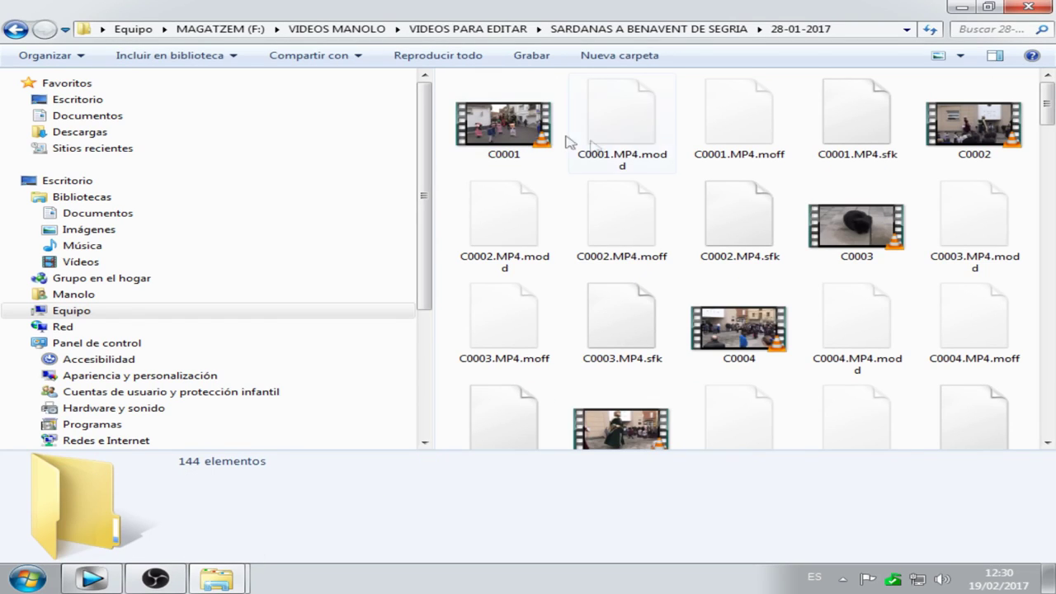
click(882, 243)
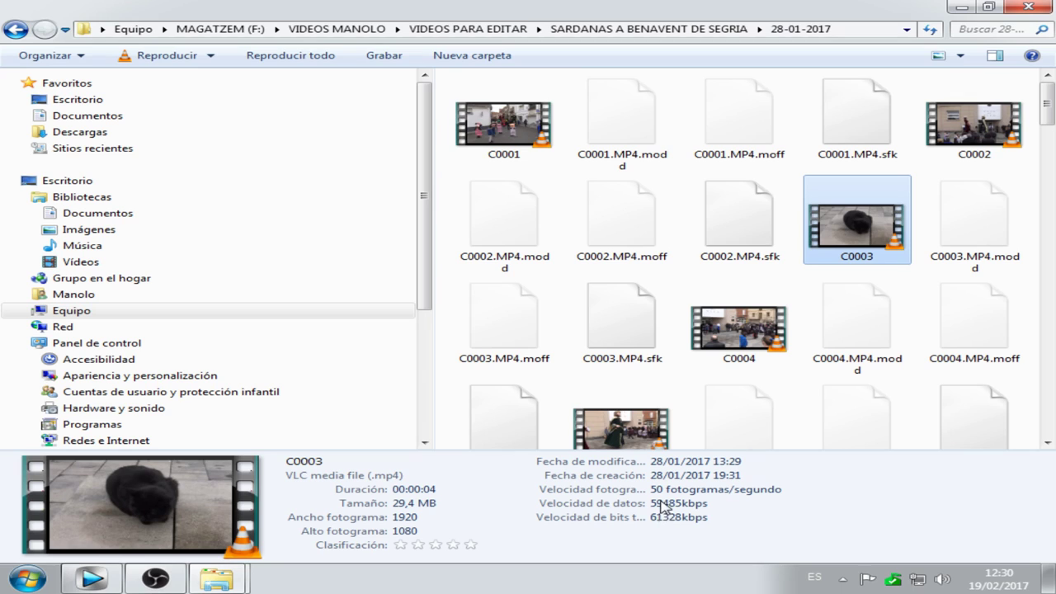
- Check the data rates and file details of source clips C0001, C0005, C0008, C0007 and C0006
click(525, 146)
click(656, 438)
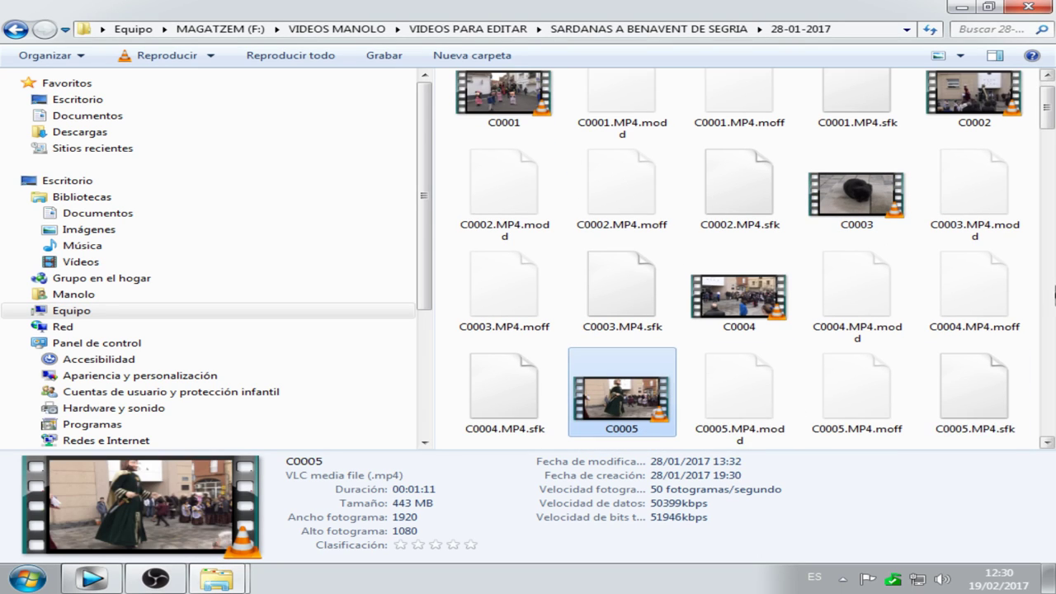
scroll(1048, 116, down, 3)
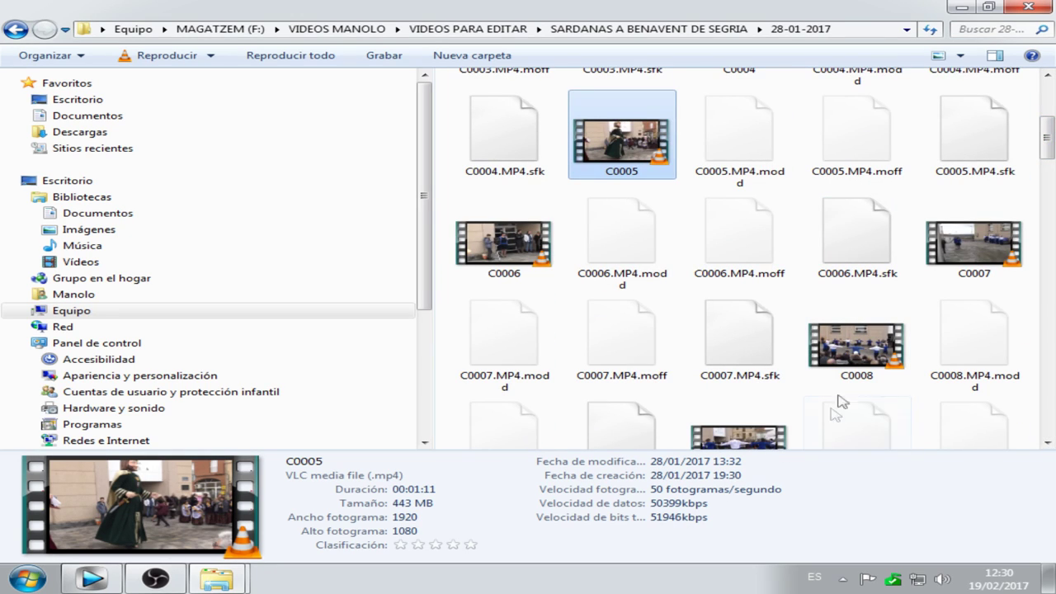
click(857, 347)
click(990, 257)
click(513, 247)
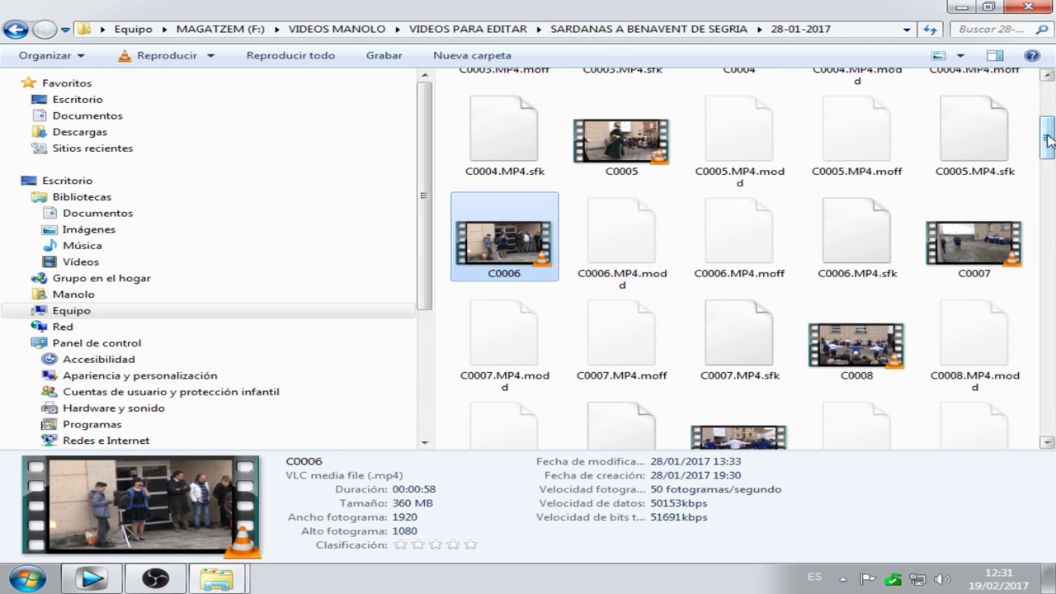
scroll(866, 157, up, 3)
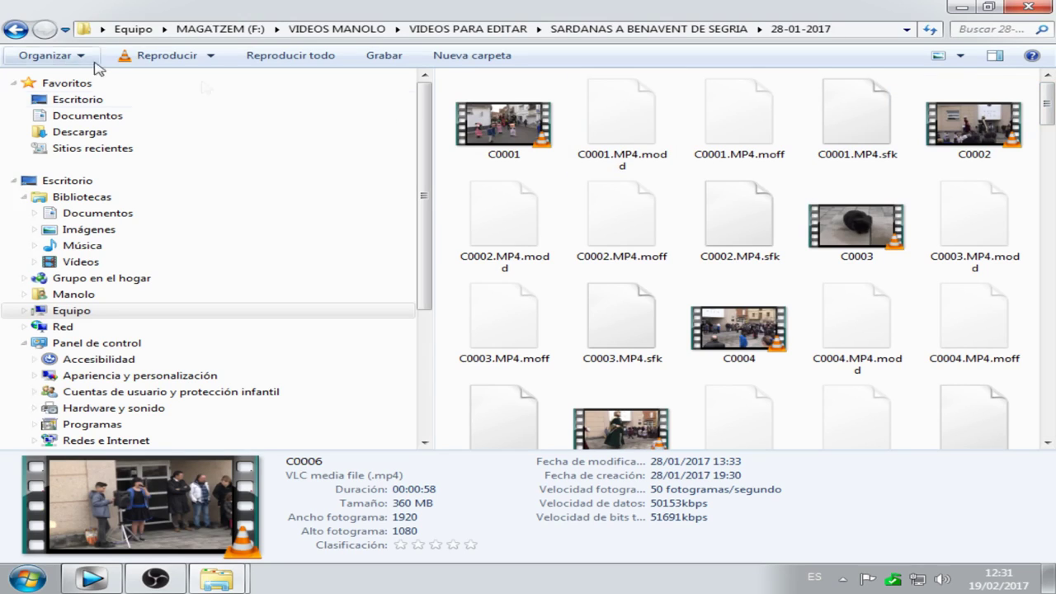
- Return to the SARDANAS A BENAVENT DE SEGRIA folder and check the file details of "sardanas.mp4 video final"
click(16, 30)
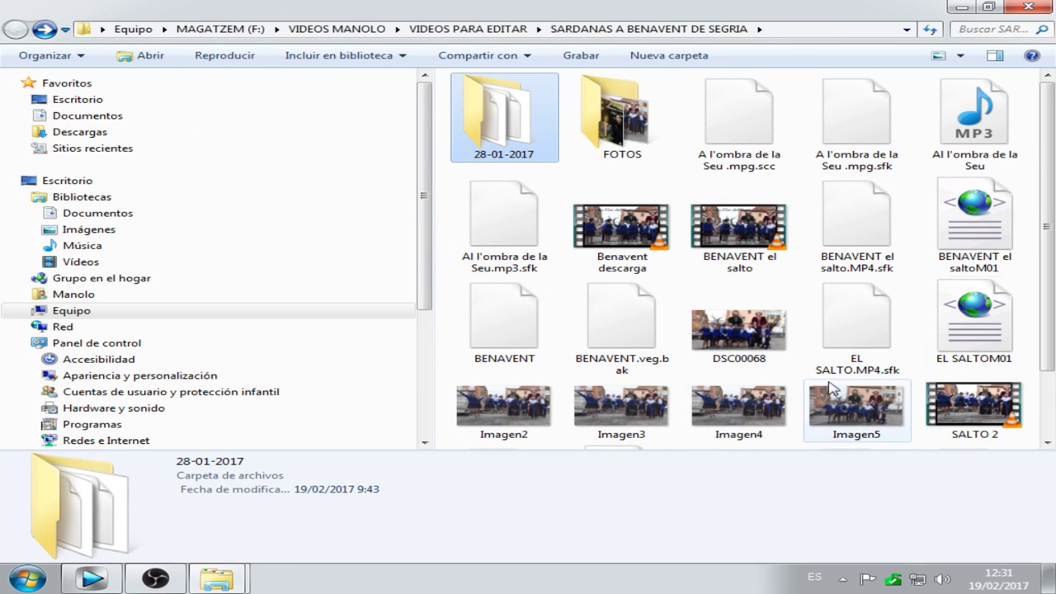
scroll(831, 390, down, 1)
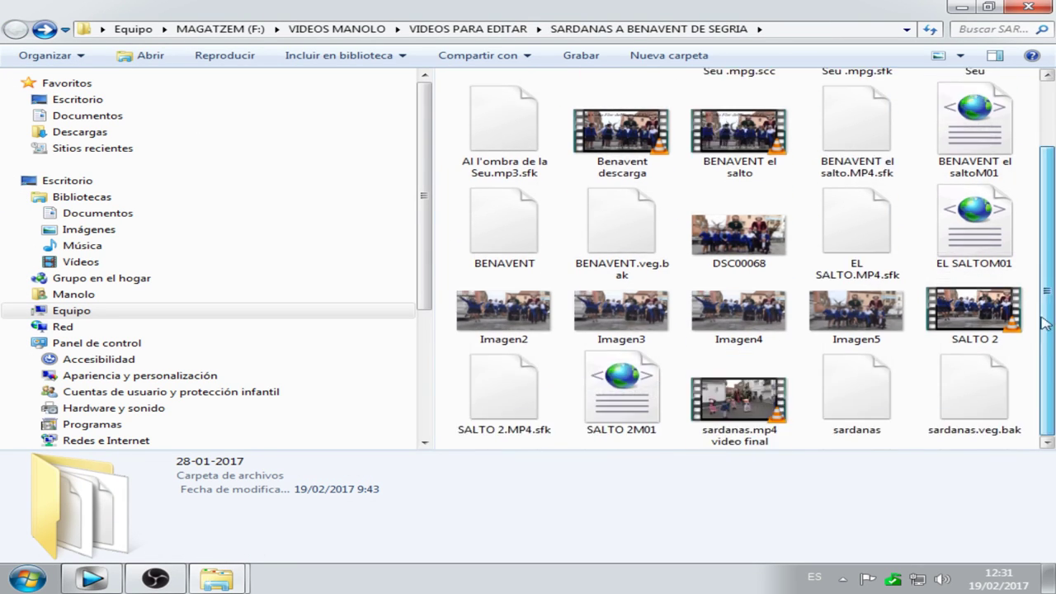
click(729, 401)
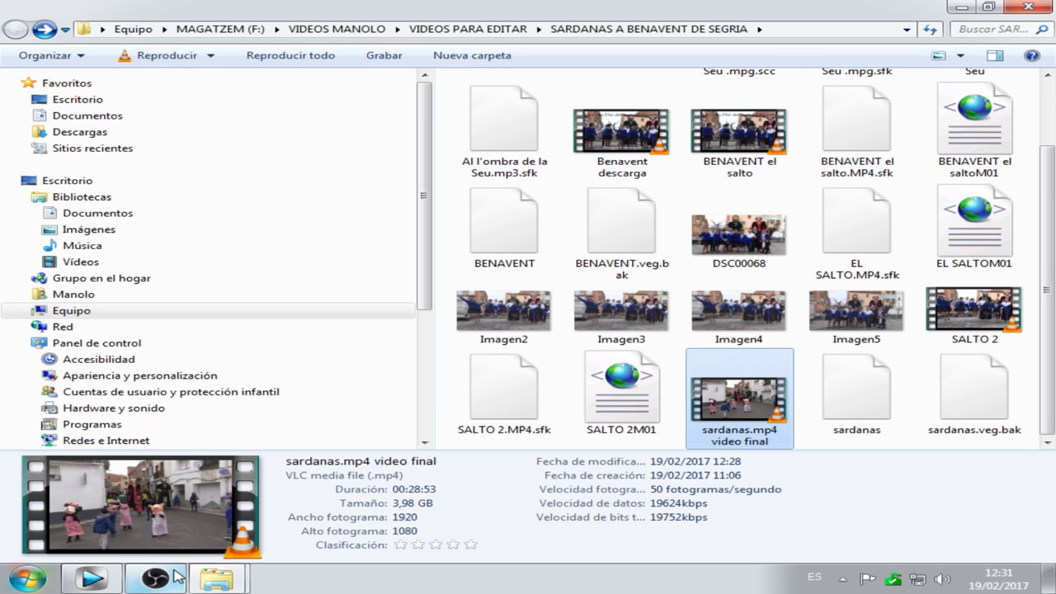
- Switch back to Vegas Pro and look over the sardanas project's tracks
click(84, 581)
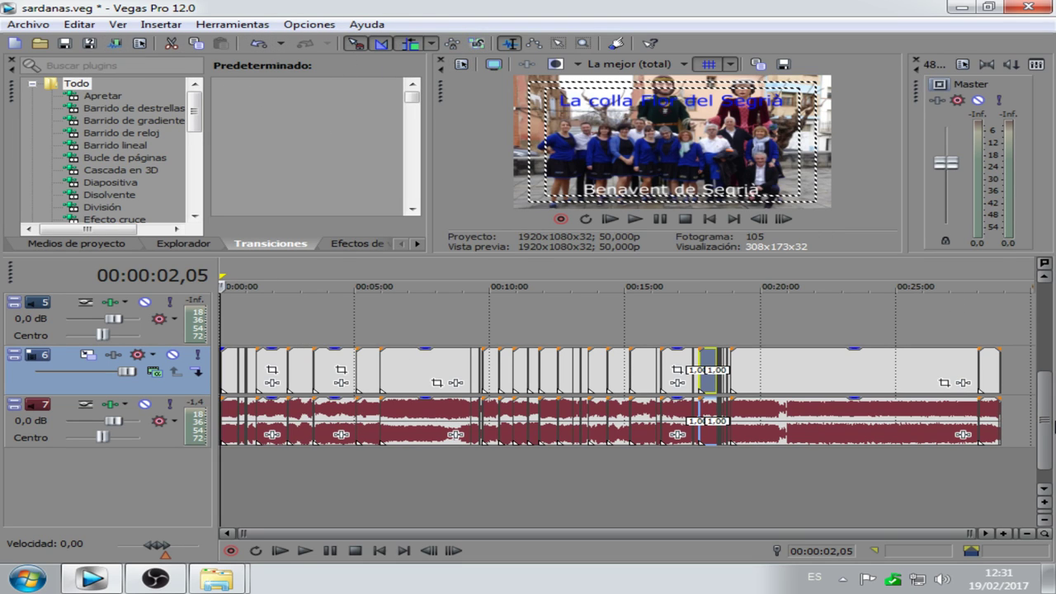
scroll(1046, 423, up, 1)
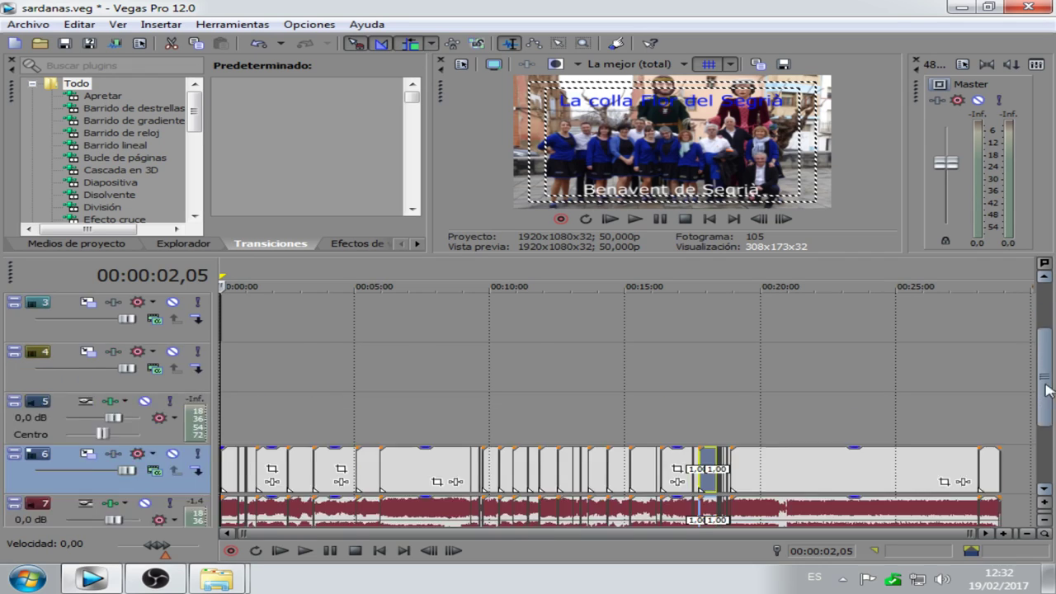
scroll(1046, 423, down, 1)
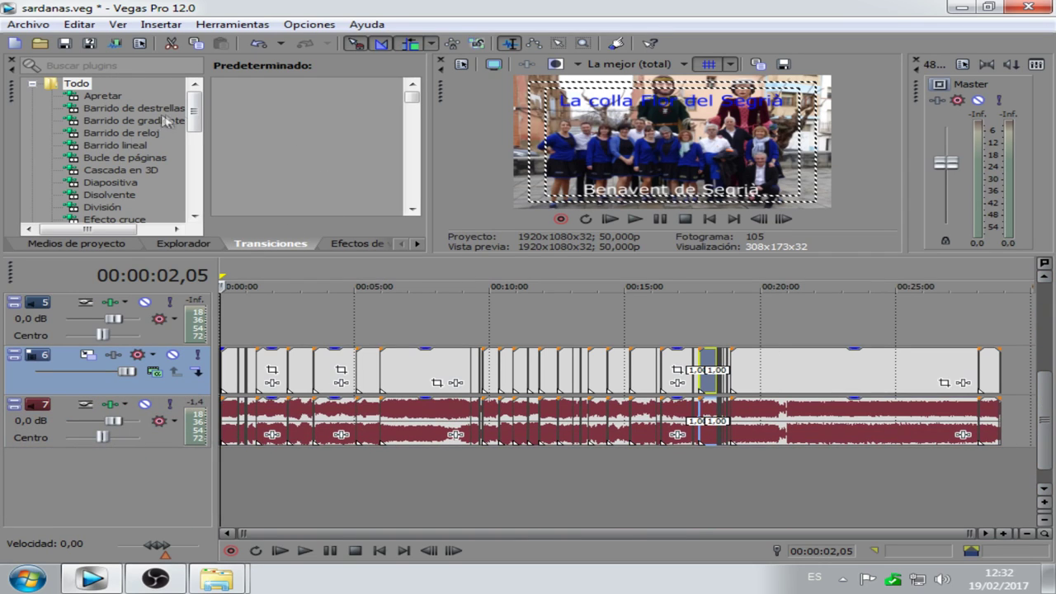